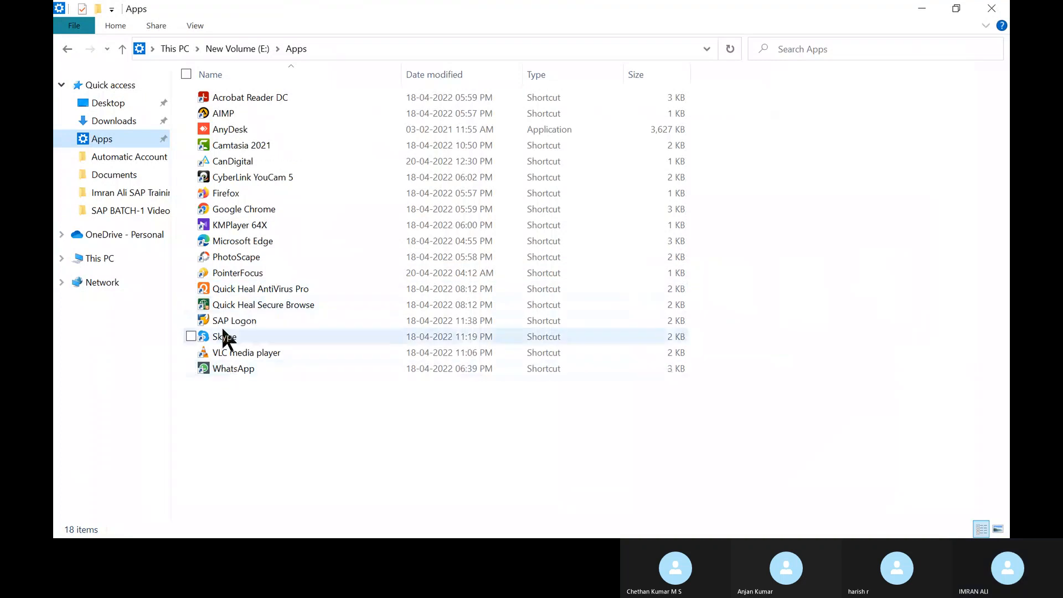
Launch SAP Logon from the Apps folder
left_click(219, 319)
key("Return")
Switch to the PowerPoint slide on outline agreements and highlight the ME31K create contract transaction code
key("alt+Tab")
key("alt+Tab")
key("Tab")
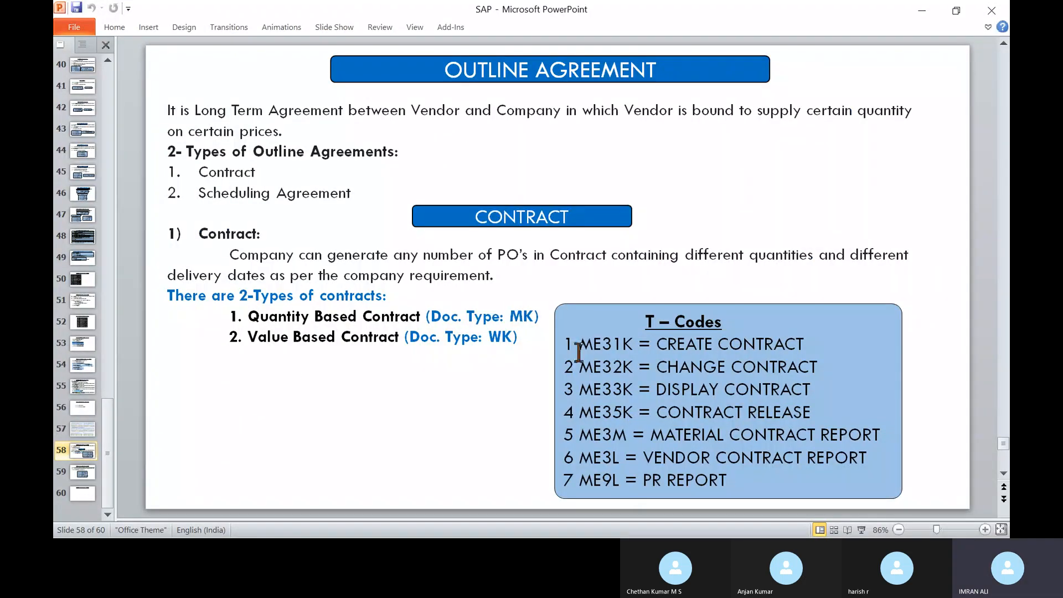
left_click_drag(574, 347, 803, 347)
left_click(410, 448)
Switch to SAP Logon and open the APEX SAP connection
key("alt+Tab")
key("alt+Tab")
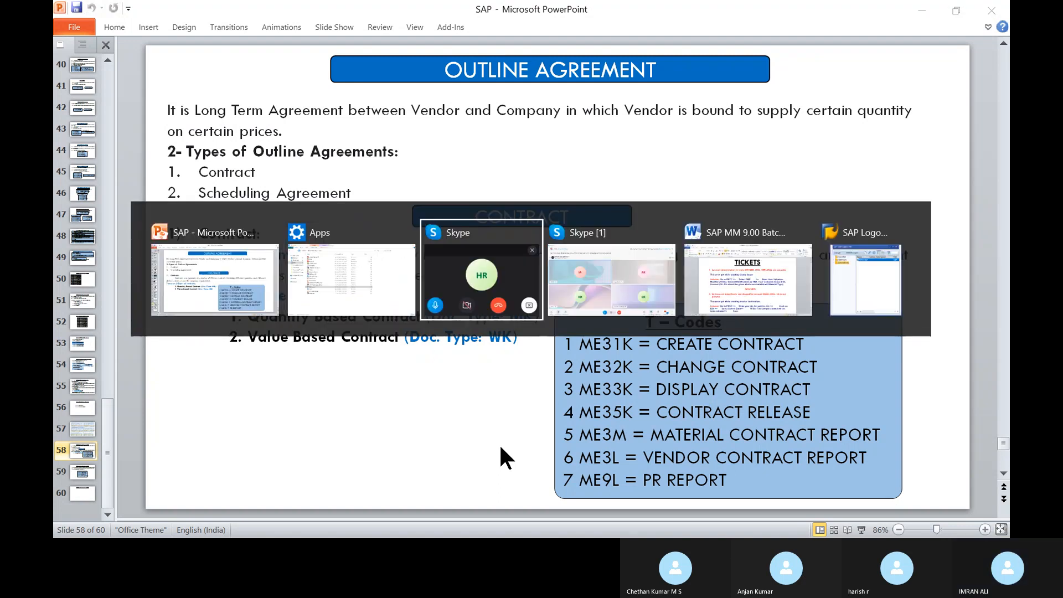
key("alt+Tab")
key("alt+Tab")
key("alt+Tab")
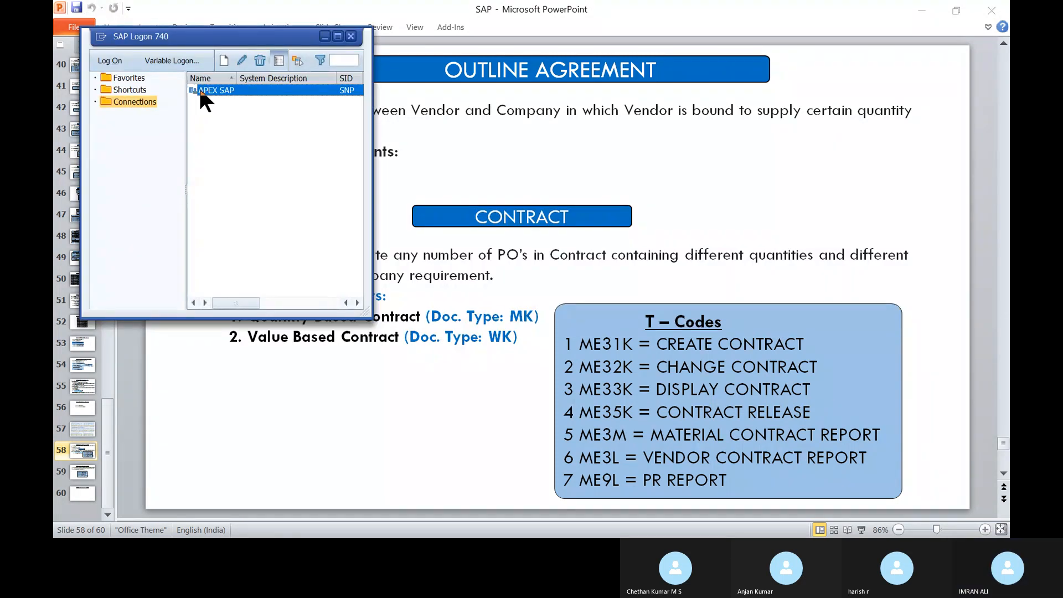
double_click(201, 91)
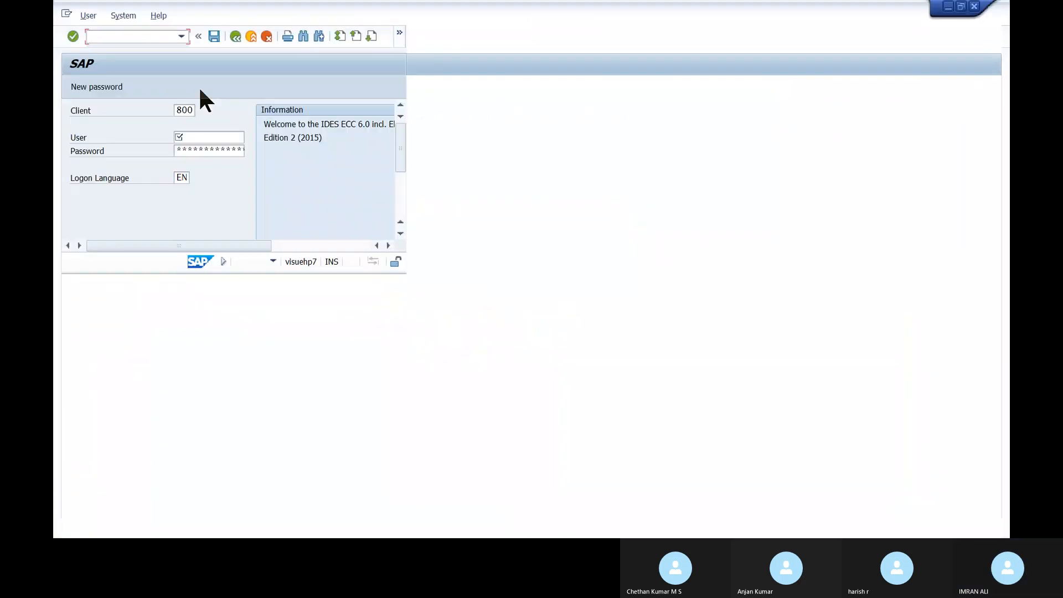
Log on to client 800 with the stored user name and the account password
left_click(192, 136)
key("Down")
key("Tab")
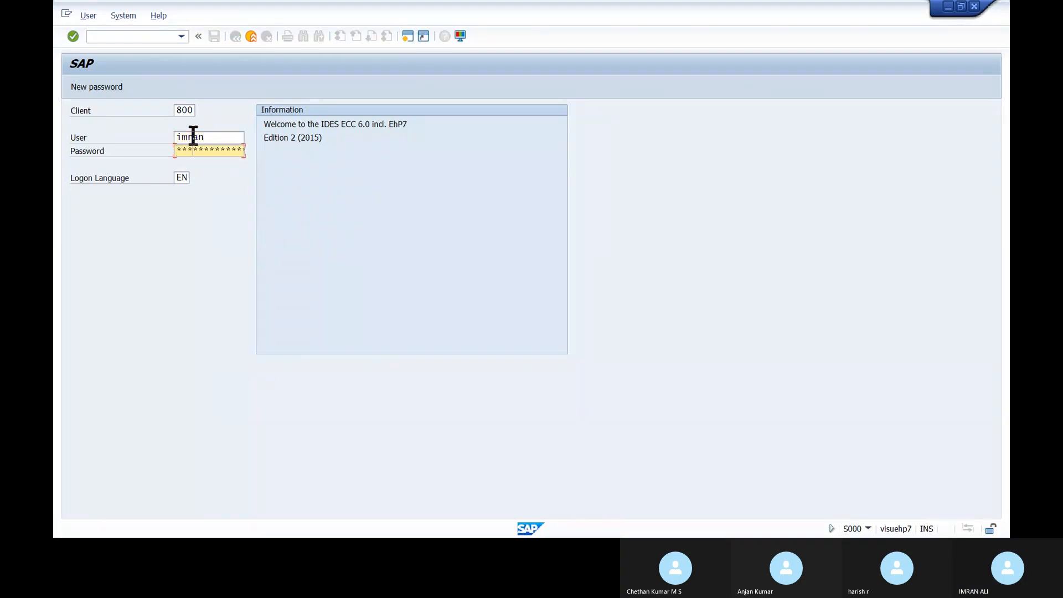
key("Return")
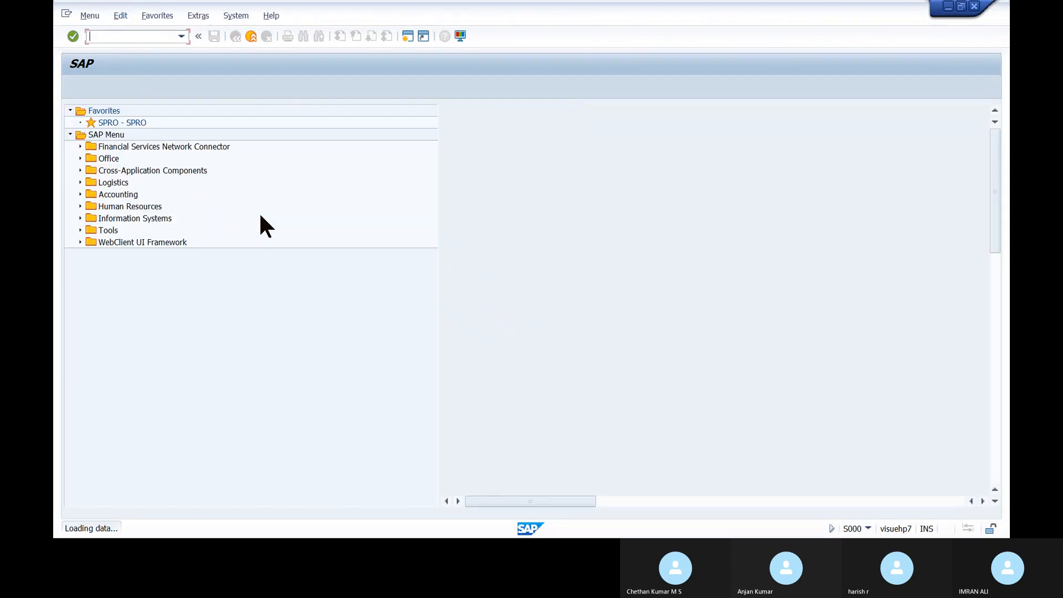
Display the implementation guide through the SPRO favorite and expand Materials Management, Purchasing, Contract and Release Procedure for Contracts
double_click(131, 122)
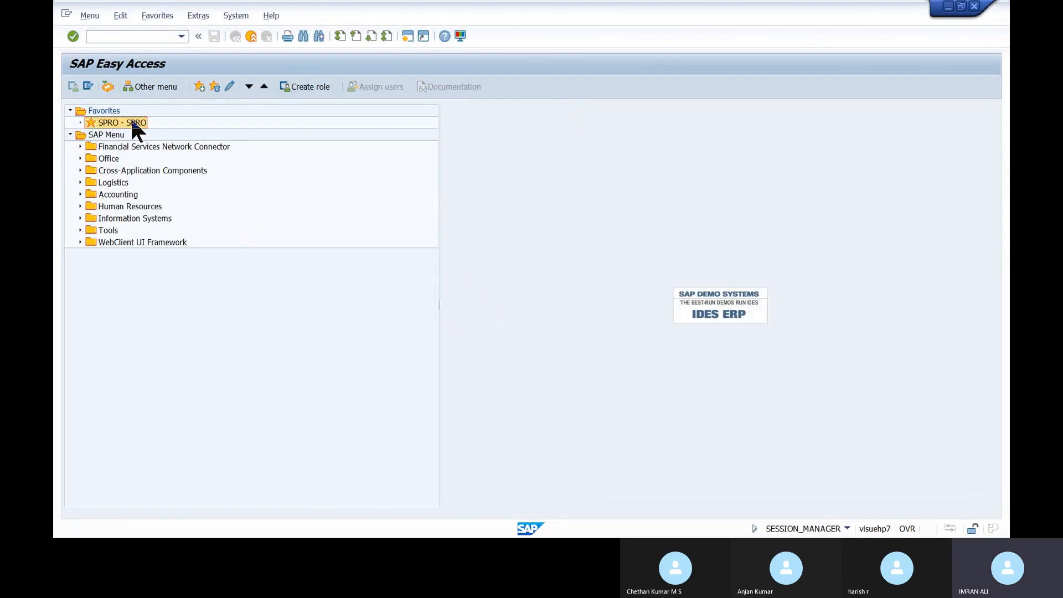
left_click(115, 86)
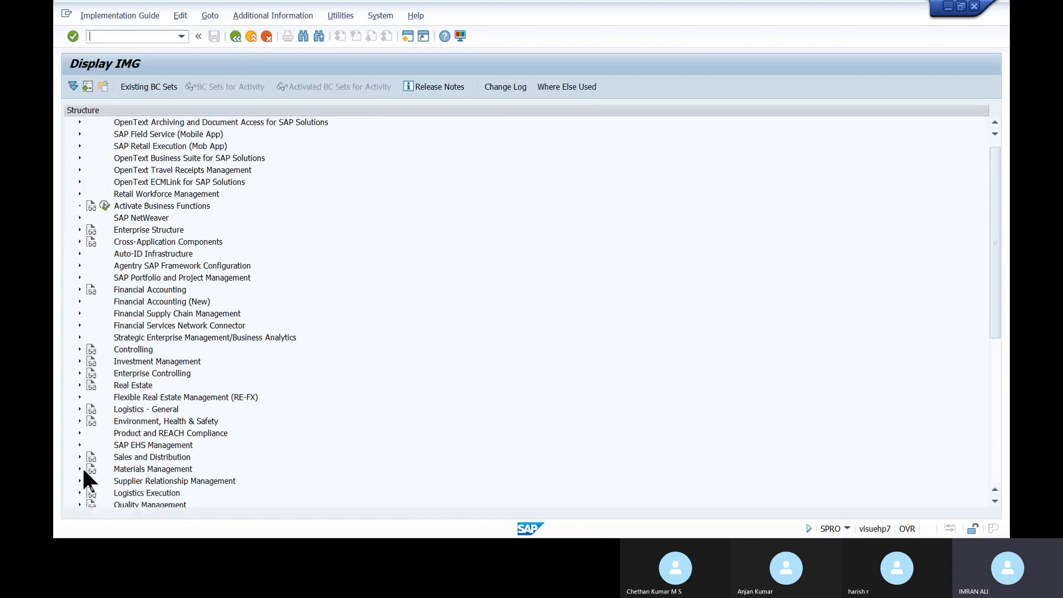
left_click(79, 469)
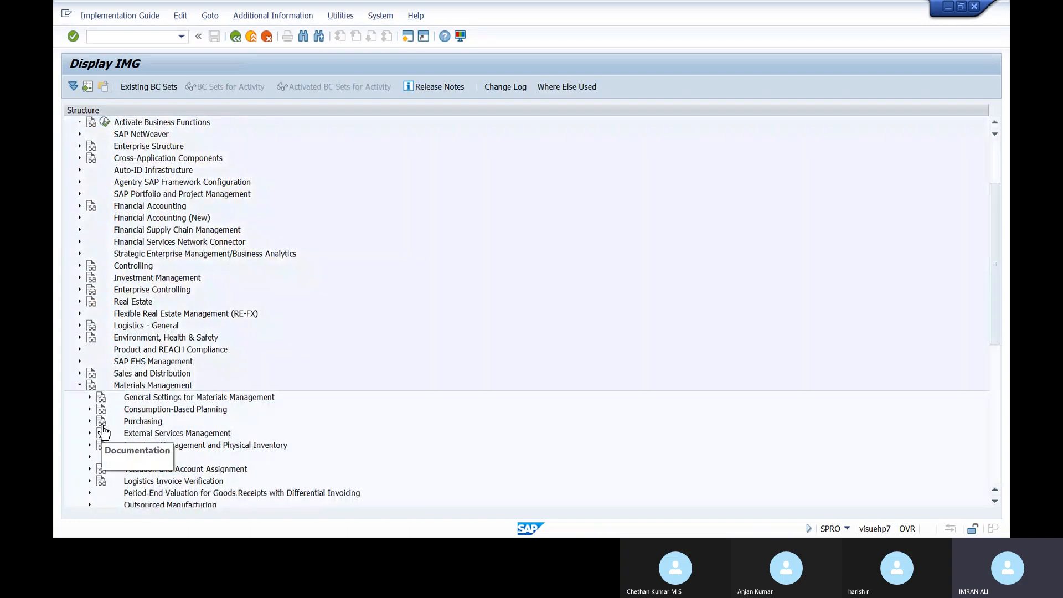
double_click(248, 420)
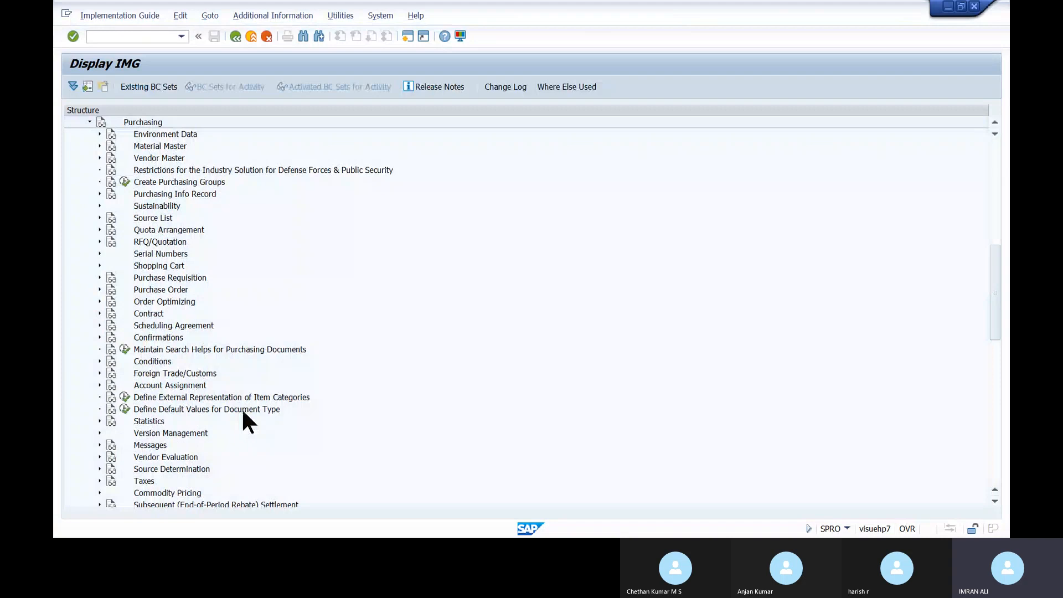
left_click(100, 314)
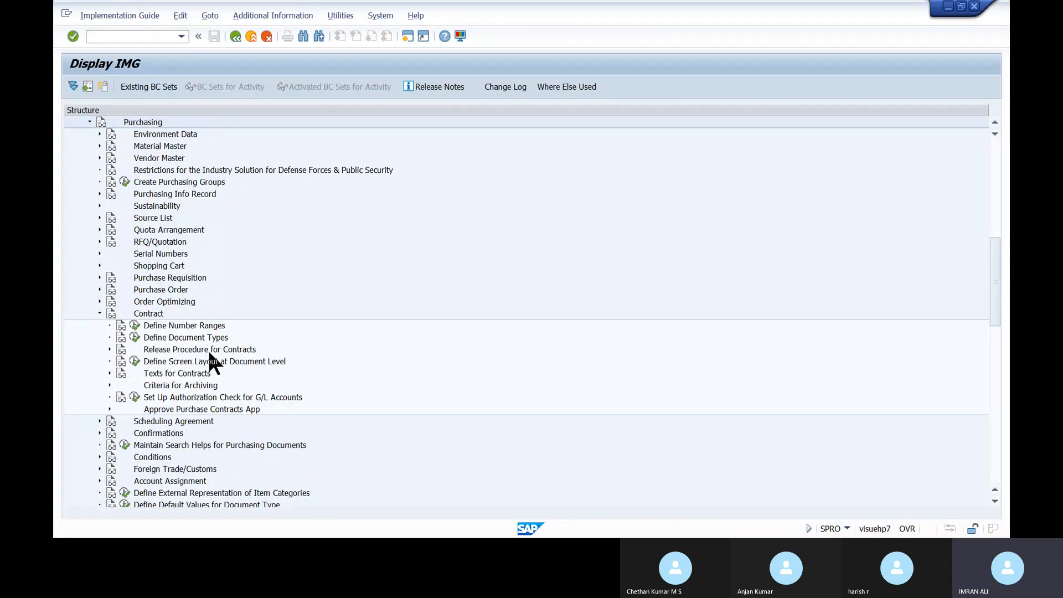
left_click(110, 349)
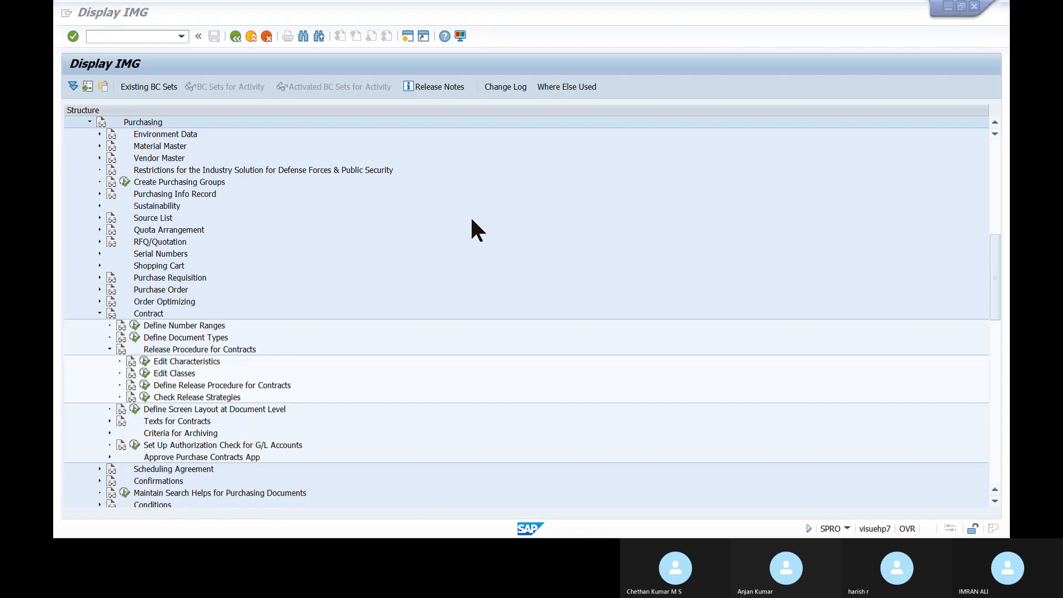
Switch to the PowerPoint slide and examine the document types for quantity based and value based contracts
key("alt+Tab")
key("alt+Tab")
key("alt+Tab")
key("alt+Tab")
key("alt+Tab")
key("alt+Tab")
key("alt+Tab")
key("alt+Tab")
key("alt+Tab")
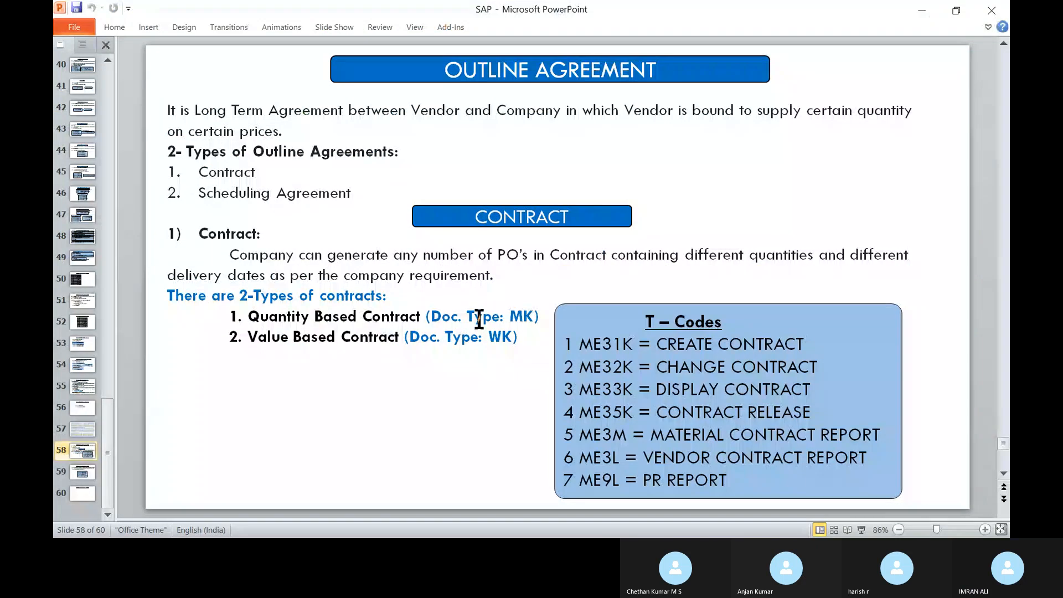
triple_click(523, 316)
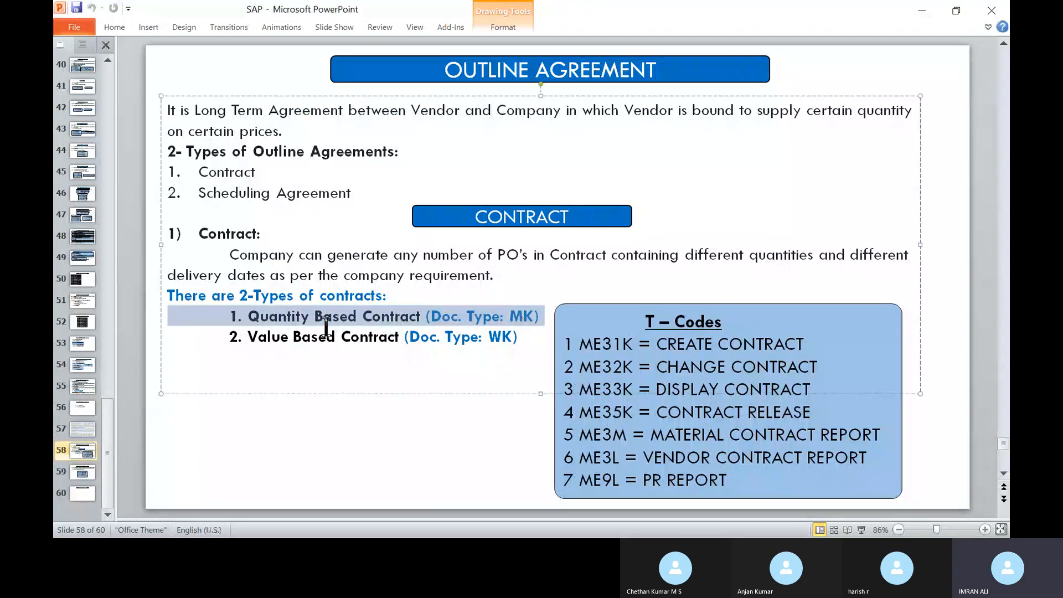
left_click(493, 356)
double_click(503, 338)
left_click(439, 441)
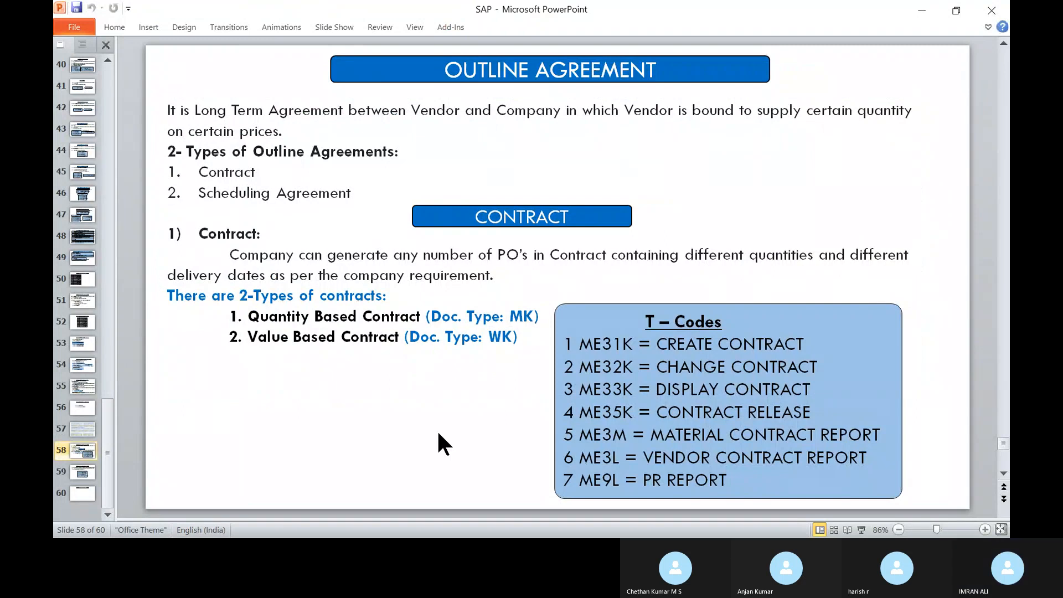
Switch back to SAP and open the contract number range intervals for purchasing documents in change mode
key("alt+Tab")
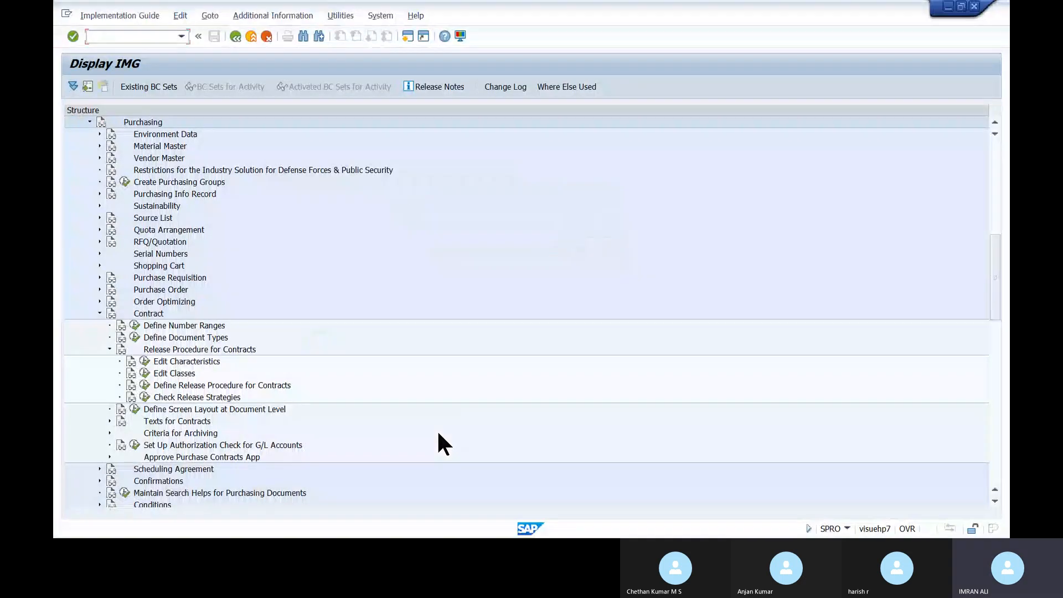
left_click(134, 328)
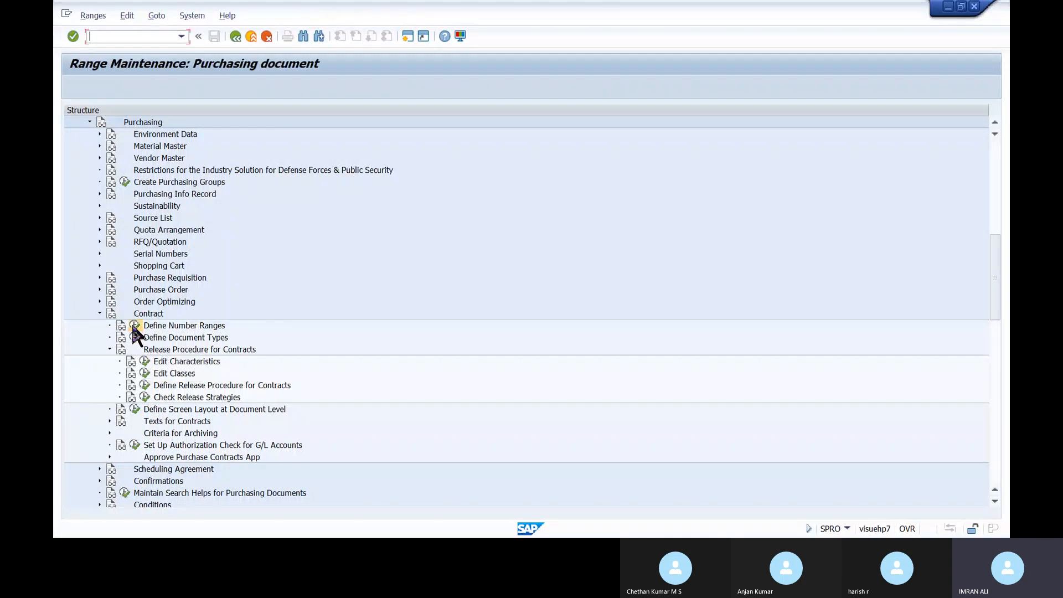
left_click(203, 138)
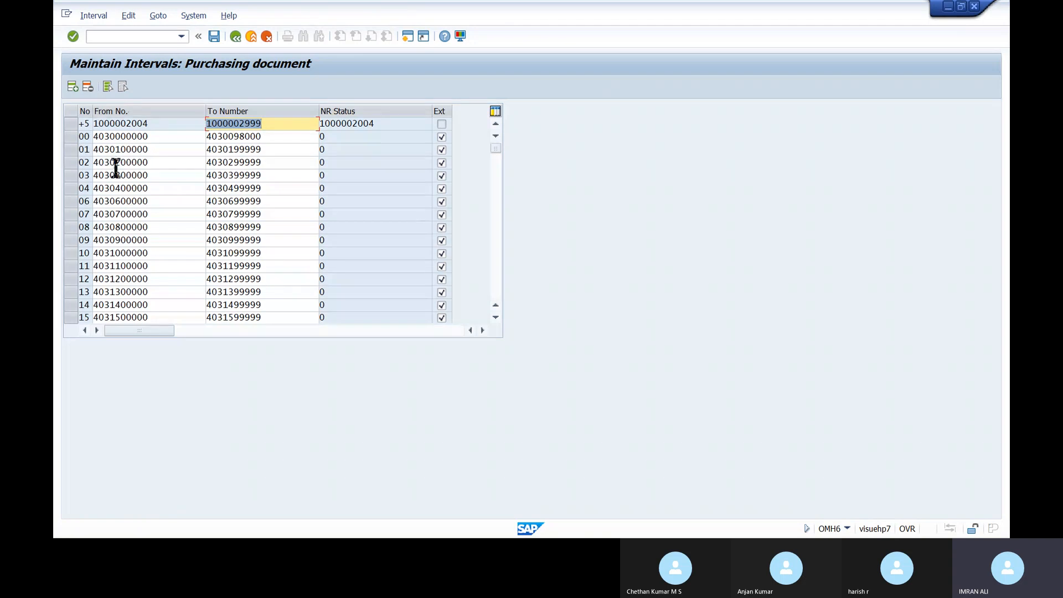
left_click(334, 140)
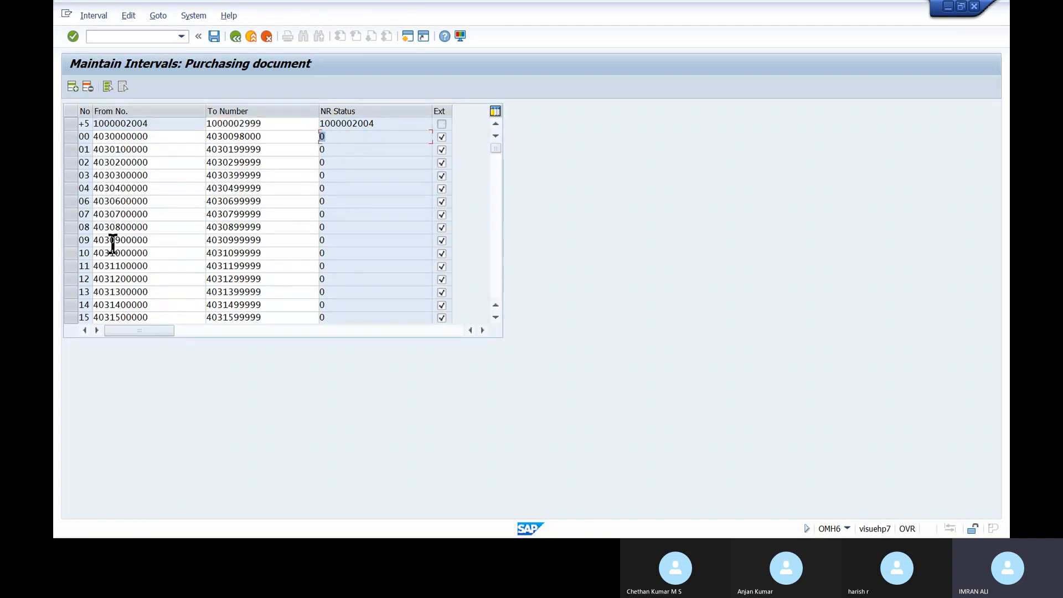
left_click(70, 136)
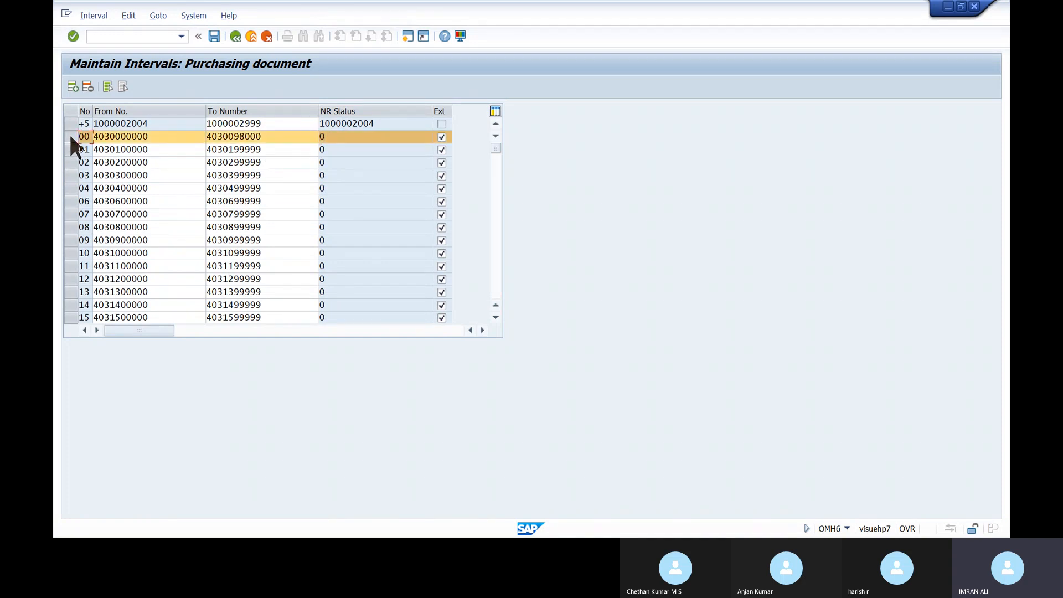
left_click(87, 87)
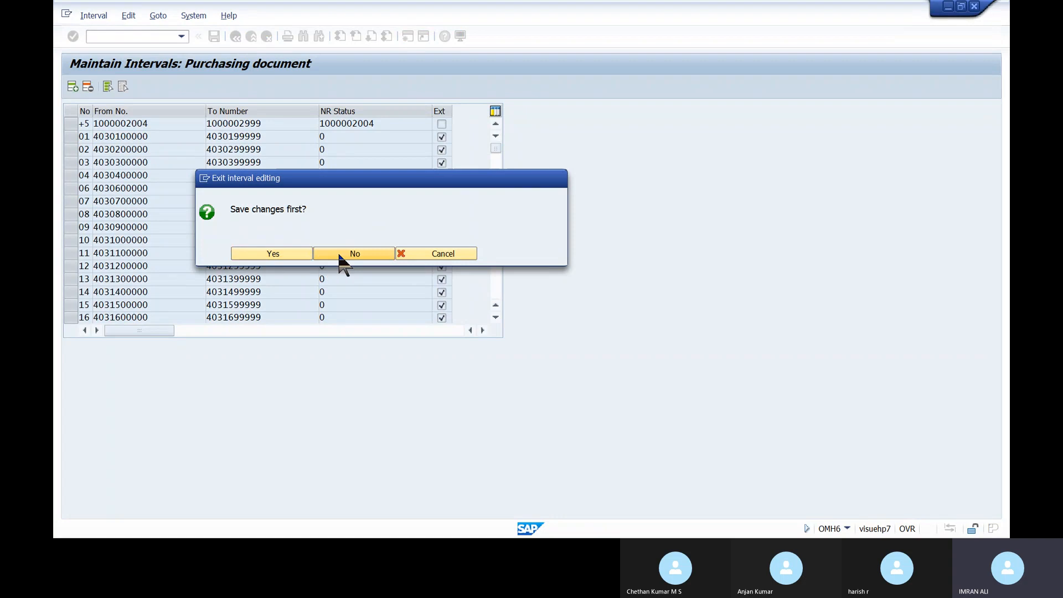
left_click(339, 255)
left_click(206, 135)
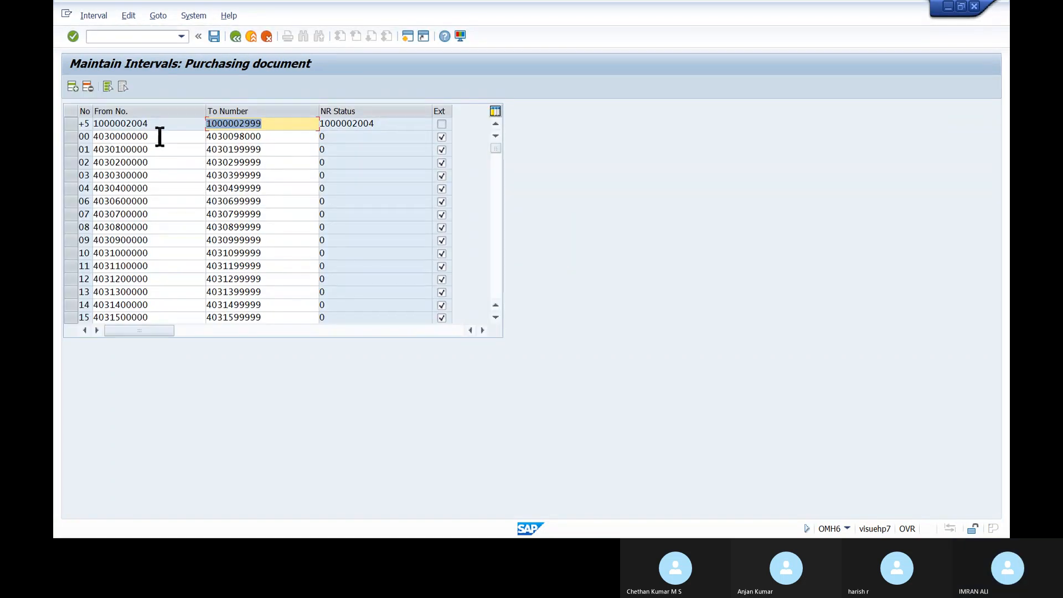
Copy the From No. of interval 00, delete that interval and save the deletion, accepting the transport notice
left_click(159, 136)
key("ctrl+c")
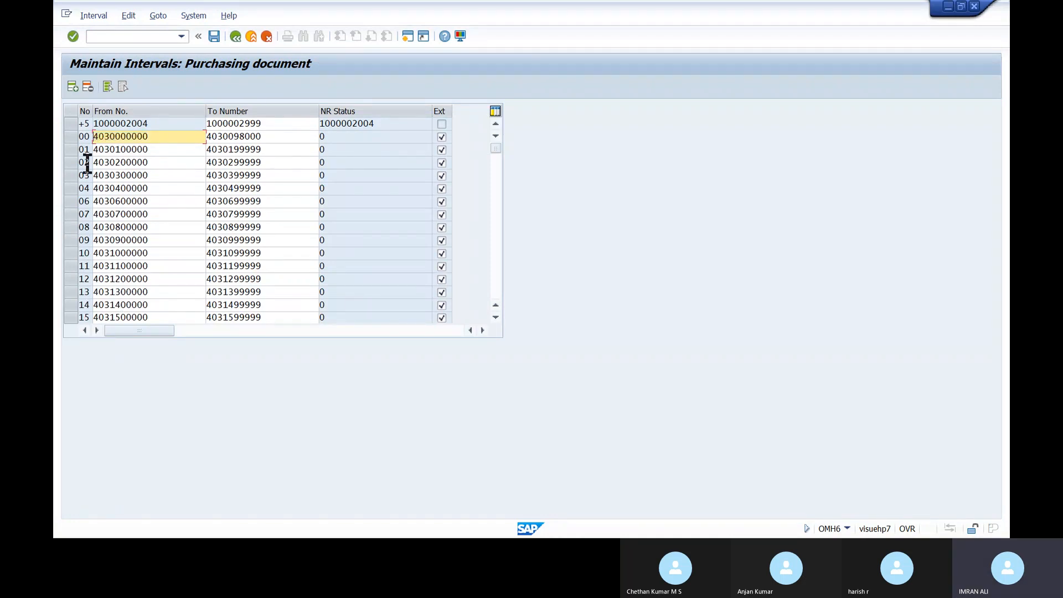
left_click(69, 137)
left_click(88, 86)
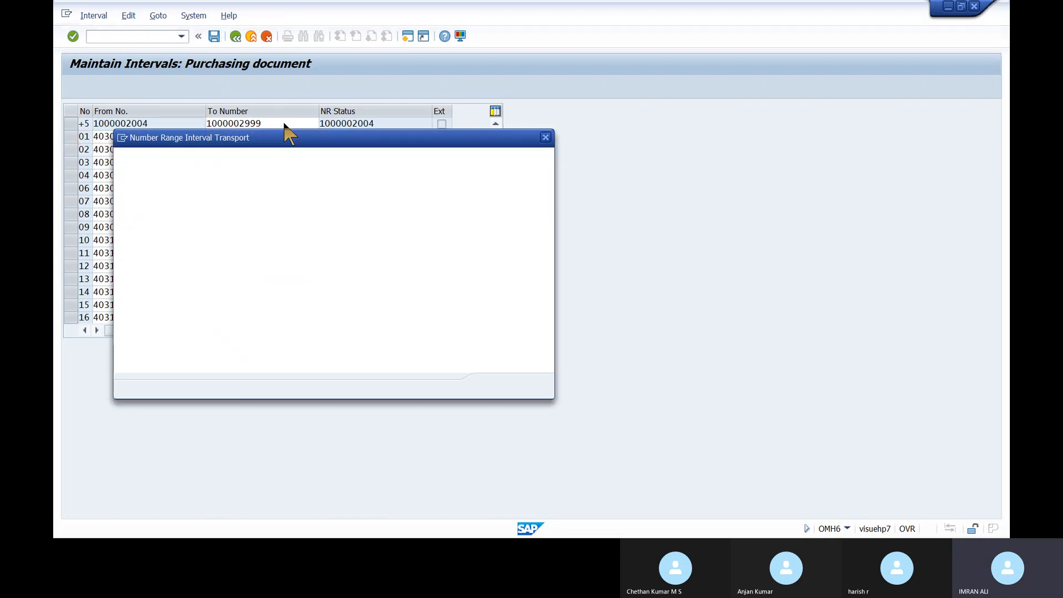
left_click(493, 387)
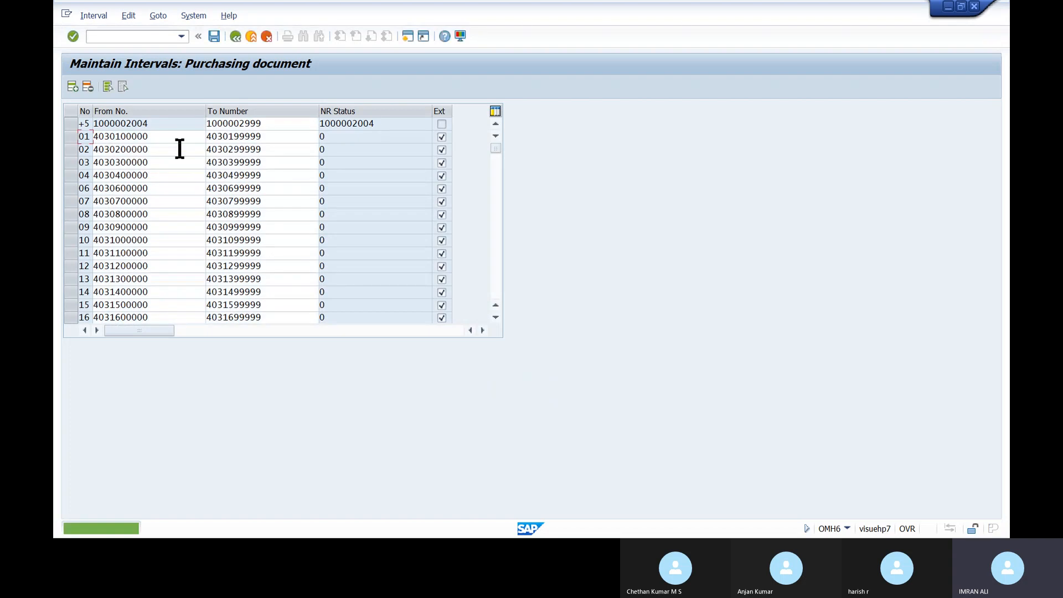
left_click(72, 86)
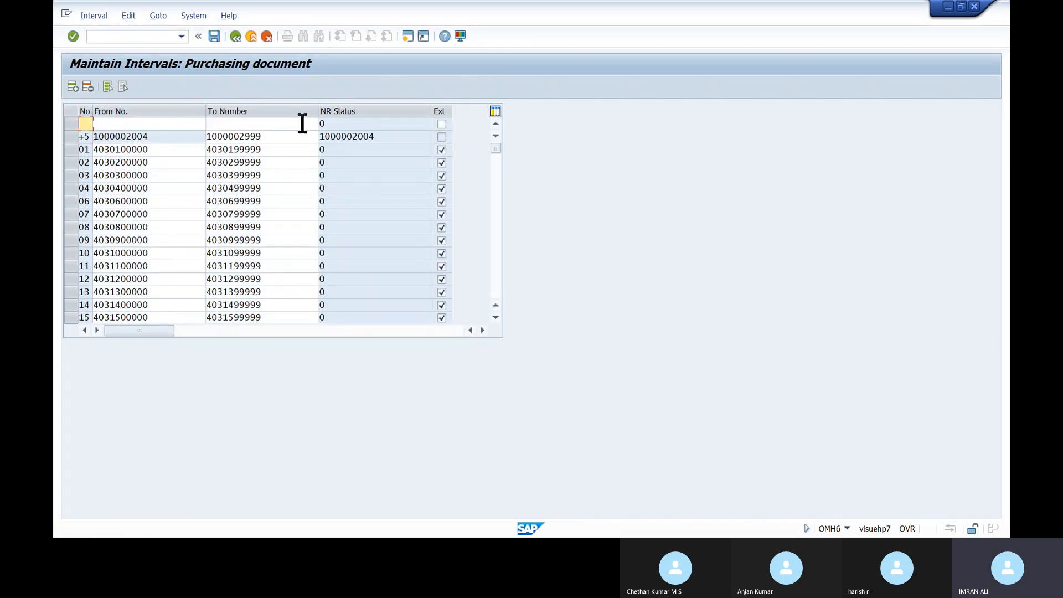
type("ji")
key("BackSpace")
key("BackSpace")
type("JI")
left_click(165, 124)
key("ctrl+v")
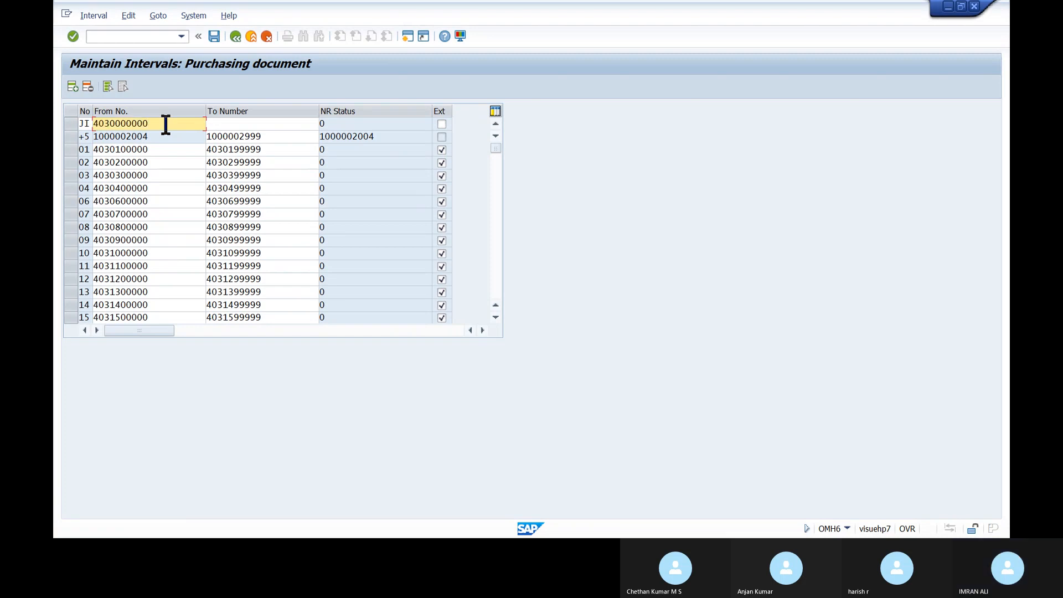
left_click(249, 124)
key("ctrl+v")
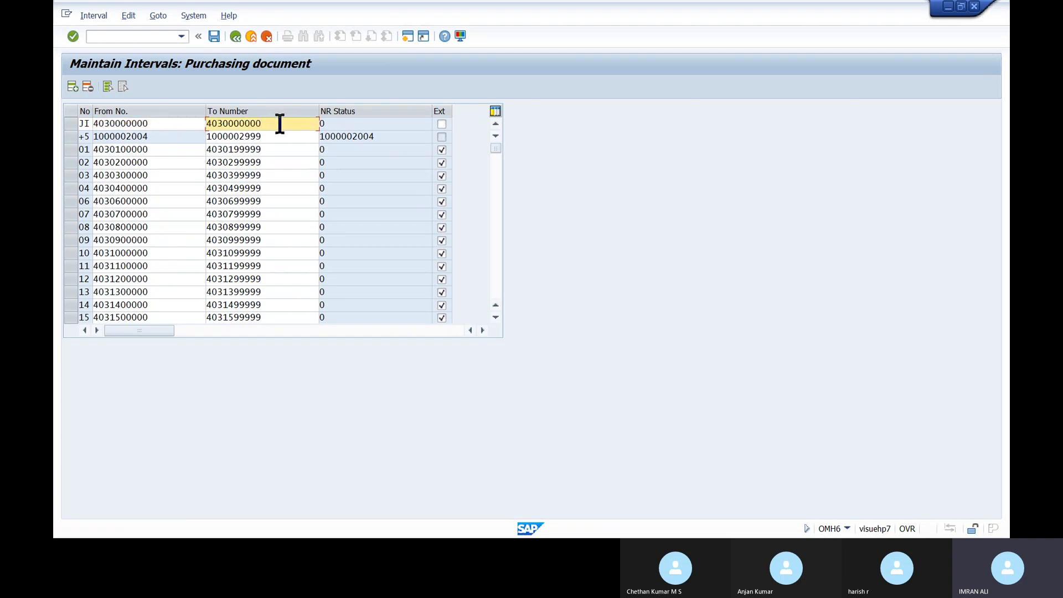
key("BackSpace")
key("BackSpace")
key("BackSpace")
type("999")
key("Return")
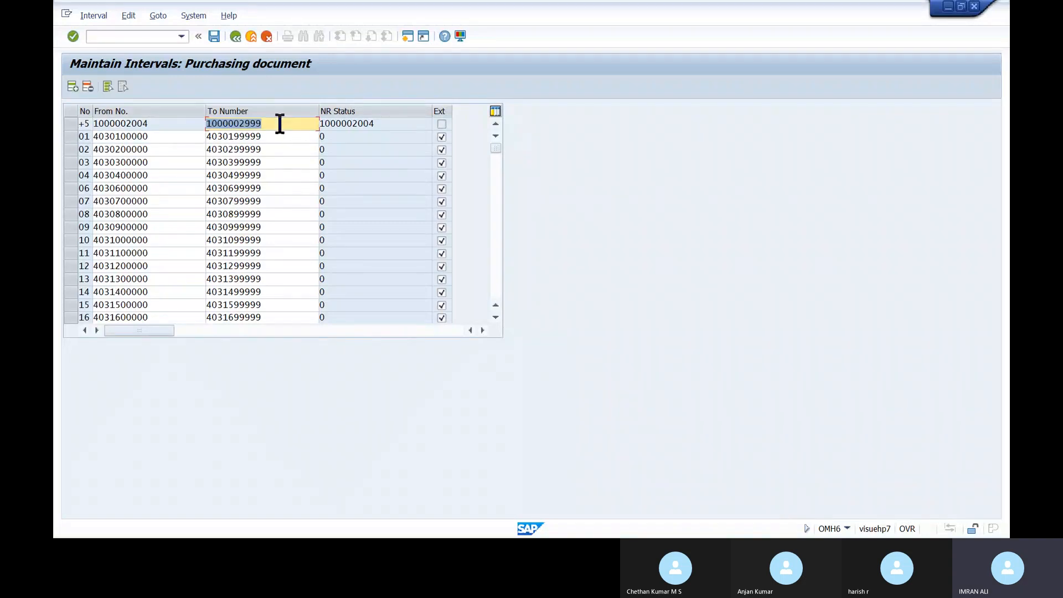
left_click(213, 35)
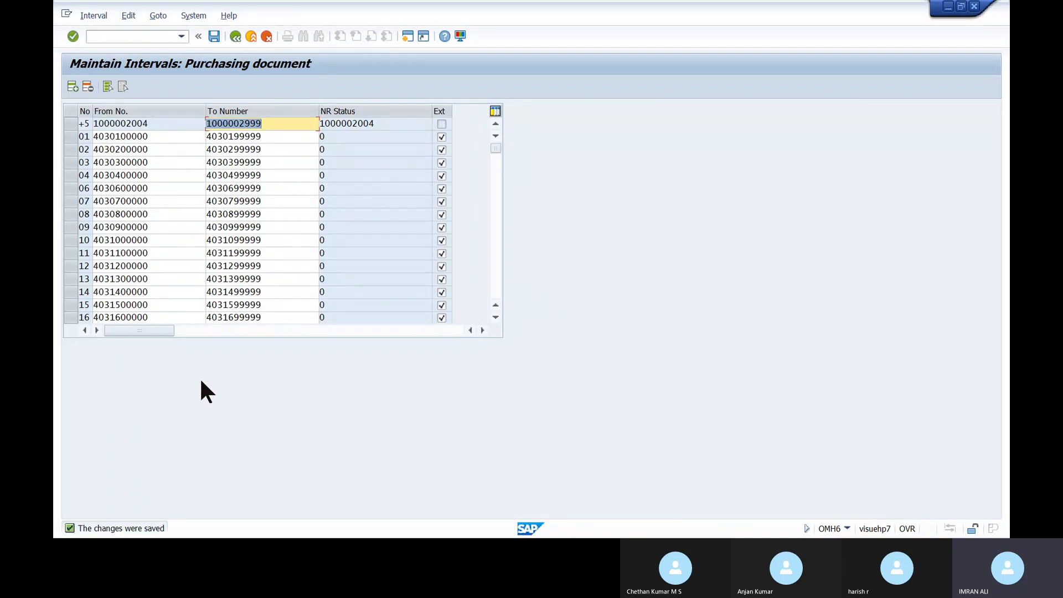
Exit interval maintenance without saving the trial change to interval 01's To Number, and open Define Document Types for contracts
left_click(273, 136)
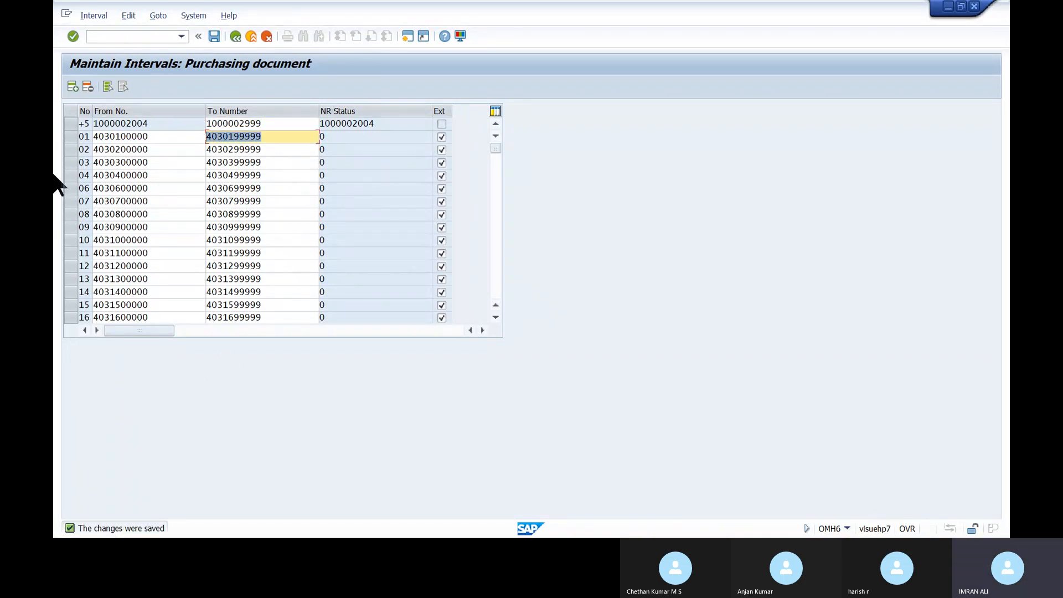
key("ctrl+v")
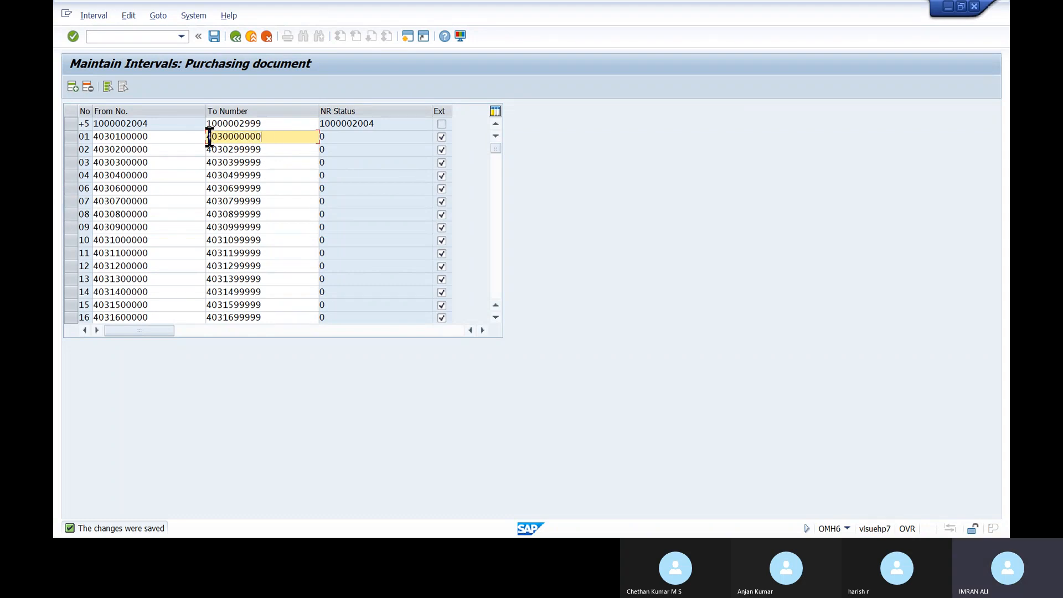
left_click(254, 37)
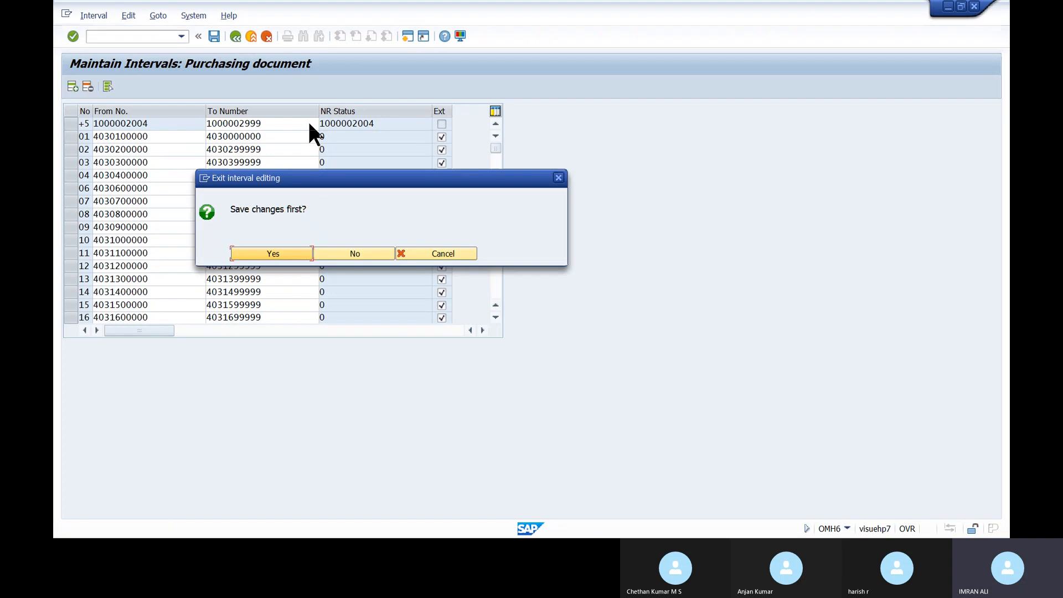
left_click(369, 252)
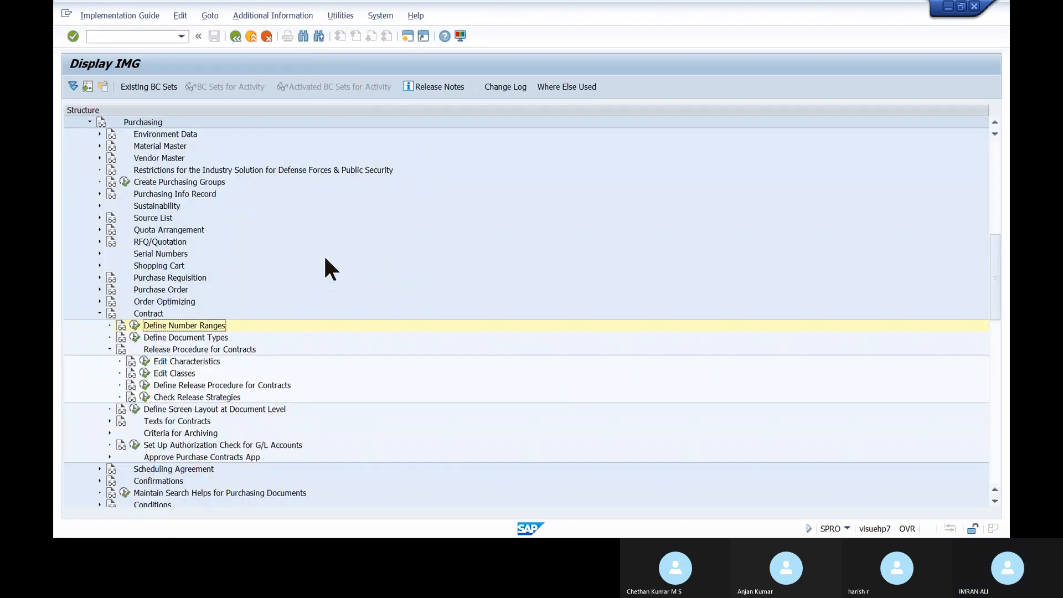
left_click(134, 338)
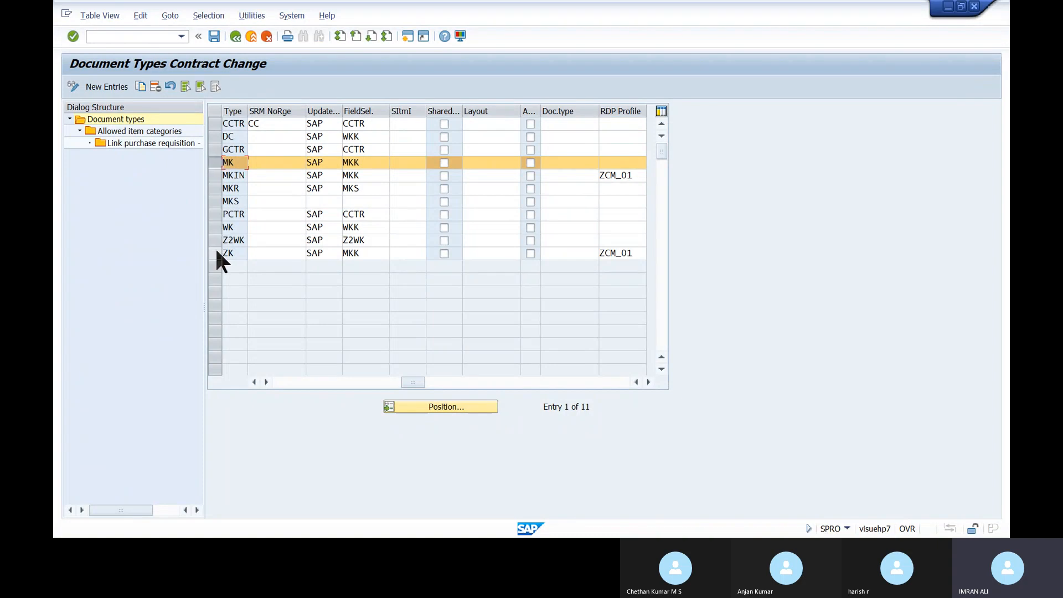
Review the field selection, RDP profile and number range columns of the contract document types, leaving WK unselected
left_click(219, 228)
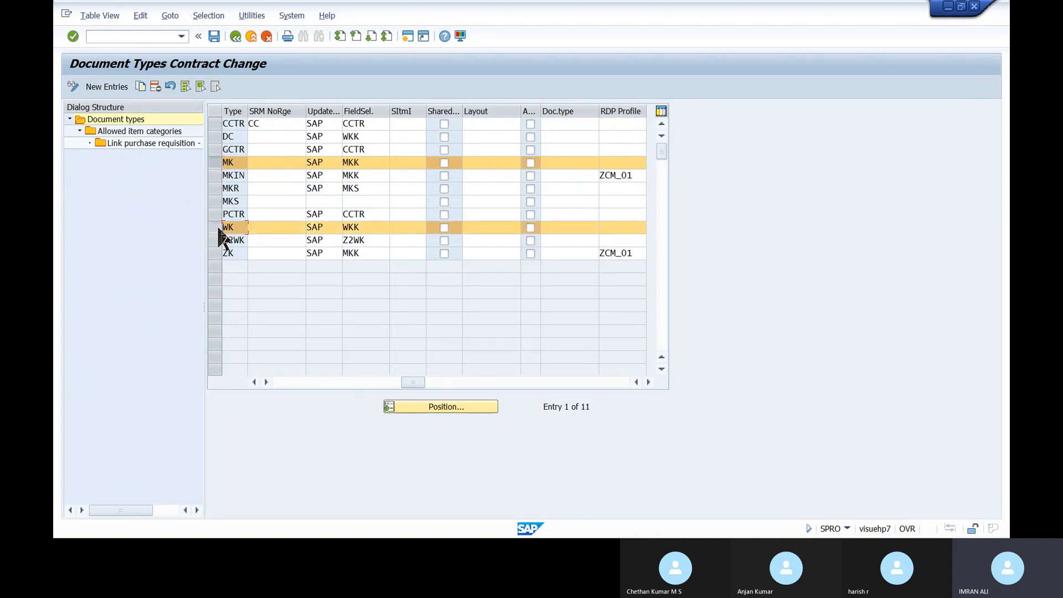
left_click(218, 227)
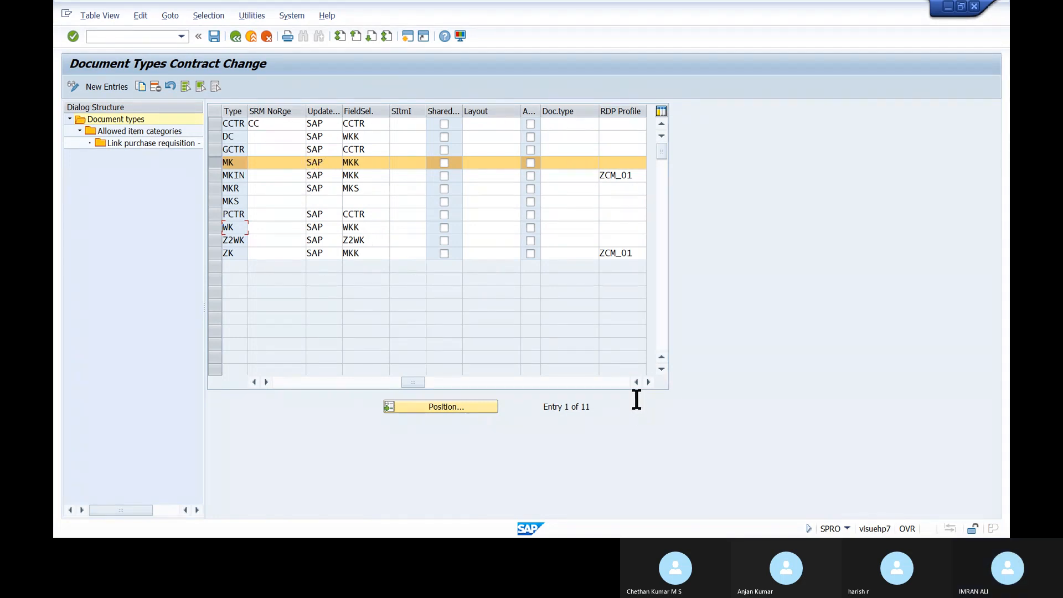
left_click(649, 382)
left_click(648, 382)
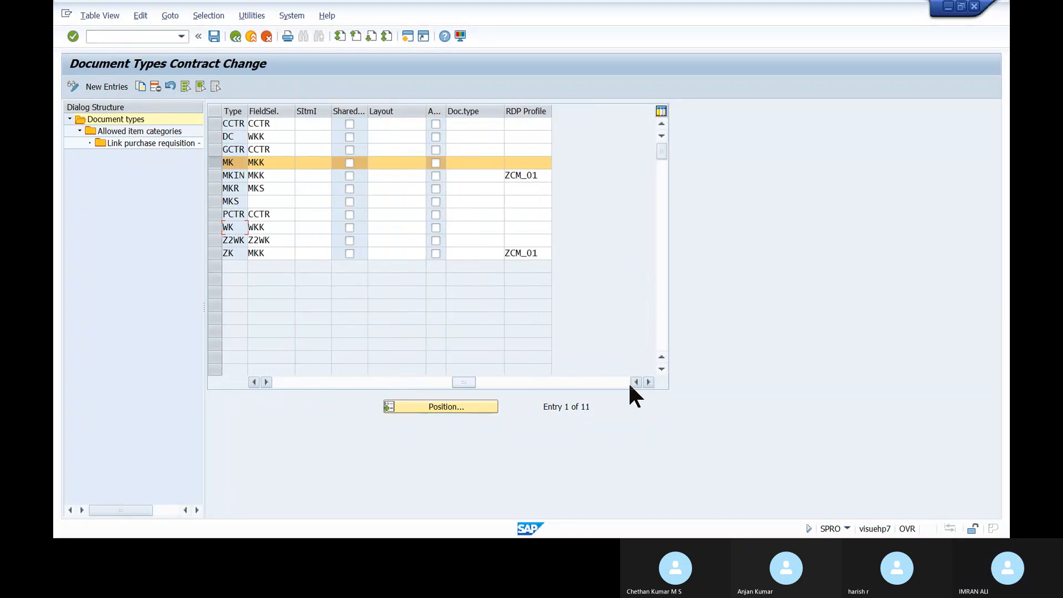
left_click(637, 382)
left_click(636, 382)
left_click(636, 383)
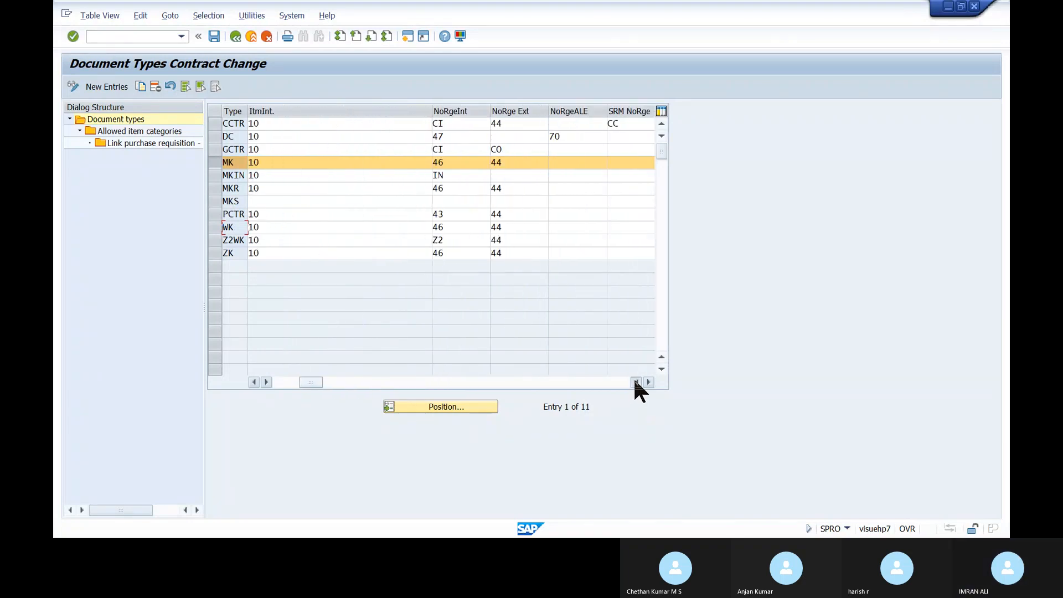
left_click(636, 382)
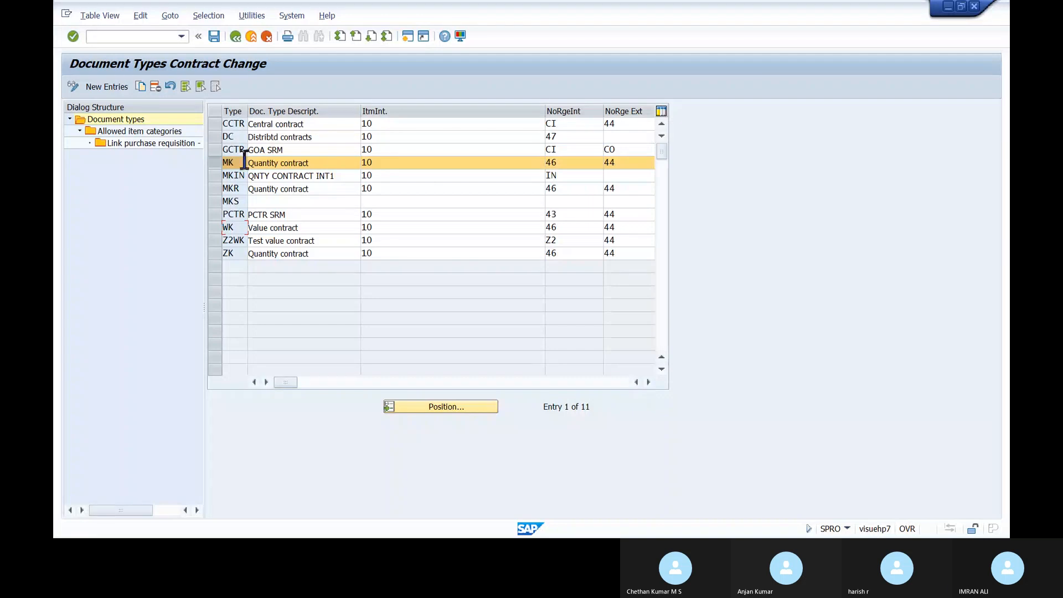
Set the internal number range of document types MK (Quantity contract) and WK (Value contract) to JI
left_click(564, 162)
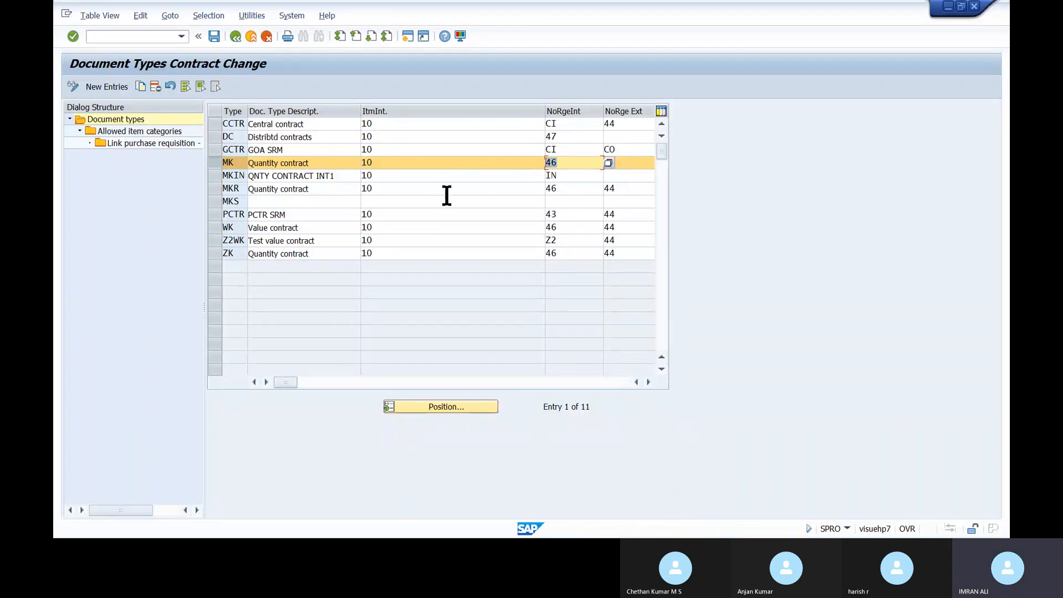
left_click(608, 162)
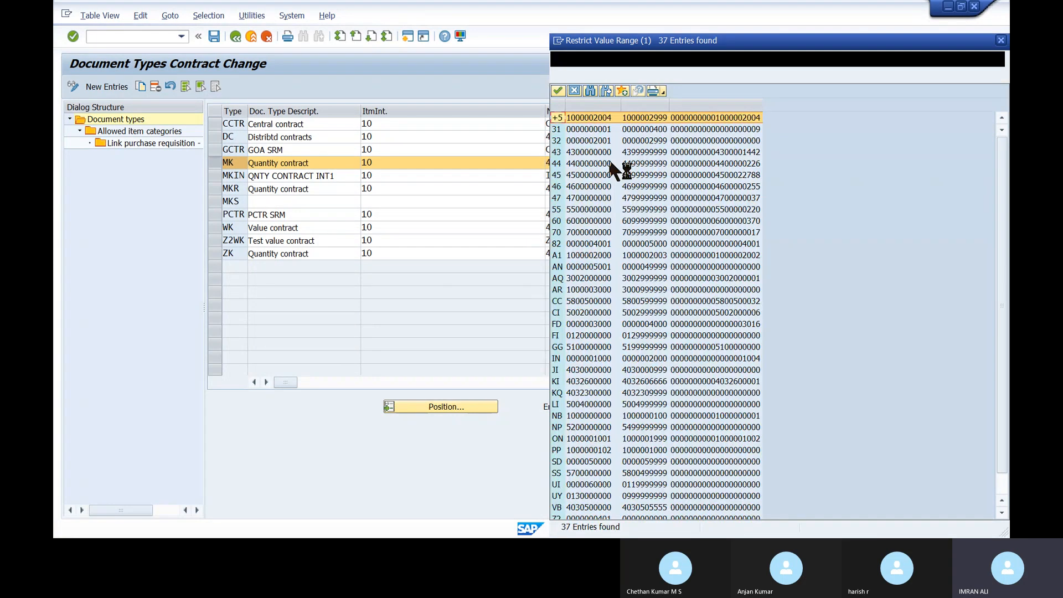
left_click(576, 370)
key("Escape")
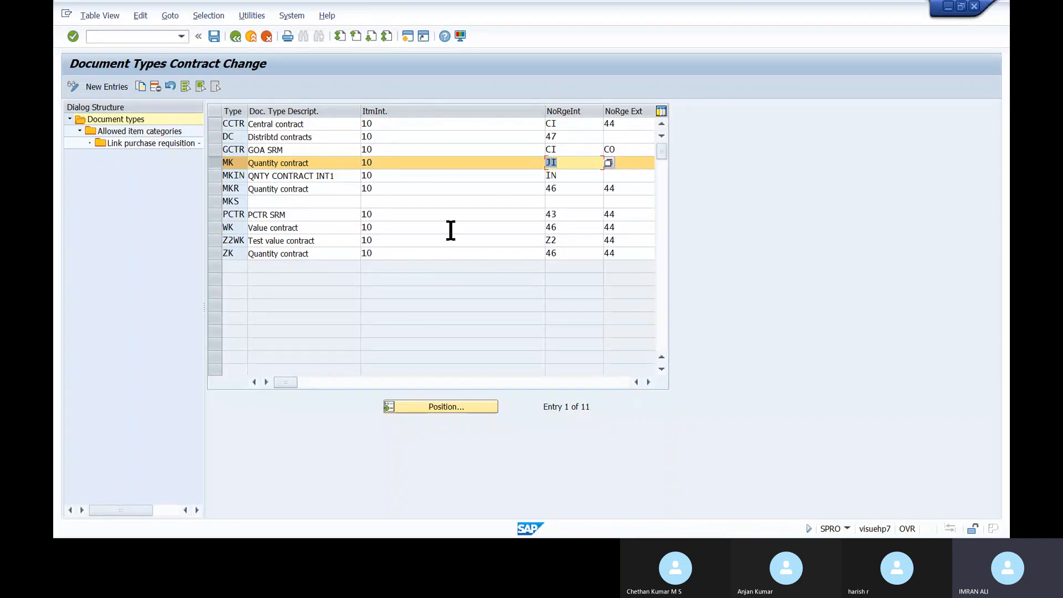
left_click(584, 228)
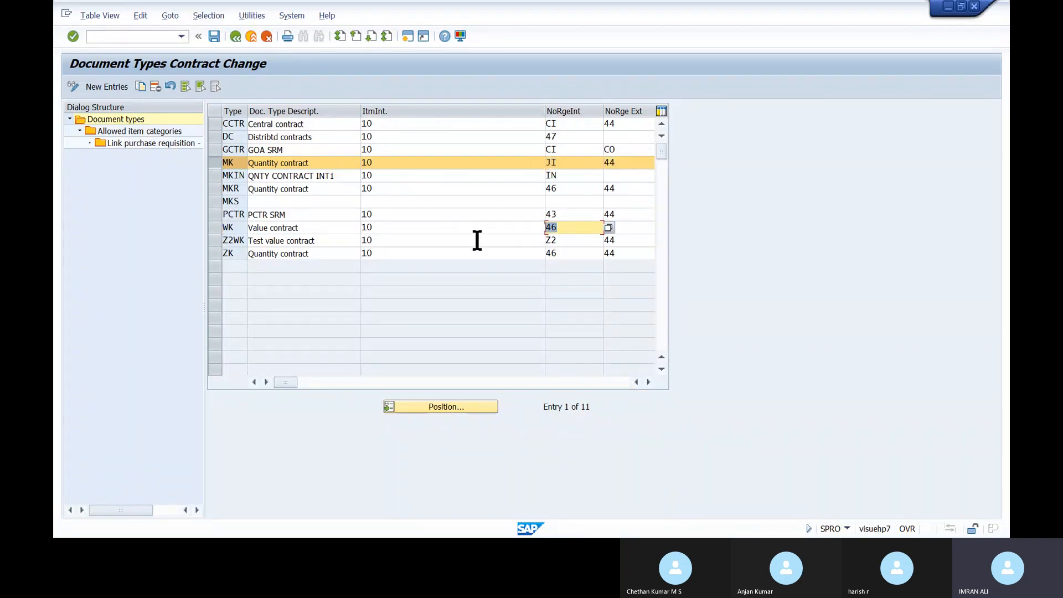
key("Return")
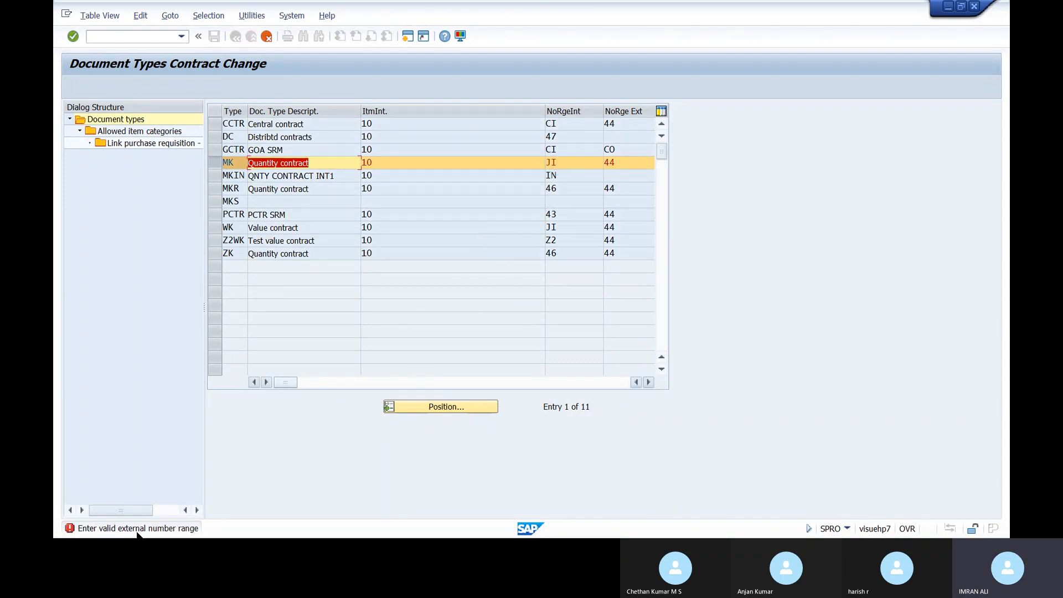
Clear the external number range of document types MK and WK and validate the entries
left_click(648, 382)
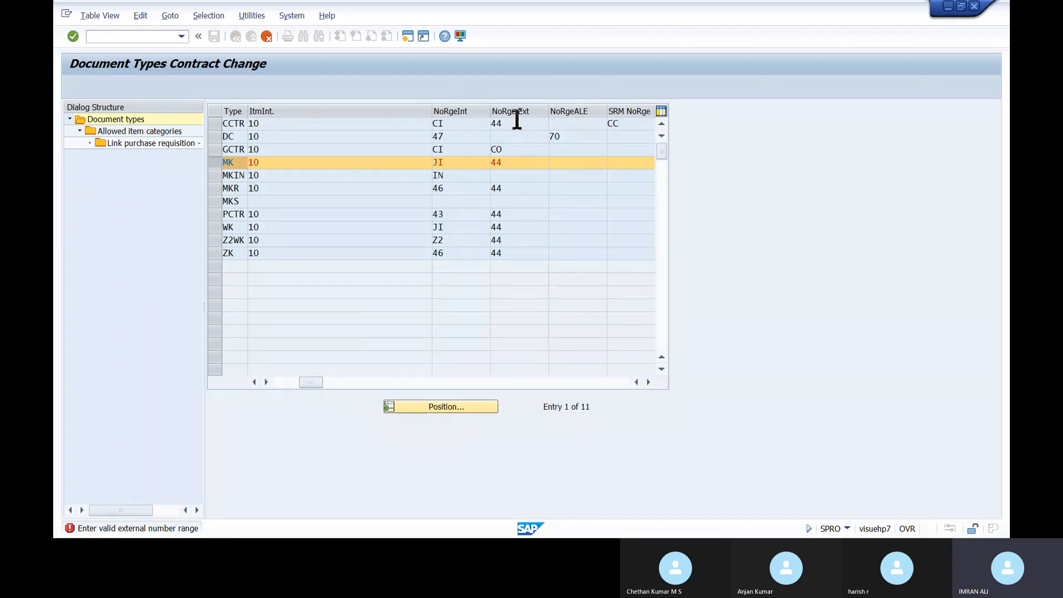
double_click(515, 162)
key("Delete")
double_click(511, 226)
key("Return")
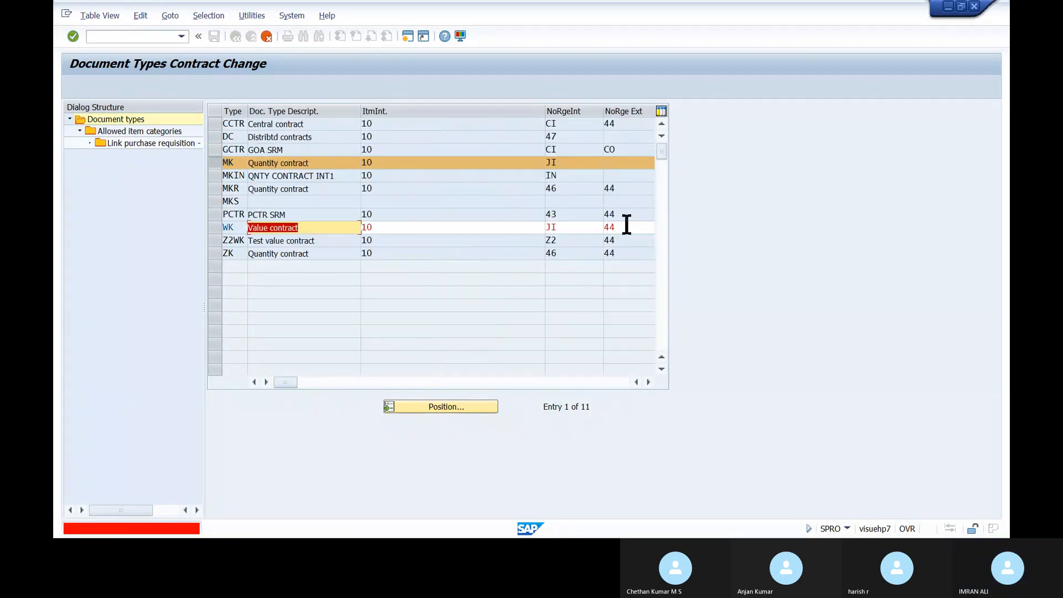
key("Return")
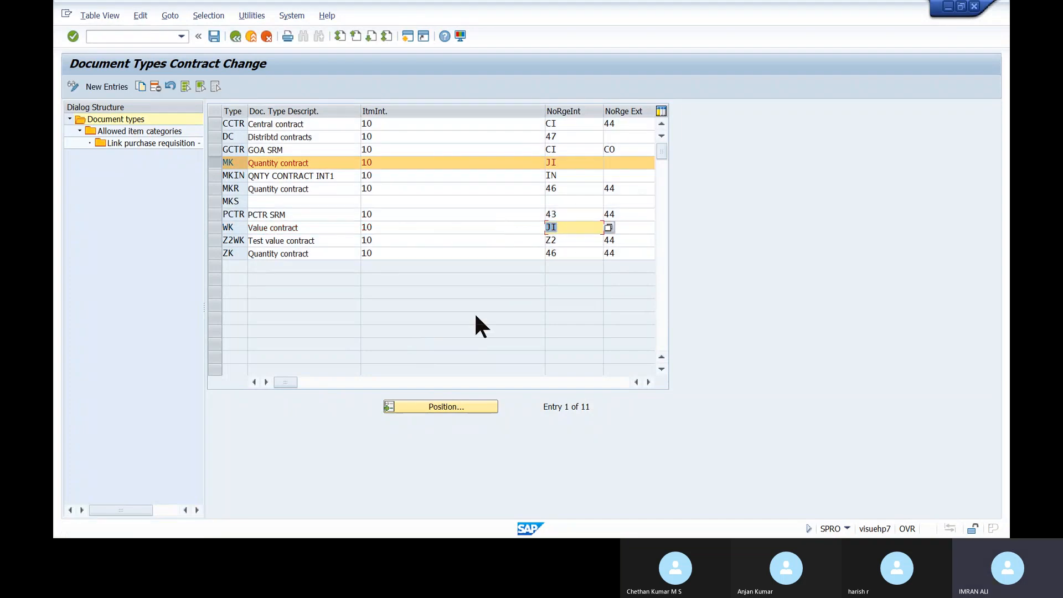
Save the contract document types, accept the customizing request and return to the IMG structure
key("ctrl+s")
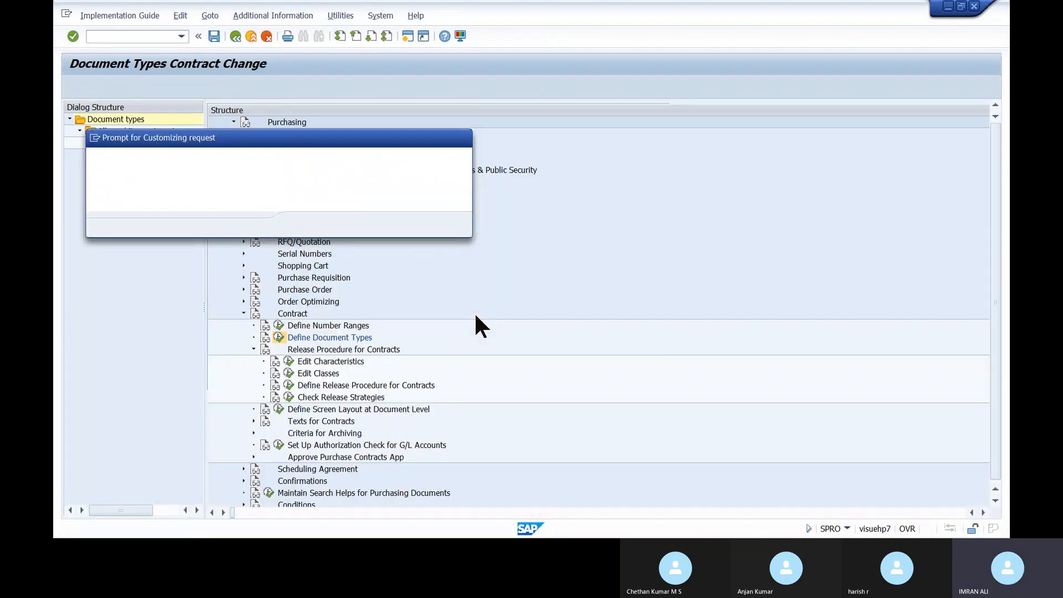
key("Return")
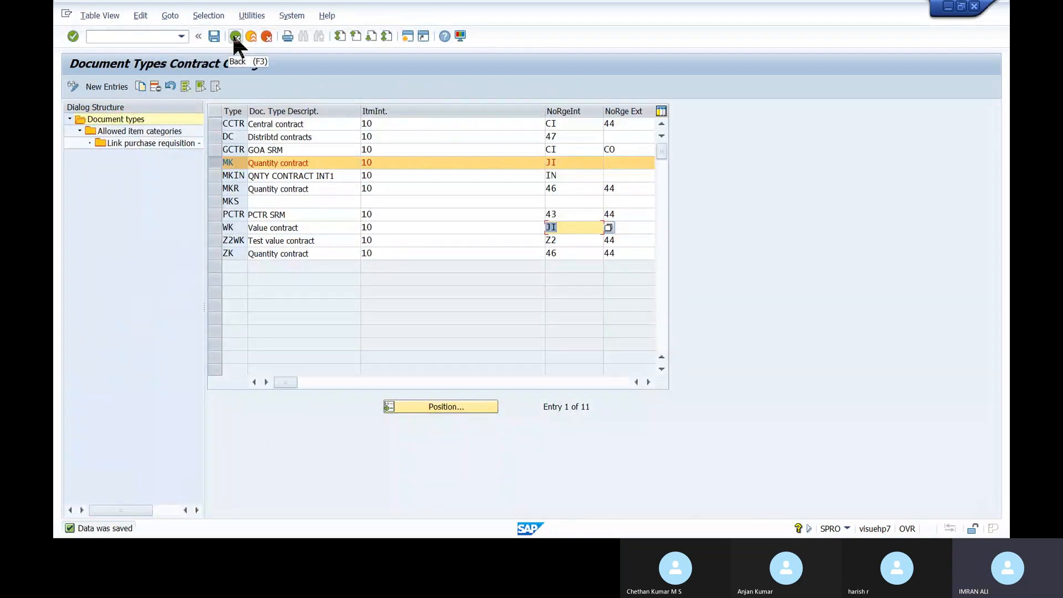
left_click(249, 37)
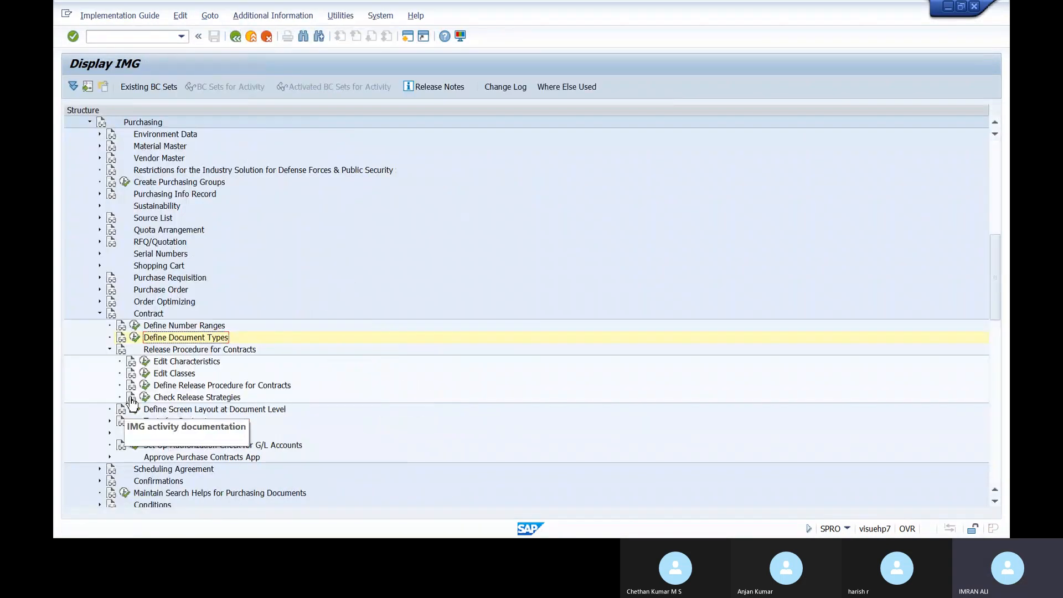
Open Define Screen Layout at Document Level for contracts and position the list at field selection key MKK
left_click(109, 349)
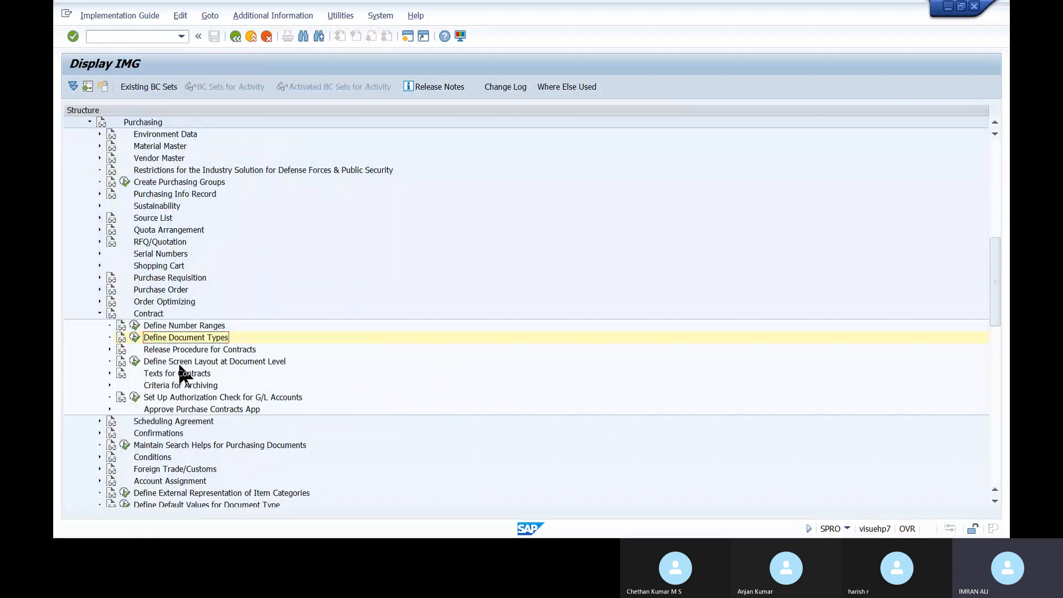
left_click(134, 361)
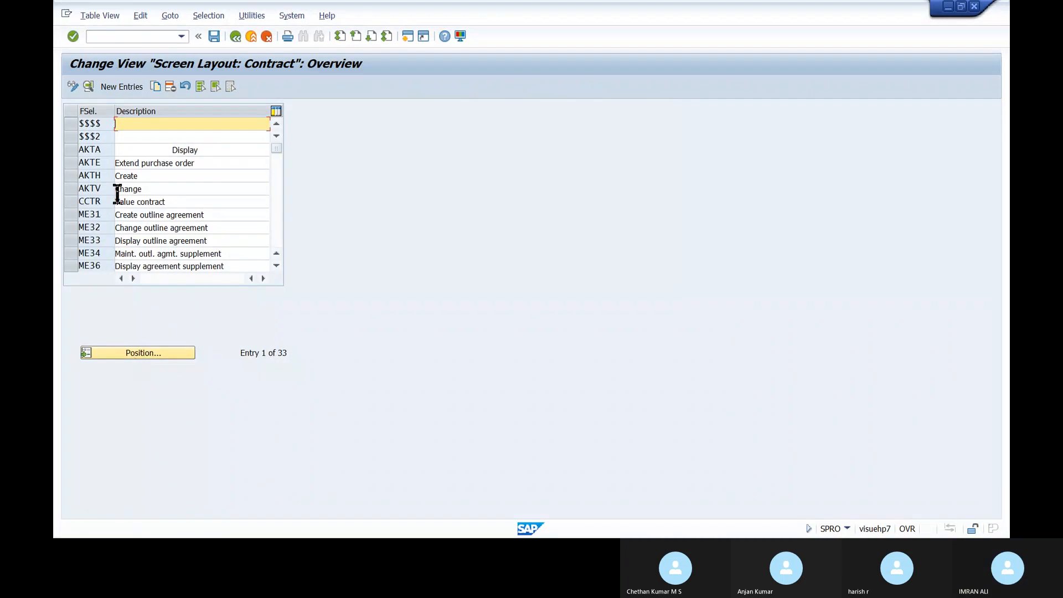
left_click(147, 357)
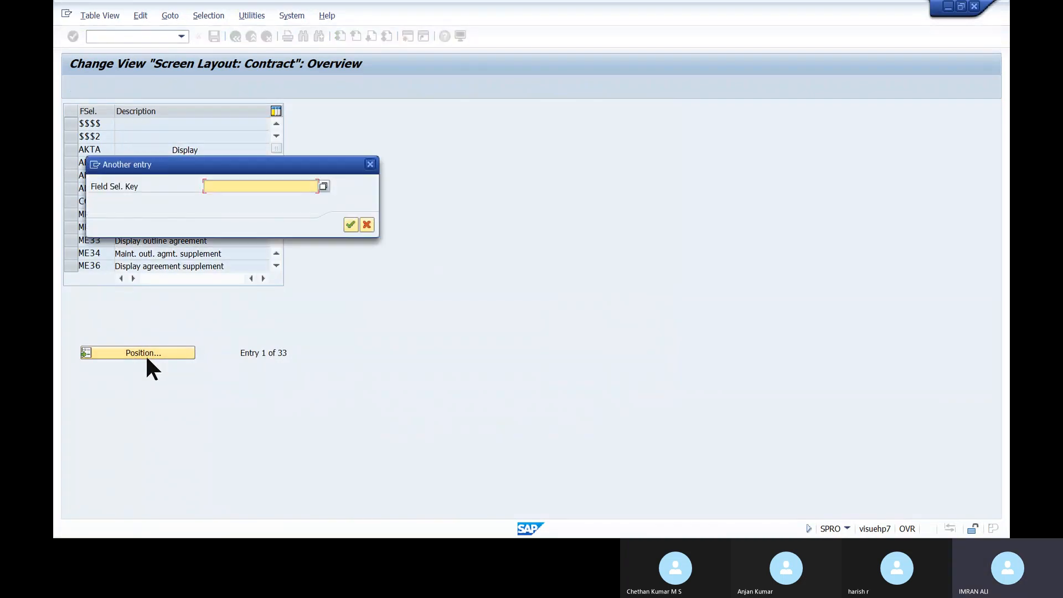
key("Return")
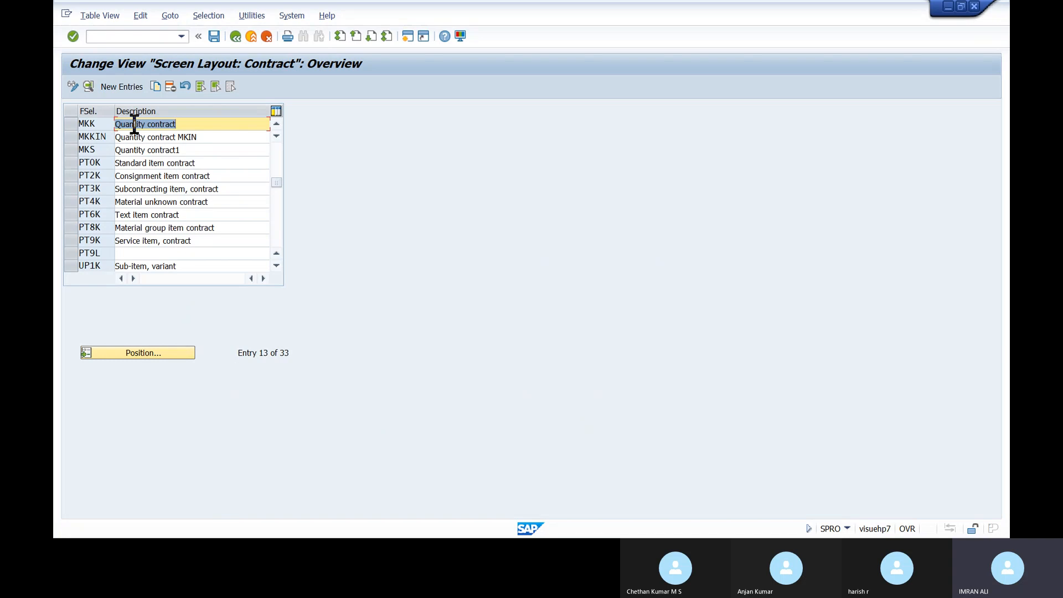
Position the list at WKI, review the Basic Data, Item fields of key WKK, and return to the IMG with the Contract node collapsed
left_click(162, 351)
type("WKI")
key("Return")
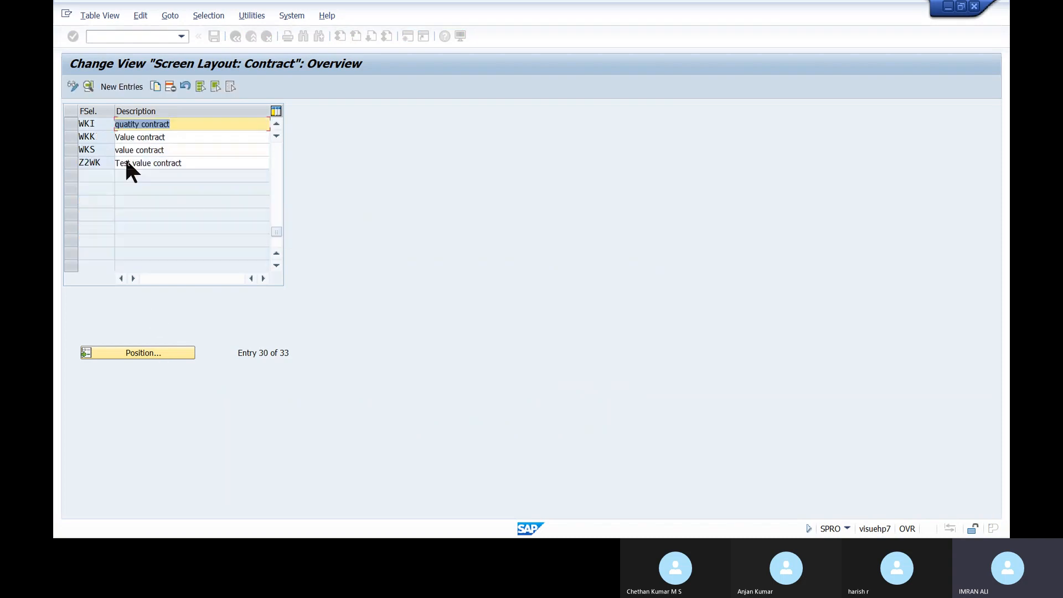
left_click(165, 137)
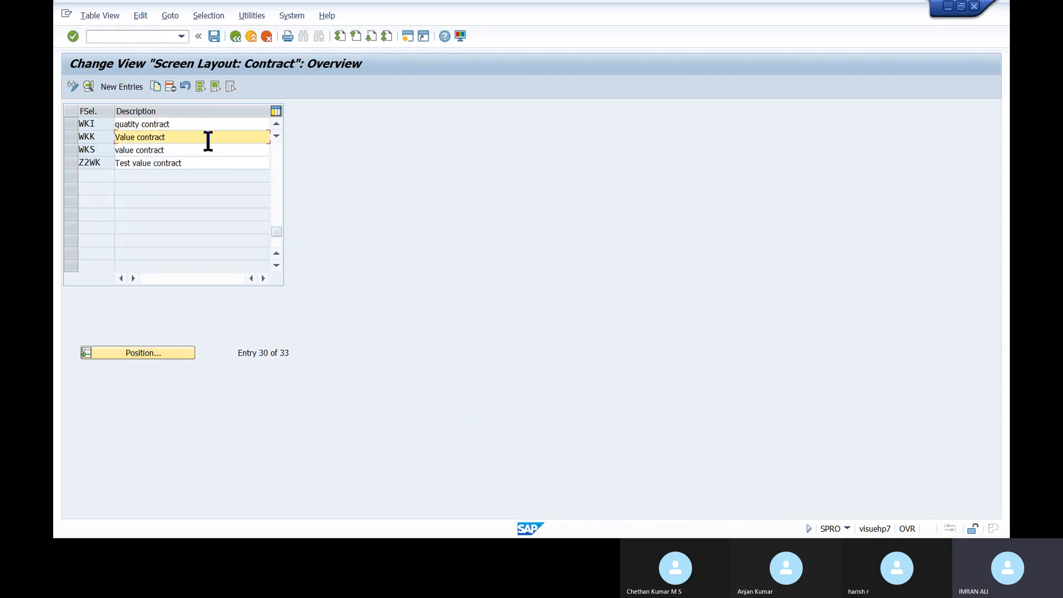
double_click(194, 136)
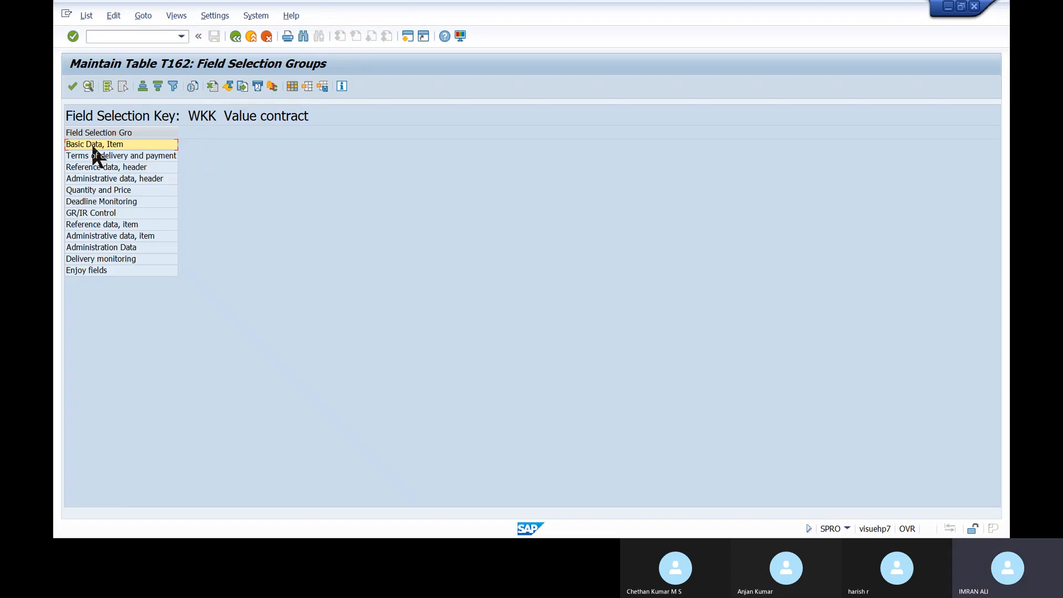
double_click(93, 145)
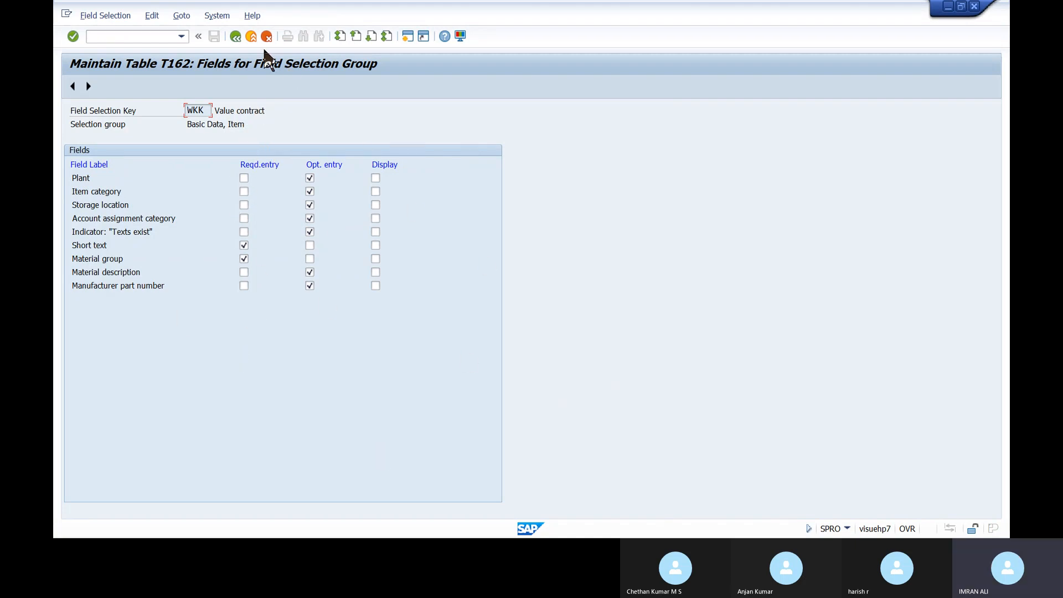
left_click(250, 36)
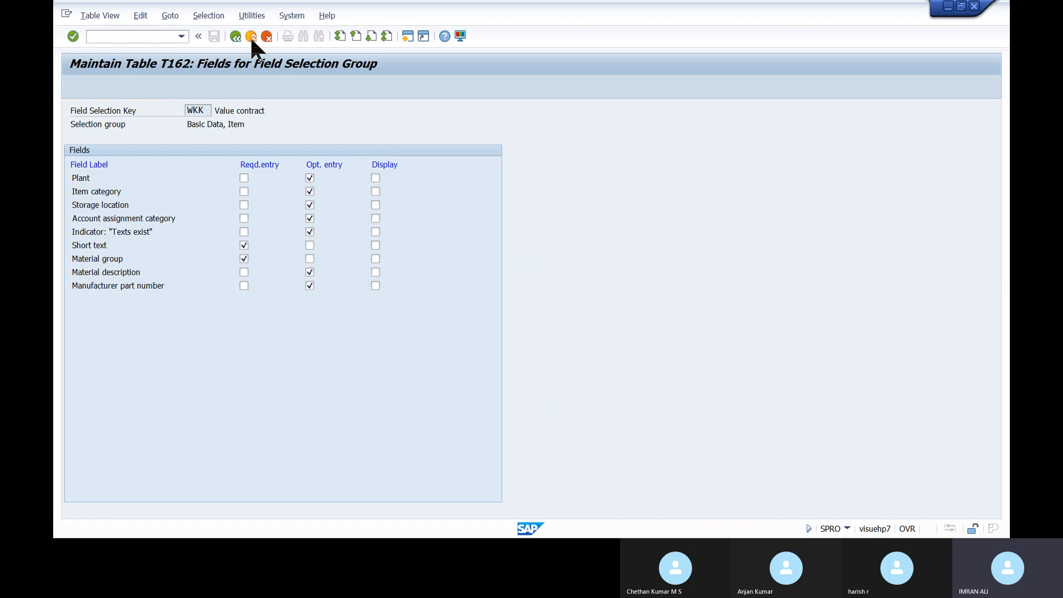
left_click(251, 37)
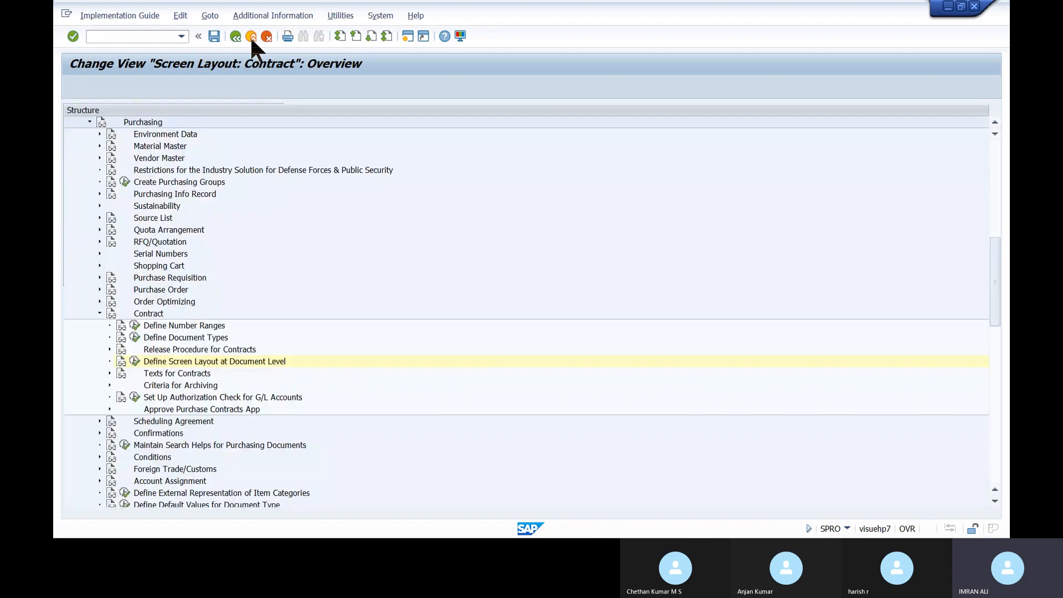
left_click(99, 313)
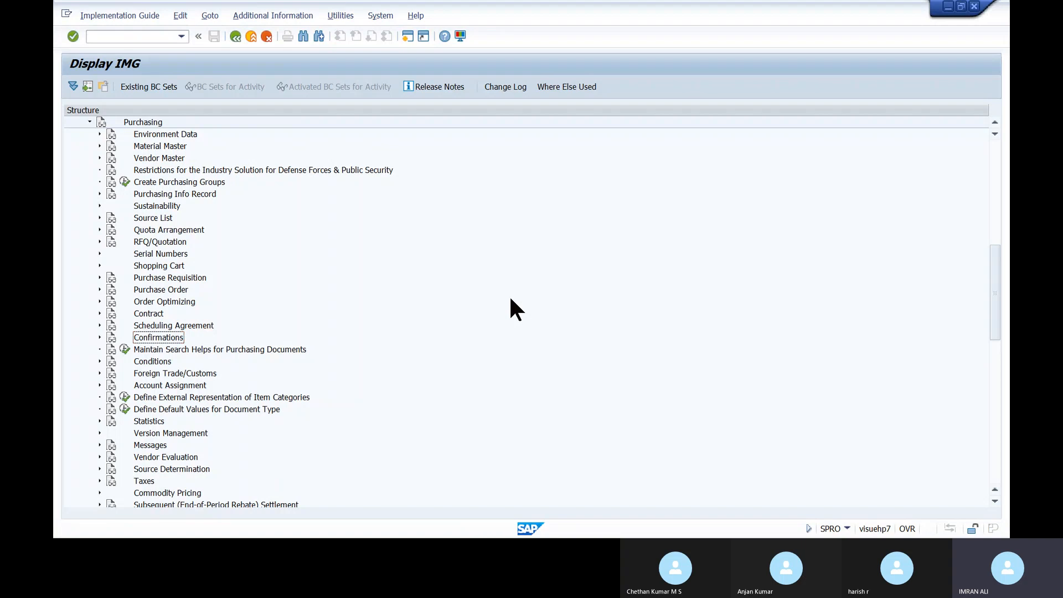
Switch to the PowerPoint slide on outline agreements and look up the transaction code for creating a contract
key("alt+Tab")
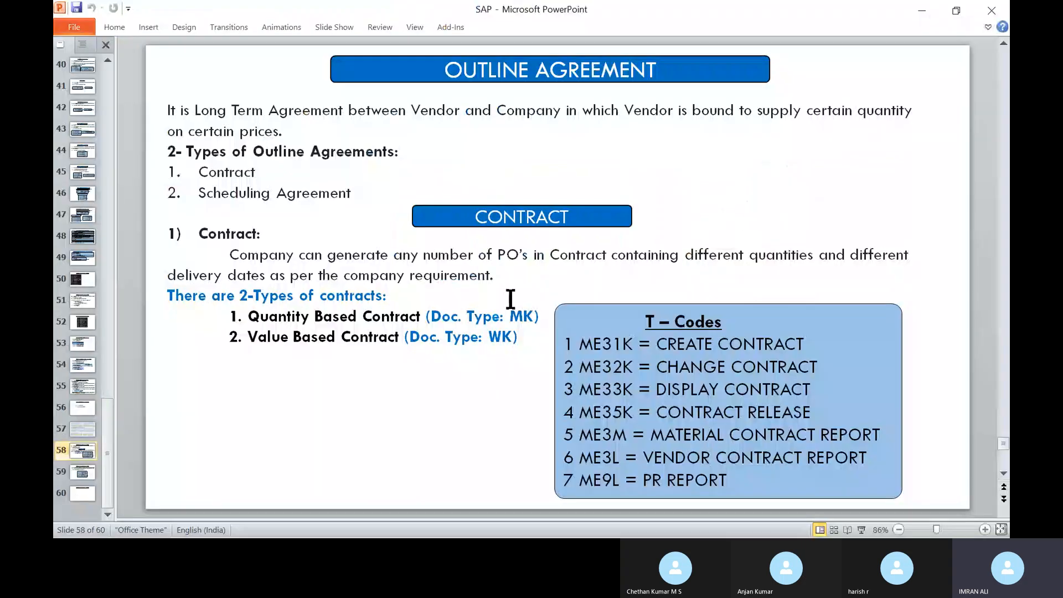
left_click(580, 345)
double_click(596, 344)
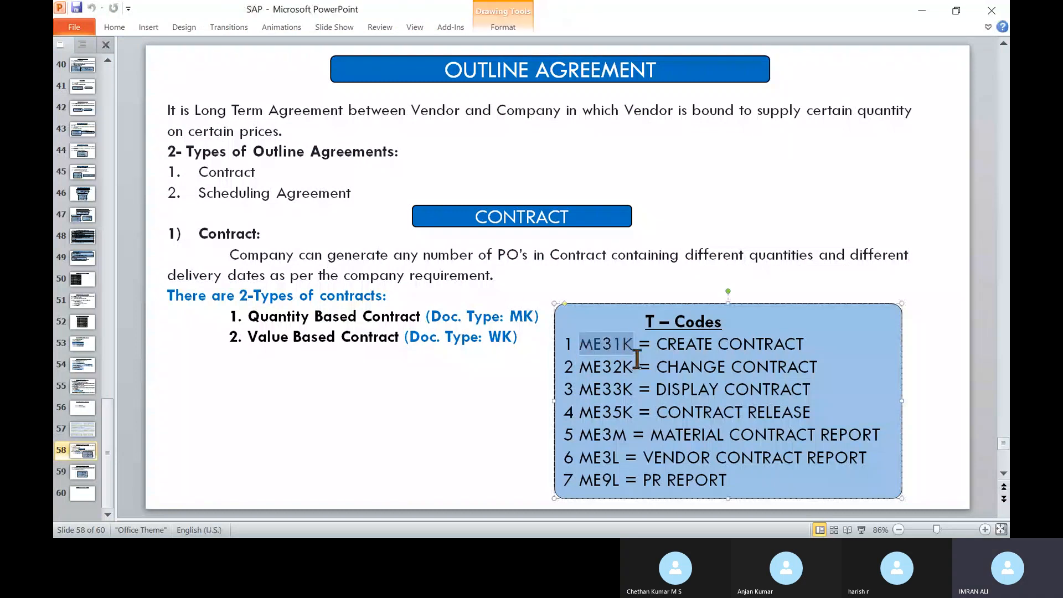
left_click(495, 390)
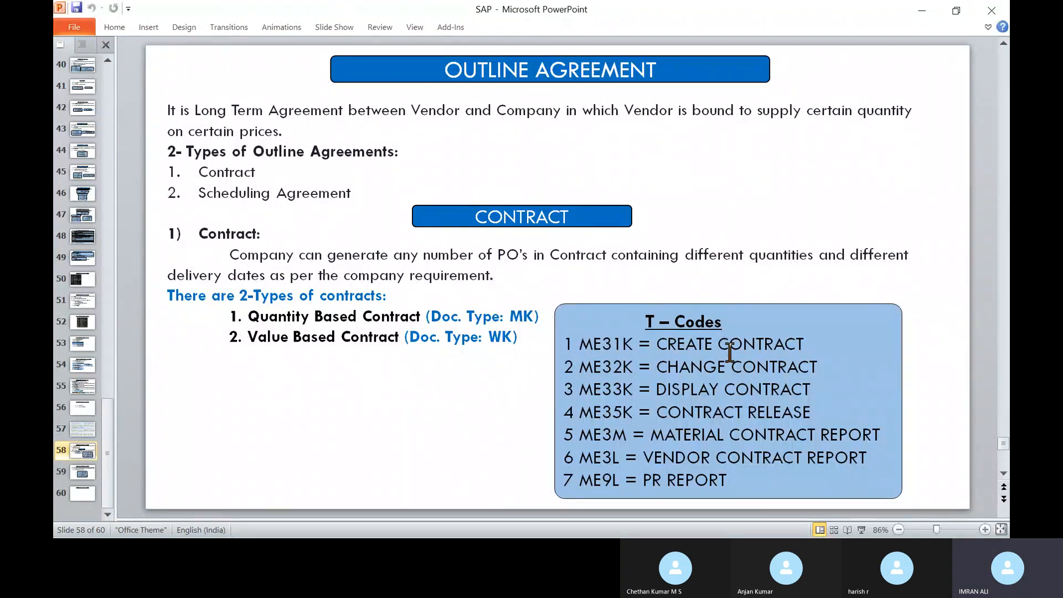
Switch back to SAP and start transaction ME31K with /NME31K to create a contract
key("alt+Tab")
left_click(138, 36)
type("/NME31K")
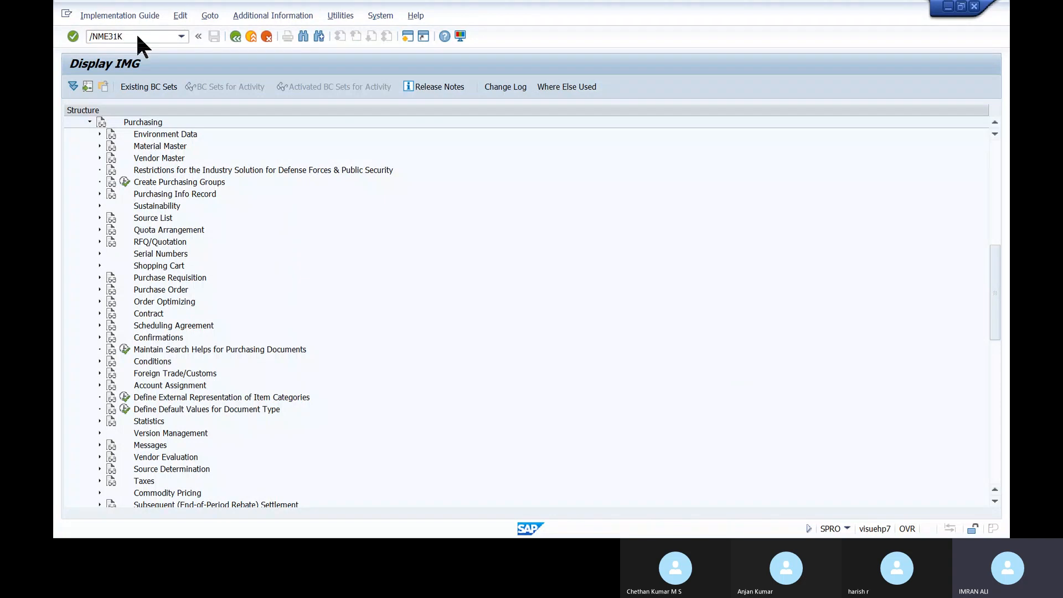
key("Return")
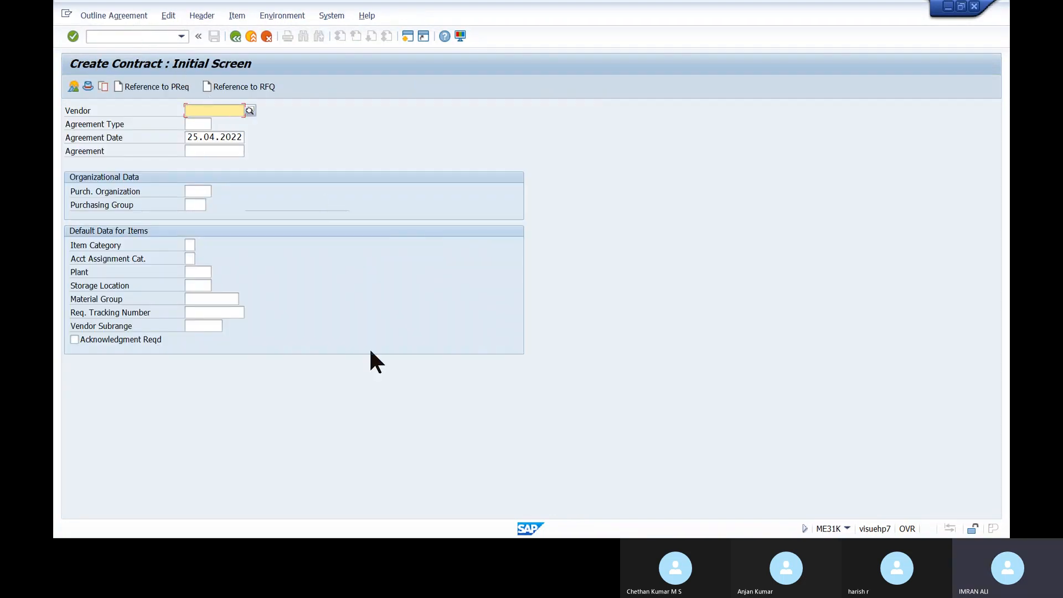
Switch to the SAP MM 9.00 Batch Word document and find the material and vendor table under Master Data's
key("alt+Tab")
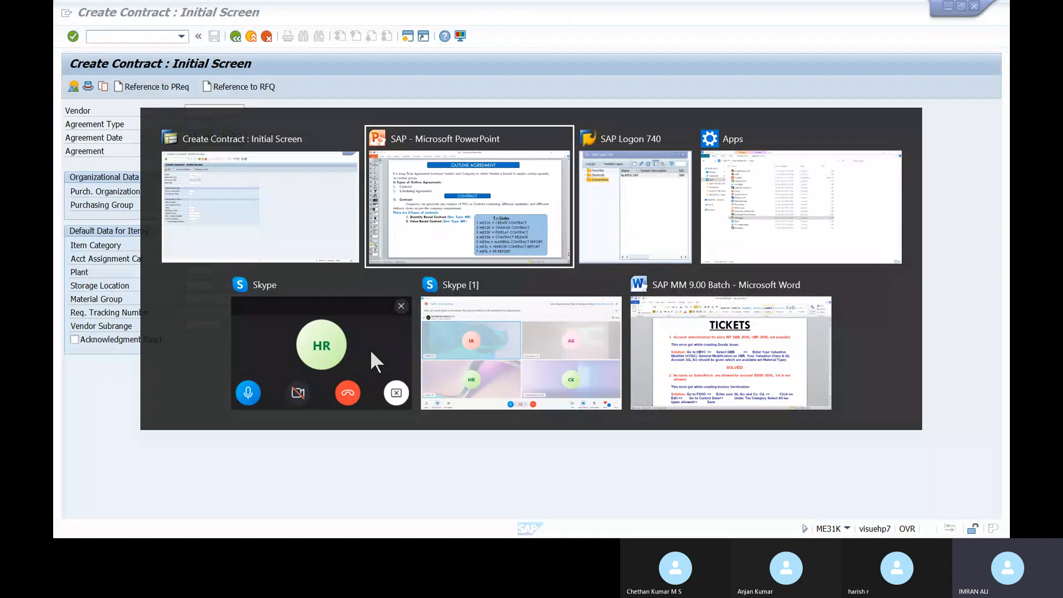
key("alt+Tab")
key("alt+Tab")
key("alt+Tab")
key("alt+Tab")
key("alt+Tab")
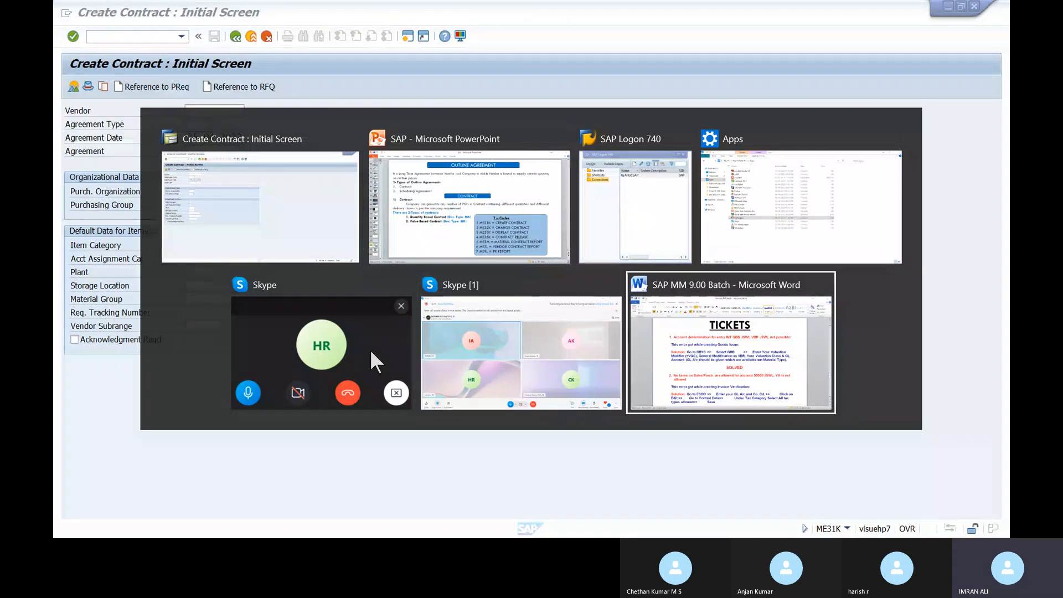
scroll(440, 316, "up", 15)
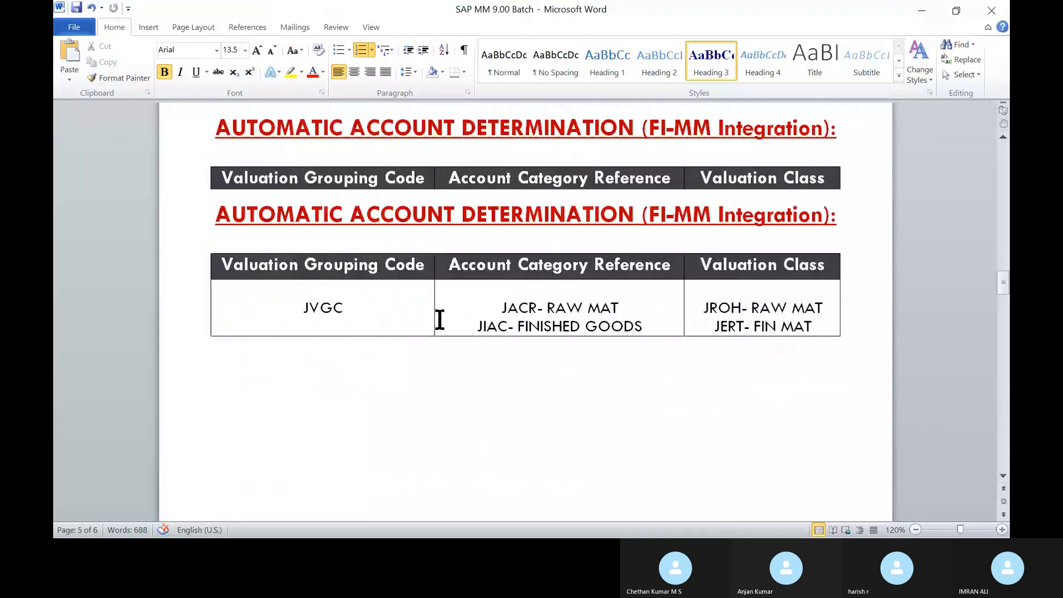
scroll(441, 319, "up", 10)
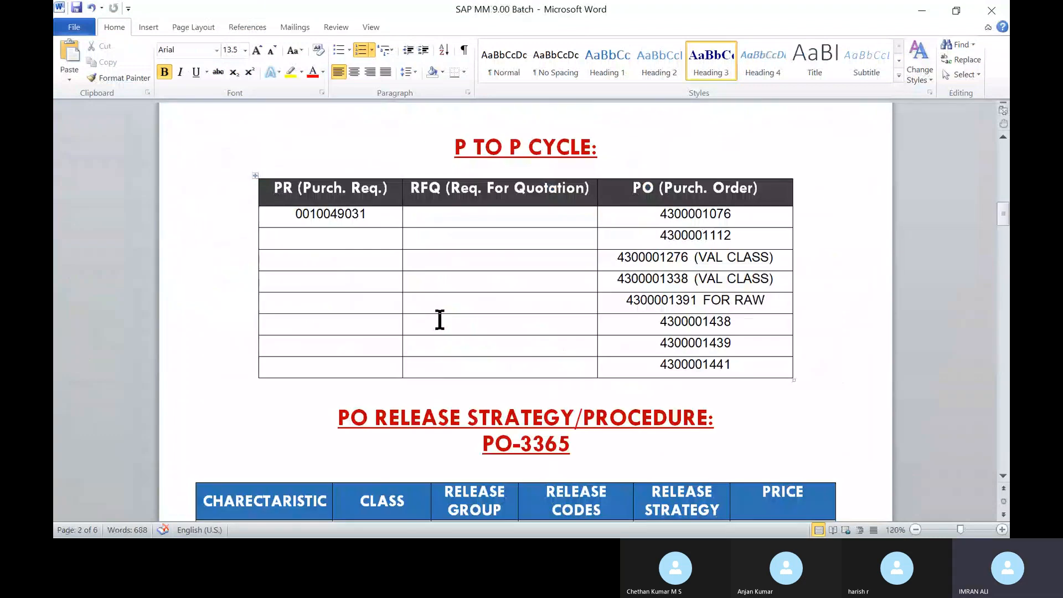
scroll(494, 304, "up", 10)
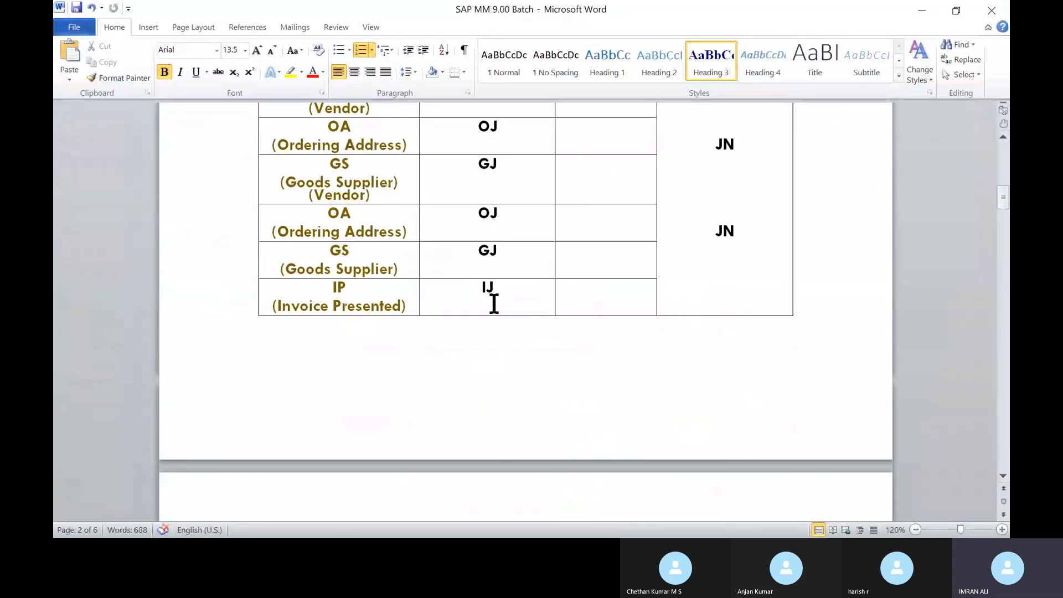
scroll(494, 304, "up", 7)
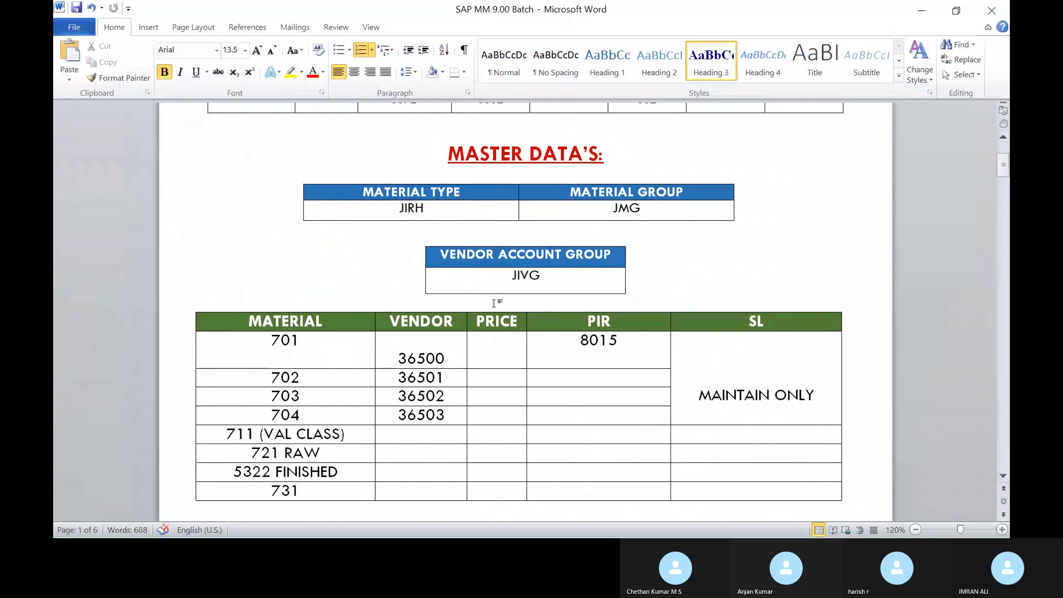
scroll(494, 304, "down", 3)
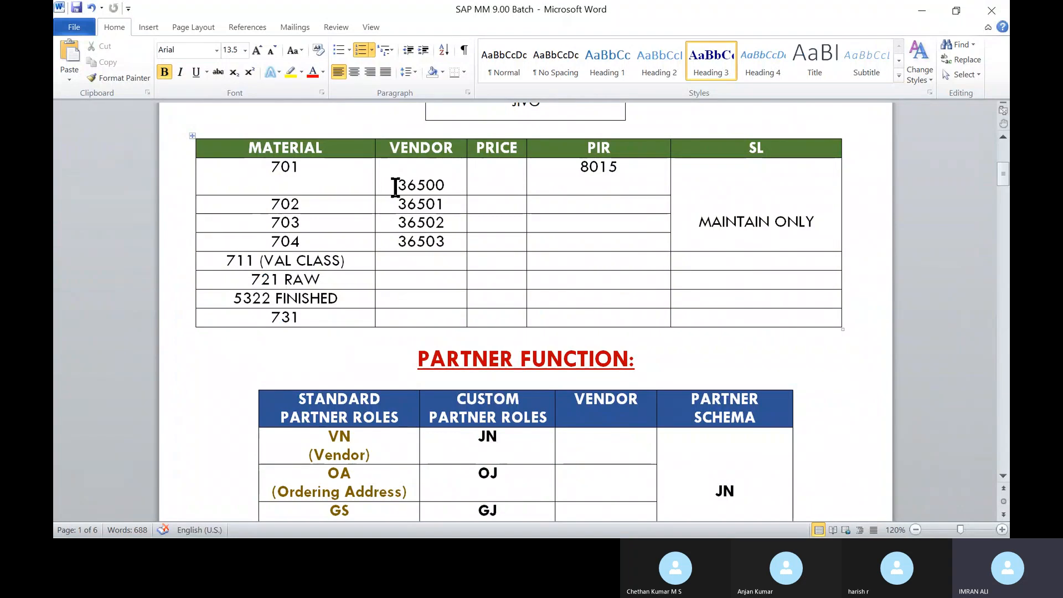
Pick out material 731 and vendor 36500 in the material and vendor table for use in the contract
left_click(287, 317)
double_click(287, 317)
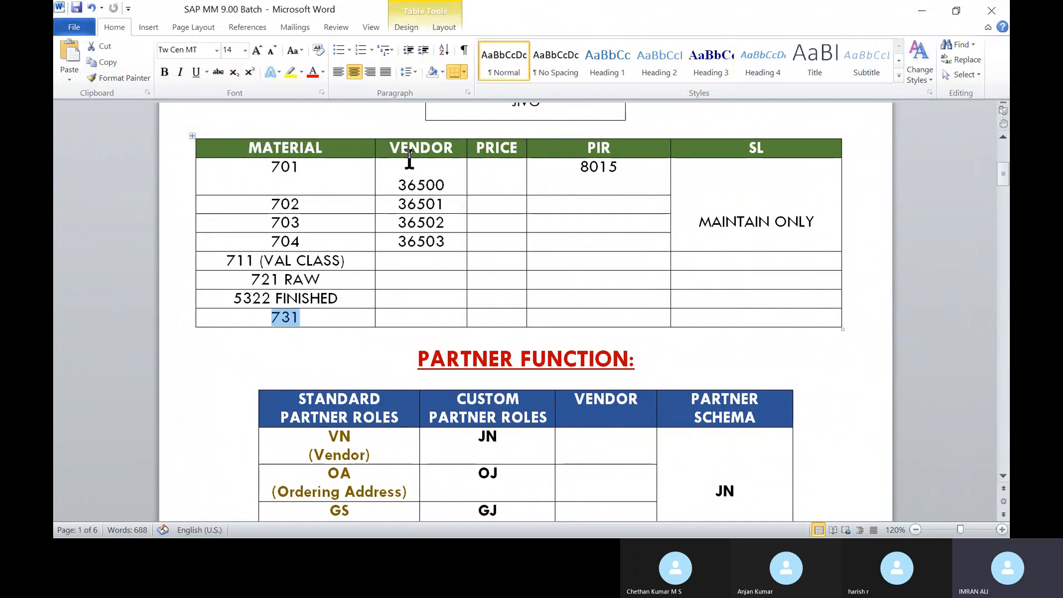
double_click(421, 185)
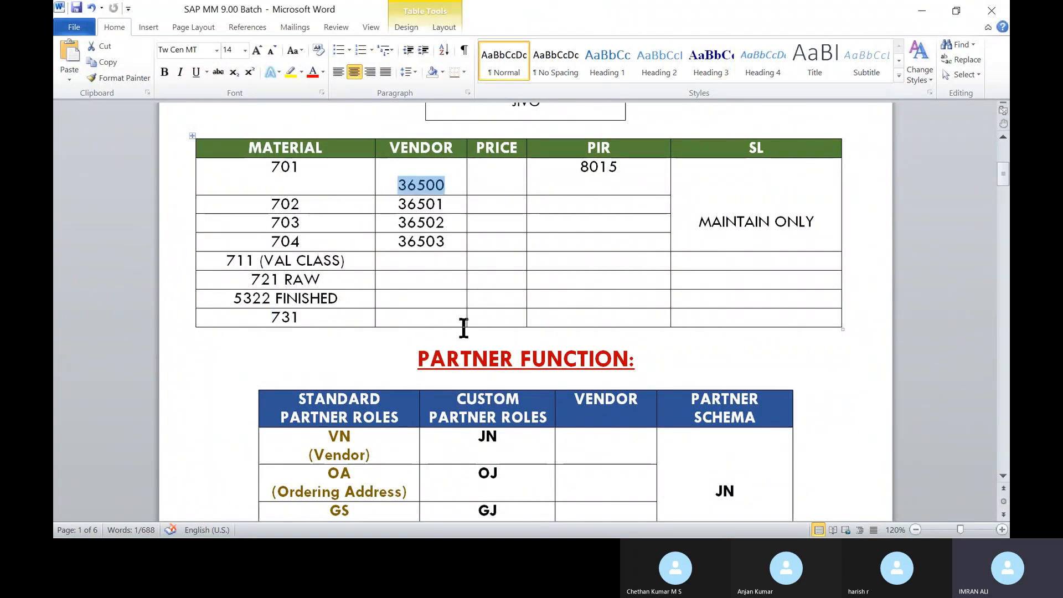
double_click(415, 191)
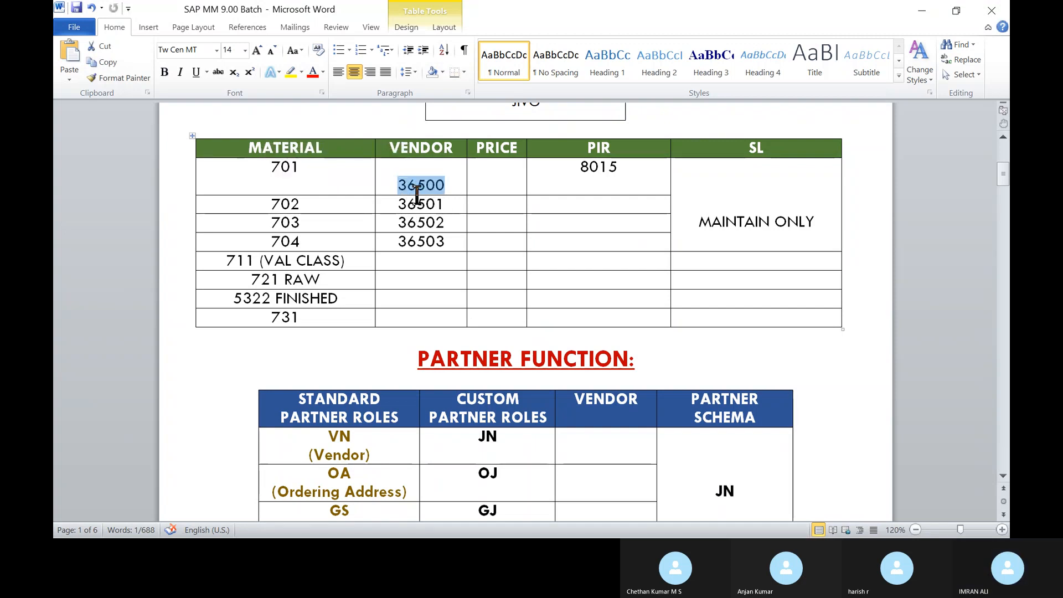
Switch back to the SAP Create Contract initial screen and enter 36500 as the vendor
key("alt+Tab")
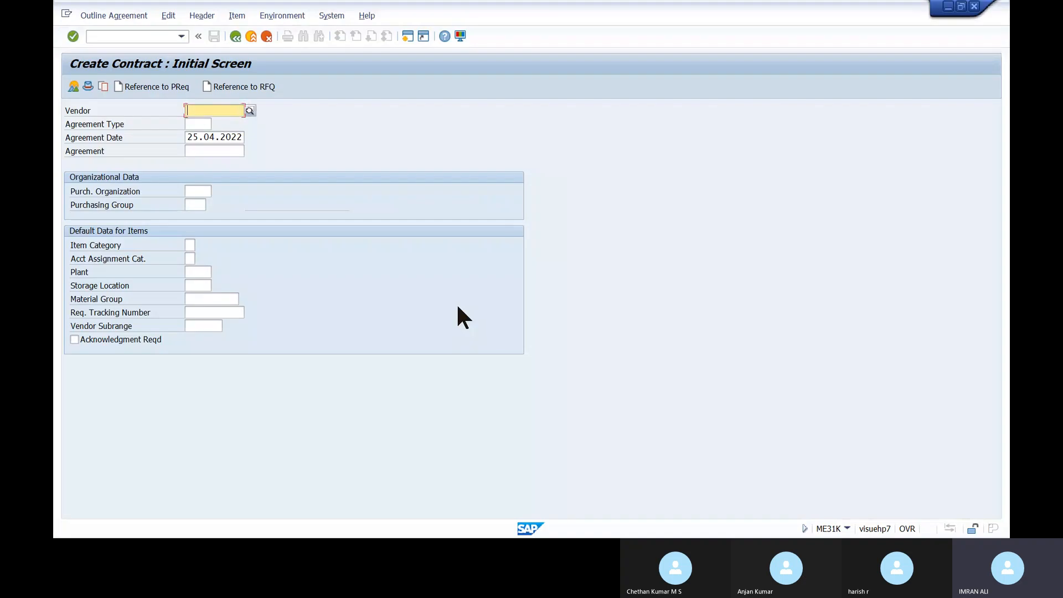
type("36500")
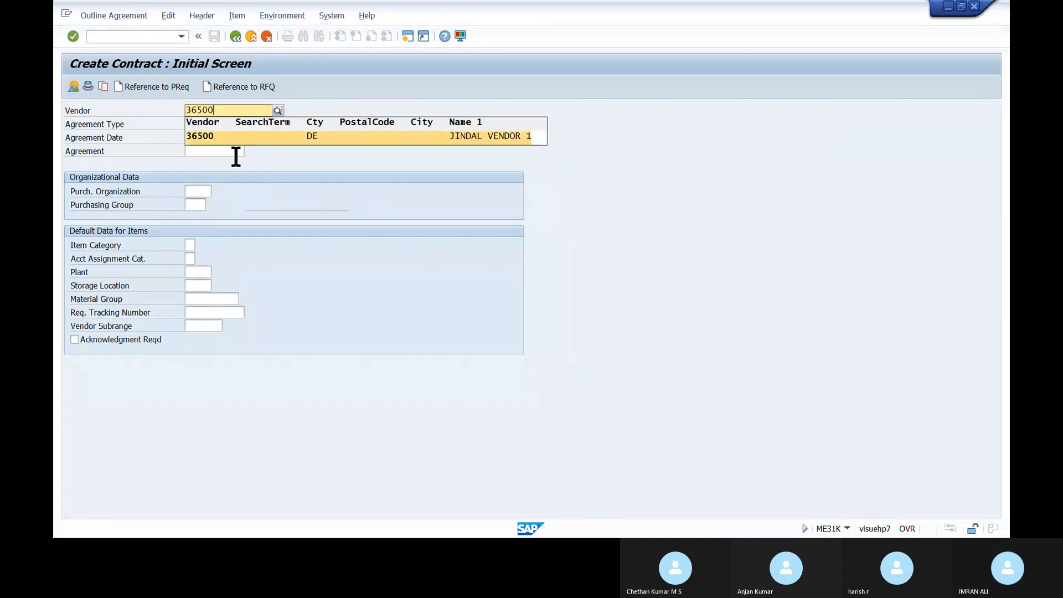
left_click(208, 140)
left_click(198, 123)
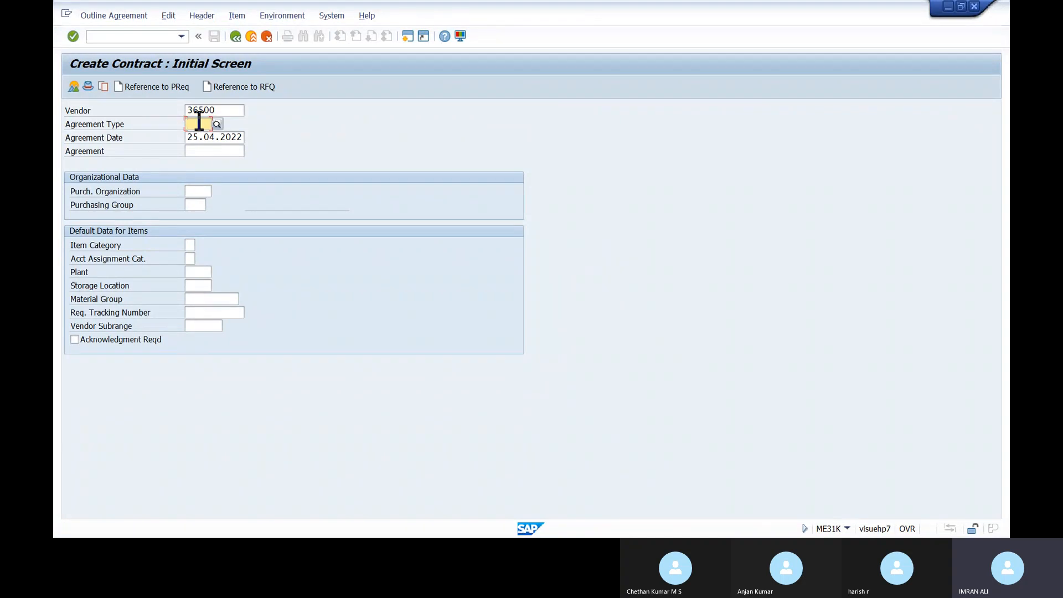
Switch to the PowerPoint slide on outline agreements and look up the document types for quantity-based and value-based contracts
key("alt+Tab")
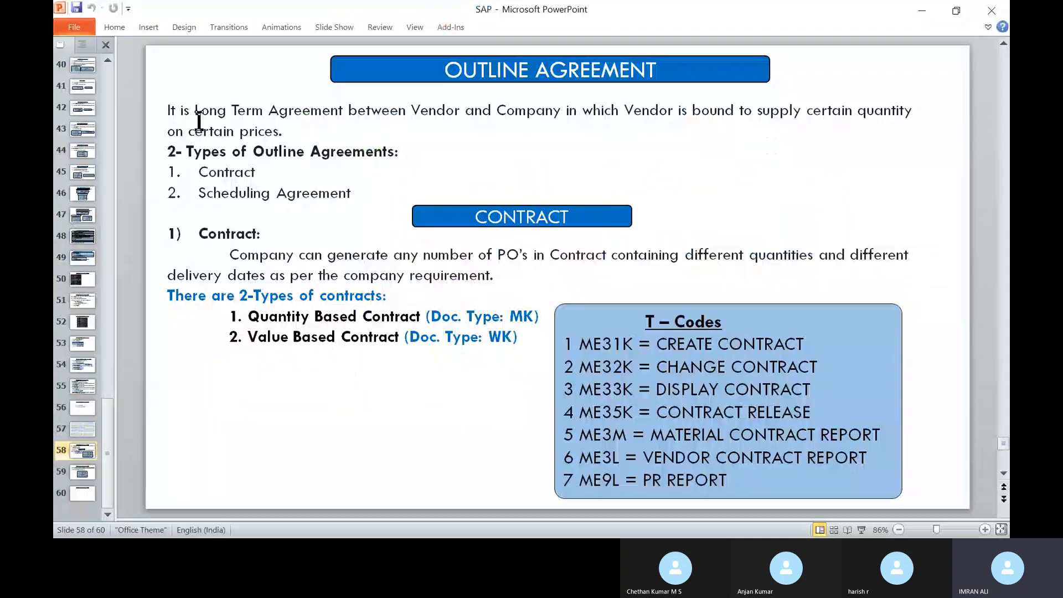
double_click(521, 318)
double_click(498, 337)
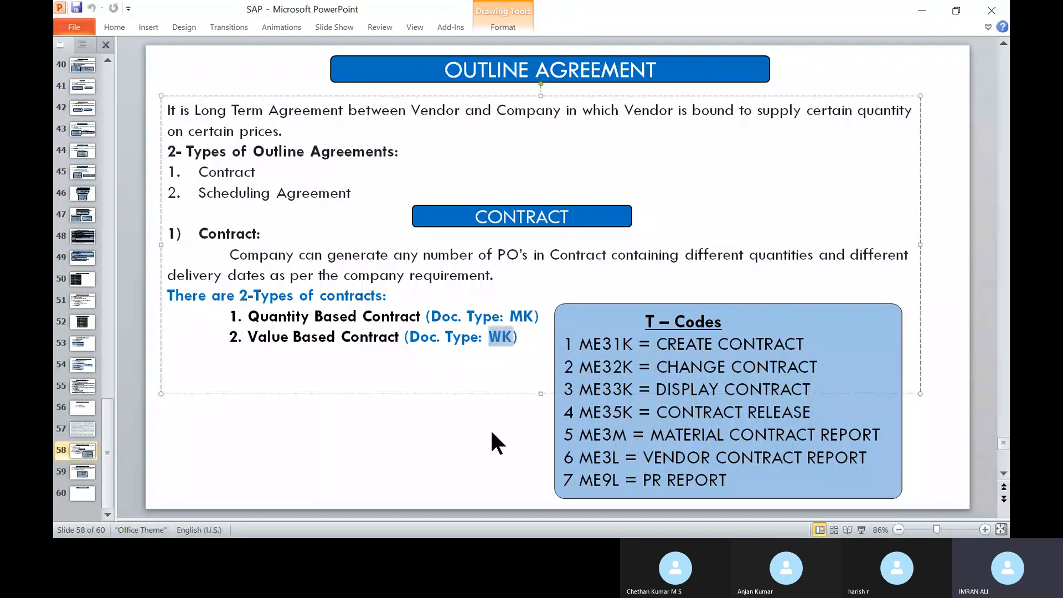
left_click(490, 429)
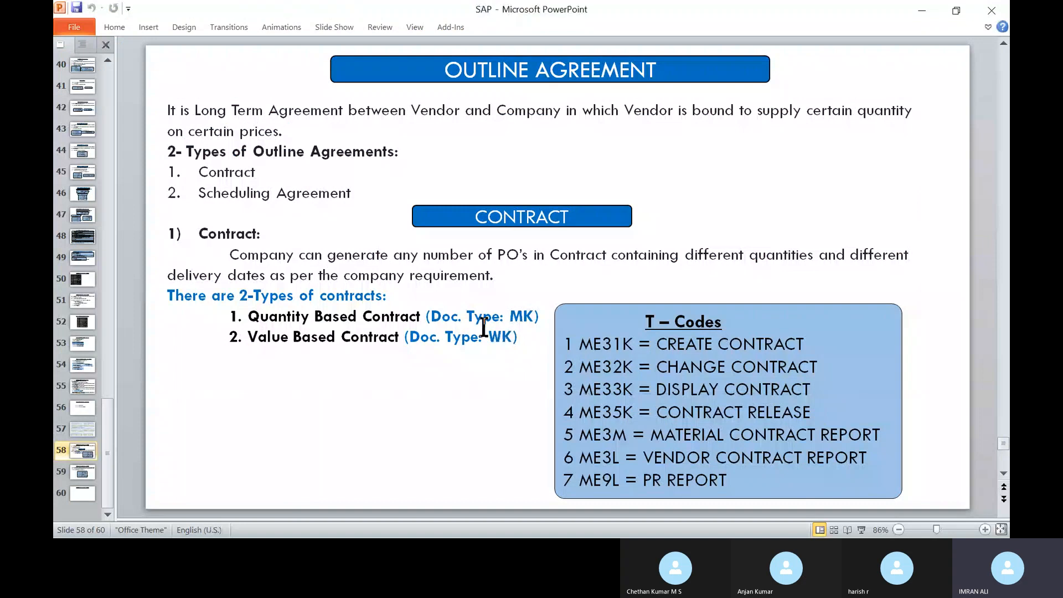
left_click(525, 322)
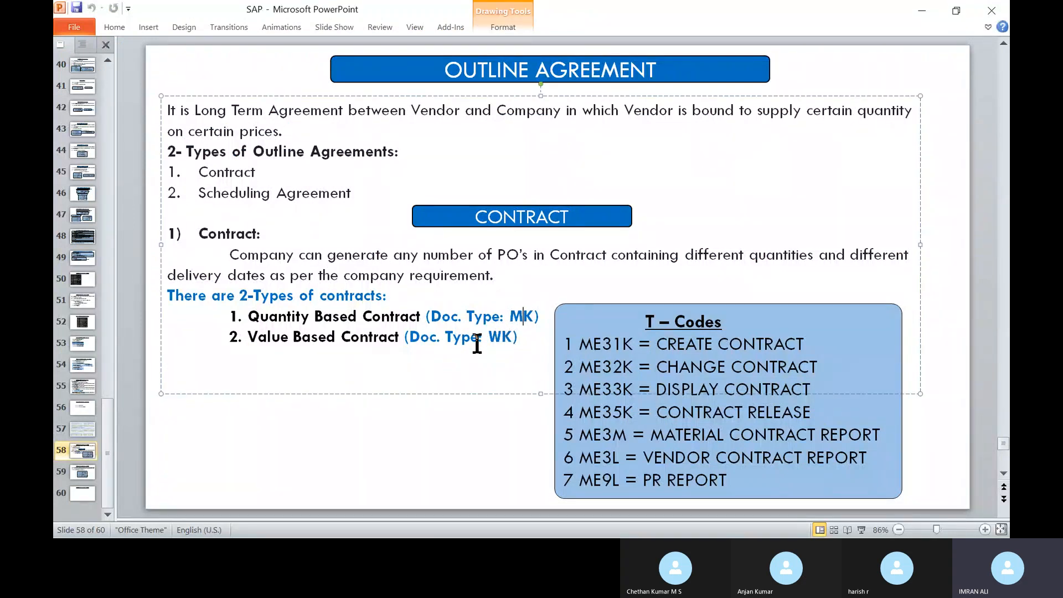
double_click(502, 339)
Switch back to SAP and choose MK (Quantity contract) from the possible values as the agreement type
key("alt+Tab")
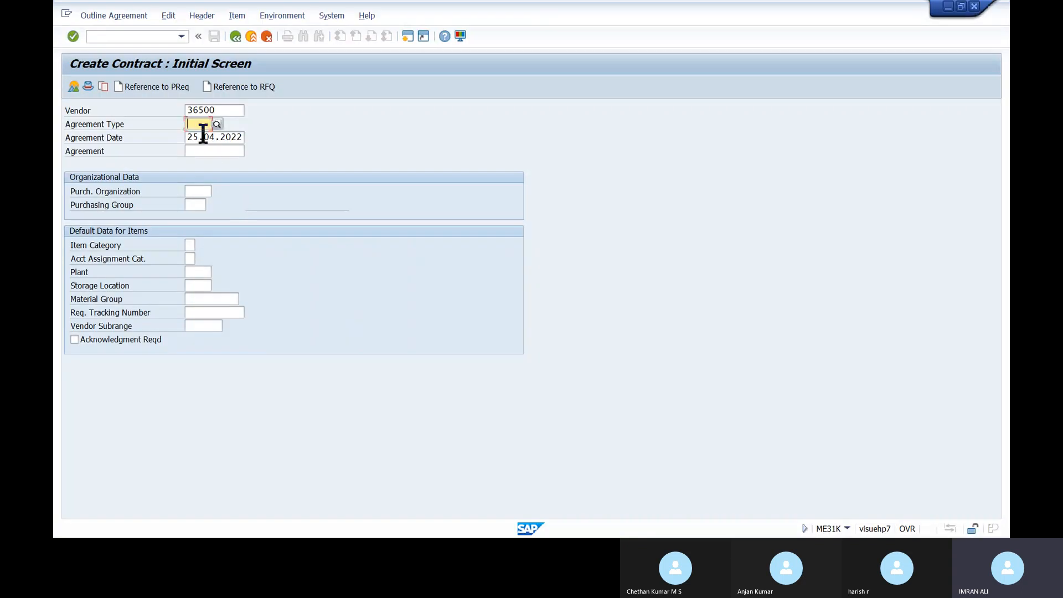
left_click(217, 123)
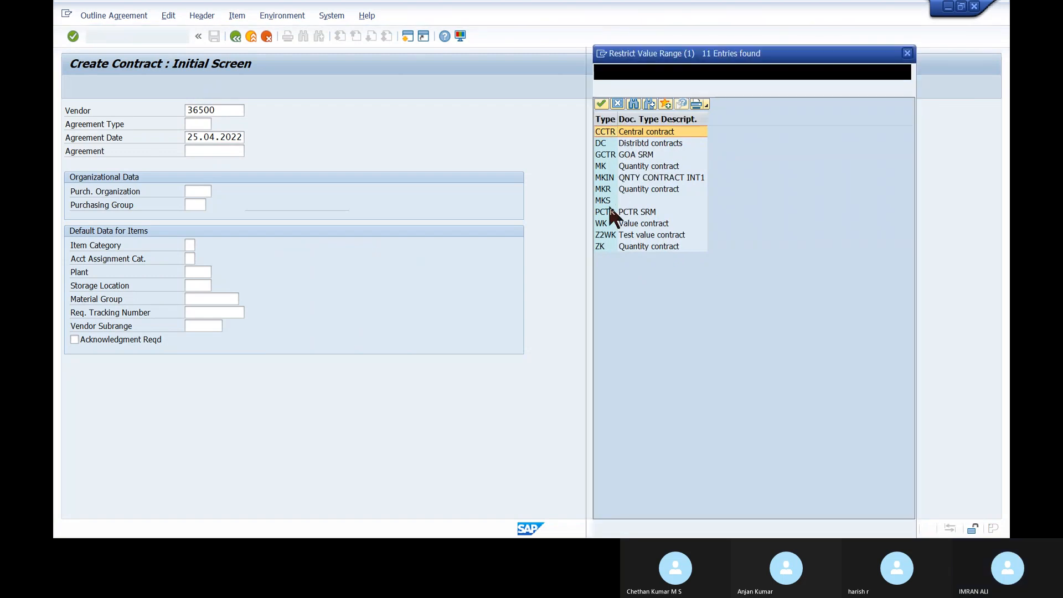
left_click(602, 167)
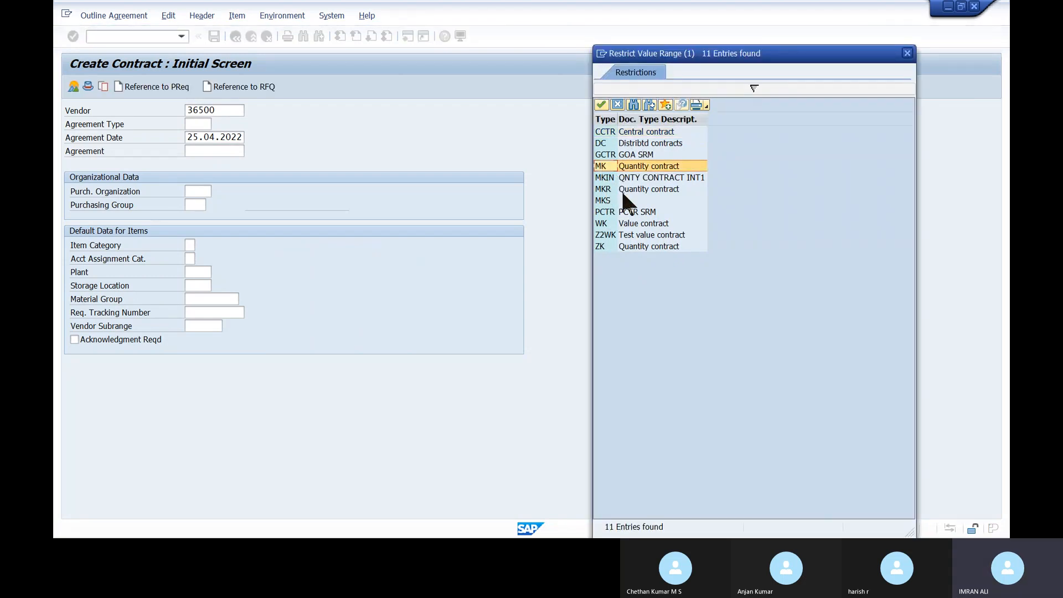
left_click(625, 224)
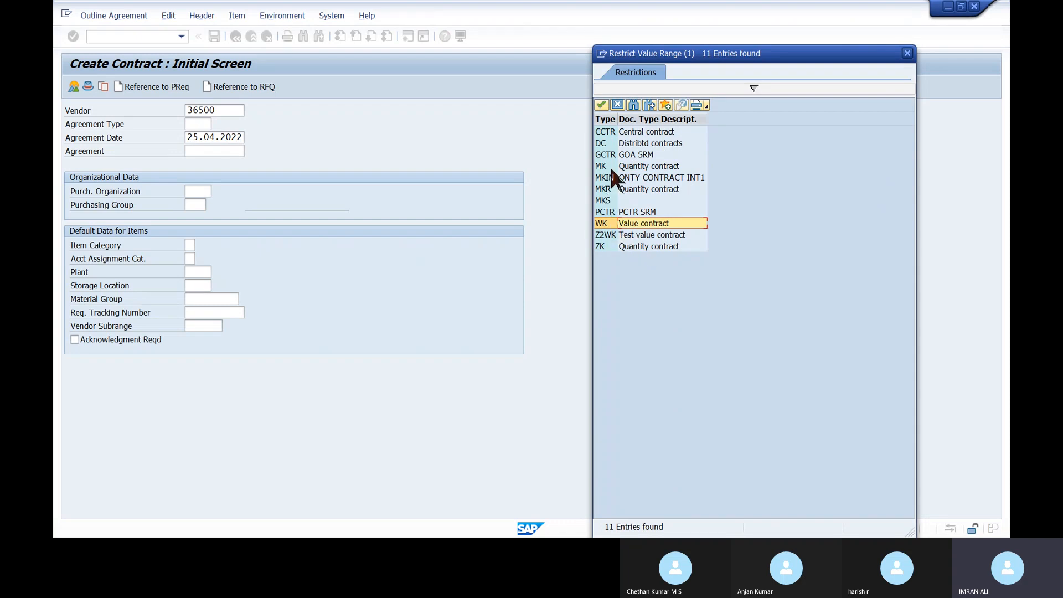
double_click(639, 167)
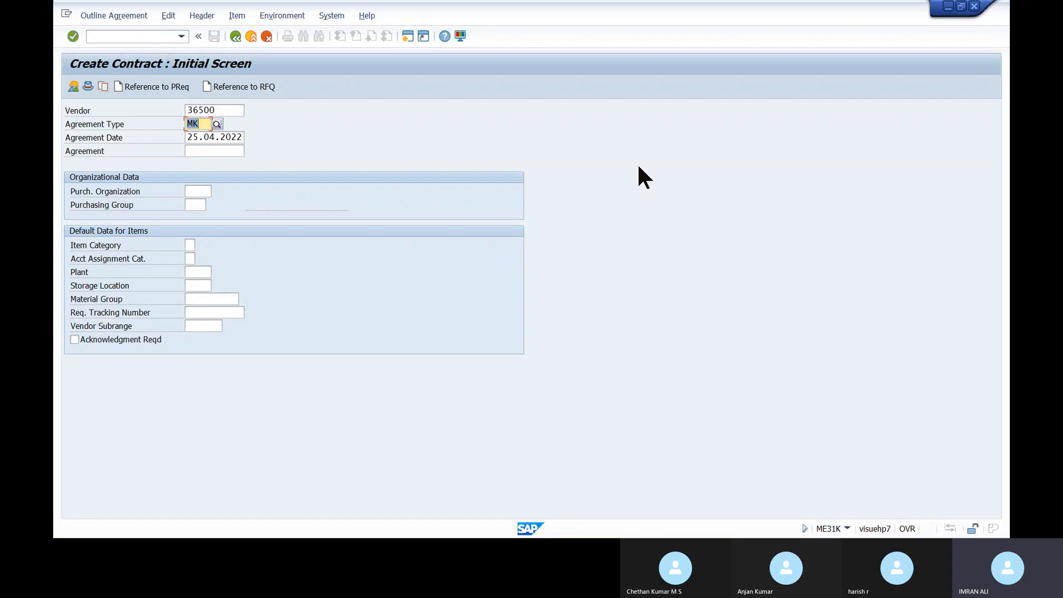
Leave the agreement number blank and fill in purchasing organization JSPO and purchasing group JS1
left_click(217, 152)
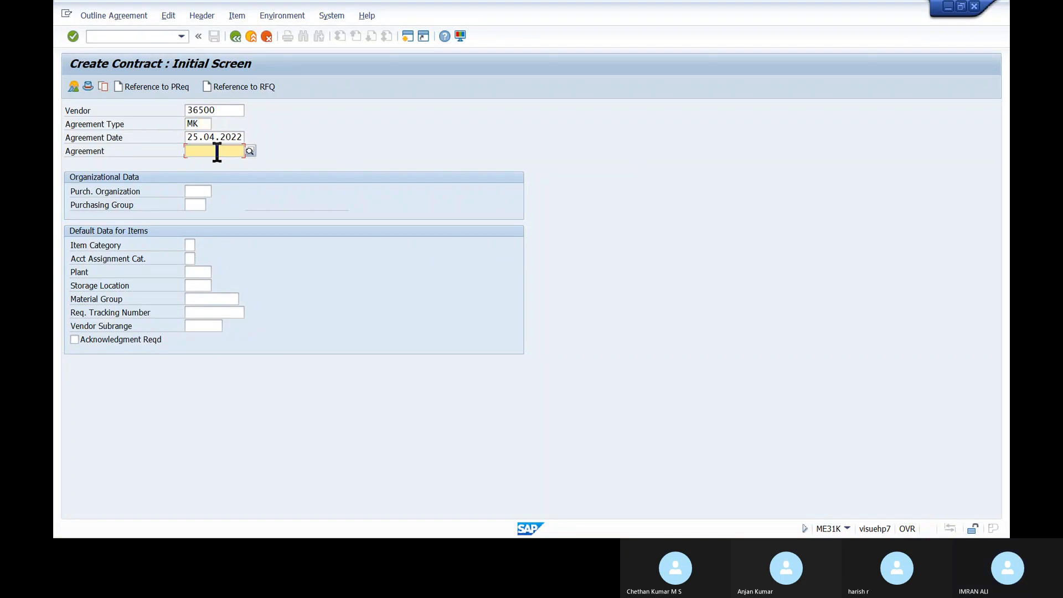
left_click(192, 191)
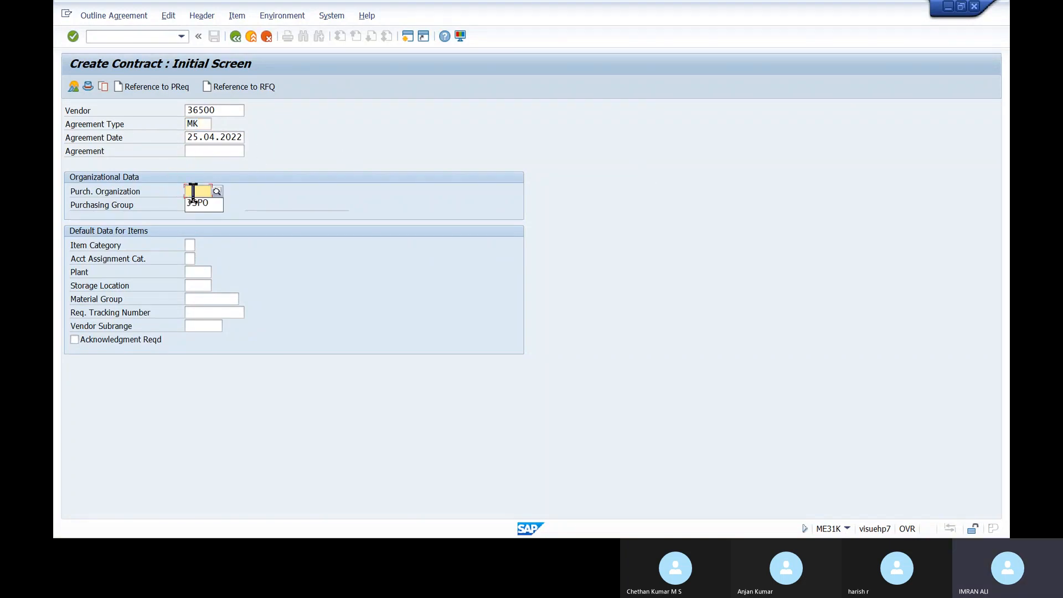
key("Down")
key("Return")
key("Tab")
key("Down")
key("Return")
key("Tab")
key("Tab")
key("Tab")
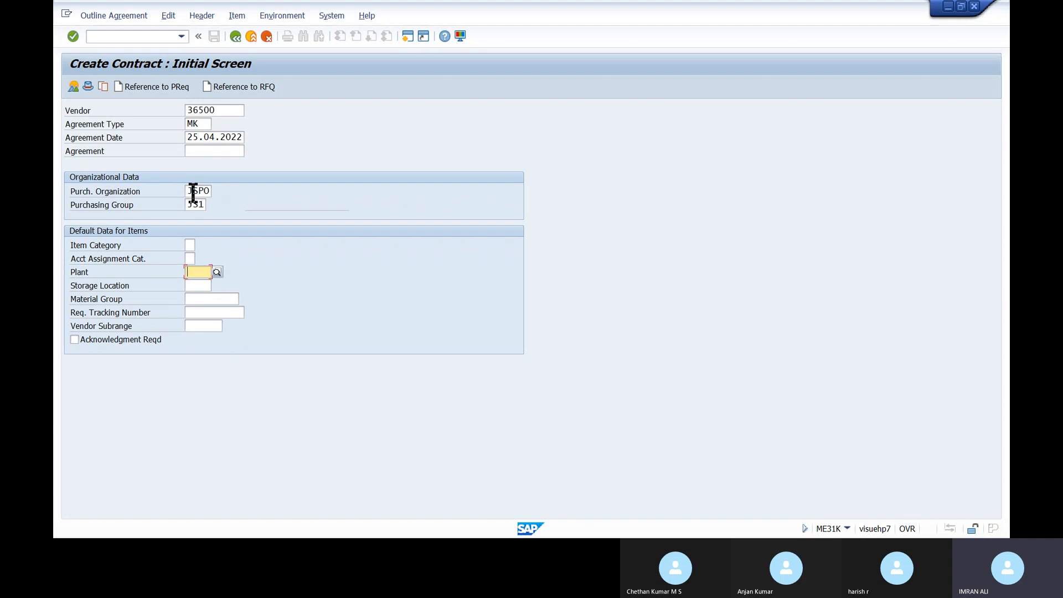
Set the default plant to JSP1 and the default storage location to JSS1 for the contract items
type("\\")
key("Return")
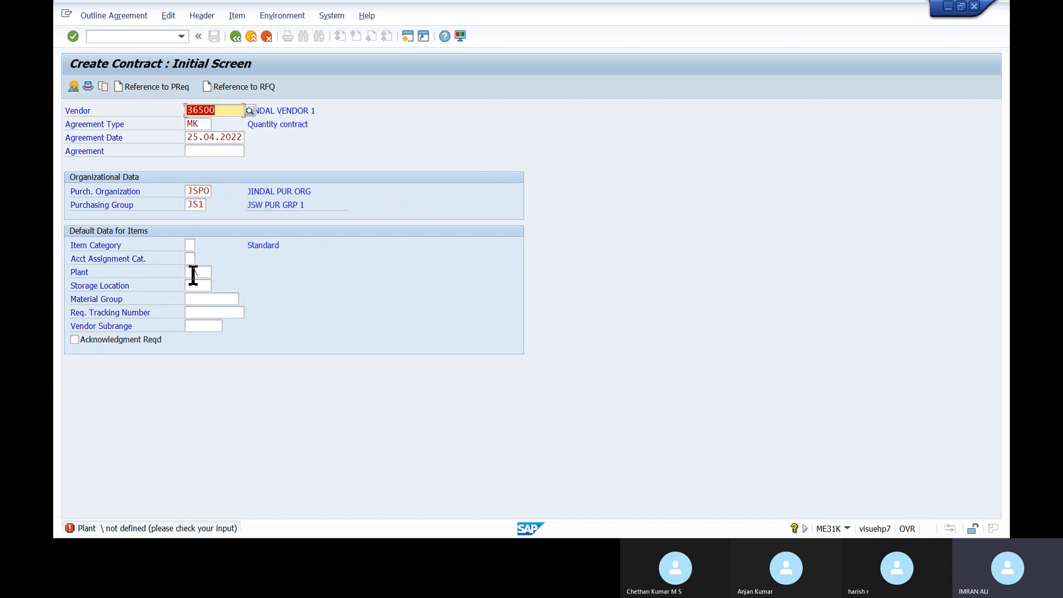
left_click(206, 271)
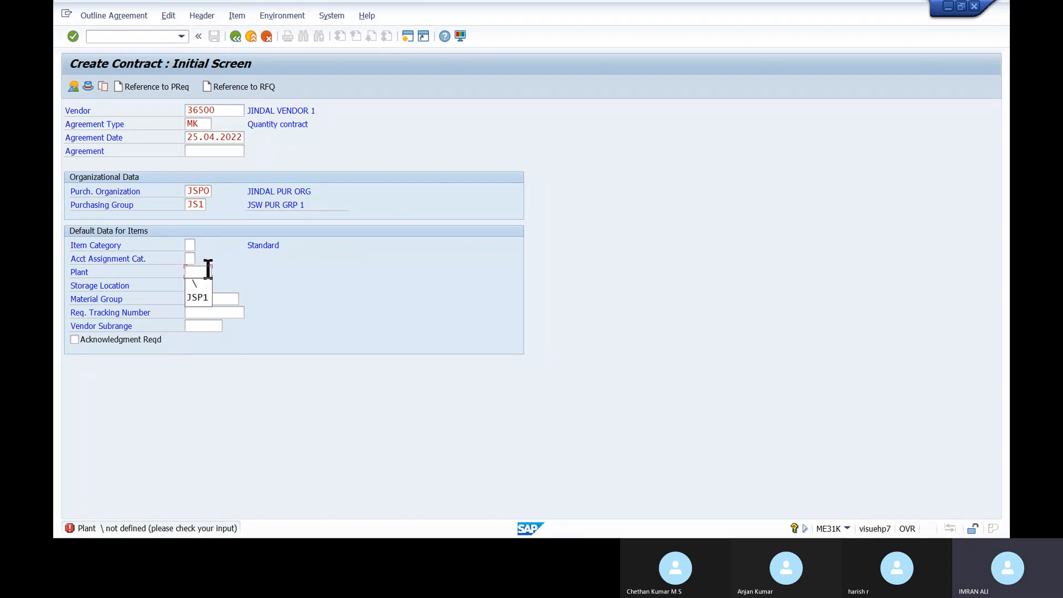
left_click(208, 272)
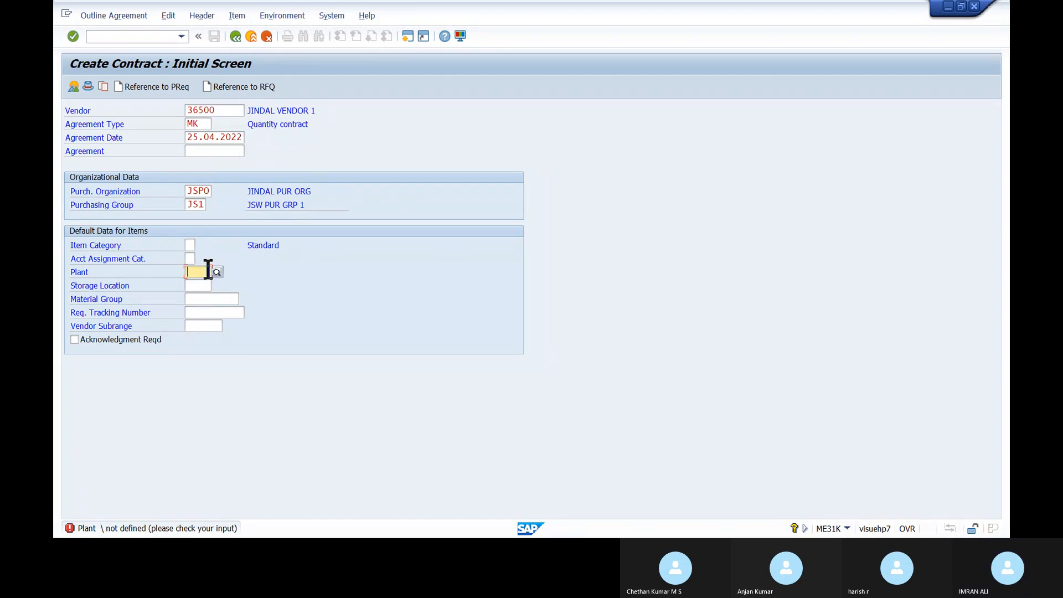
key("Down")
key("Down")
key("Return")
key("Tab")
key("Down")
key("Return")
key("Tab")
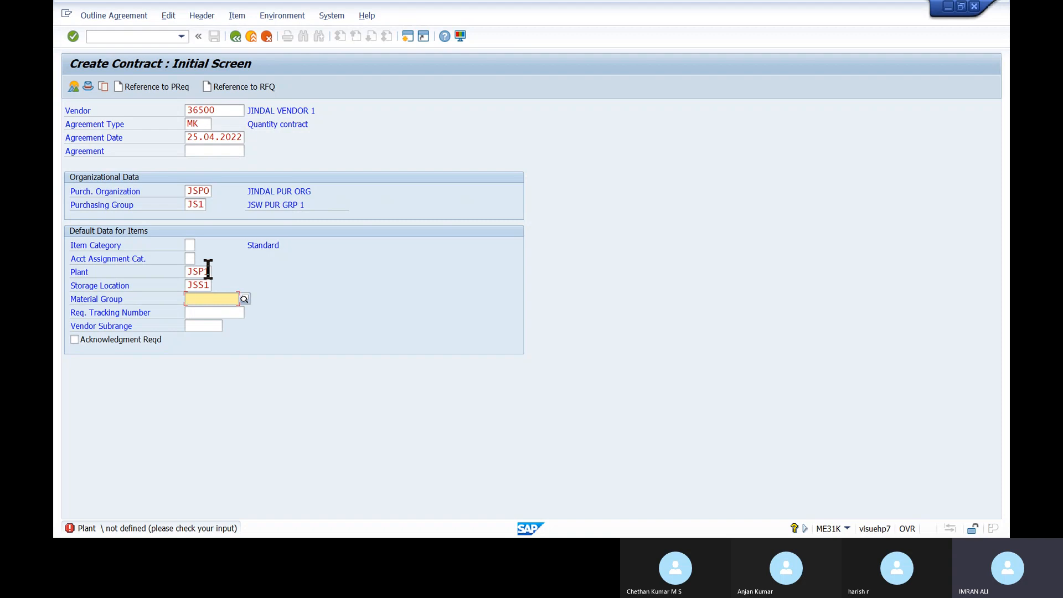
Enter JMG as the default material group and continue to the contract's header data
type("JMG")
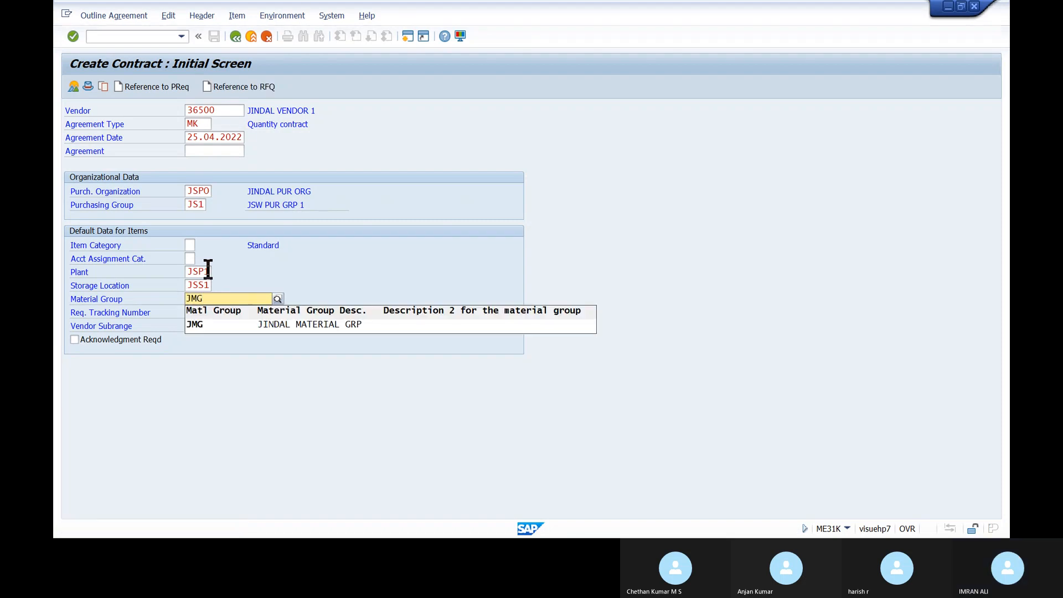
key("Down")
key("Return")
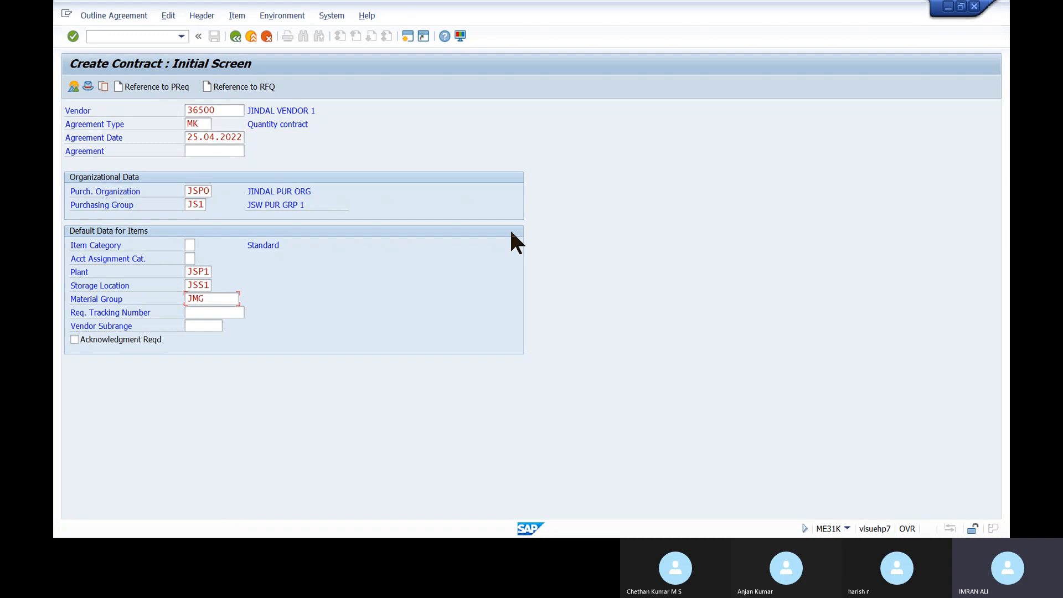
key("Return")
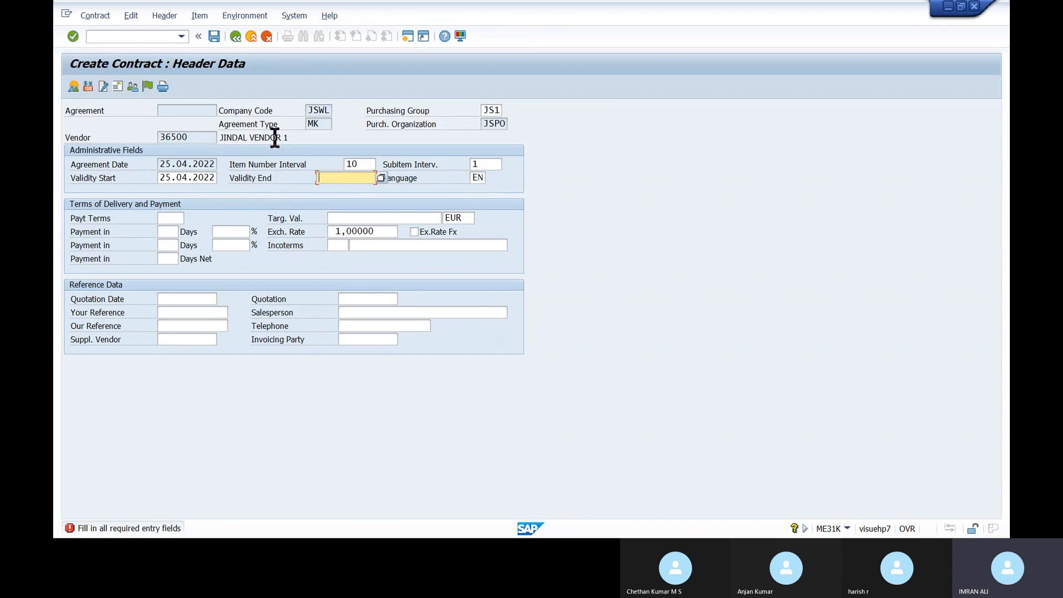
Set the contract's Validity End to 25.05.2022 from the calendar and go to the payment terms field
left_click(382, 178)
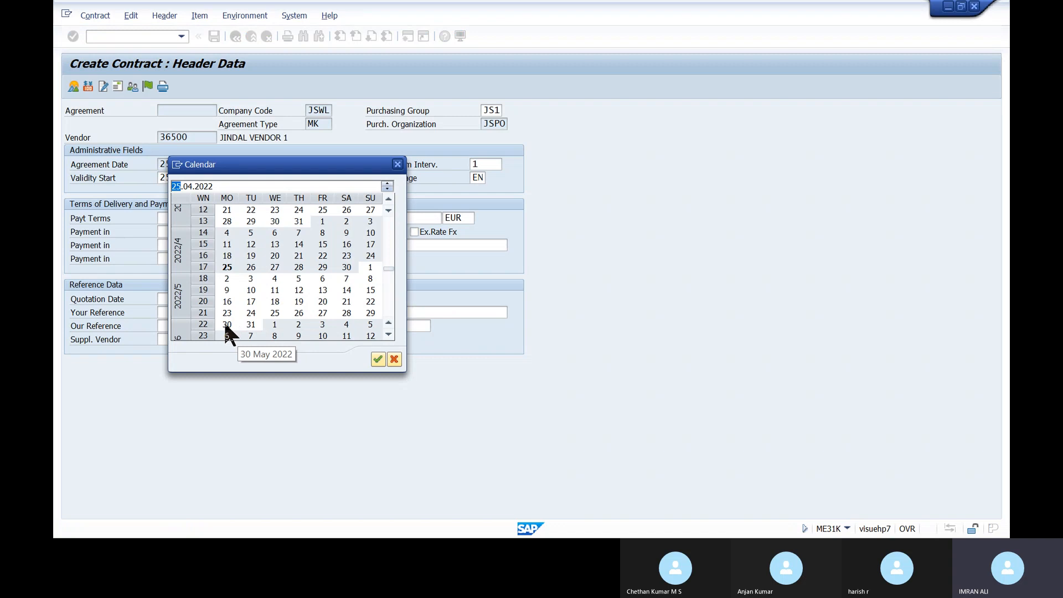
double_click(273, 315)
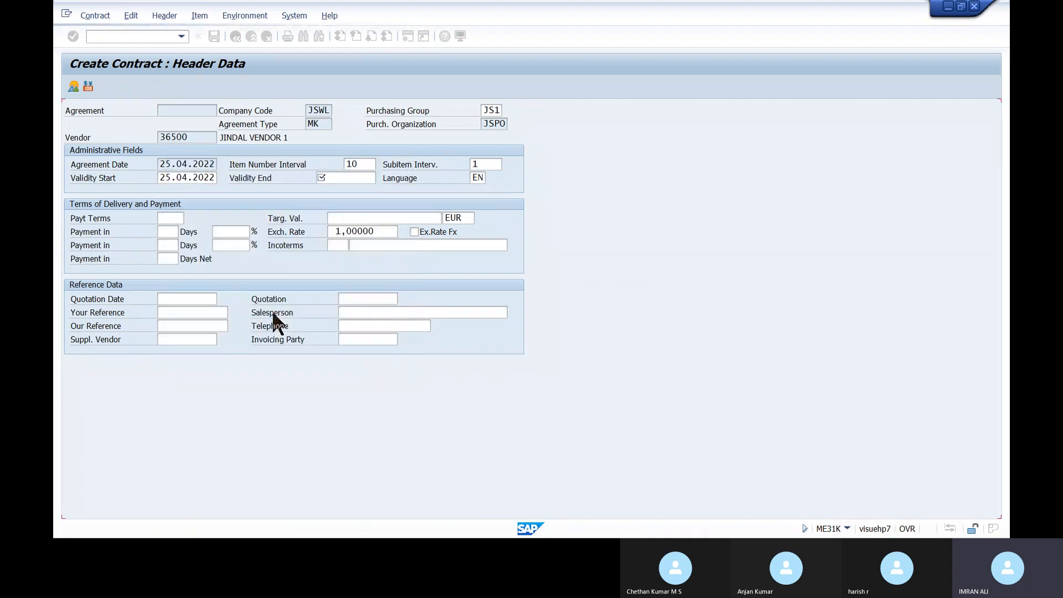
left_click(169, 218)
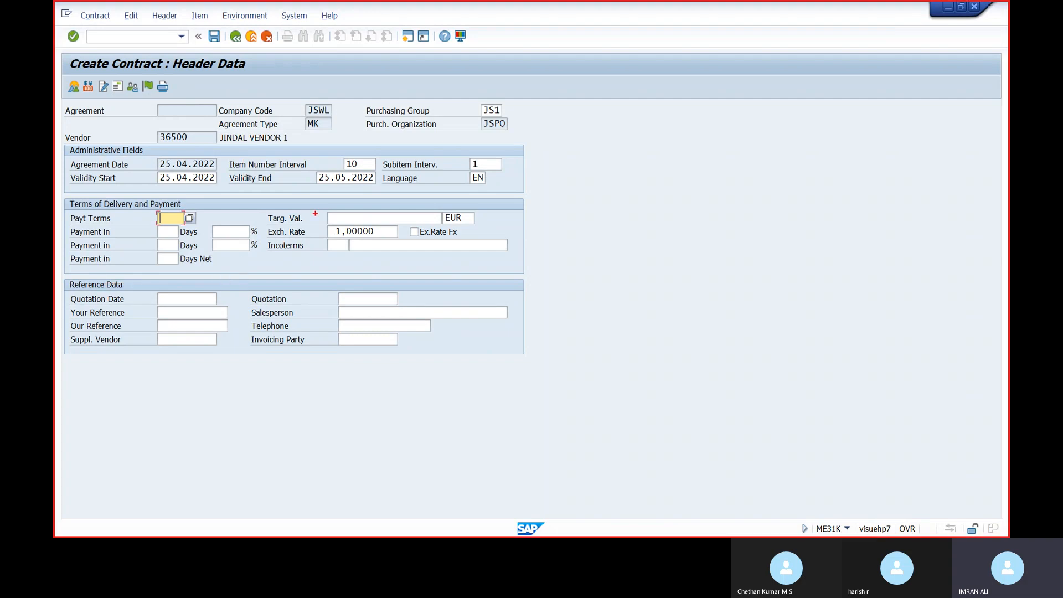
Leave the payment terms and target value blank and continue to the contract's item overview
left_click_drag(334, 211, 448, 225)
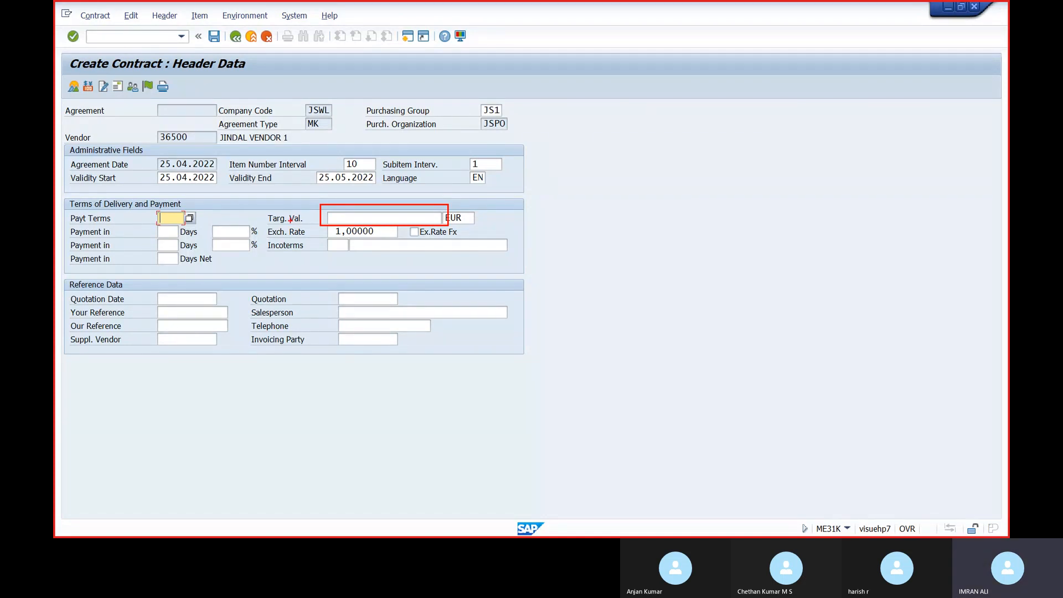
left_click_drag(300, 115, 336, 132)
key("Escape")
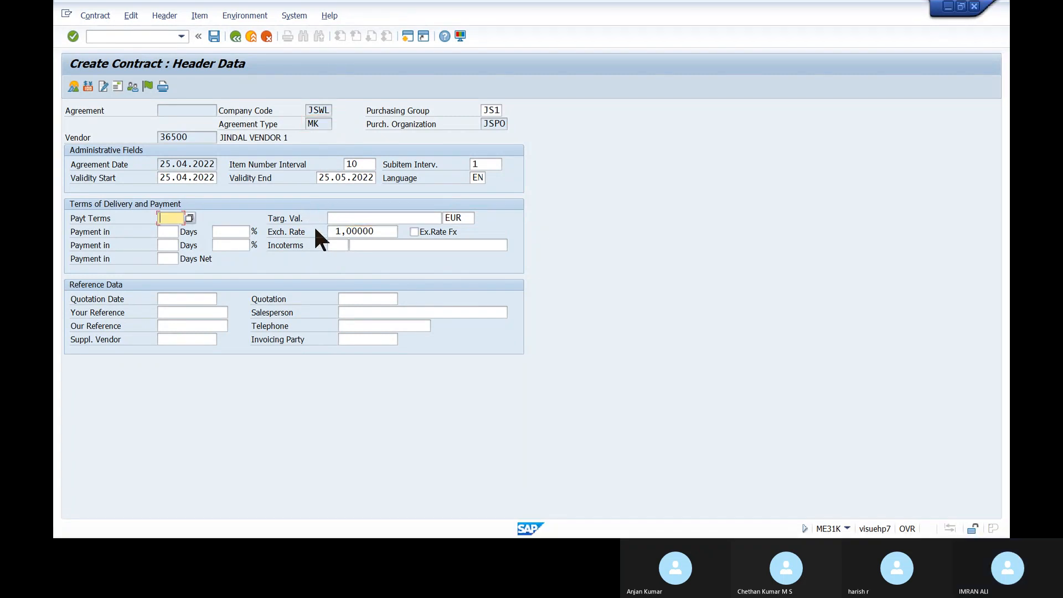
key("Return")
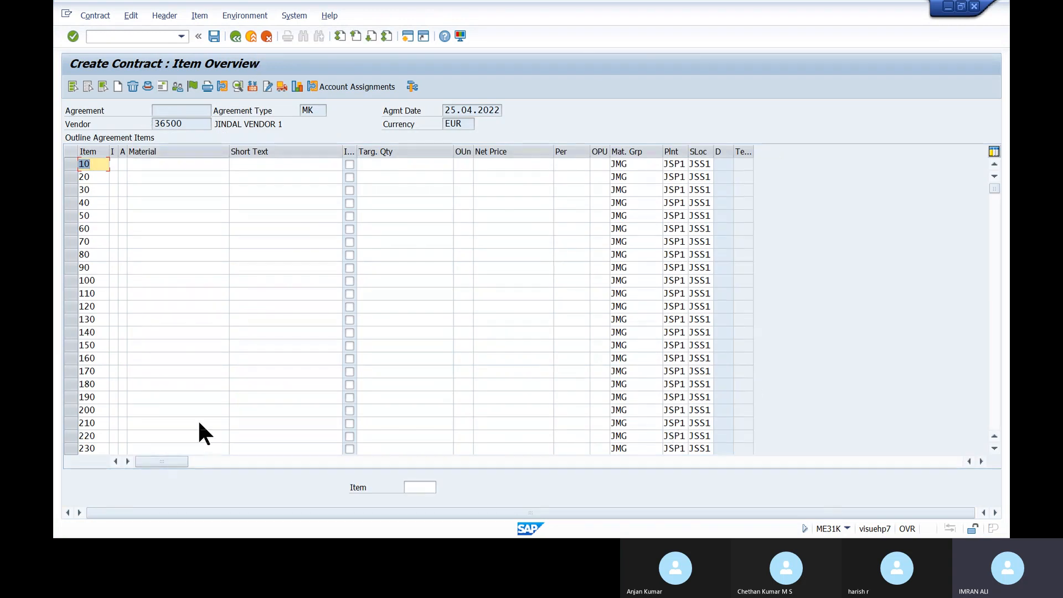
left_click(148, 164)
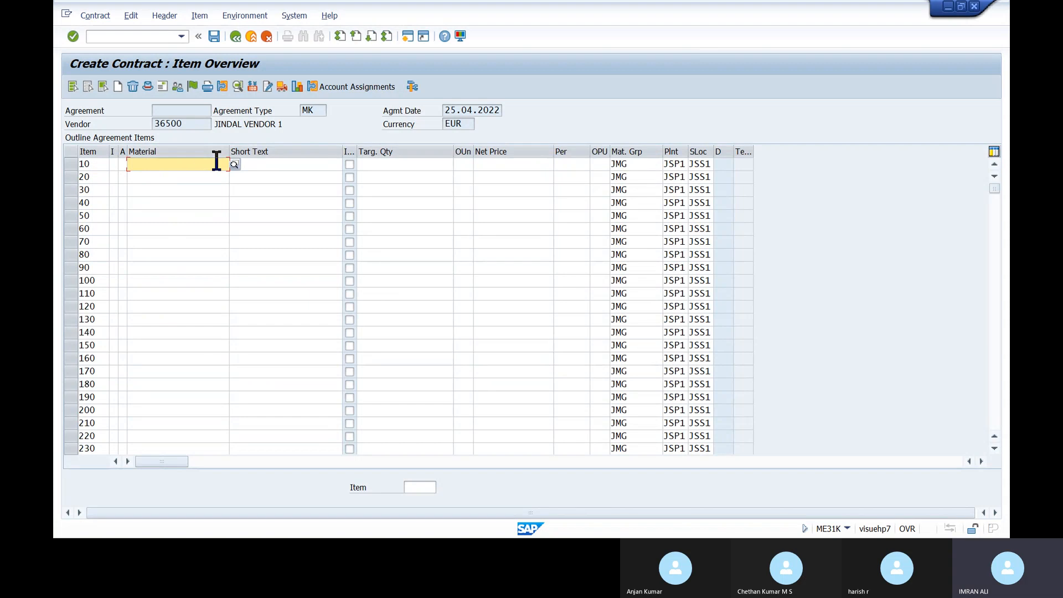
double_click(186, 124)
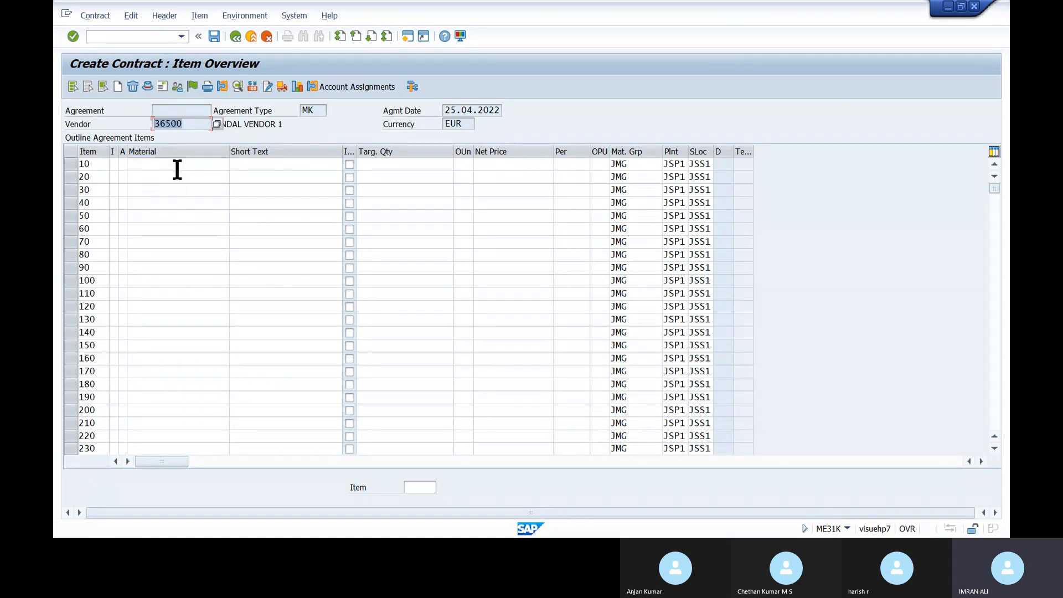
Switch to the SAP MM 9.00 Batch Word document and examine the material numbers in its material and vendor table
key("alt+Tab")
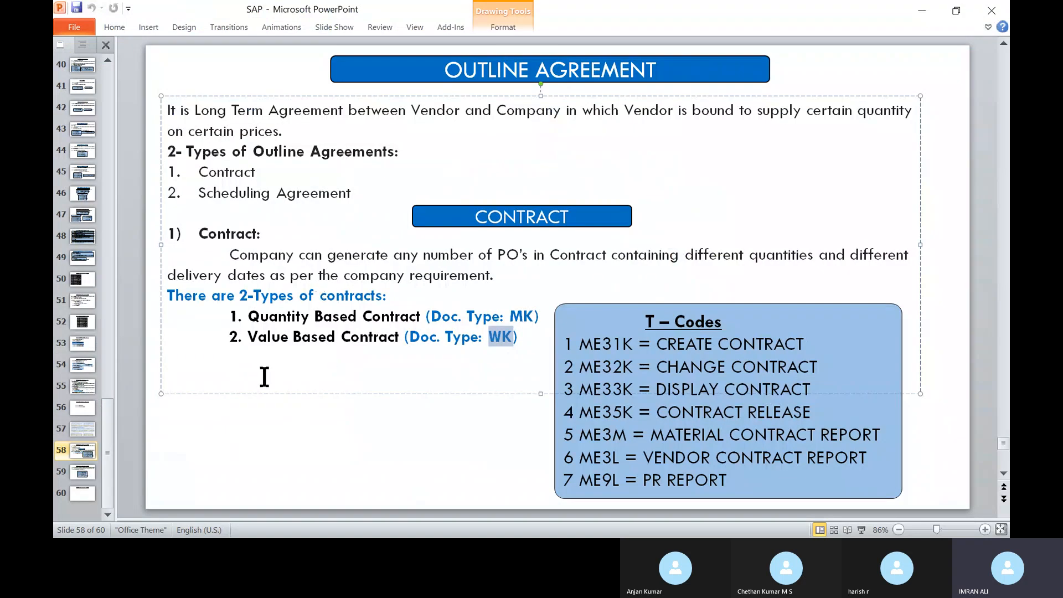
key("alt+Tab")
key("alt+Tab")
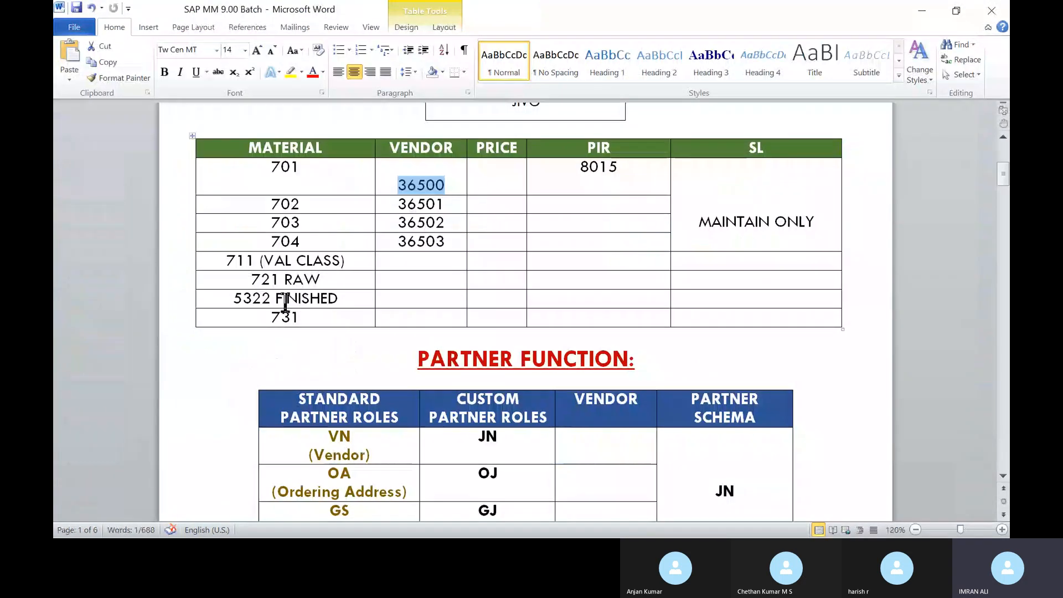
left_click_drag(264, 261, 339, 261)
double_click(247, 258)
mouse_move(271, 168)
left_mouse_down()
mouse_move(299, 168)
mouse_move(270, 167)
left_mouse_up()
left_click(300, 168)
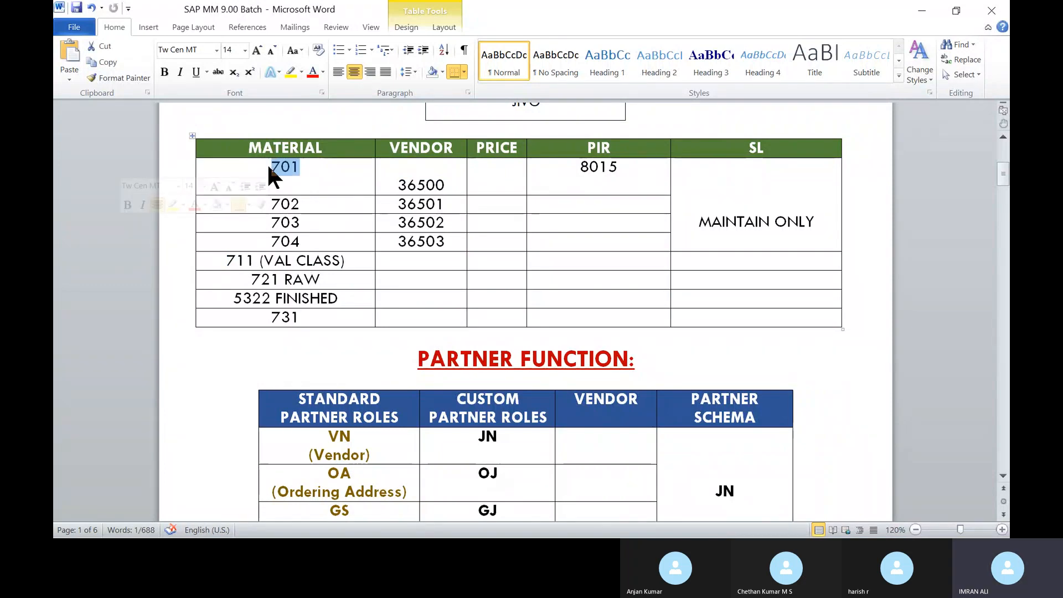
left_click_drag(299, 168, 271, 167)
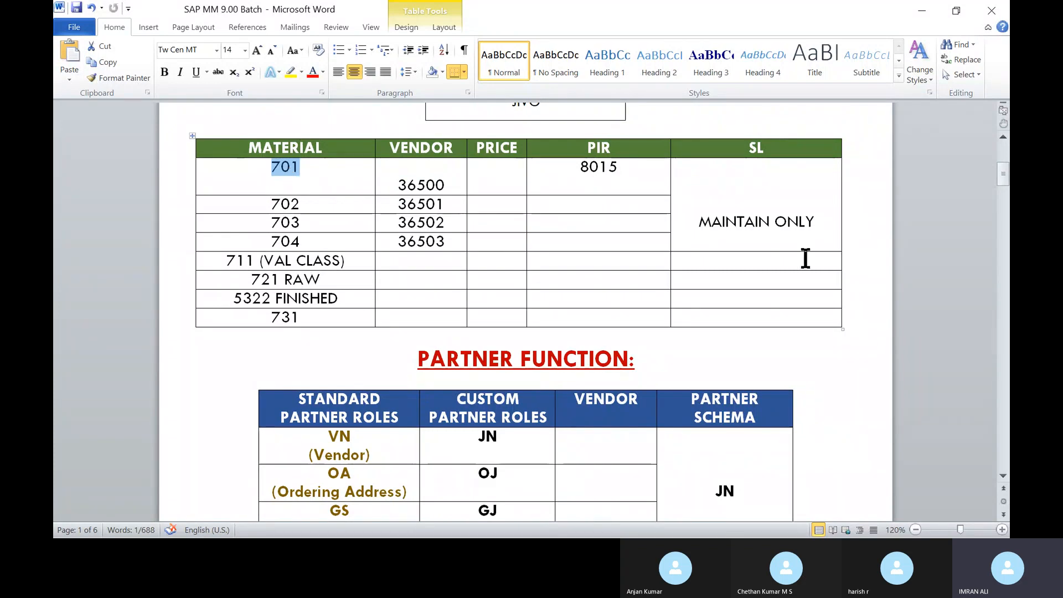
double_click(238, 262)
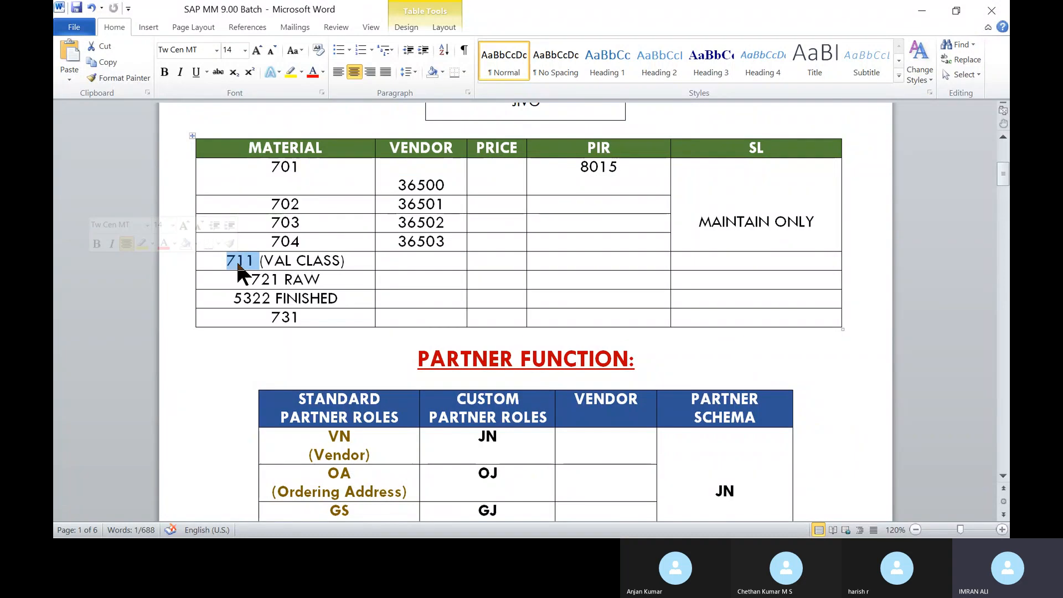
double_click(291, 318)
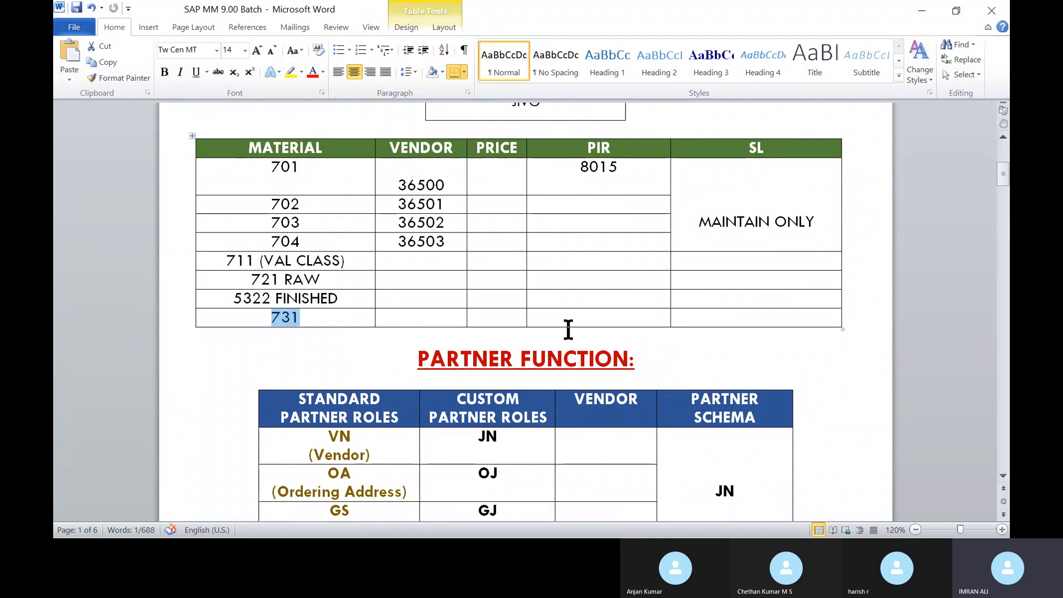
Return to the SAP contract and enter material 731 in item 10
key("alt+Tab")
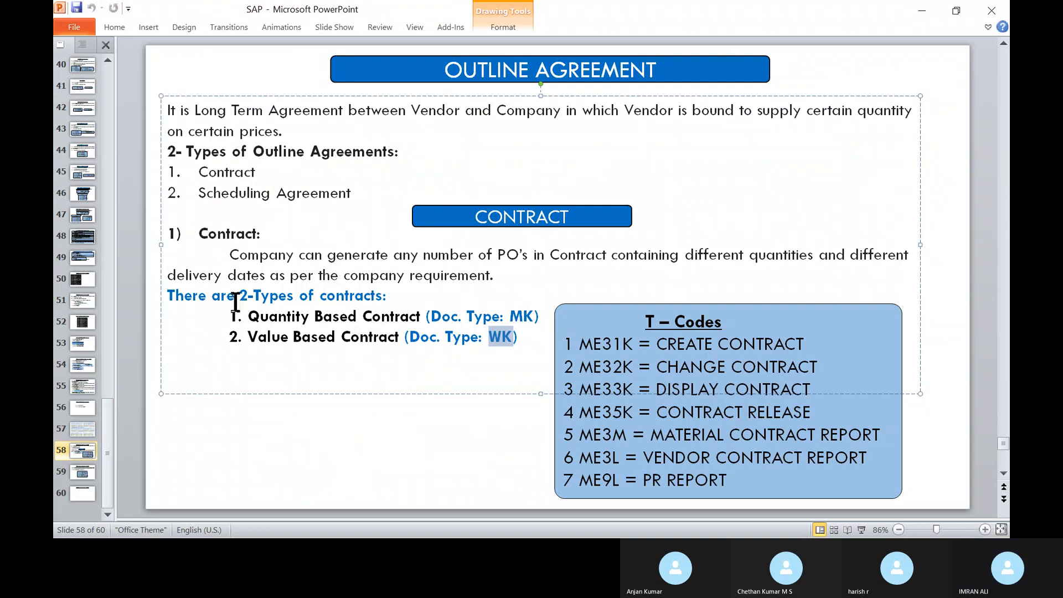
key("alt+Tab")
key("Tab")
key("Tab")
key("Tab")
key("Tab")
key("Tab")
key("Tab")
key("Tab")
key("Tab")
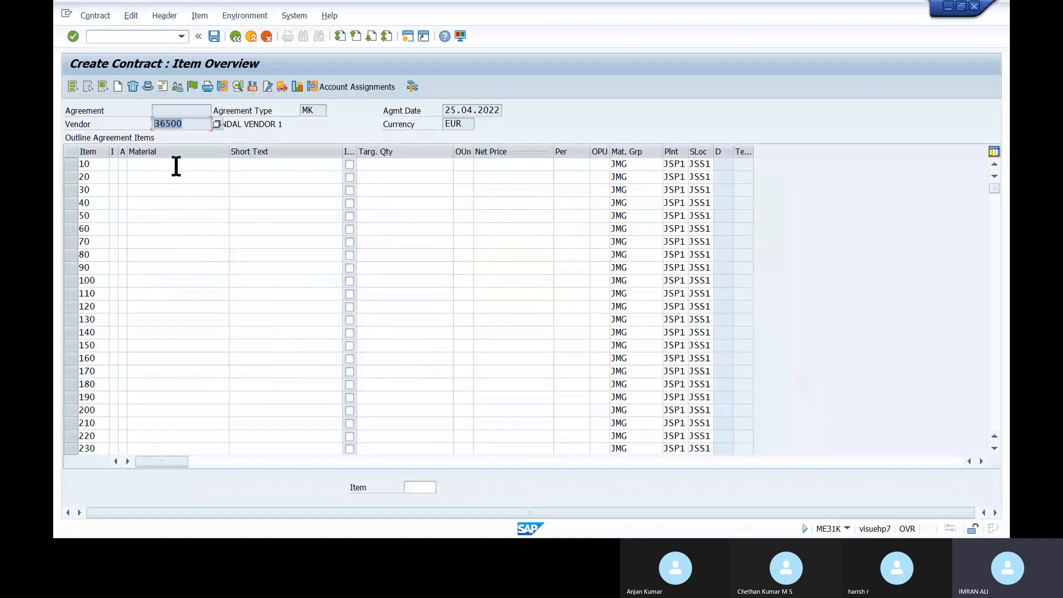
left_click(176, 164)
type("731")
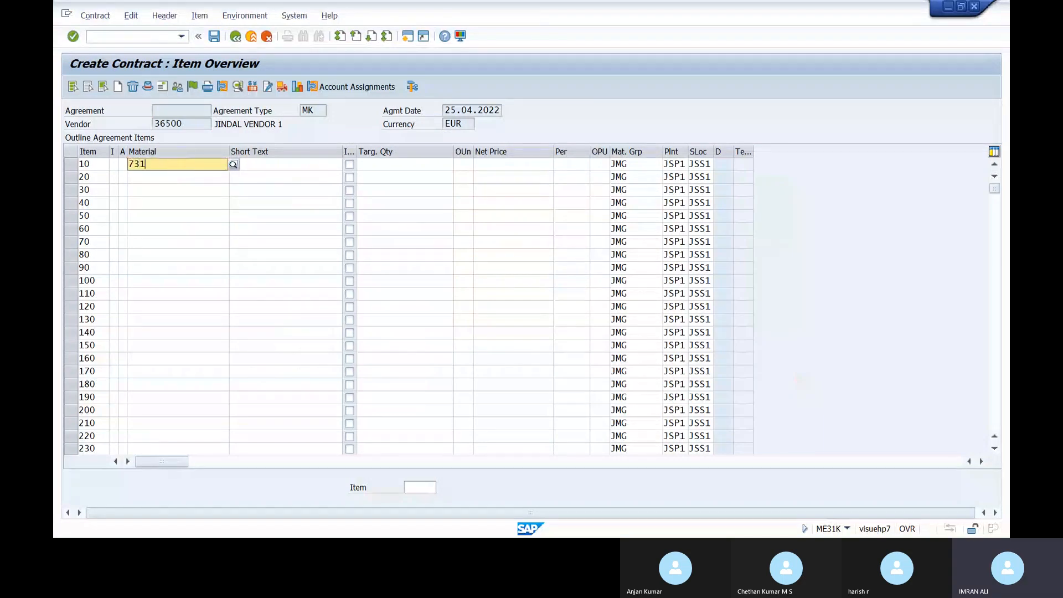
key("Return")
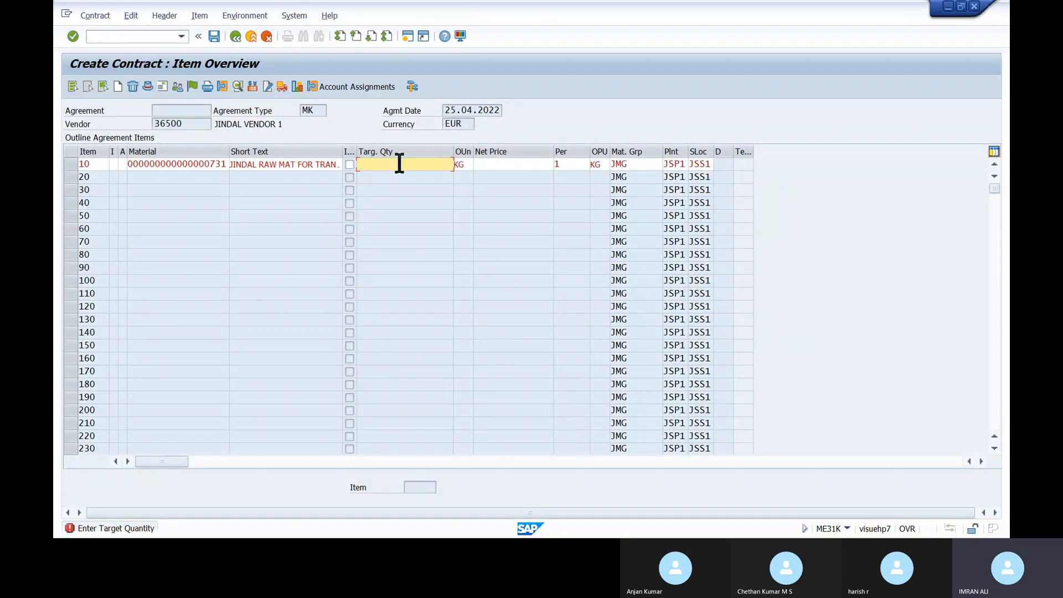
Set item 10's target quantity to 1000 KG and its net price to 10 EUR
type("1000")
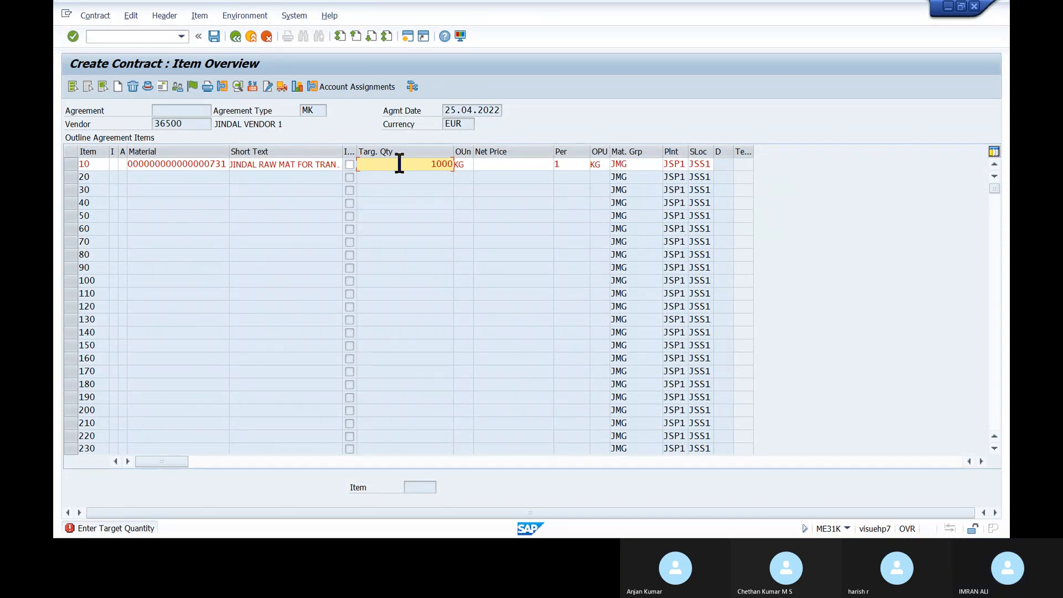
key("Return")
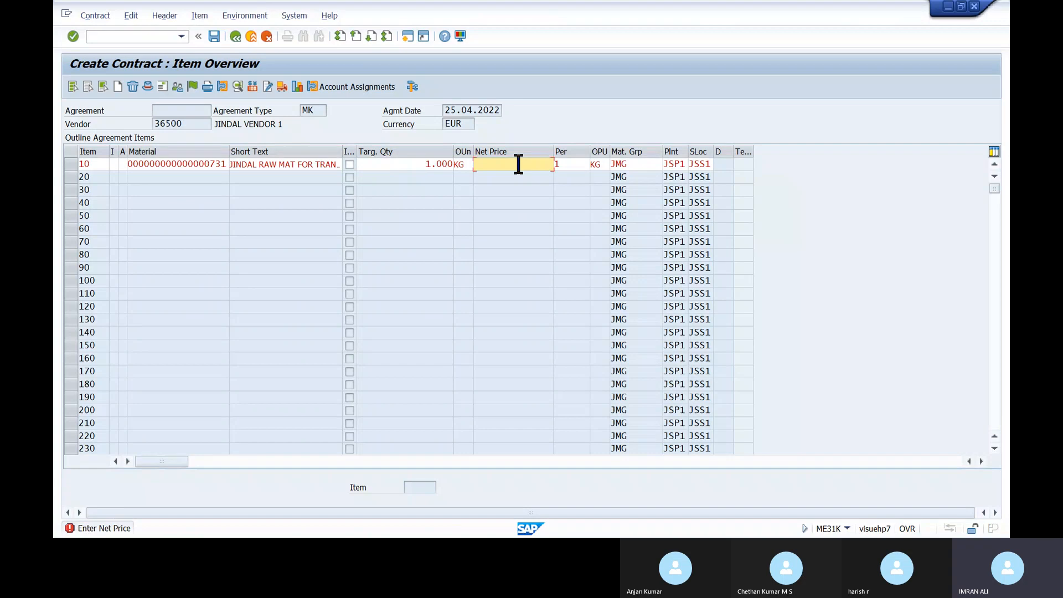
type("10")
key("Return")
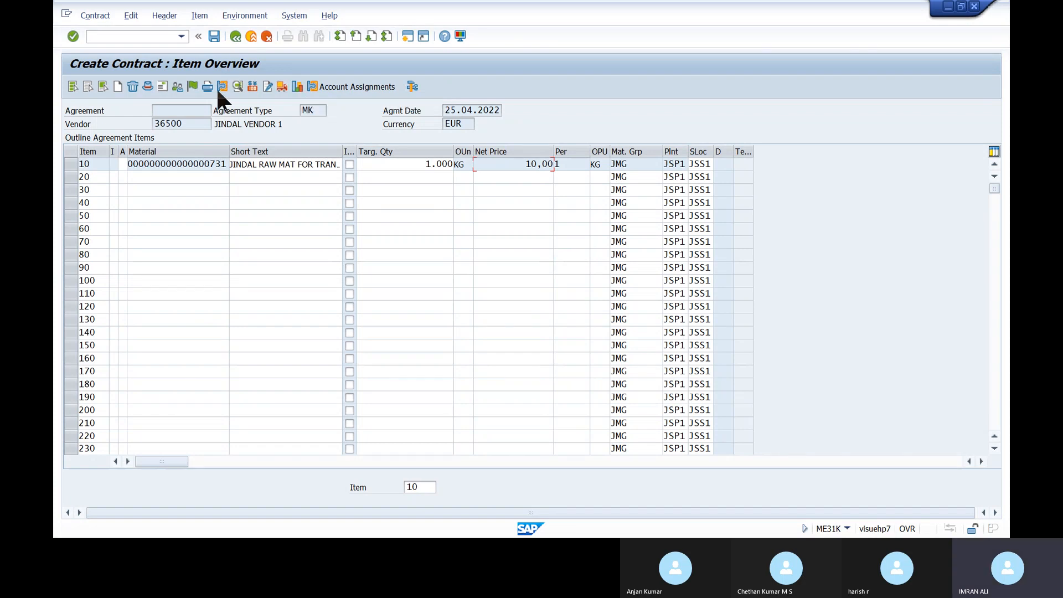
left_click(71, 165)
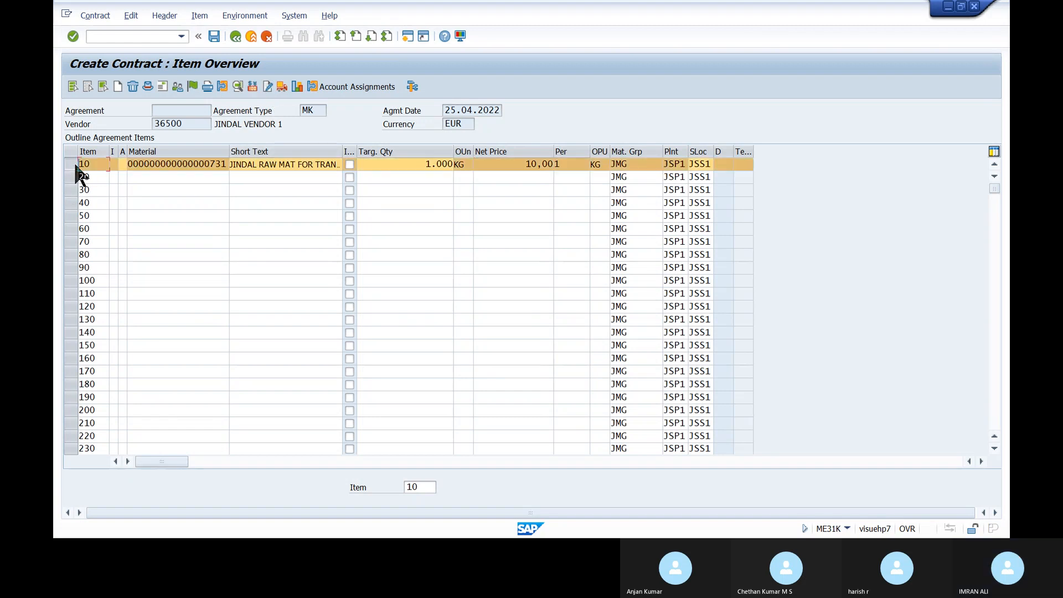
left_click(209, 35)
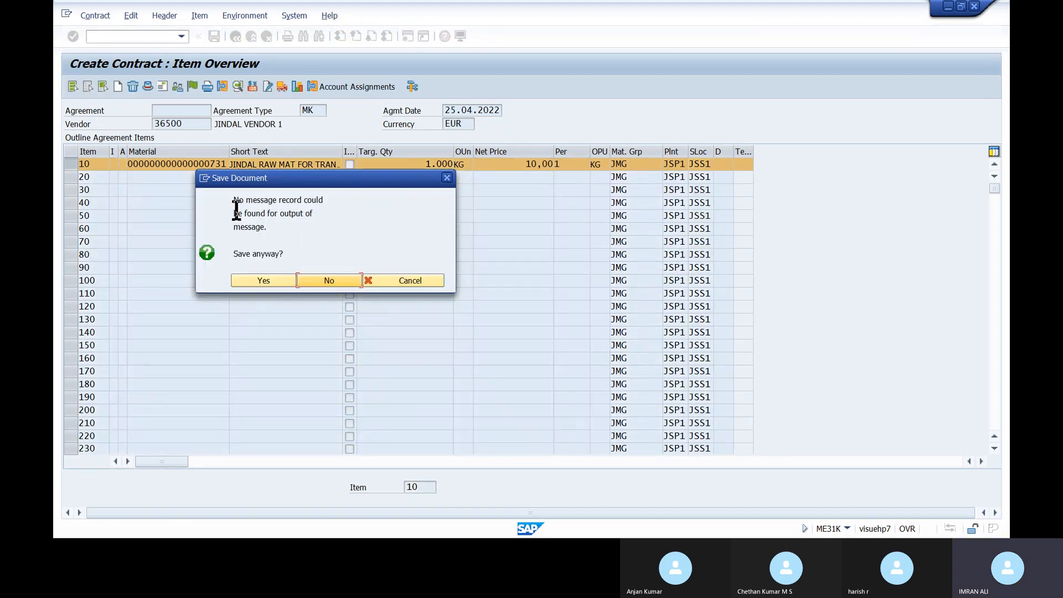
left_click(447, 178)
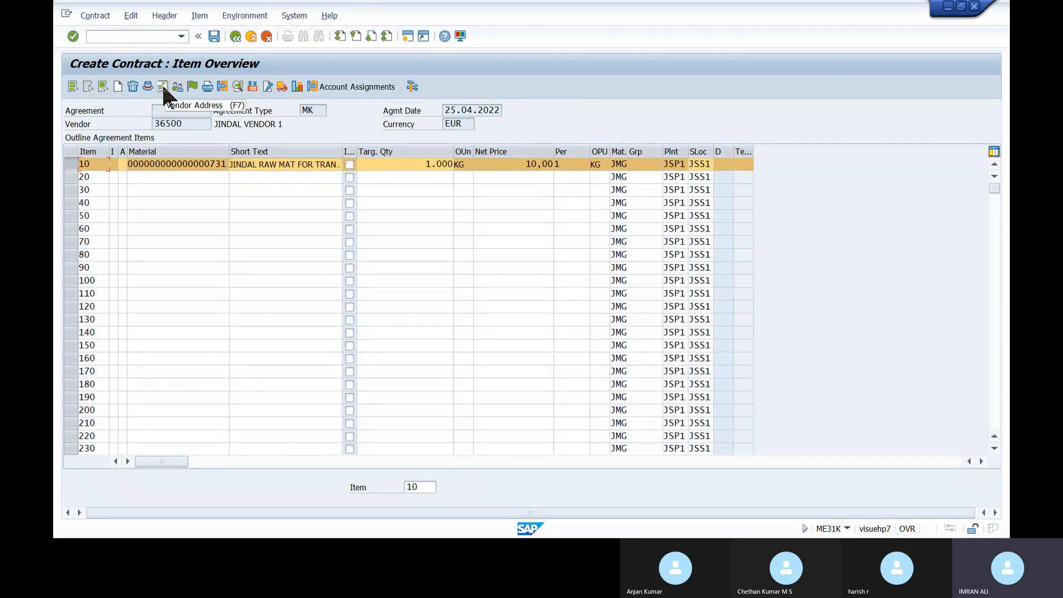
Open the contract's output messages and add output type NEU as print output
left_click(206, 87)
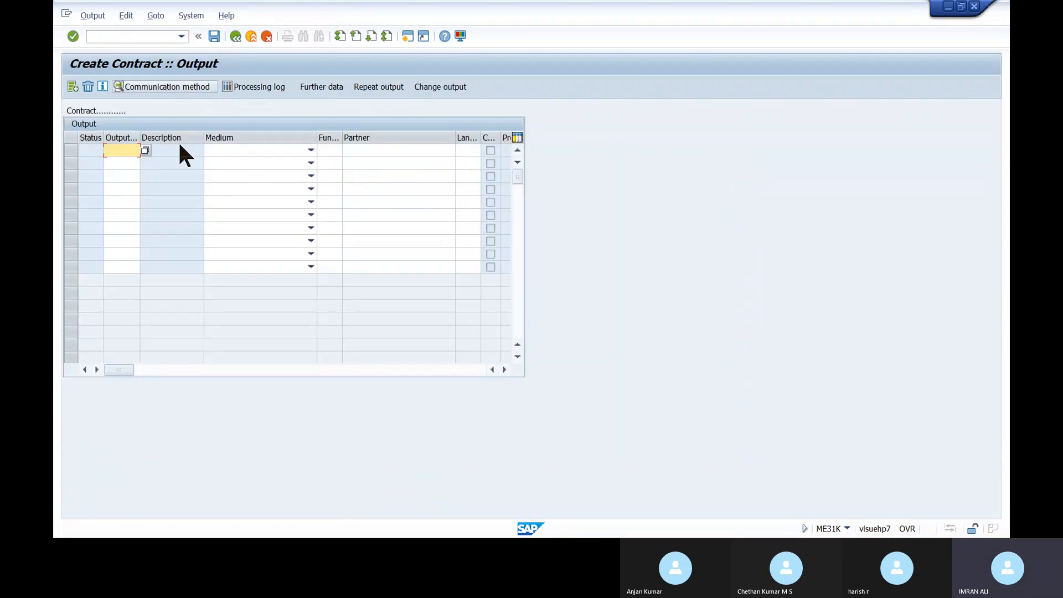
left_click(143, 150)
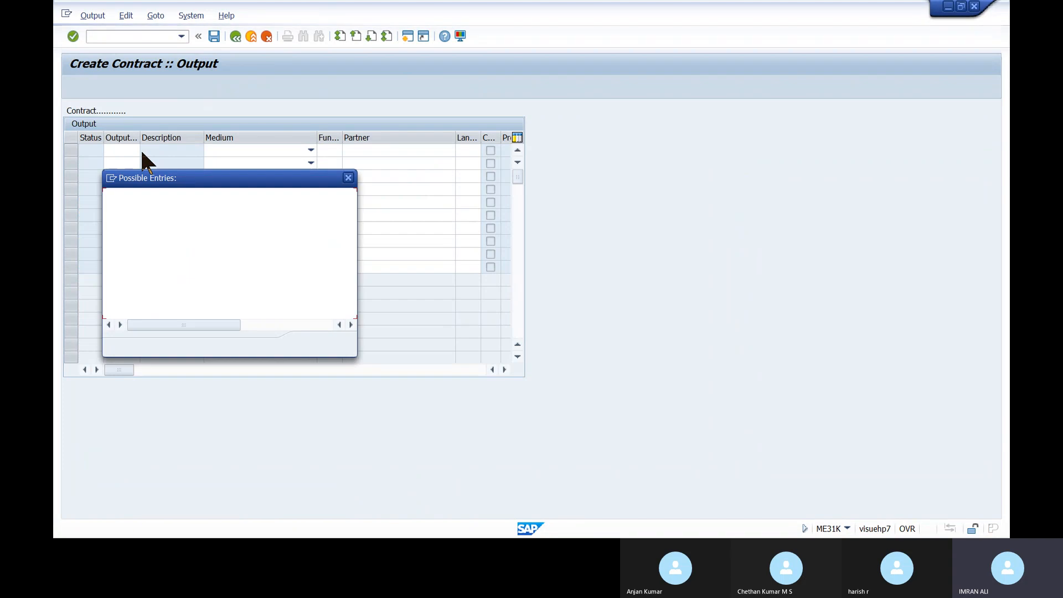
double_click(142, 251)
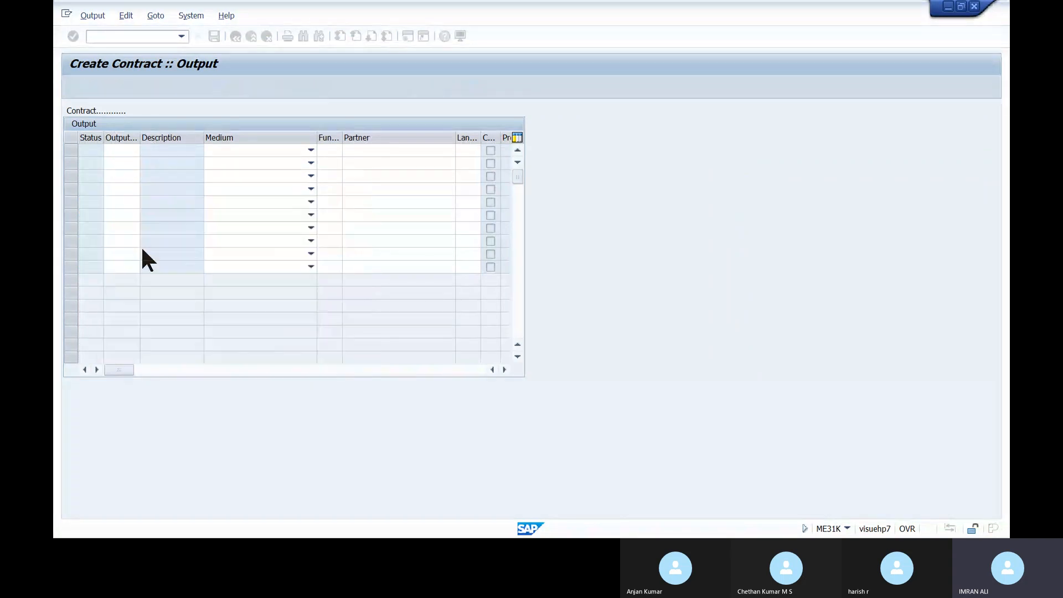
key("Return")
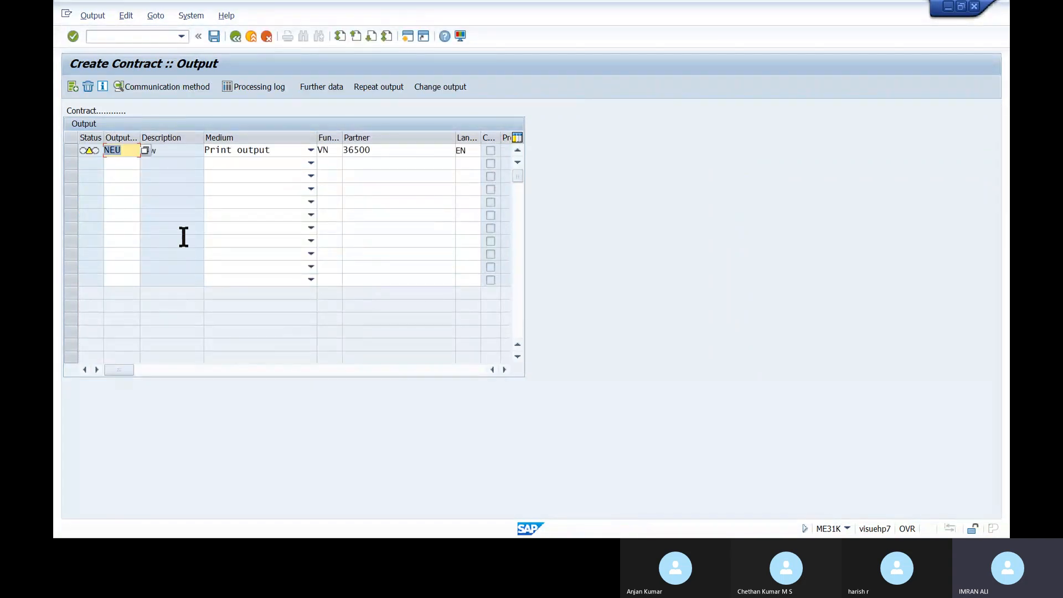
Set the NEU output's logical destination to LP01, return to the output list and save the contract
left_click(210, 37)
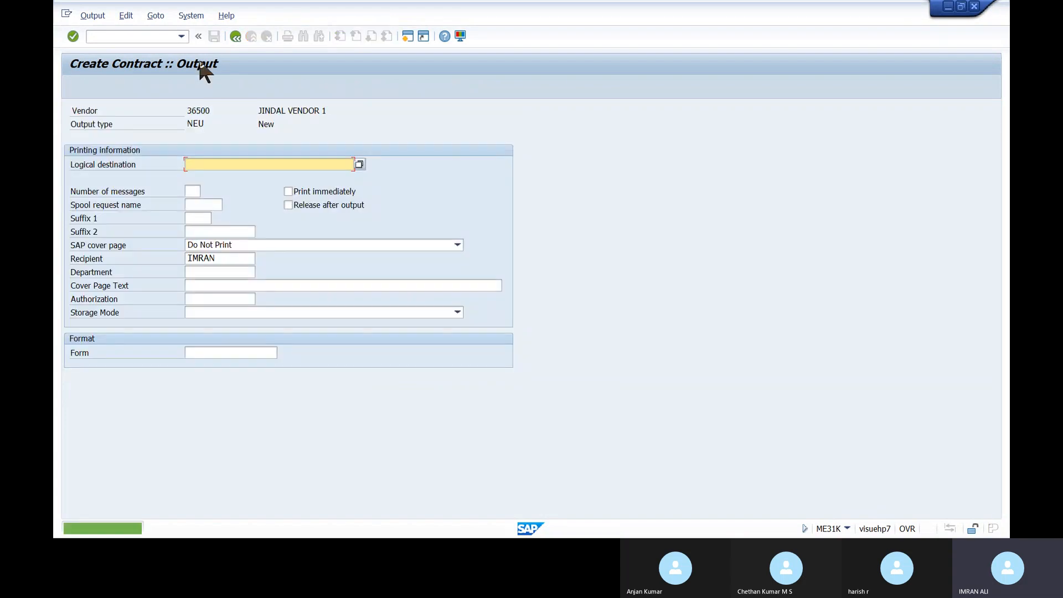
left_click(209, 164)
left_click(209, 176)
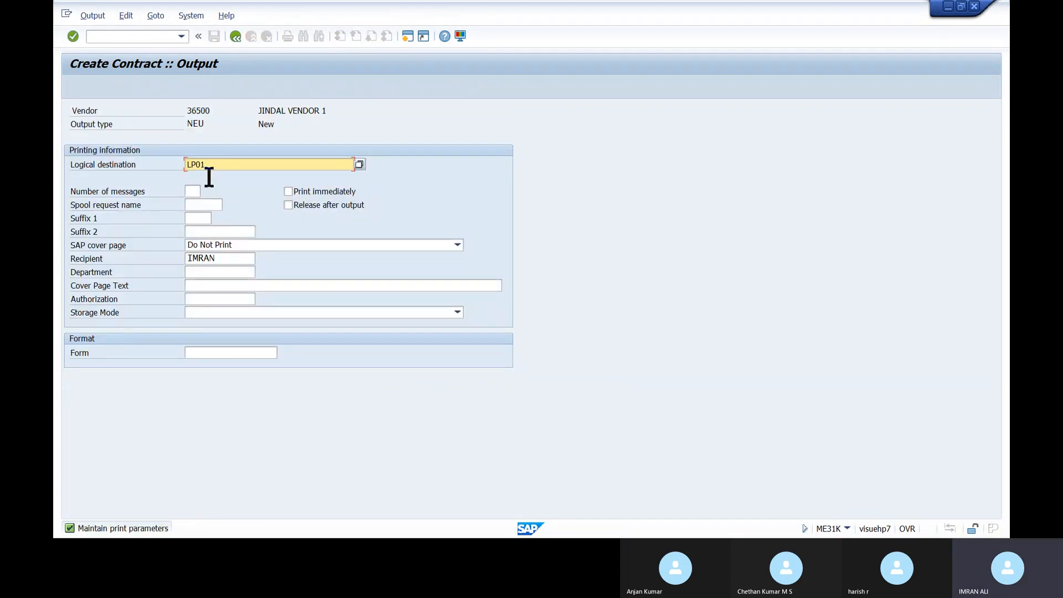
key("Return")
left_click(235, 37)
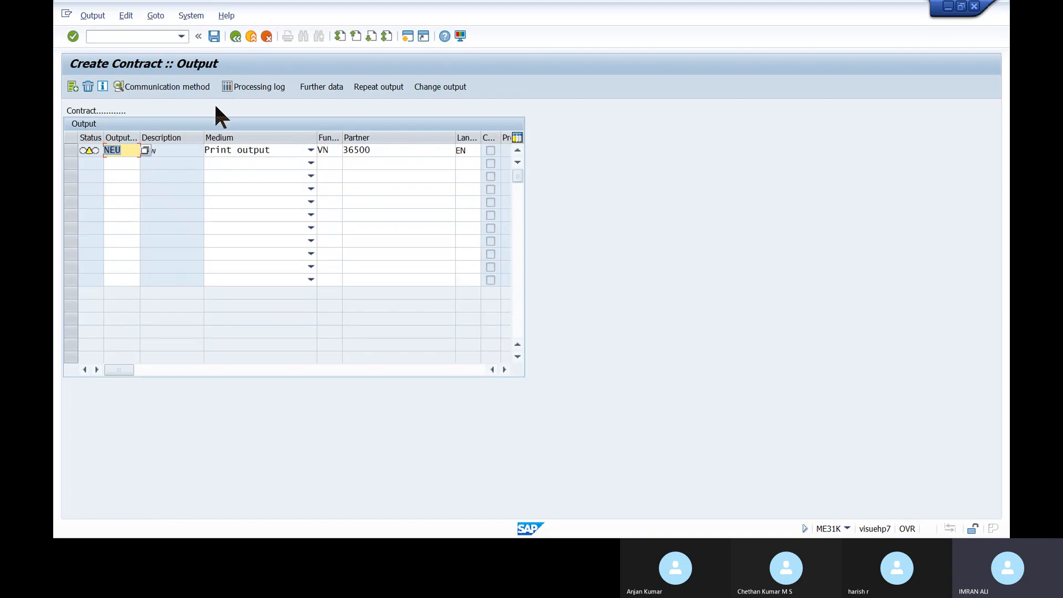
left_click(211, 37)
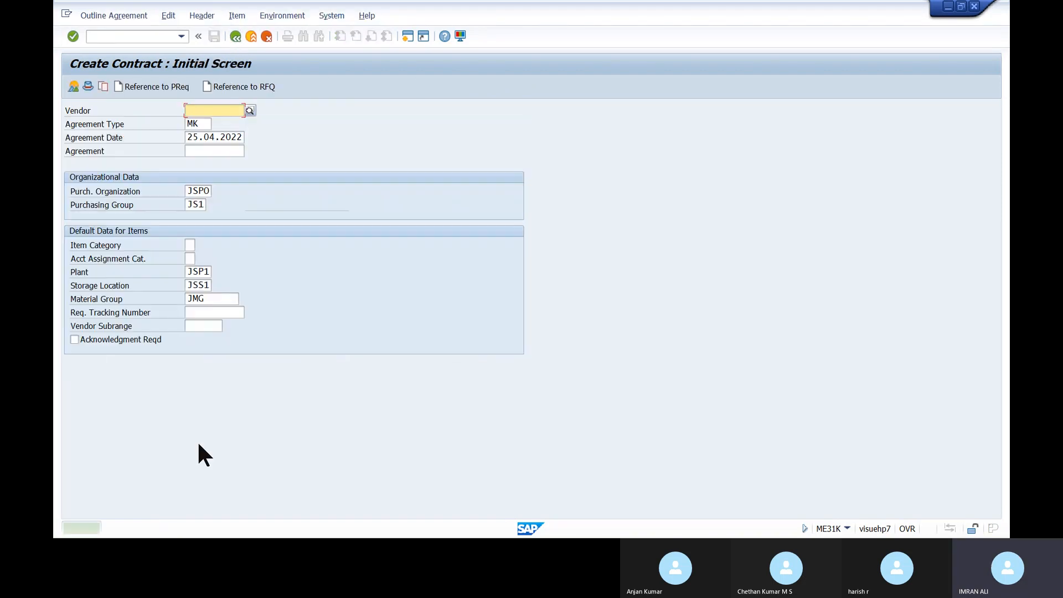
Open the details of the contract creation message and copy the new contract number
double_click(158, 529)
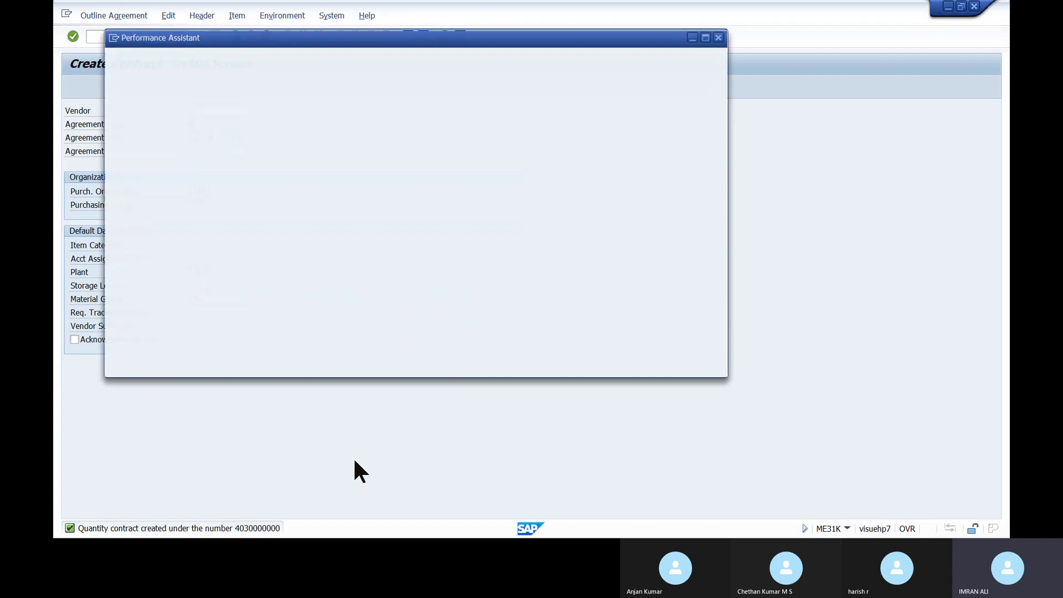
double_click(429, 78)
key("ctrl+c")
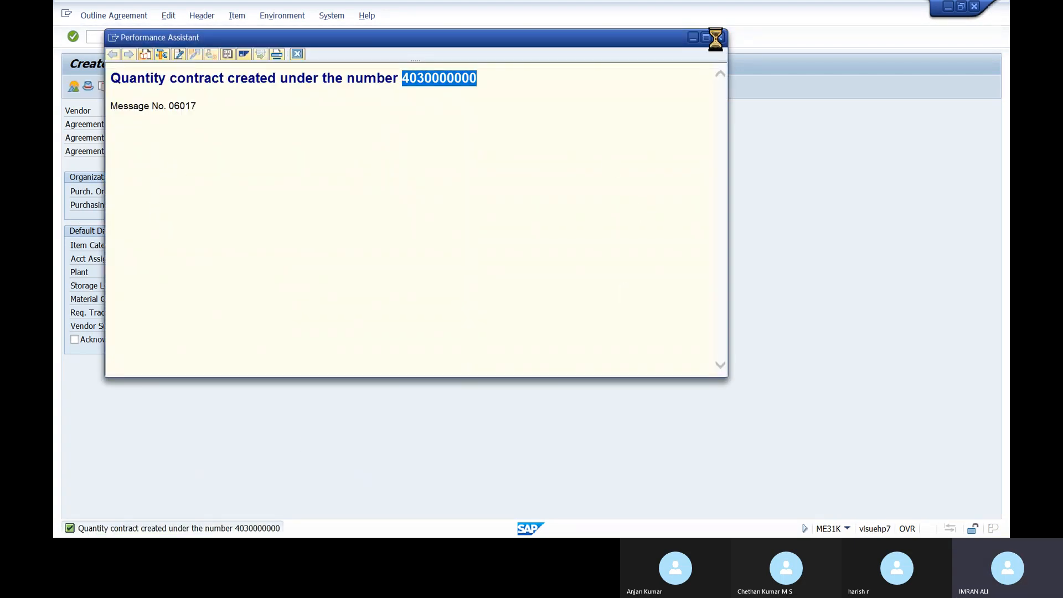
Switch to the Word document and insert a new column before the SL column in the material table
key("alt+Tab")
key("alt+Tab")
key("alt+Tab")
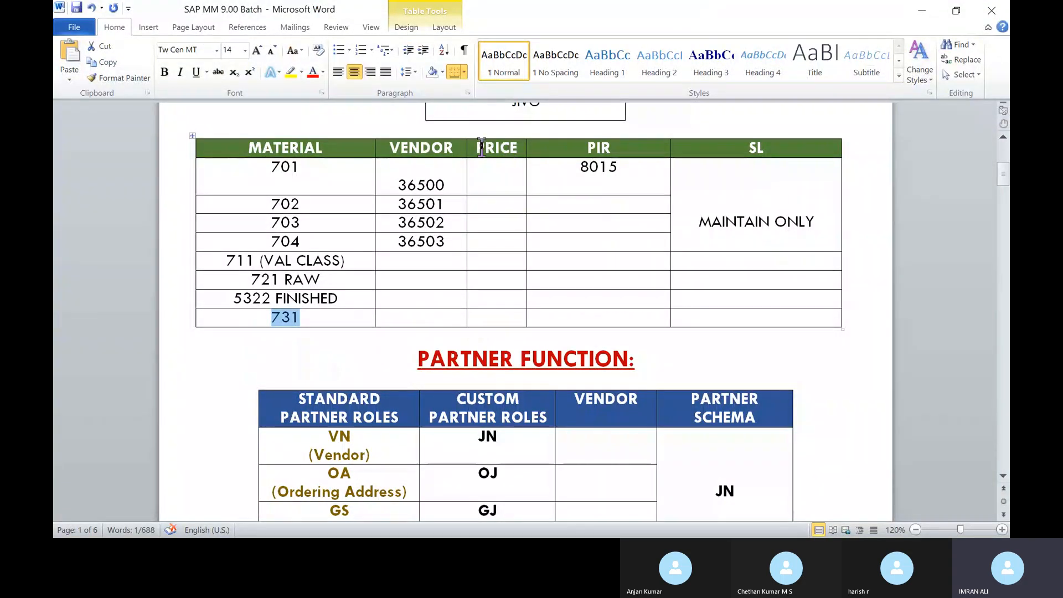
left_click_drag(476, 147, 522, 150)
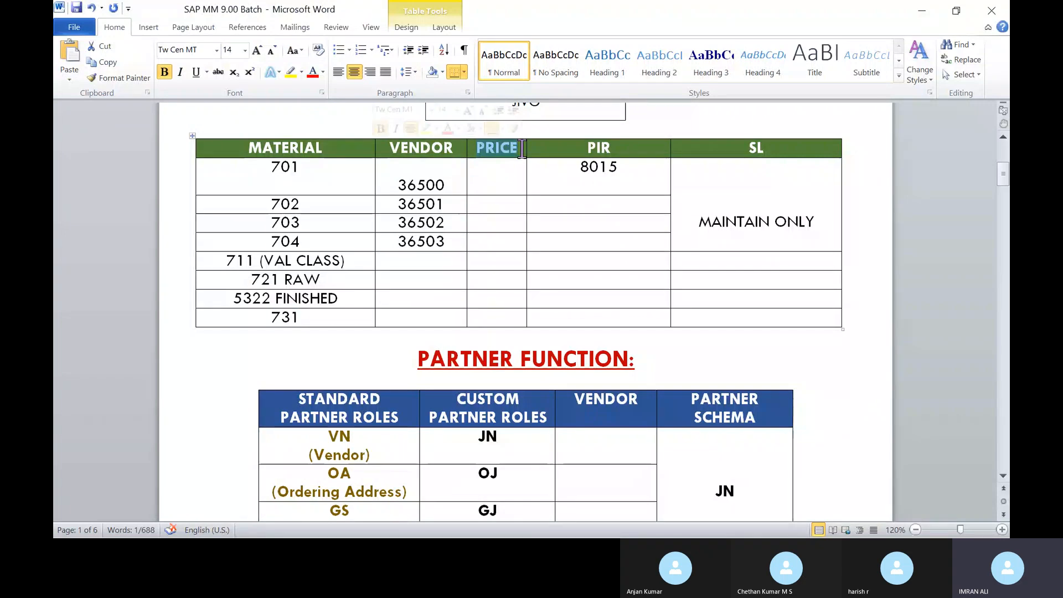
left_click(585, 147)
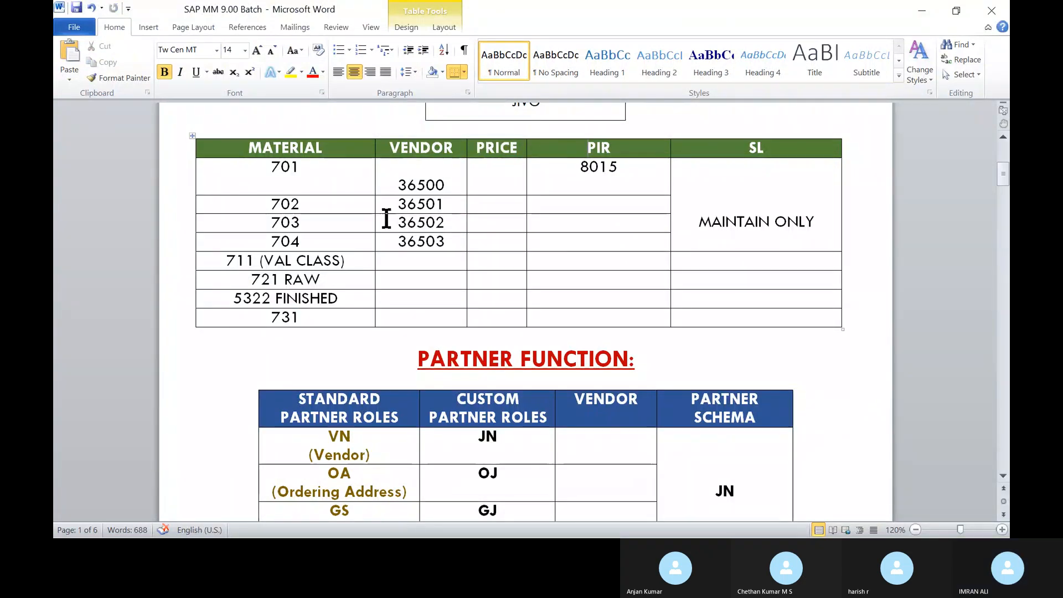
left_click(736, 136)
right_click(738, 142)
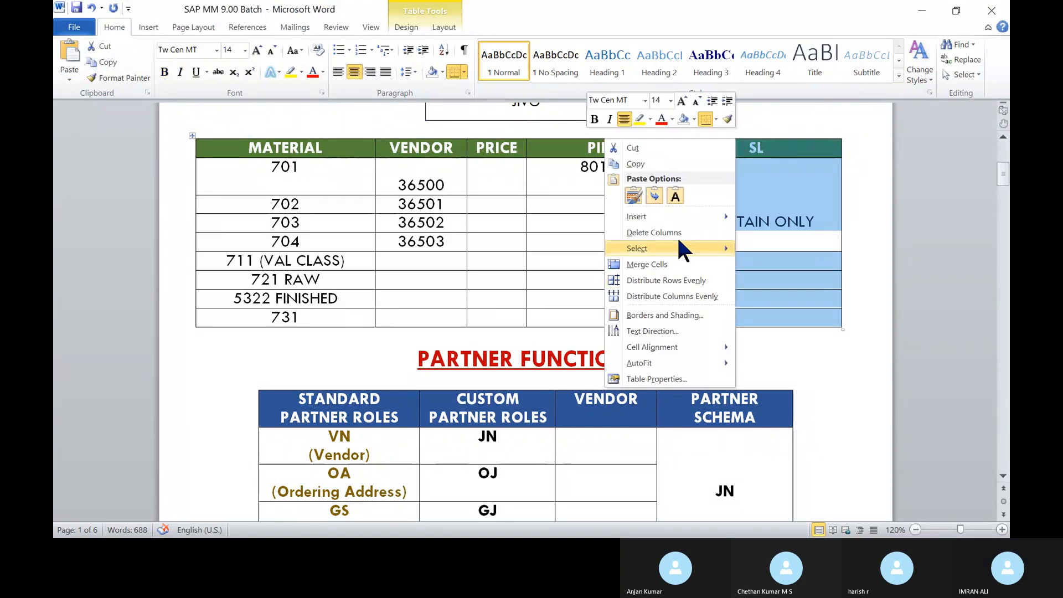
mouse_move(671, 217)
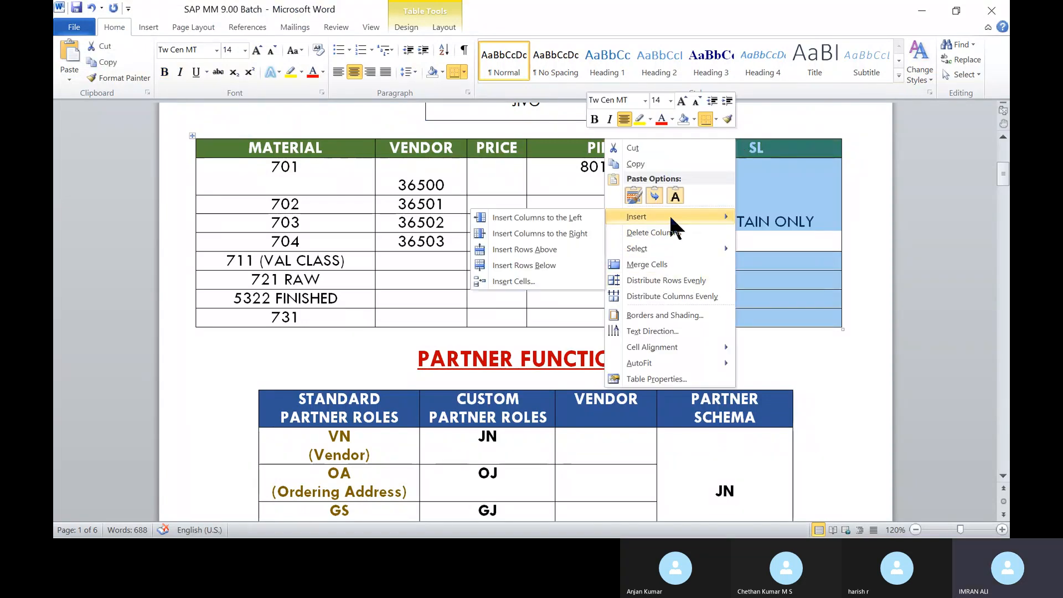
left_click(584, 219)
Enter CONTRACT as the heading of the new column between PIR and SL
left_click(642, 148)
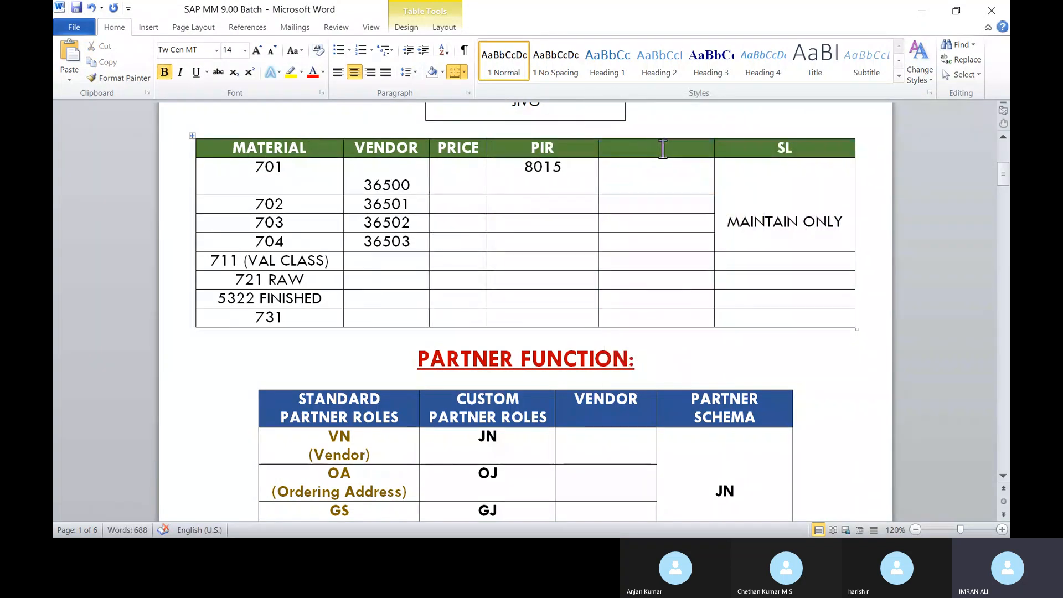
type("C")
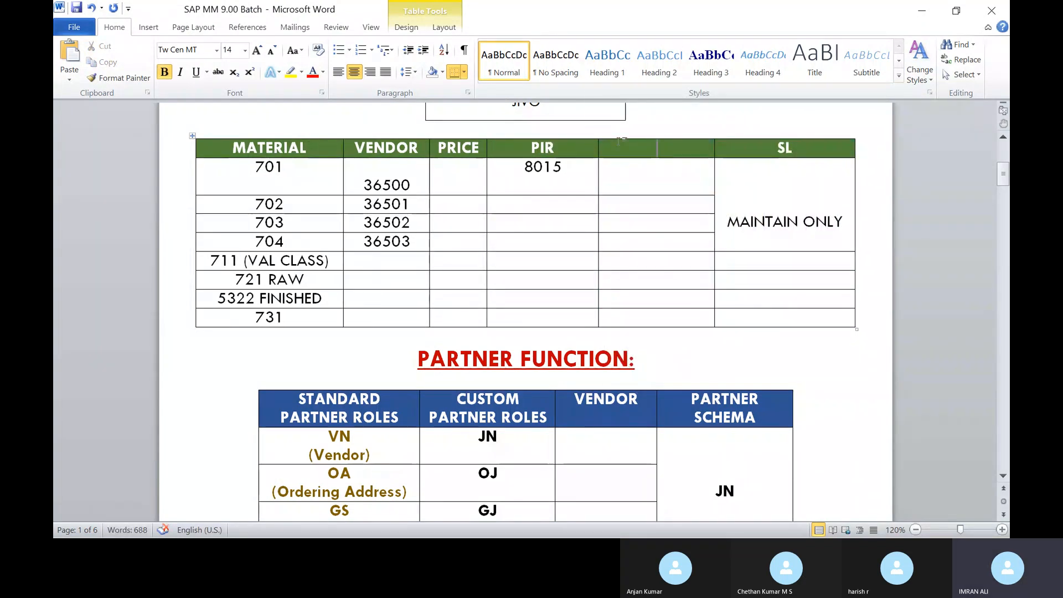
type("ONTRACT")
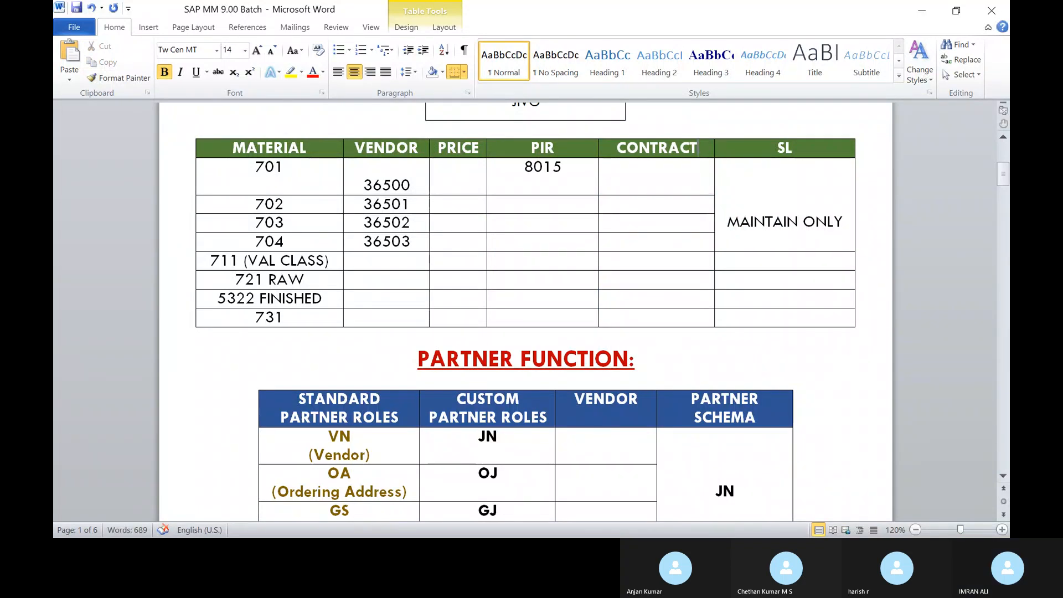
Paste the copied contract number into material 731's CONTRACT cell and copy vendor 36500 into the same row's VENDOR cell
left_click(682, 311)
key("ctrl+v")
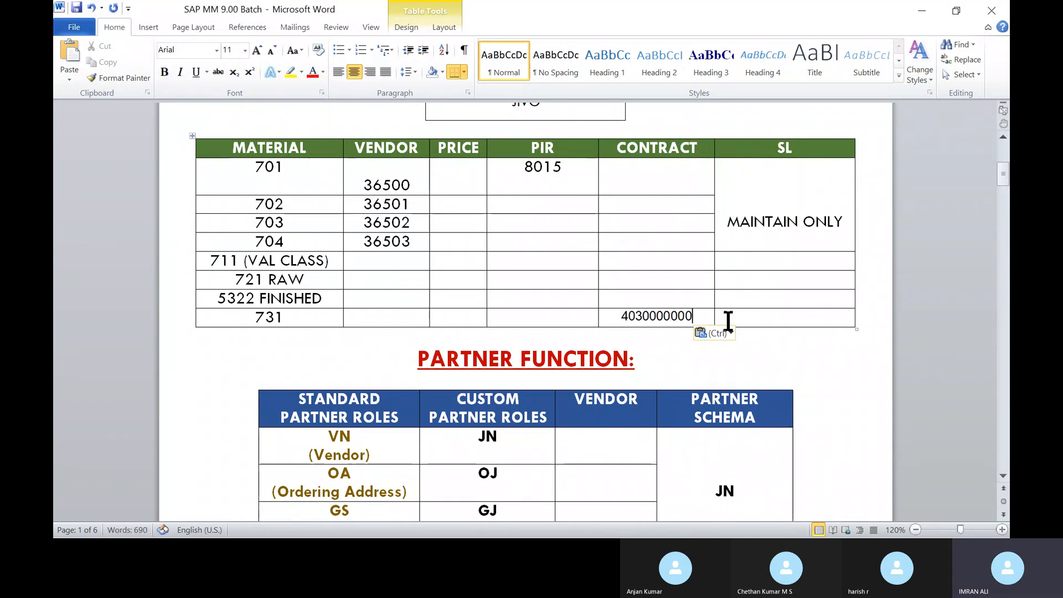
double_click(389, 184)
key("ctrl+c")
left_click(415, 316)
key("ctrl+v")
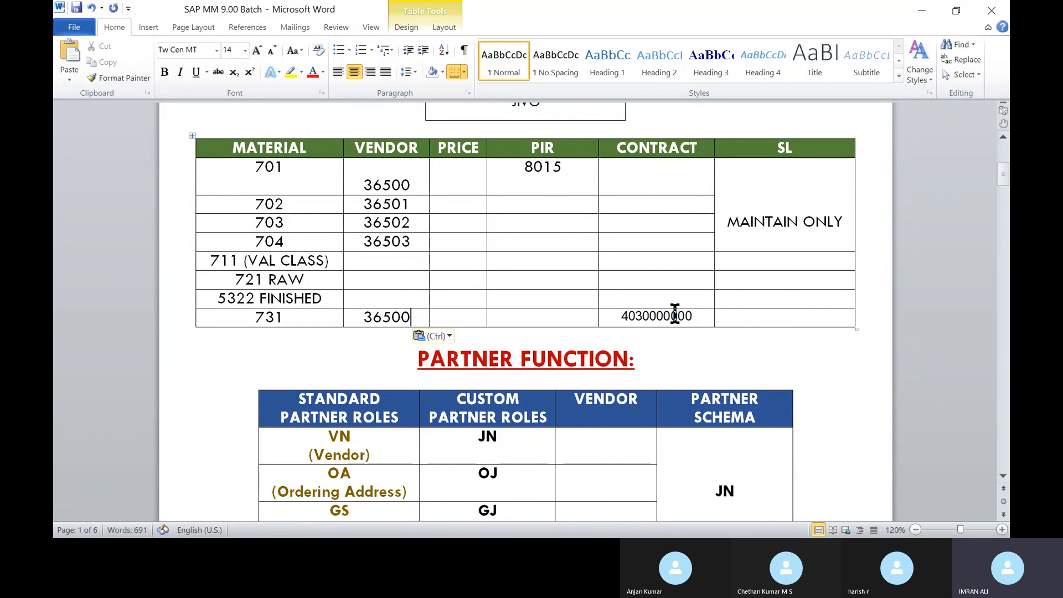
Switch back to SAP and display the newly created contract with transaction ME33K
key("alt+Tab")
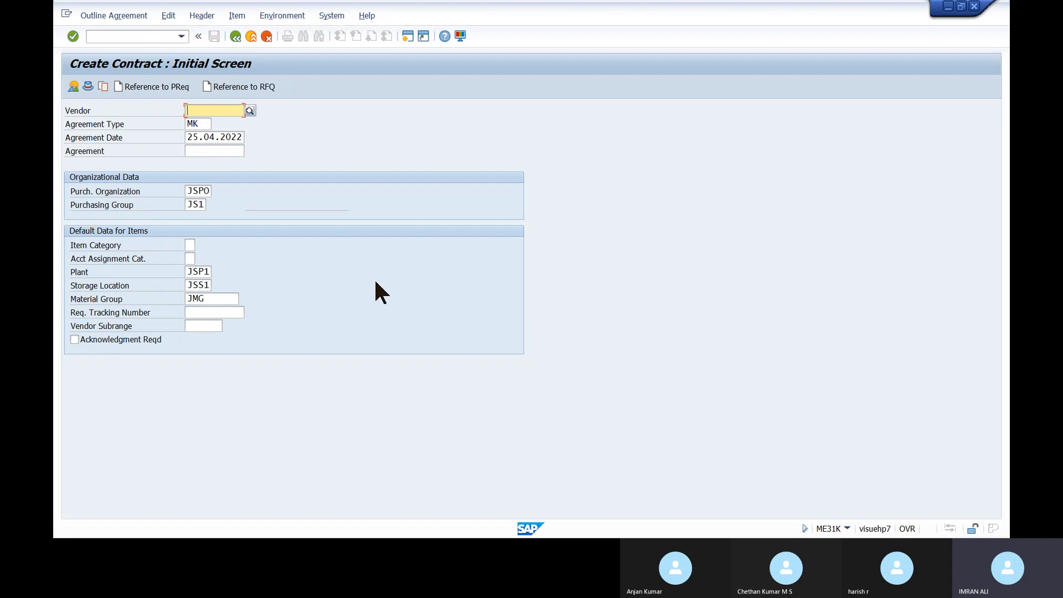
left_click(153, 38)
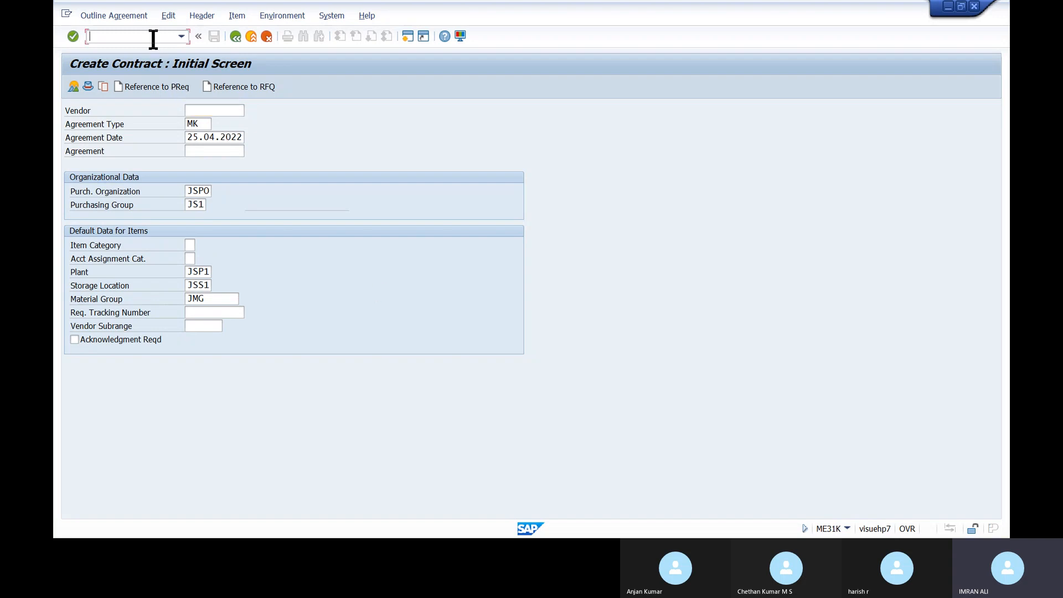
type("/NME33K")
key("Return")
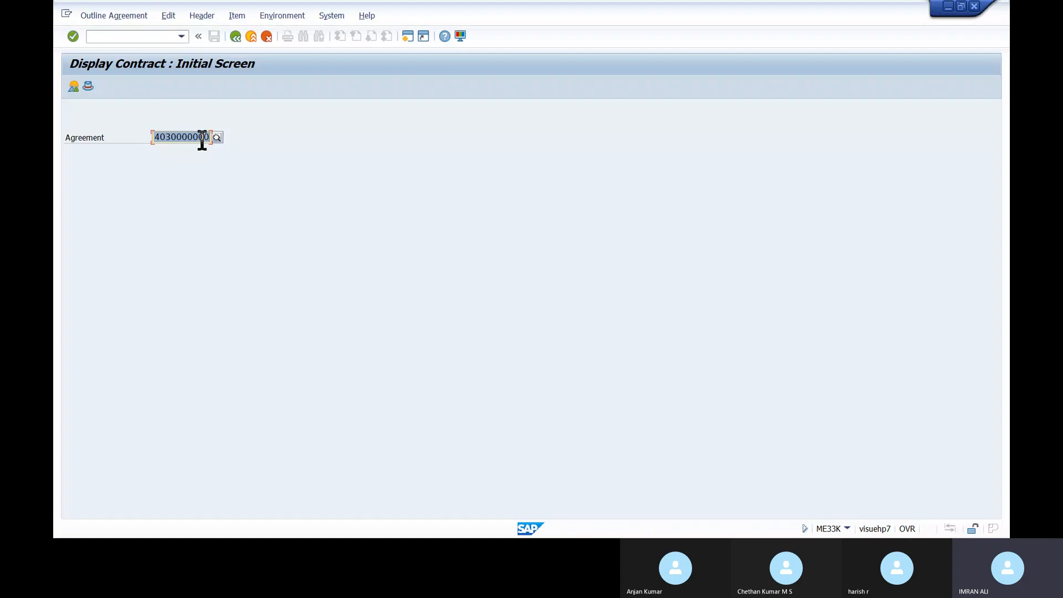
left_click_drag(151, 137, 202, 136)
key("Return")
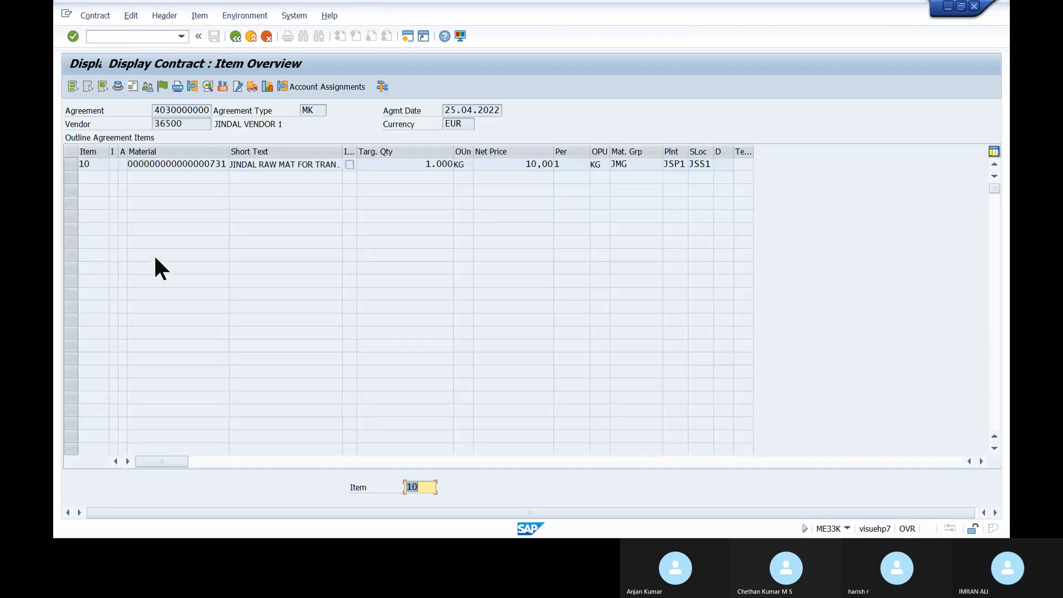
Check the release order documentation of contract item 10, and return to the item overview
left_click(71, 163)
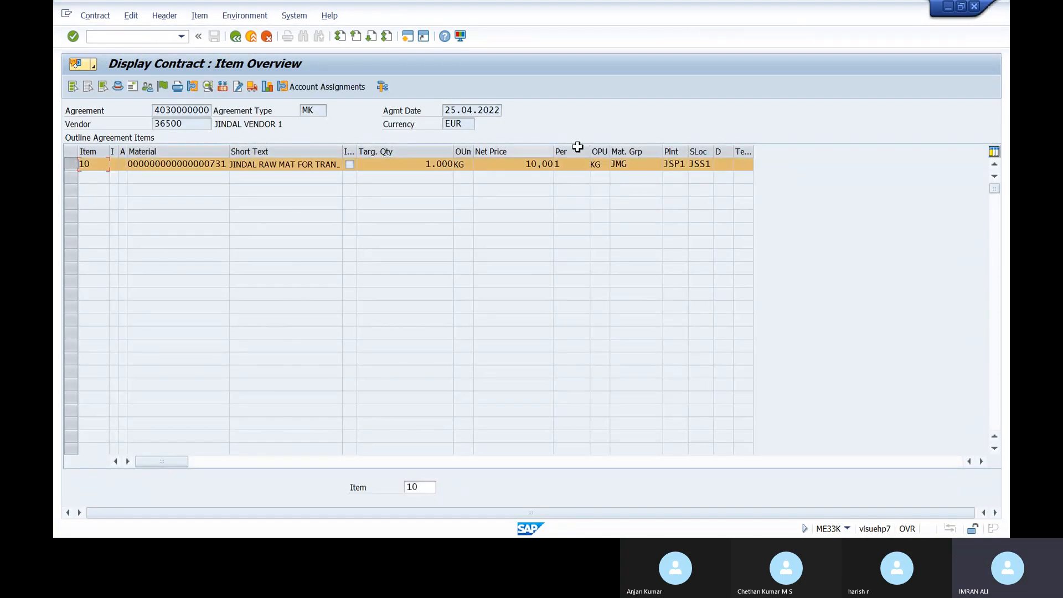
left_click(266, 87)
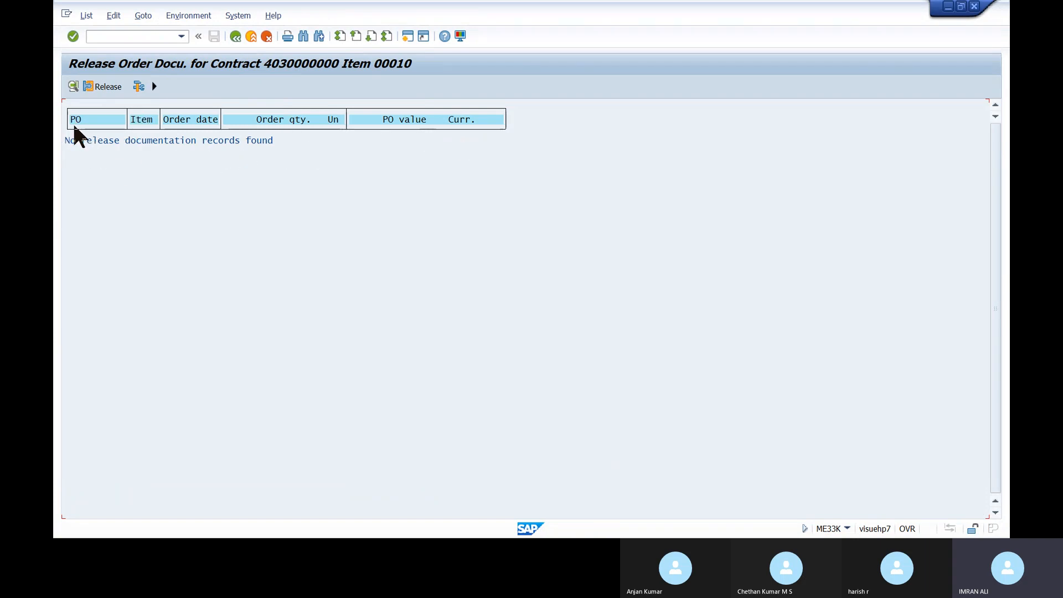
left_click(235, 37)
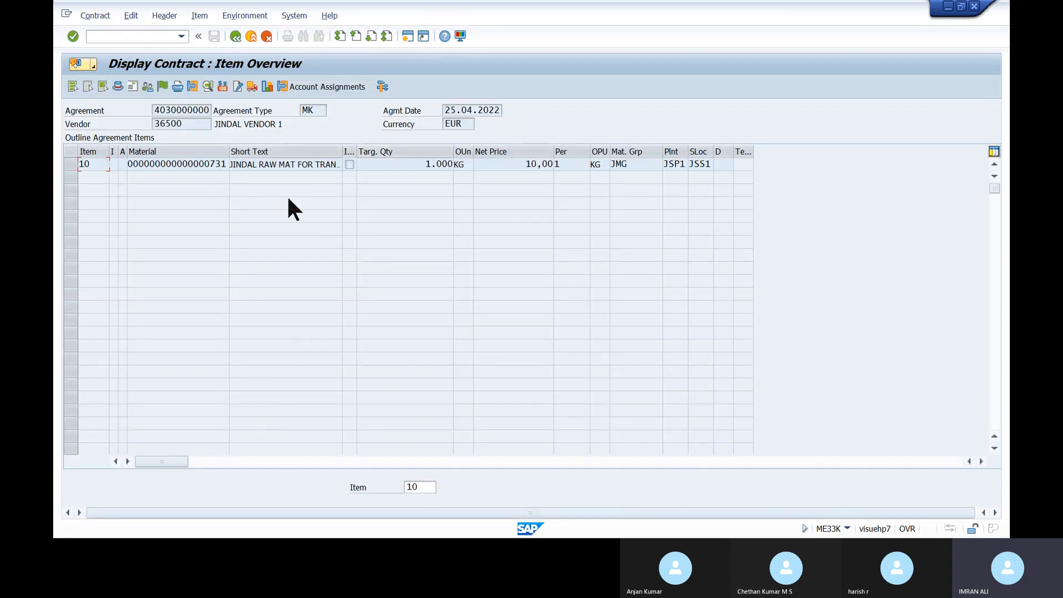
Start a purchase requisition with ME51N, choose document type JINDAL PR DOC TYPE and expand the item overview
left_click(161, 37)
key("Return")
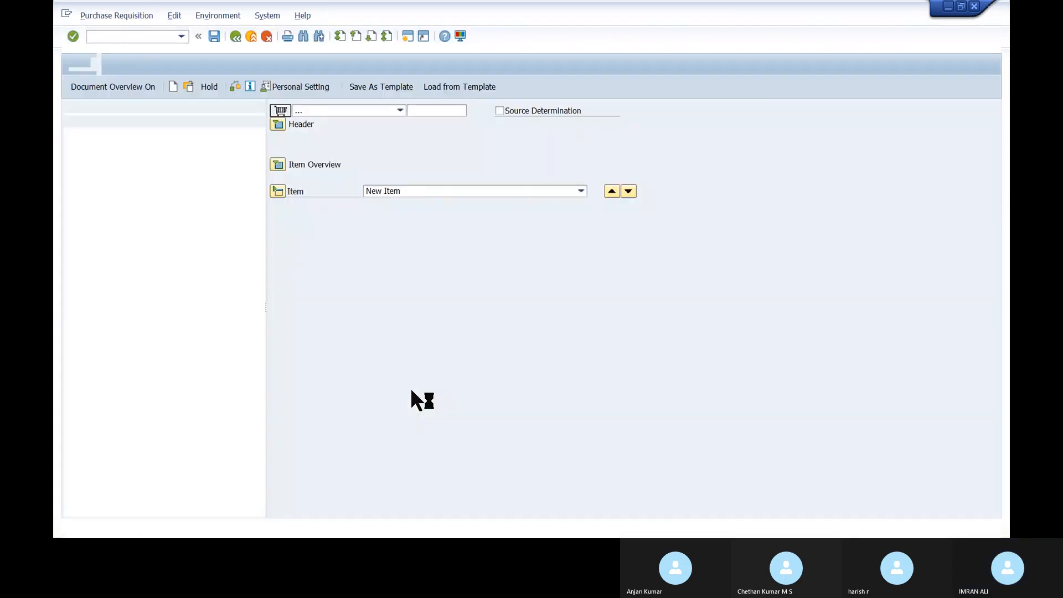
left_click(386, 112)
scroll(385, 111, "up", 5)
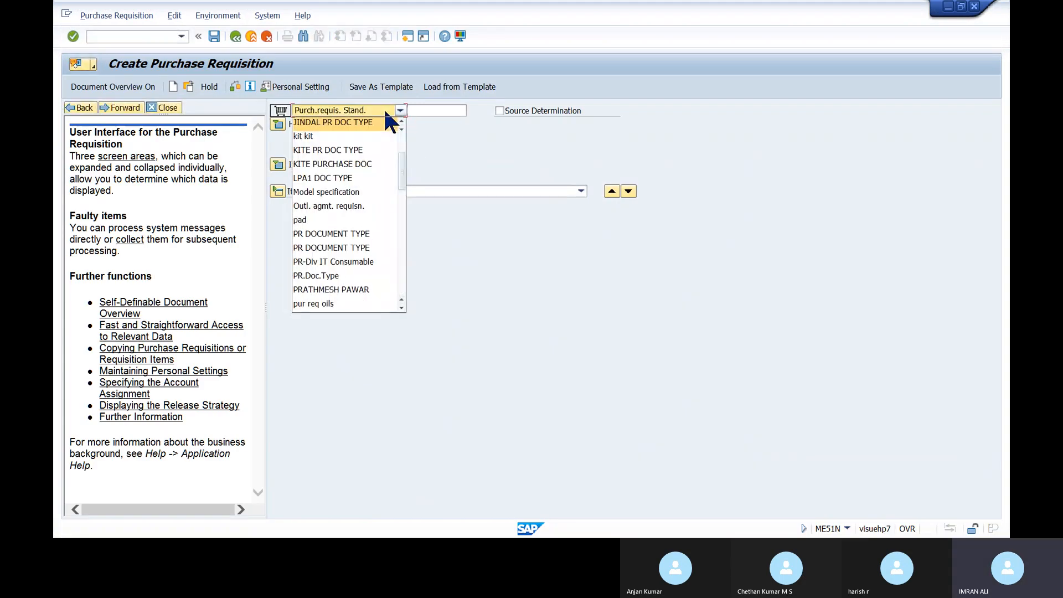
key("Return")
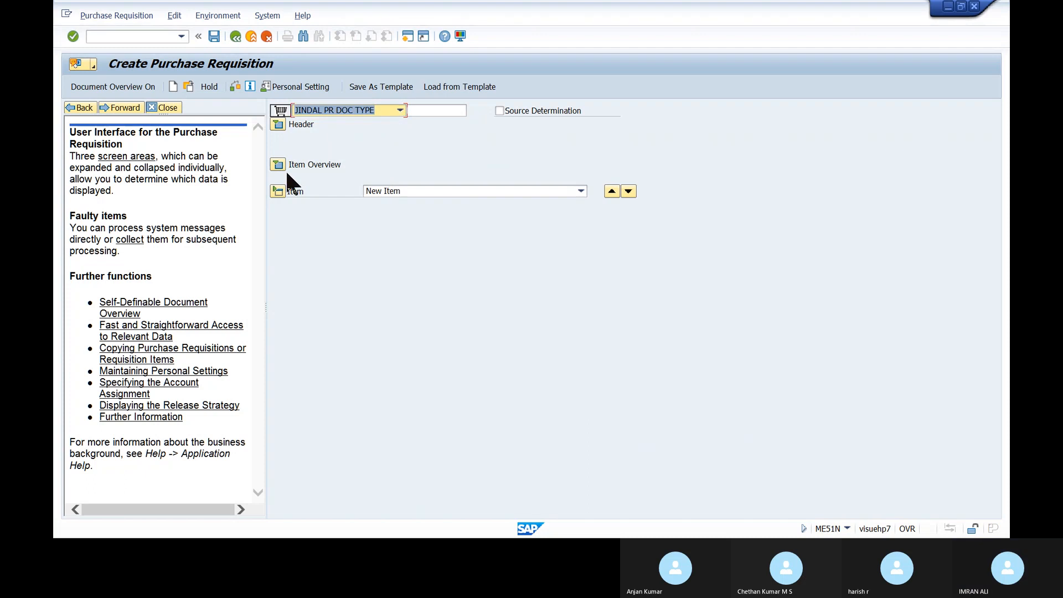
left_click(277, 164)
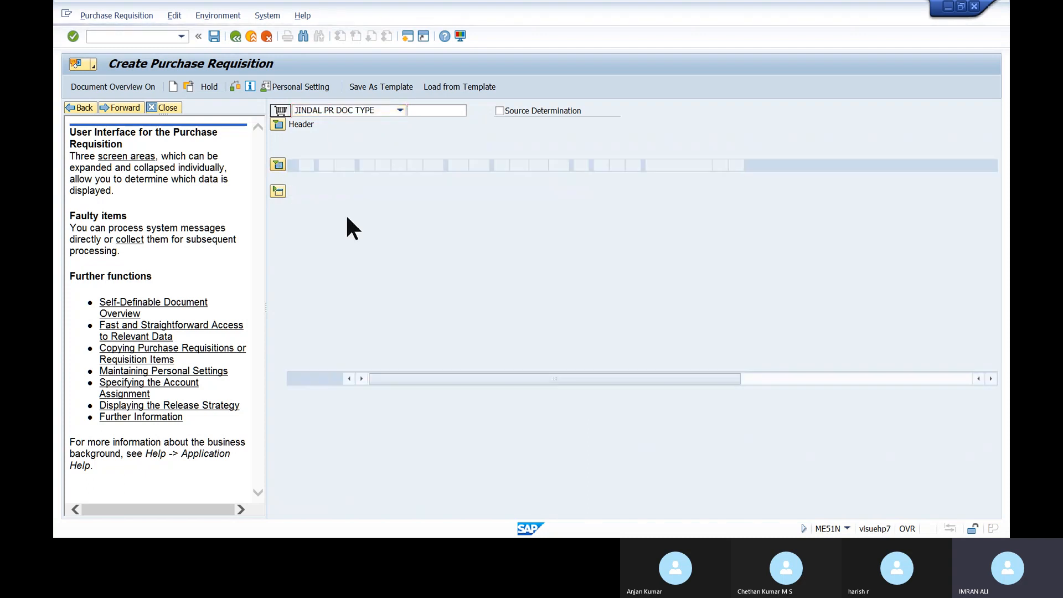
Add a requisition item for material 731 with plant JSP1 and storage location JSS1
left_click(398, 192)
type("731")
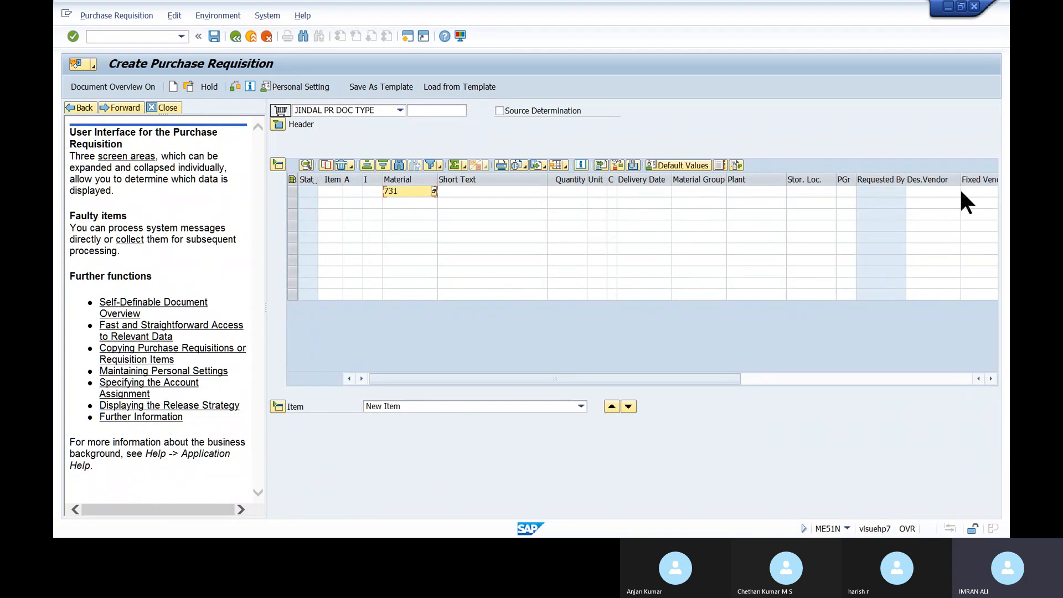
left_click(751, 191)
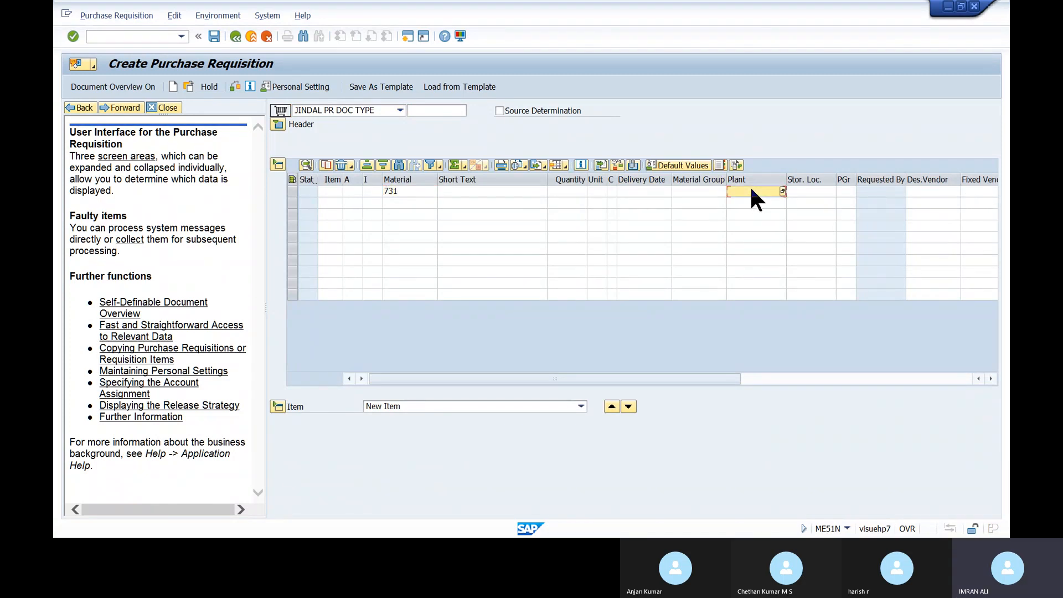
type("JSP1")
key("Tab")
type("JSS")
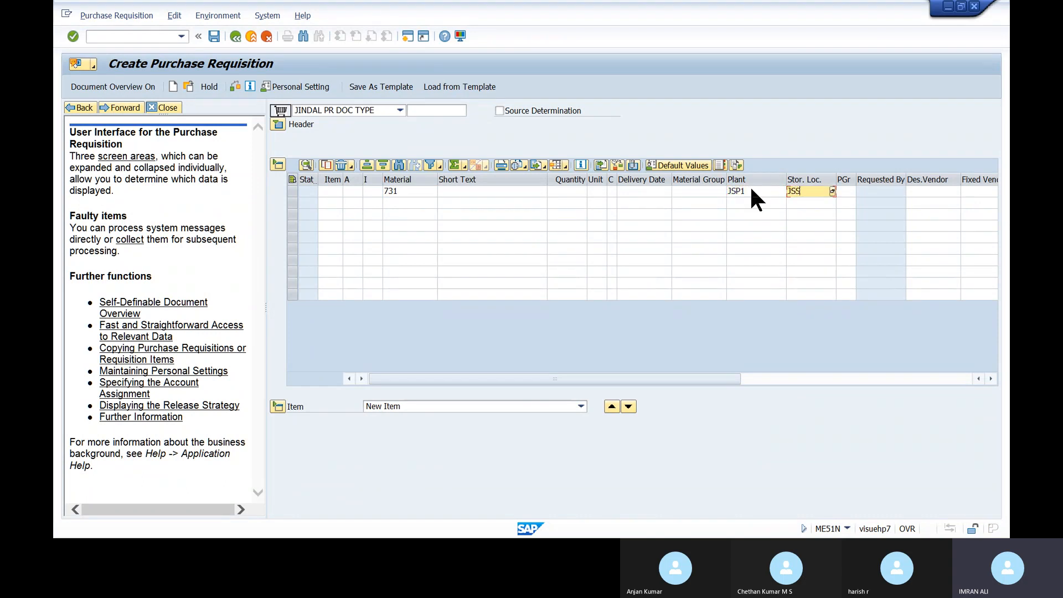
type("1")
key("Return")
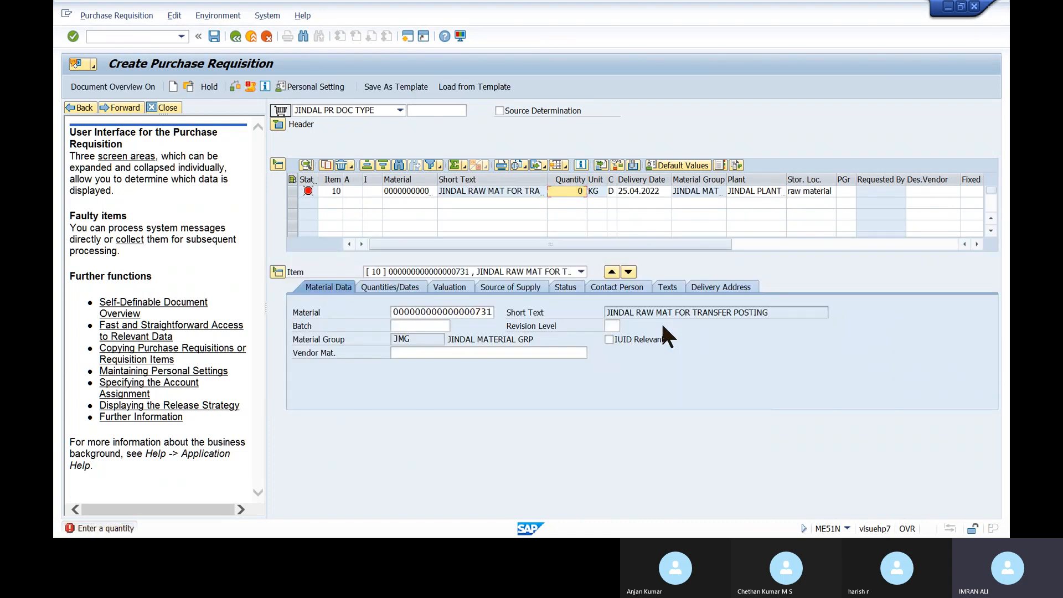
Open the requisition item's source of supply data, view the agreement search help and close it without selecting anything
left_click(505, 289)
left_click(416, 312)
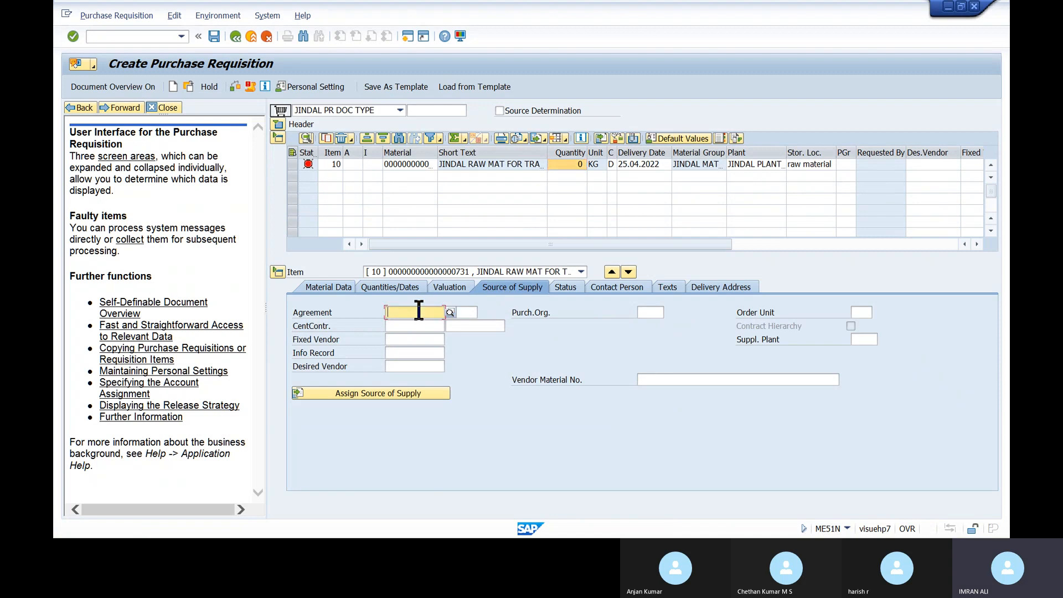
left_click(450, 312)
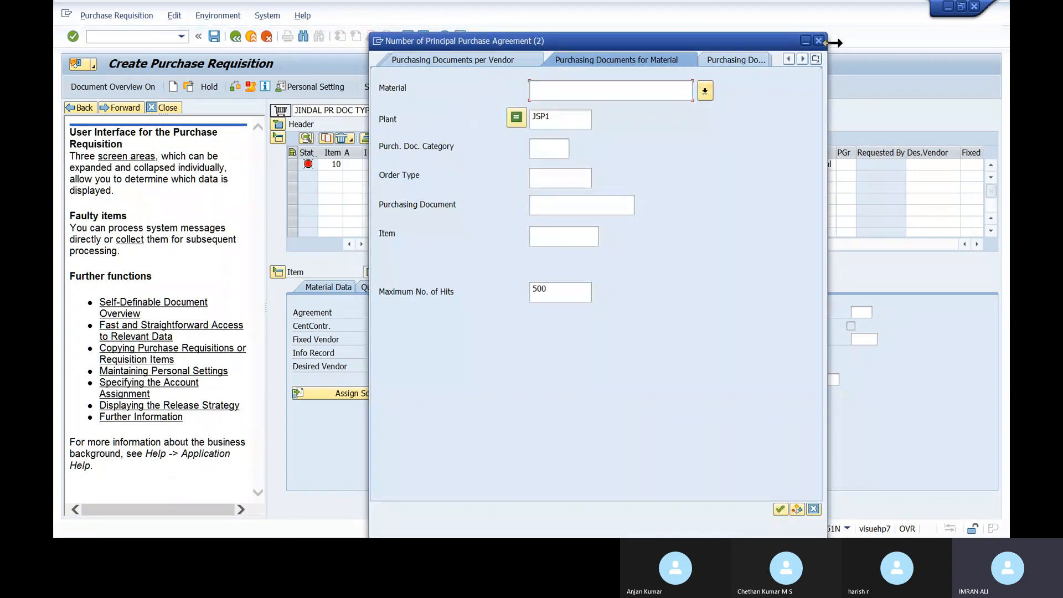
key("Escape")
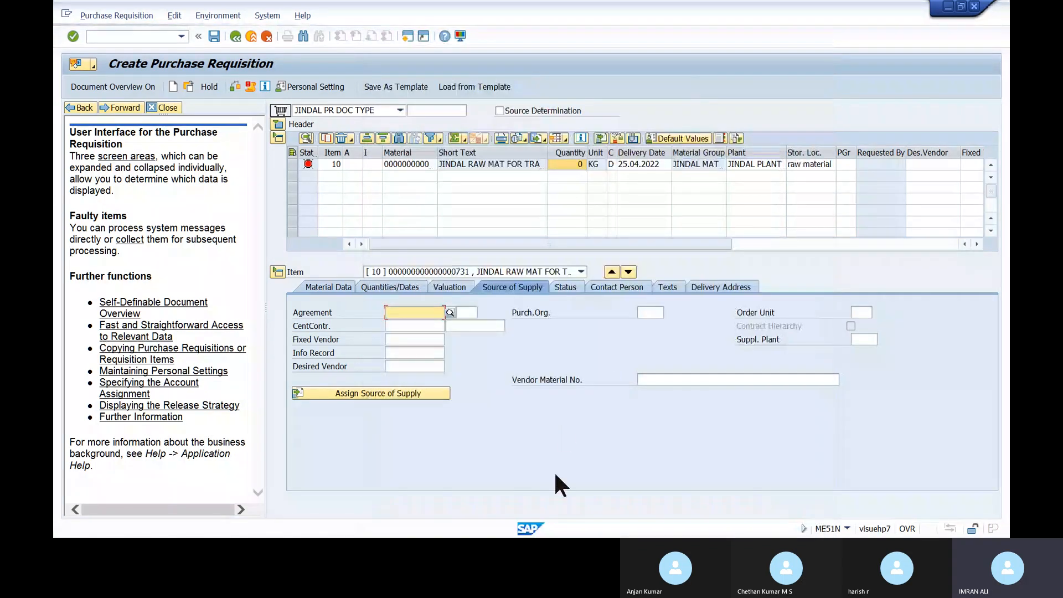
Copy the contract number from the Word table into the requisition item's agreement field and enter agreement item 10
key("alt+Tab")
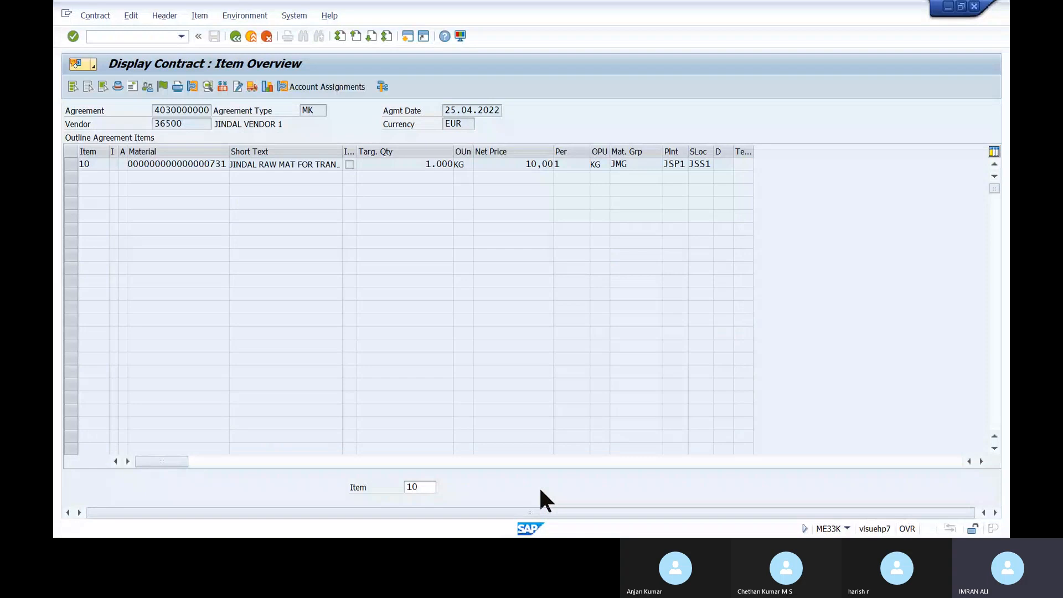
key("alt+Tab")
key("alt+Tab")
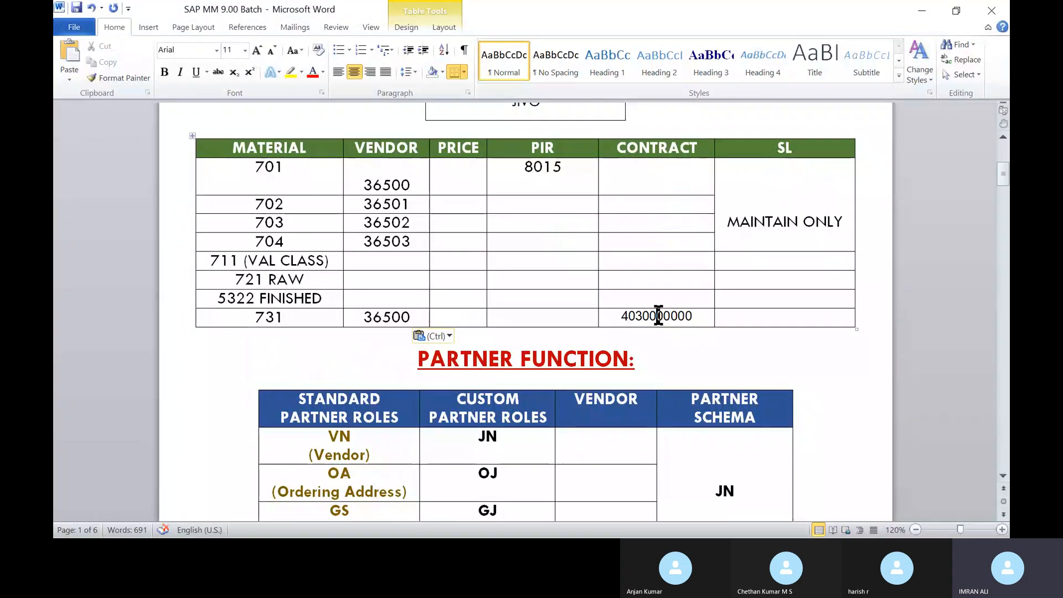
double_click(657, 314)
key("alt+Tab")
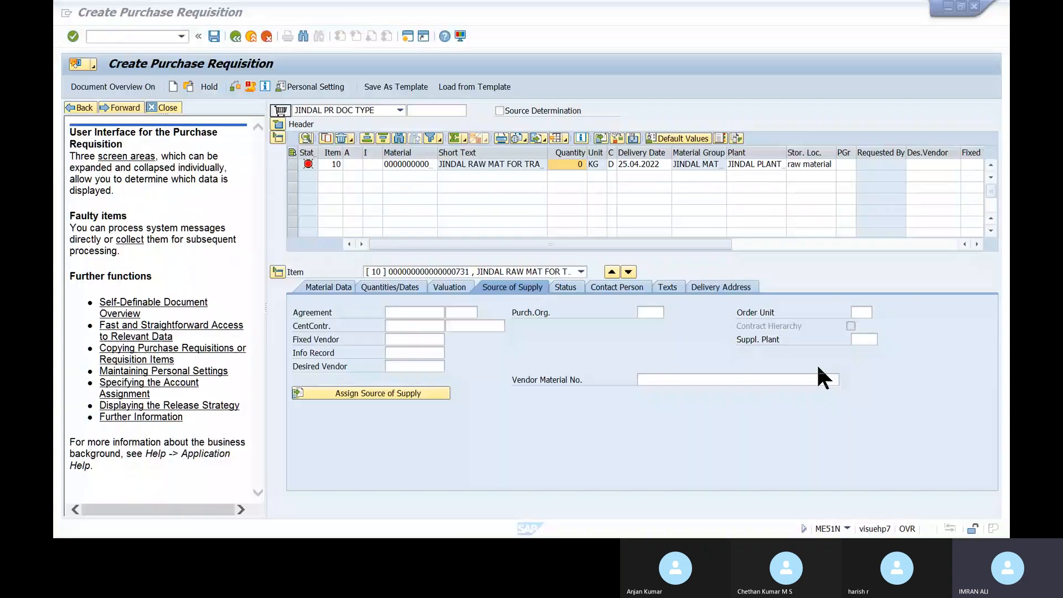
left_click(408, 313)
key("ctrl+v")
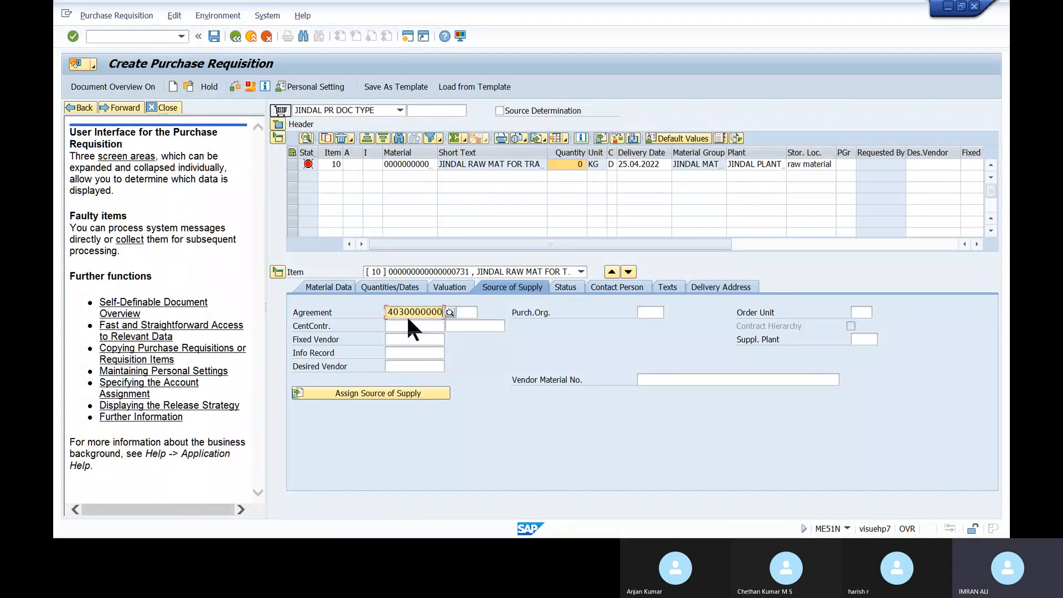
left_click(464, 313)
type("10")
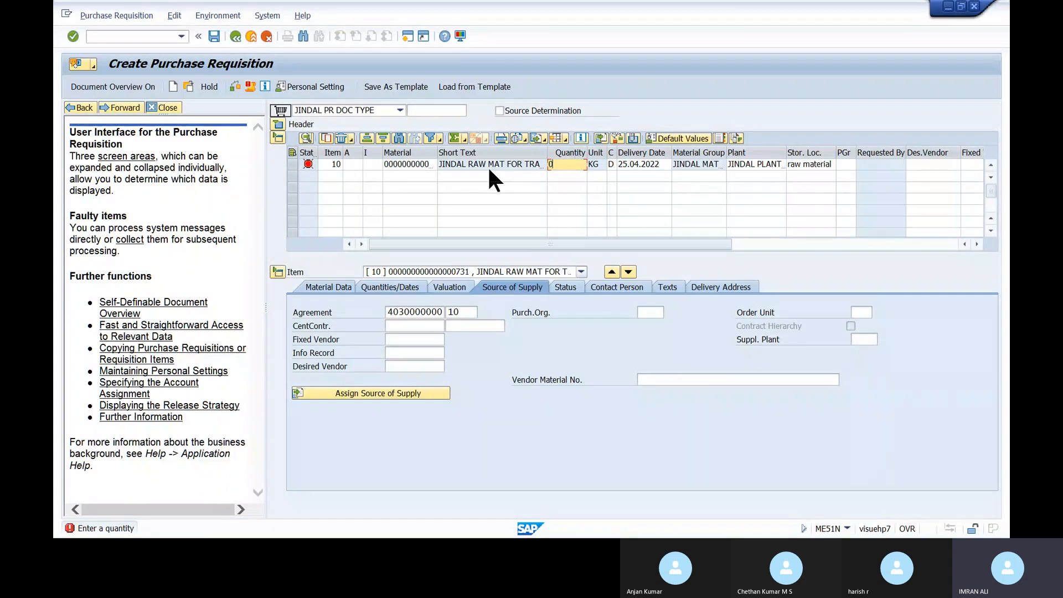
Set the requisition item's quantity to 100 KG and check its fixed vendor in the source of supply data
key("BackSpace")
type("100")
key("Return")
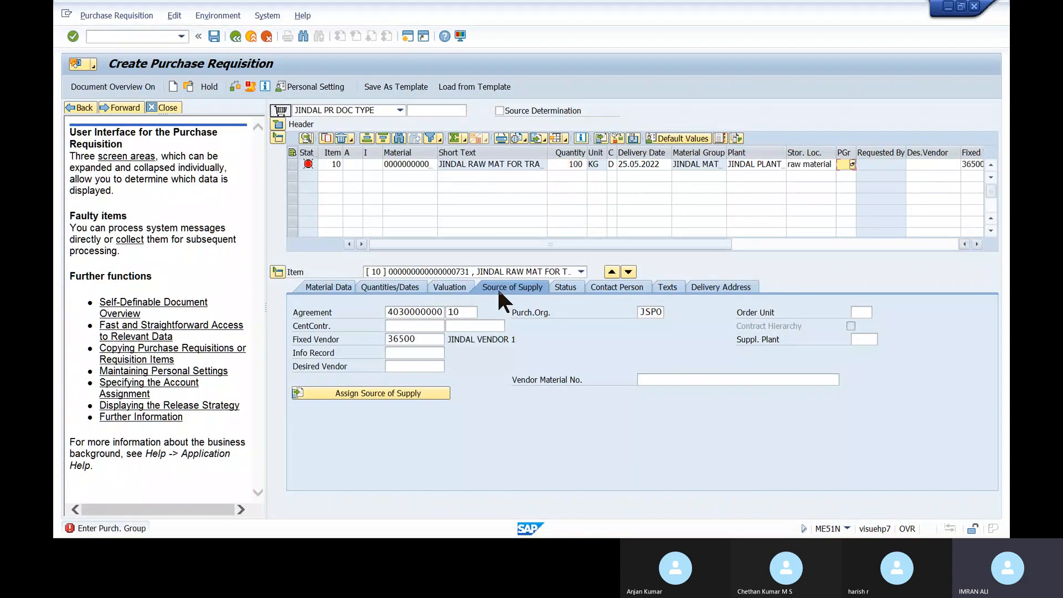
double_click(413, 339)
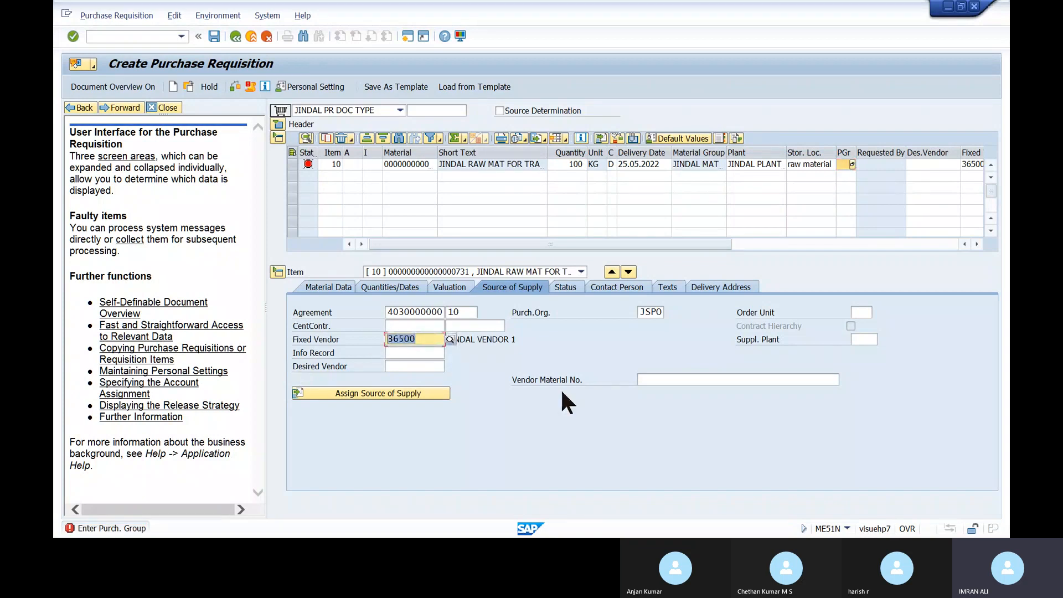
double_click(654, 311)
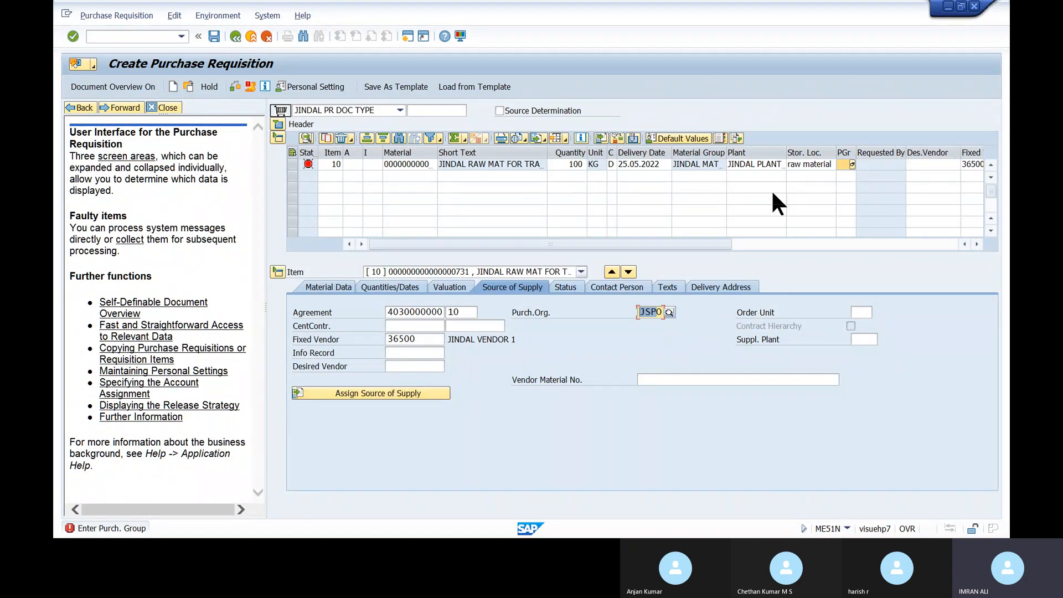
type("JS10")
key("Return")
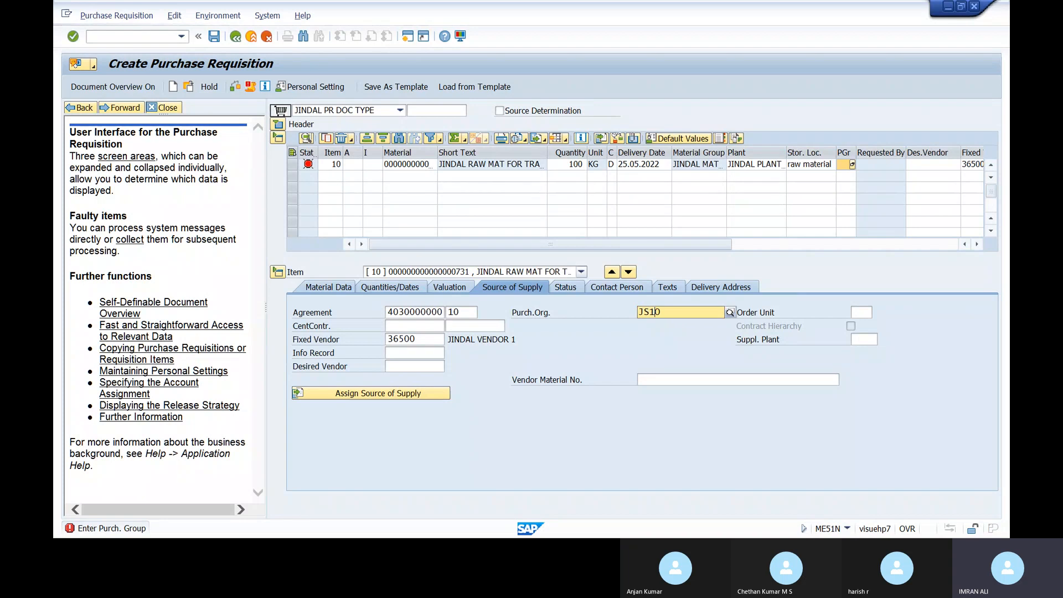
key("BackSpace")
key("BackSpace")
key("BackSpace")
key("BackSpace")
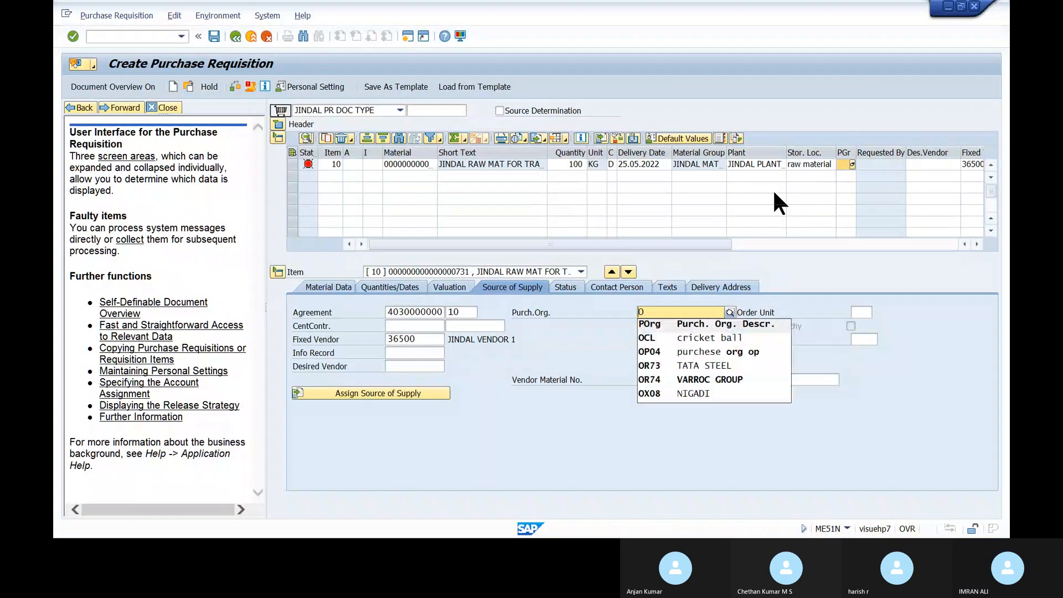
type("JSPO")
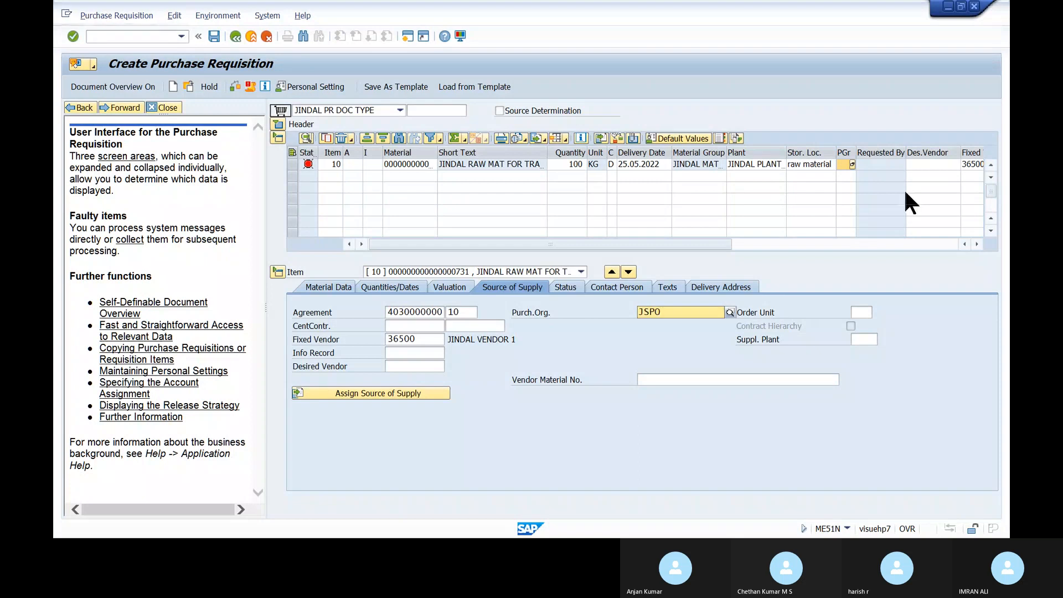
Set the requisition item's purchasing group to JS1, then check and save the purchase requisition
left_click(841, 161)
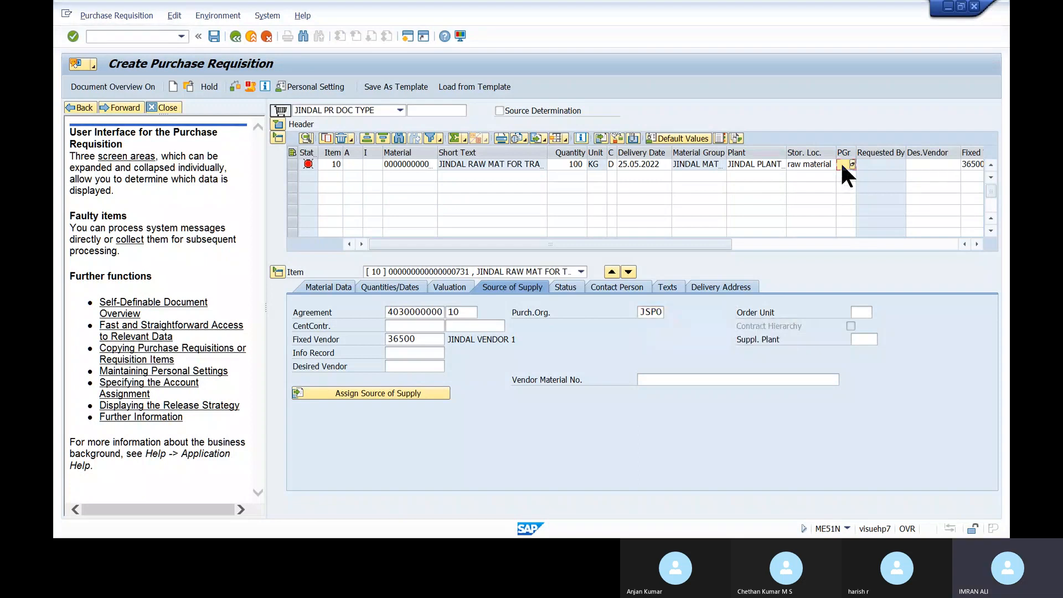
type("JS")
type("1")
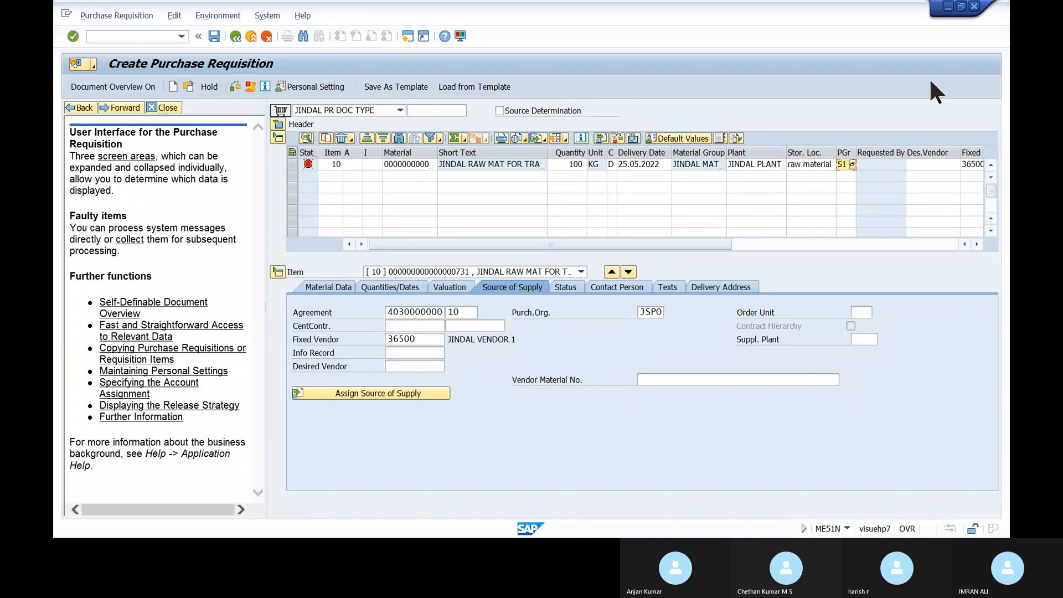
key("Return")
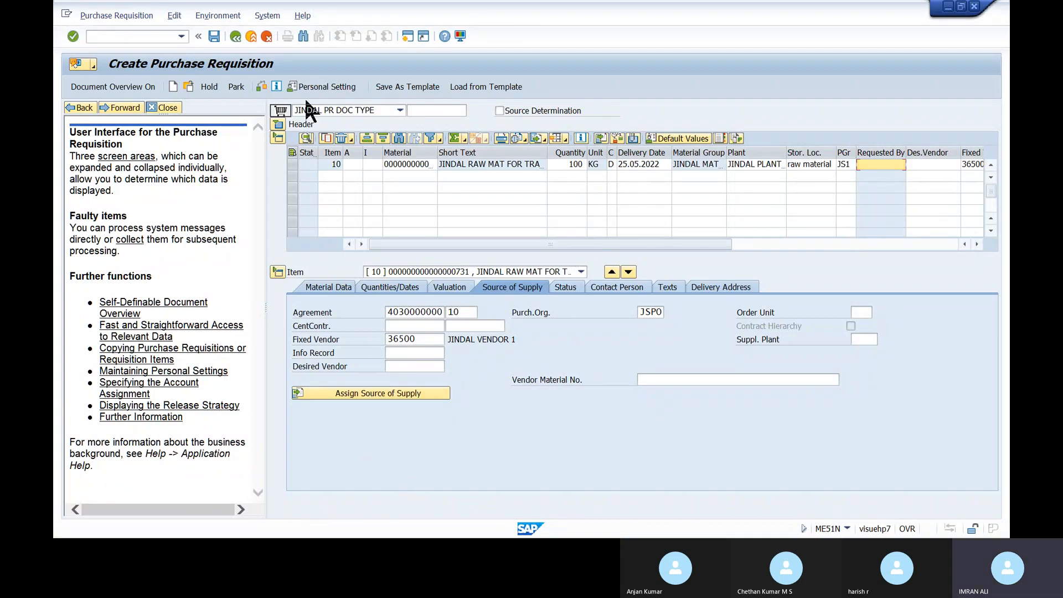
left_click(261, 86)
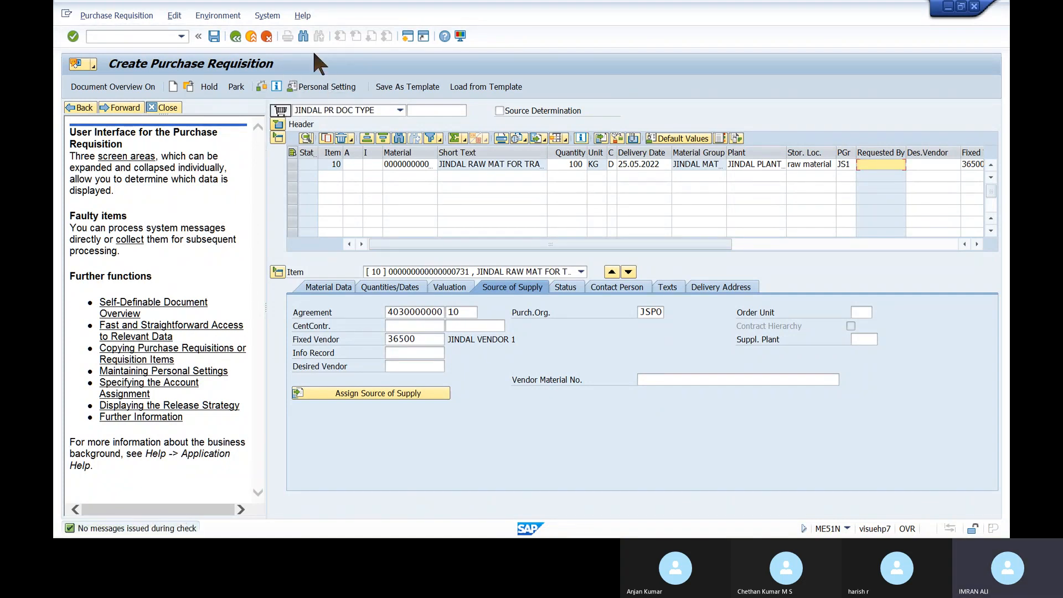
left_click(214, 37)
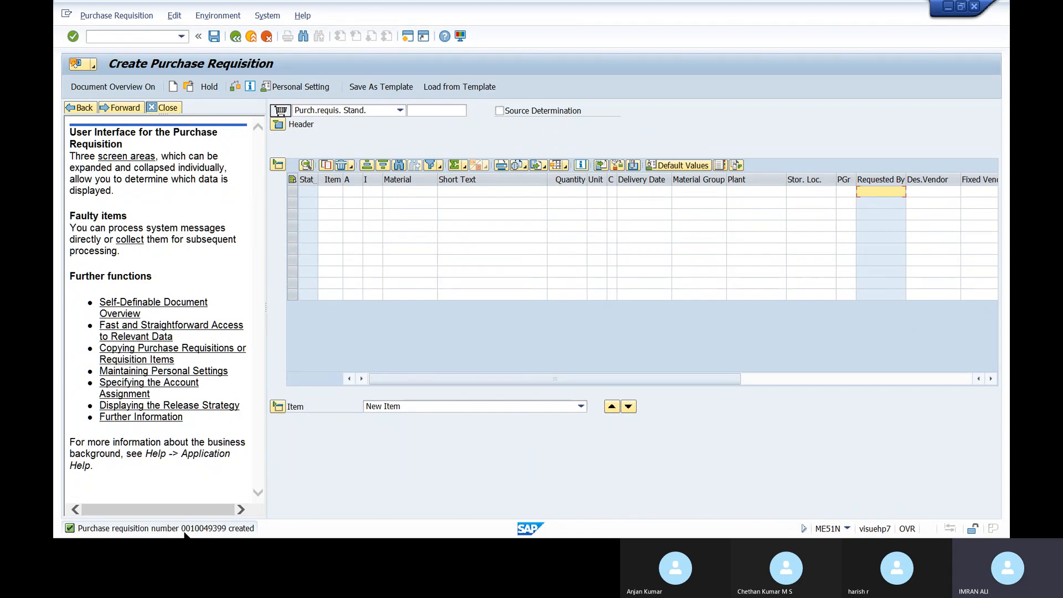
Start a purchase order with transaction ME21N and choose JINDAL PO DOC TYPE as its document type
left_click(166, 37)
type("/NME21N")
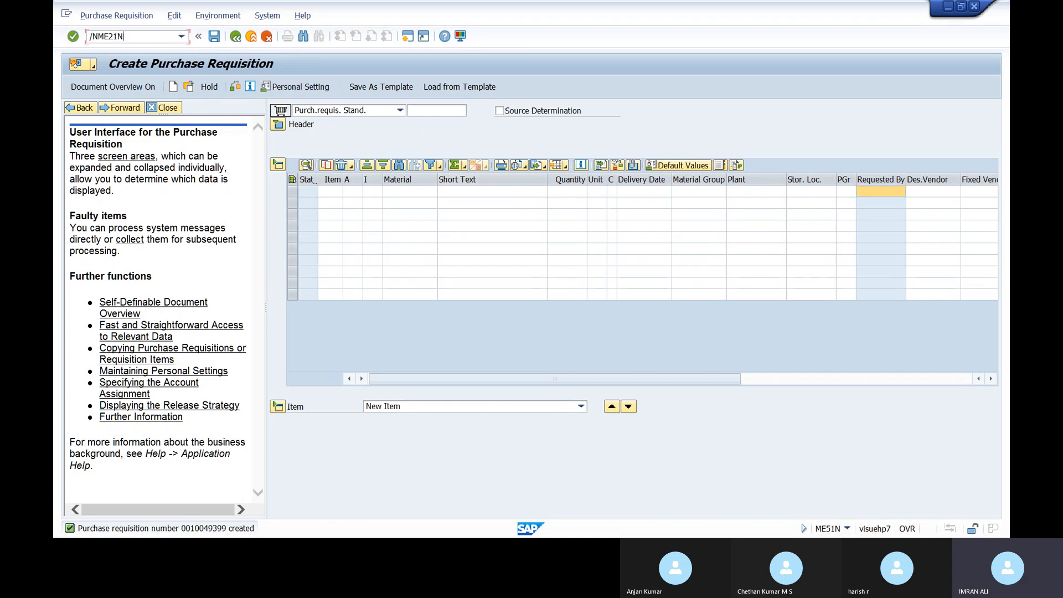
key("Return")
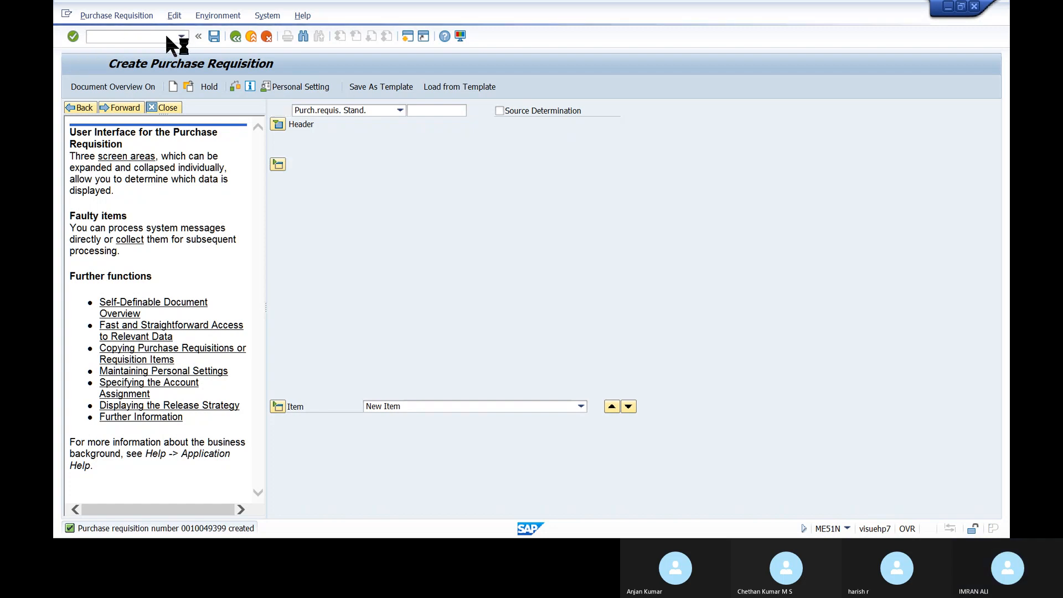
left_click(374, 109)
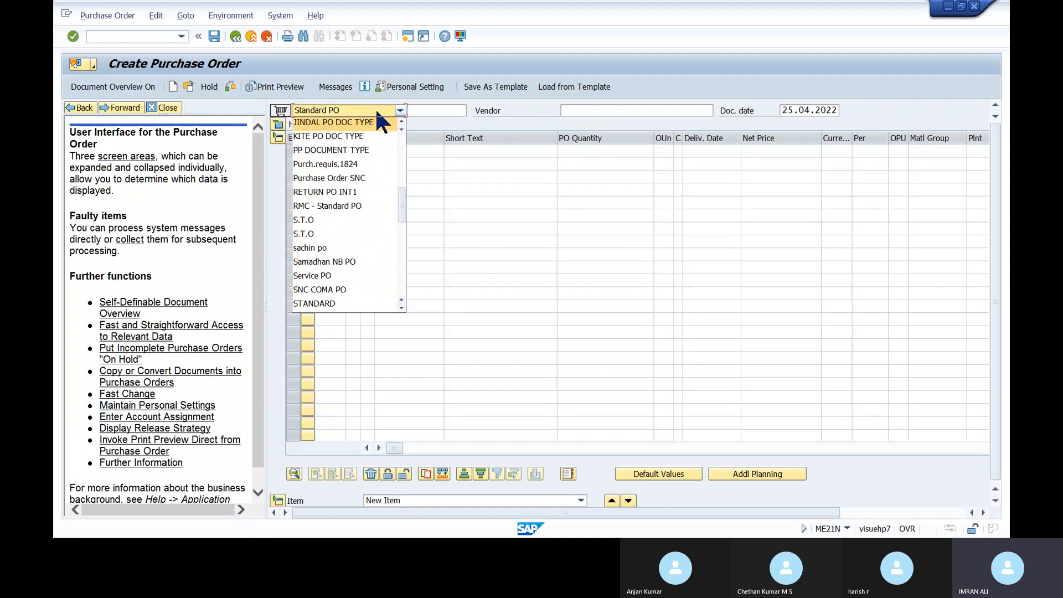
left_click(375, 116)
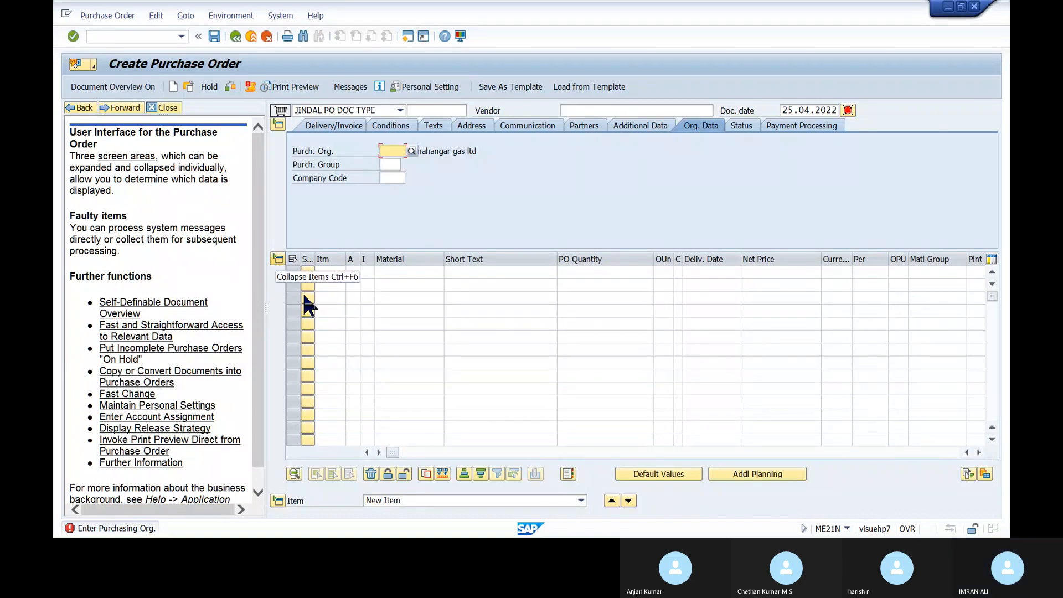
Enter the contract number from the Word table as the first purchase order item's outline agreement
left_click_drag(393, 453, 634, 450)
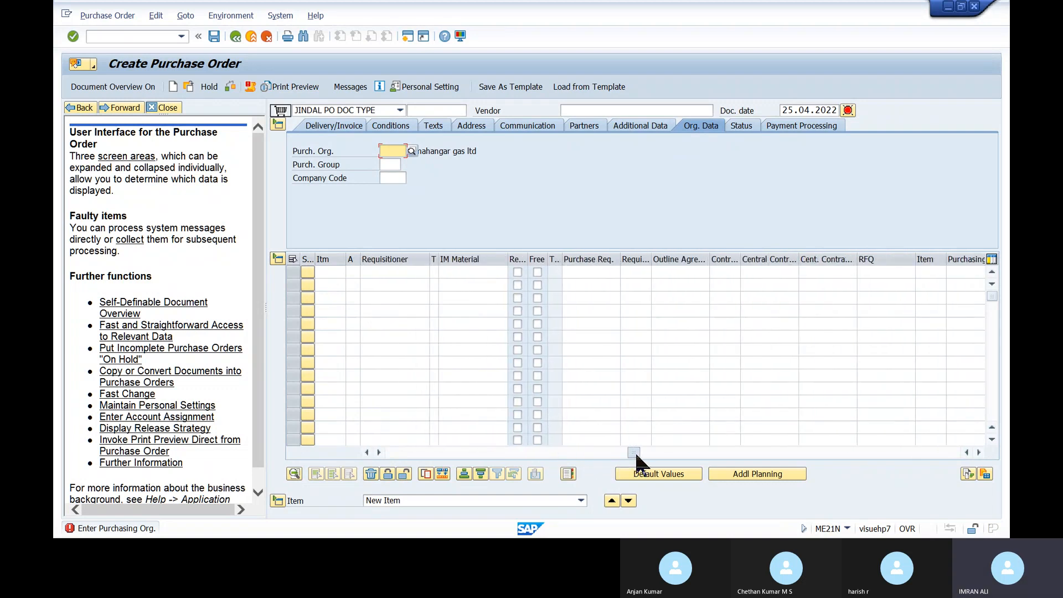
left_click(671, 271)
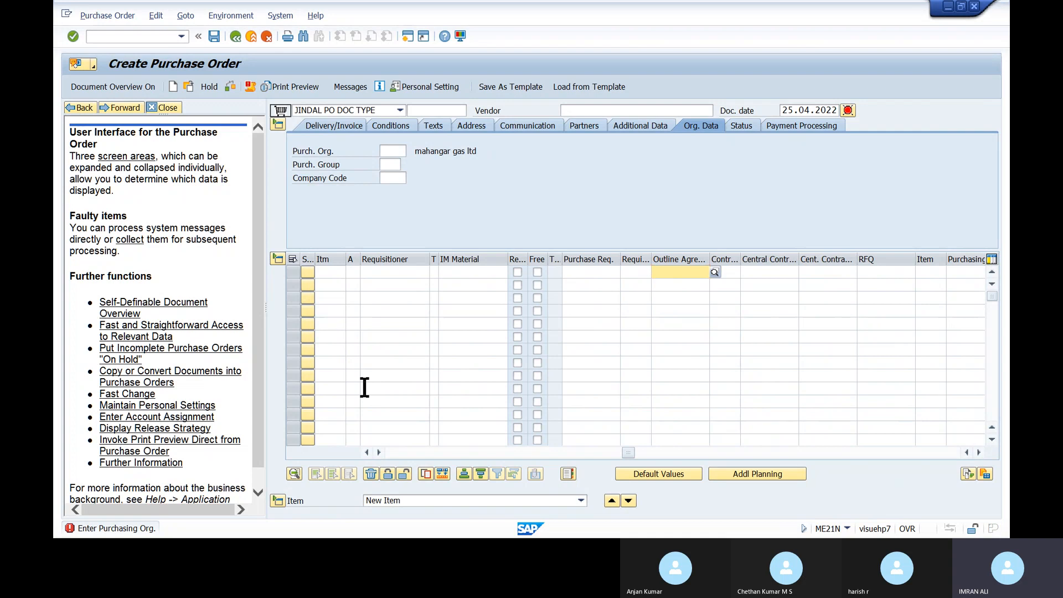
key("alt+Tab")
key("alt+Tab")
key("alt+Tab")
key("alt+Tab")
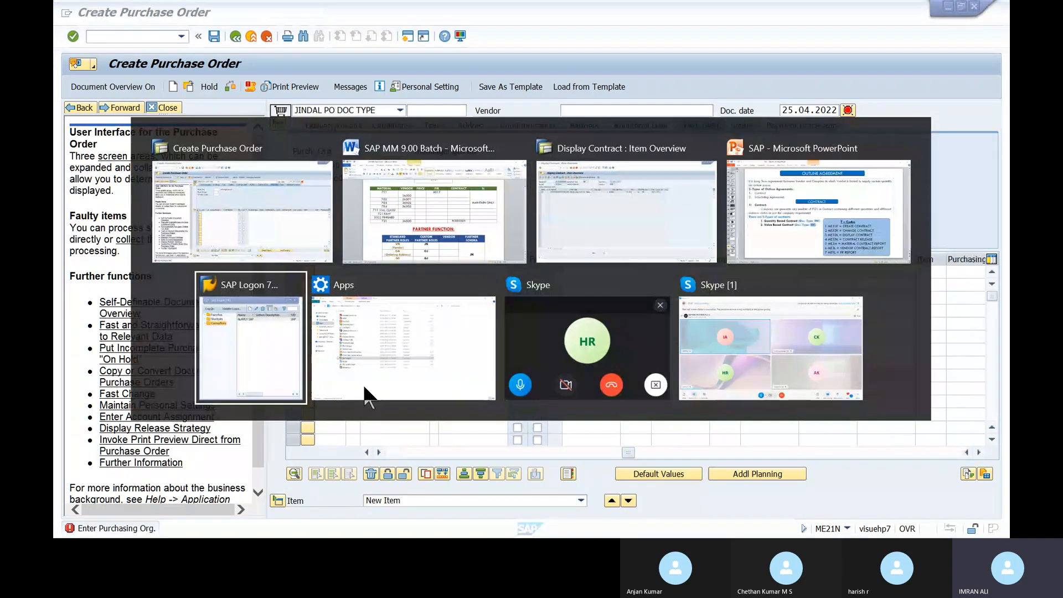
key("alt+Tab")
key("alt+Tab")
key("alt+Tab")
key("alt+Tab")
key("alt+Tab")
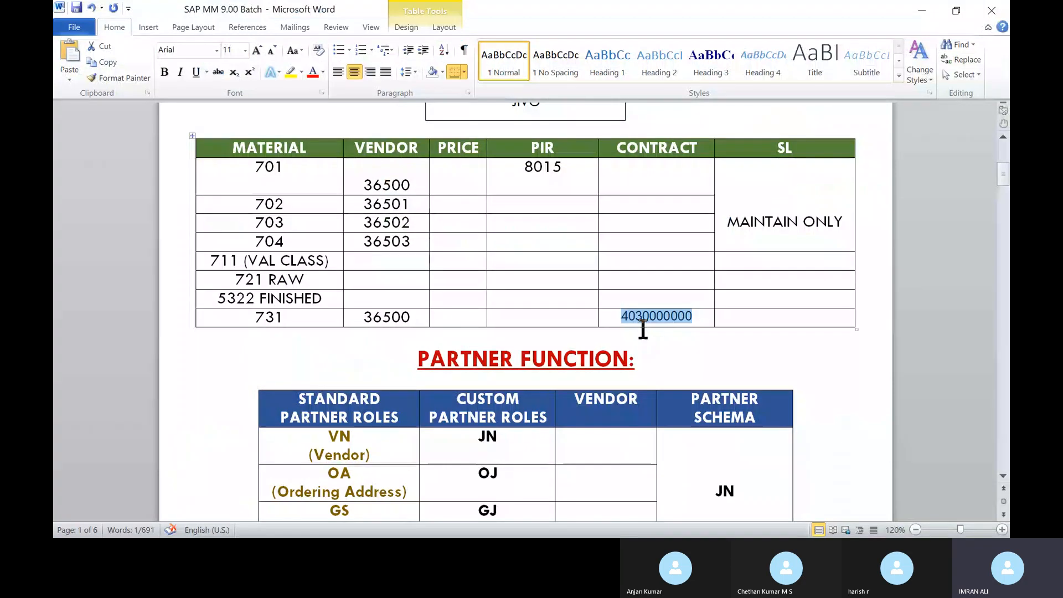
key("alt+Tab")
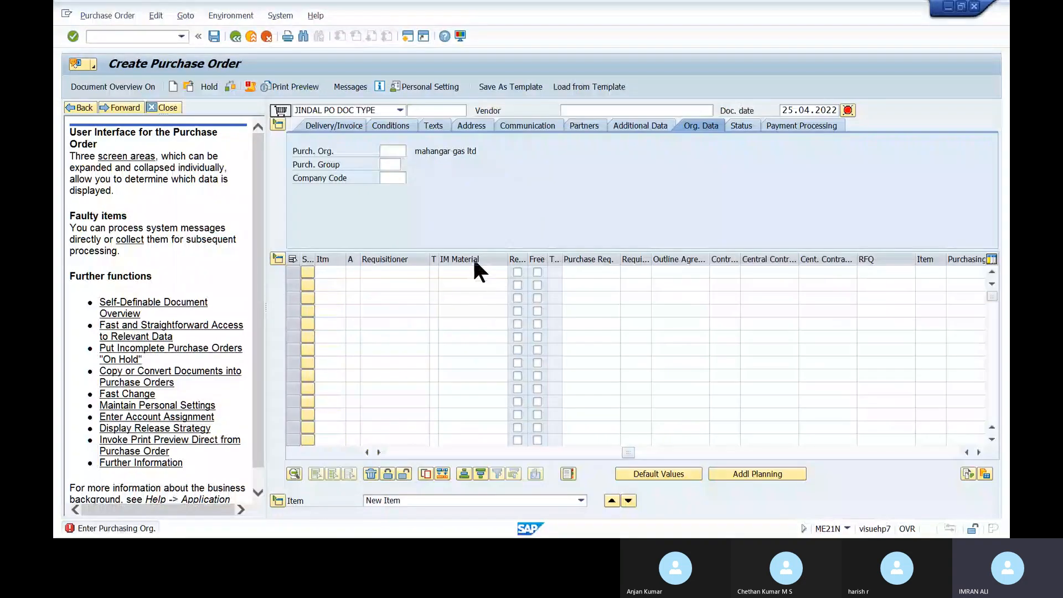
key("ctrl+v")
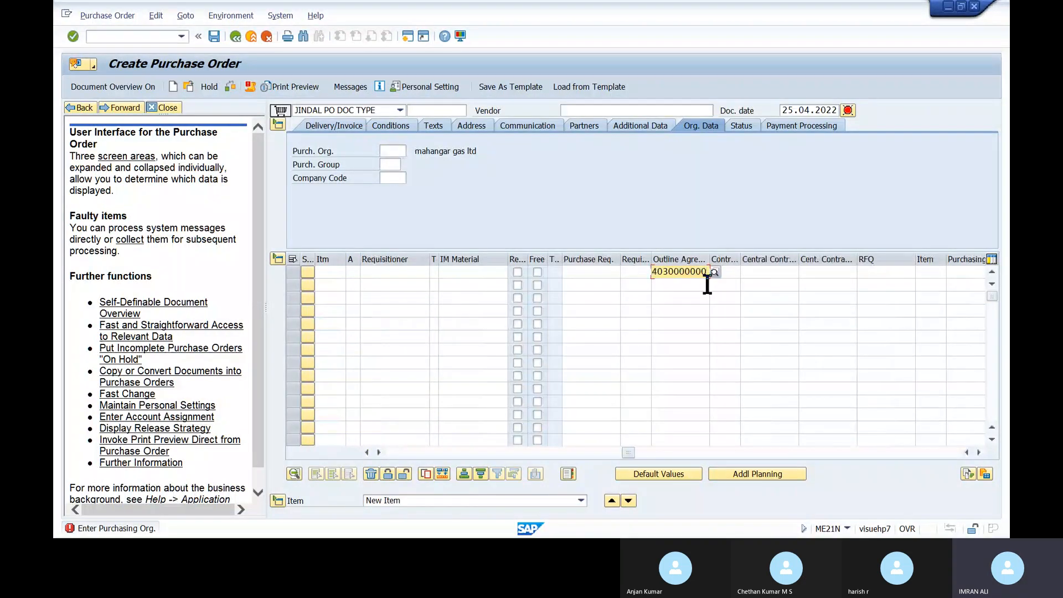
key("Return")
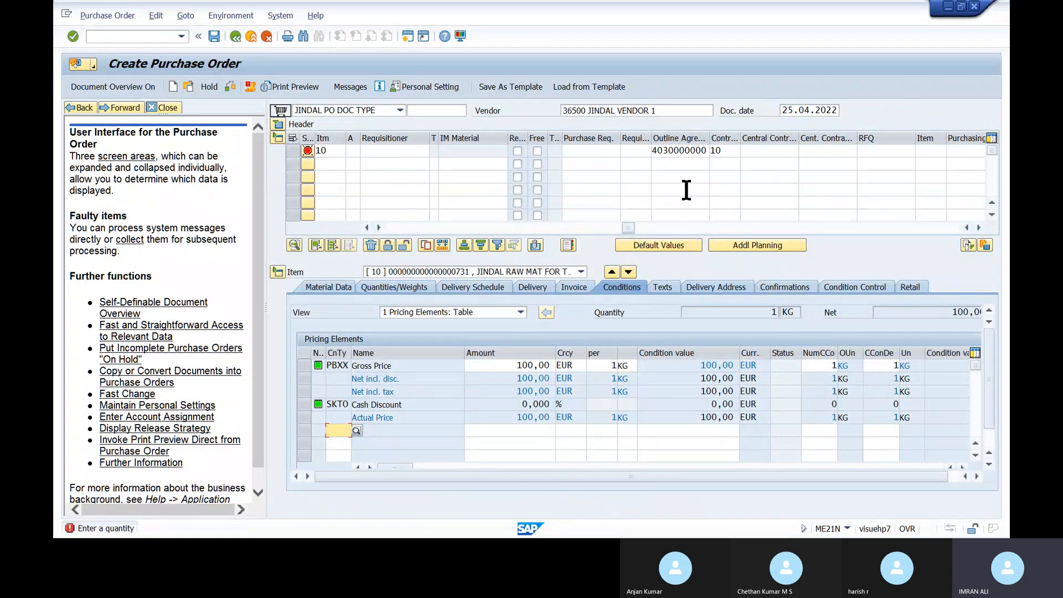
Abandon the current purchase order and start a blank one with transaction ME21N
left_click(168, 36)
type("/NME21")
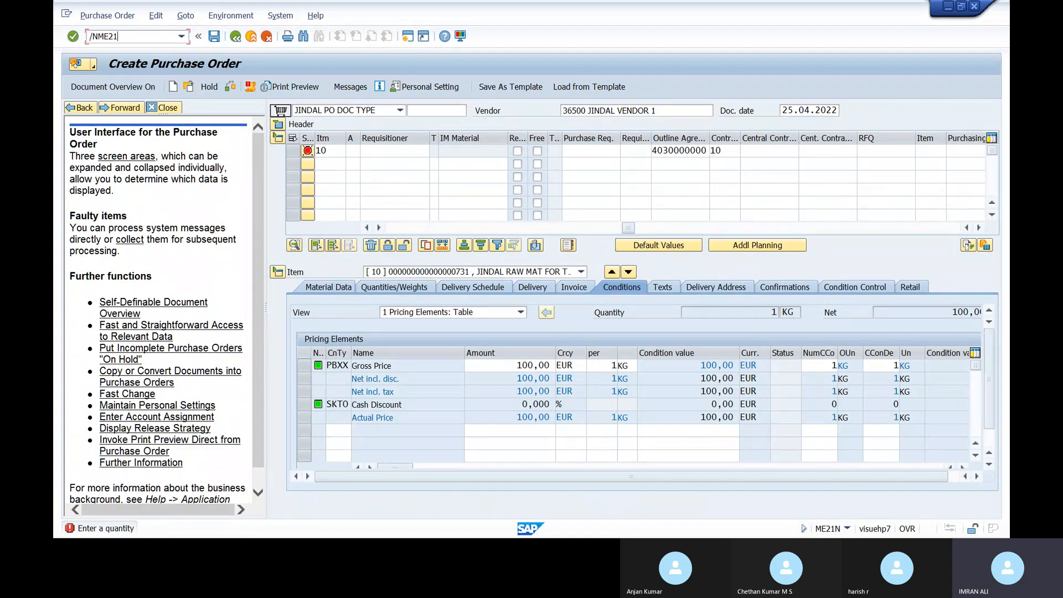
type("N")
key("Return")
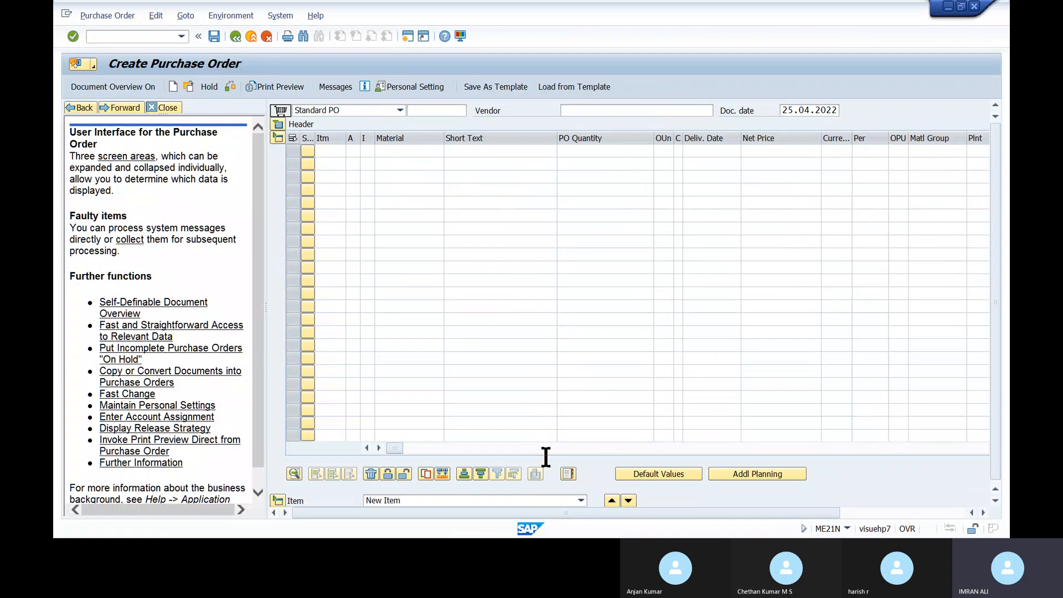
Close the help text and list My purchase requisitions in the document overview
left_click_drag(397, 449, 615, 426)
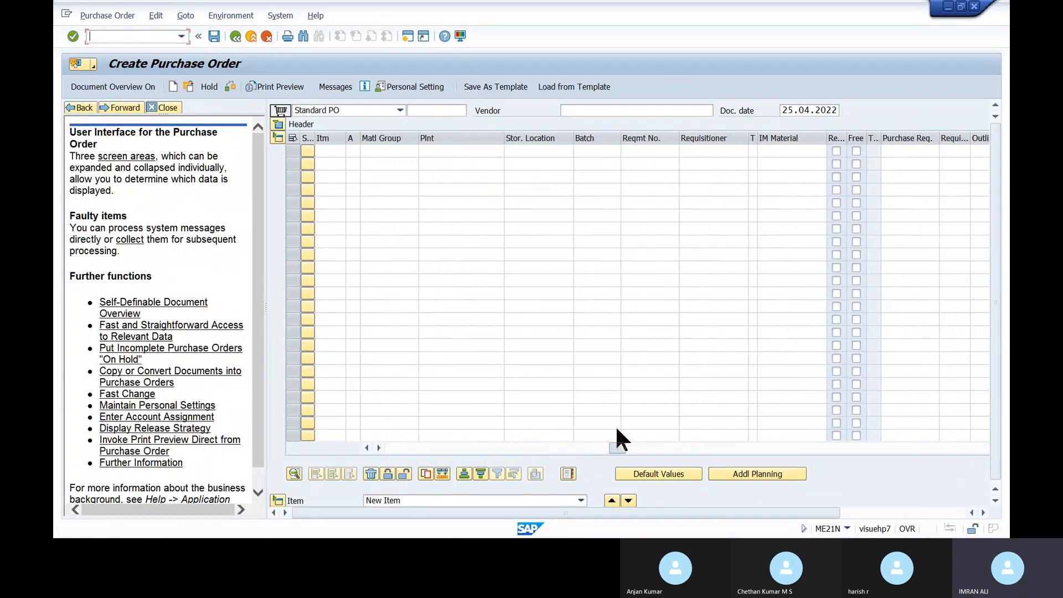
left_click(924, 151)
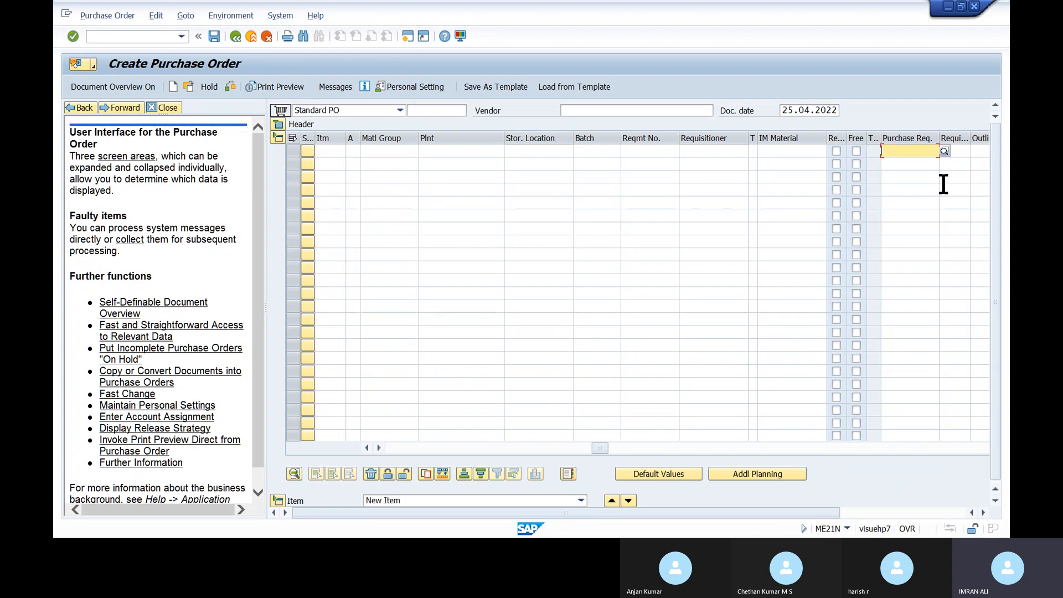
left_click(174, 109)
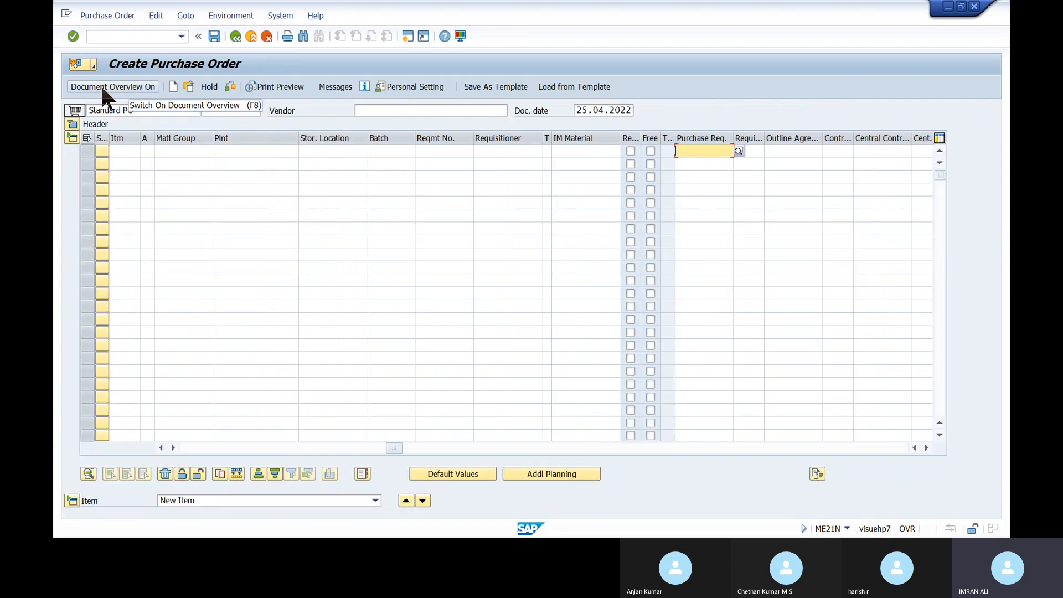
left_click(101, 87)
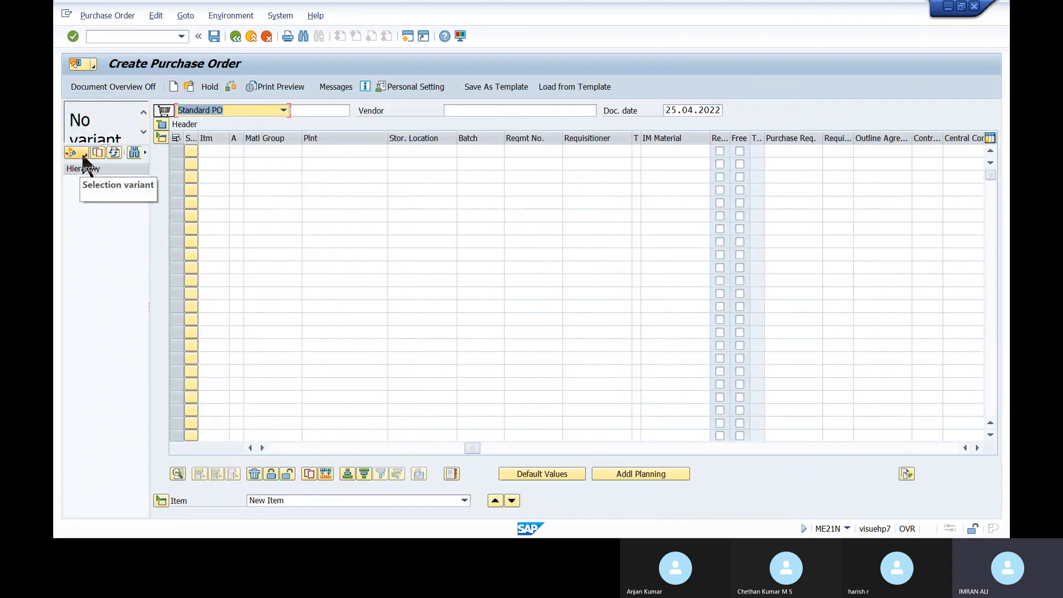
left_click(83, 155)
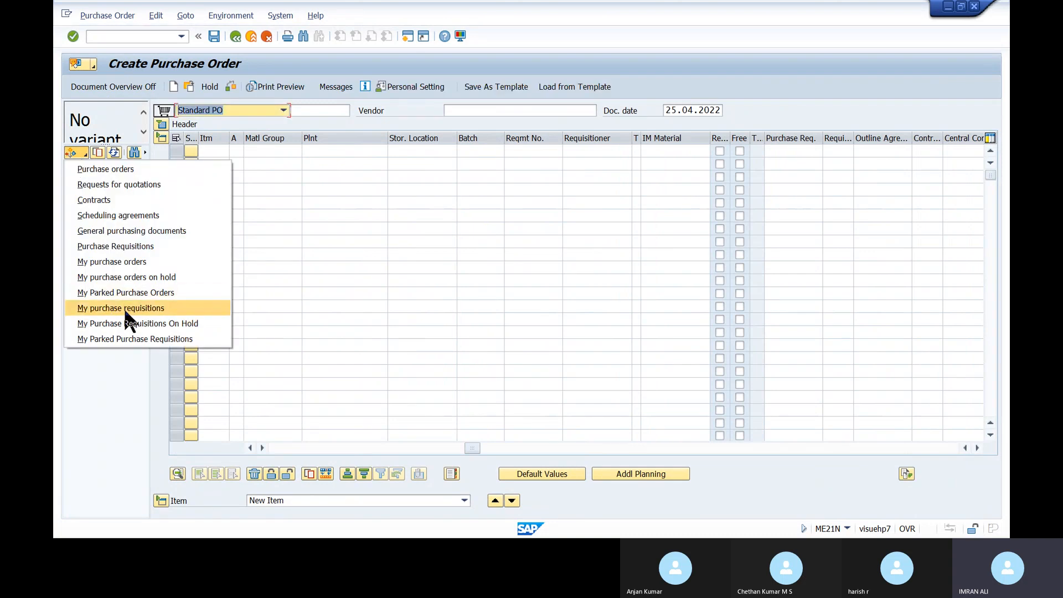
left_click(142, 309)
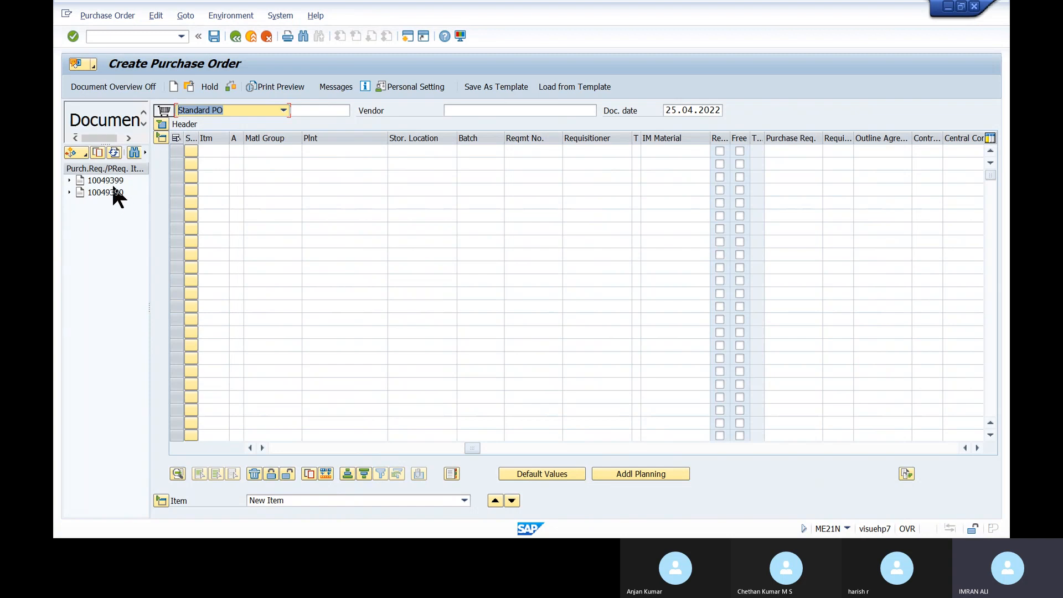
Enter the newly created requisition's number as the first purchase order item's purchase requisition reference
left_click(112, 181)
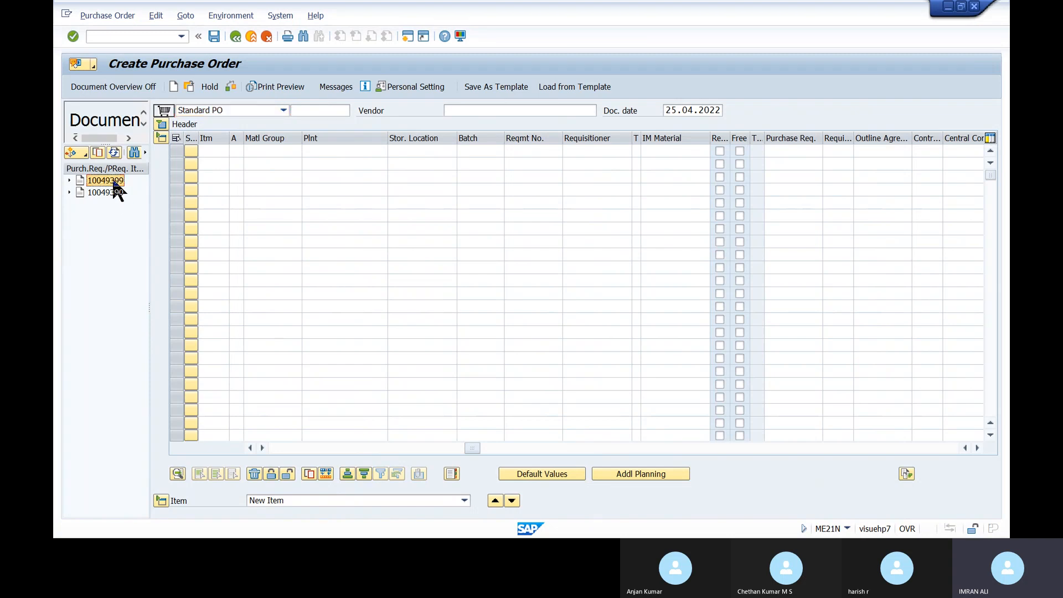
left_click(773, 150)
type("10049399")
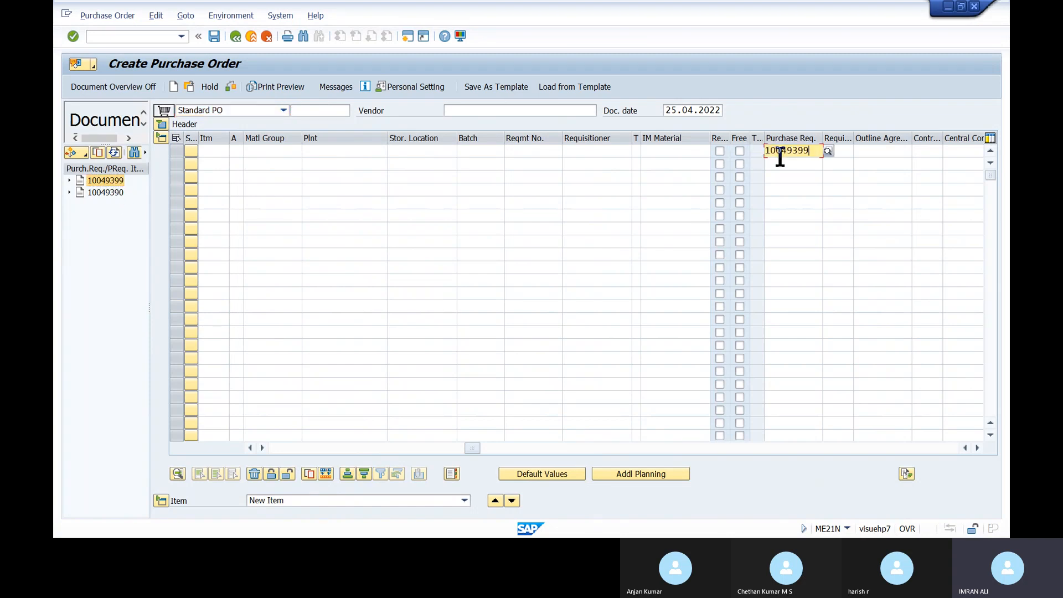
key("Return")
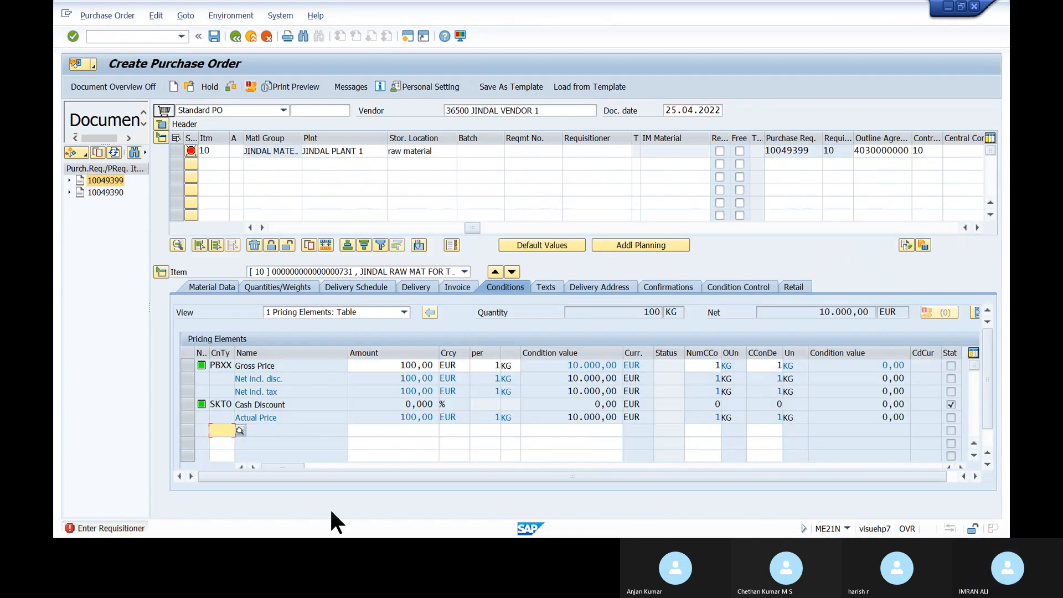
Examine the PO quantity and net price adopted in the purchase order's first item
left_click_drag(472, 227, 289, 237)
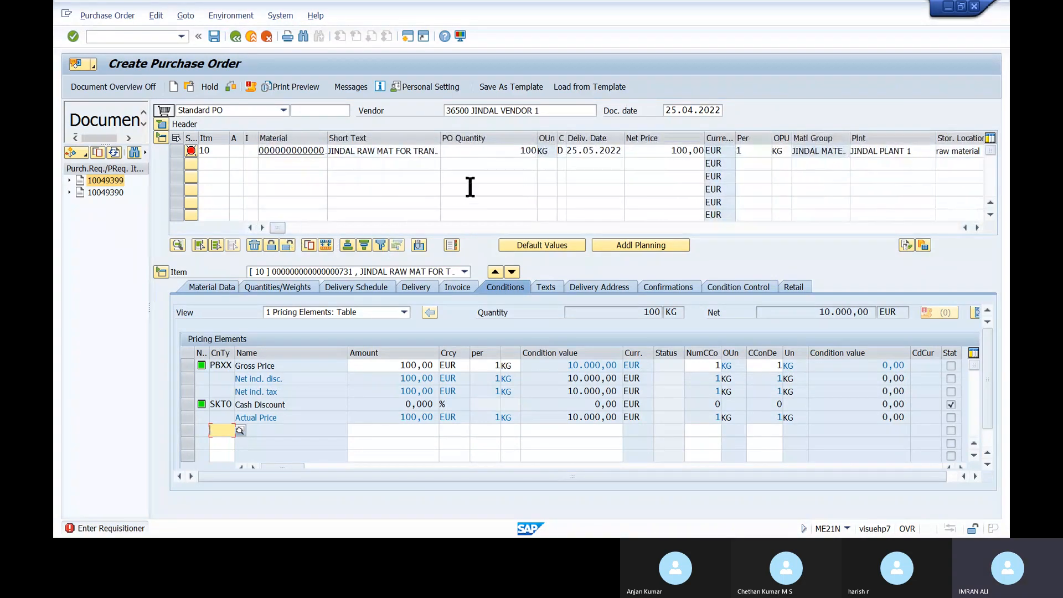
double_click(507, 151)
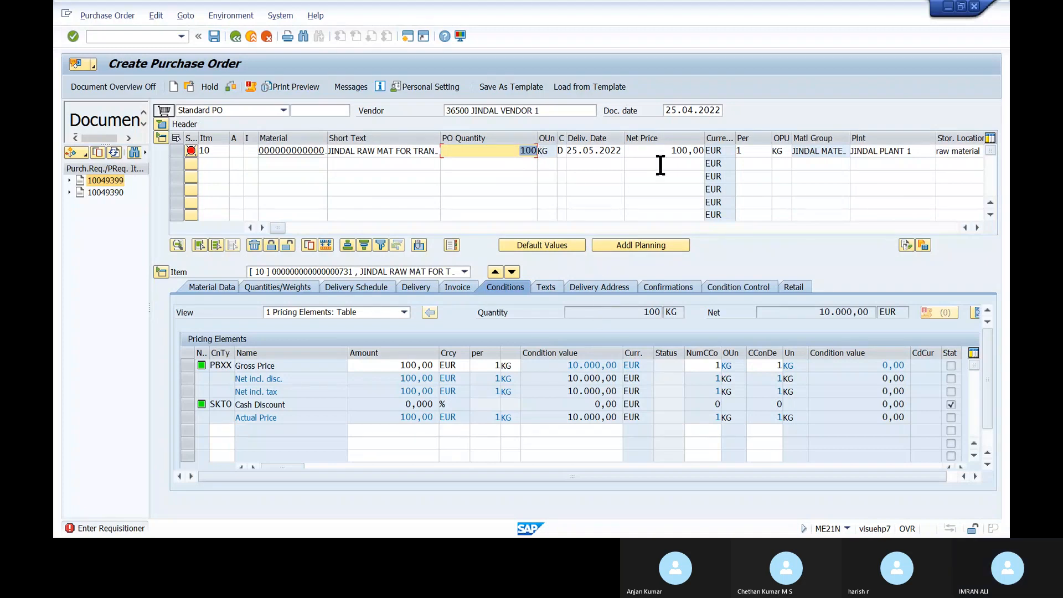
double_click(669, 151)
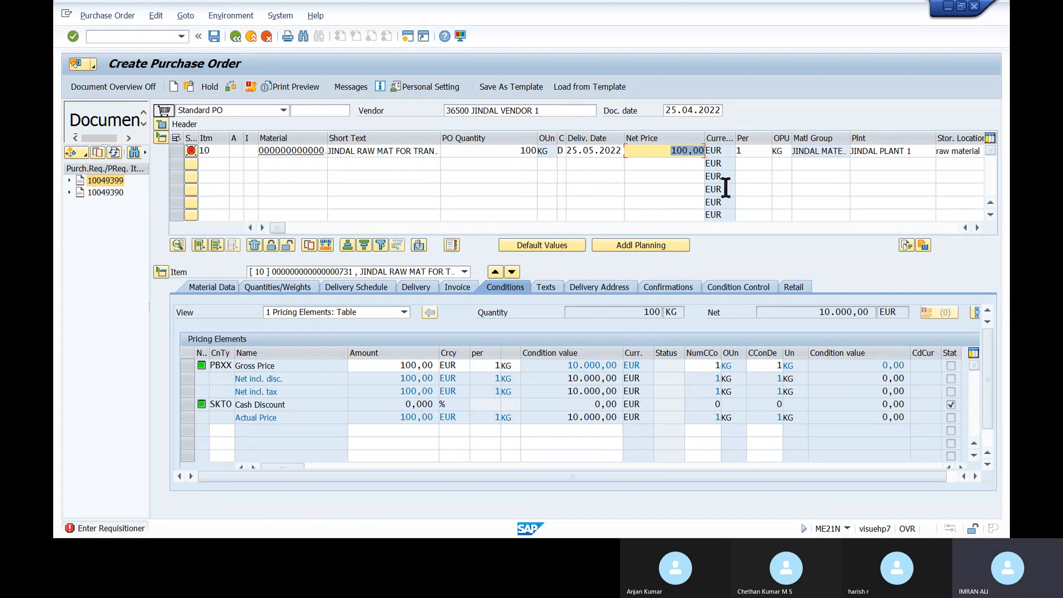
left_click(507, 149)
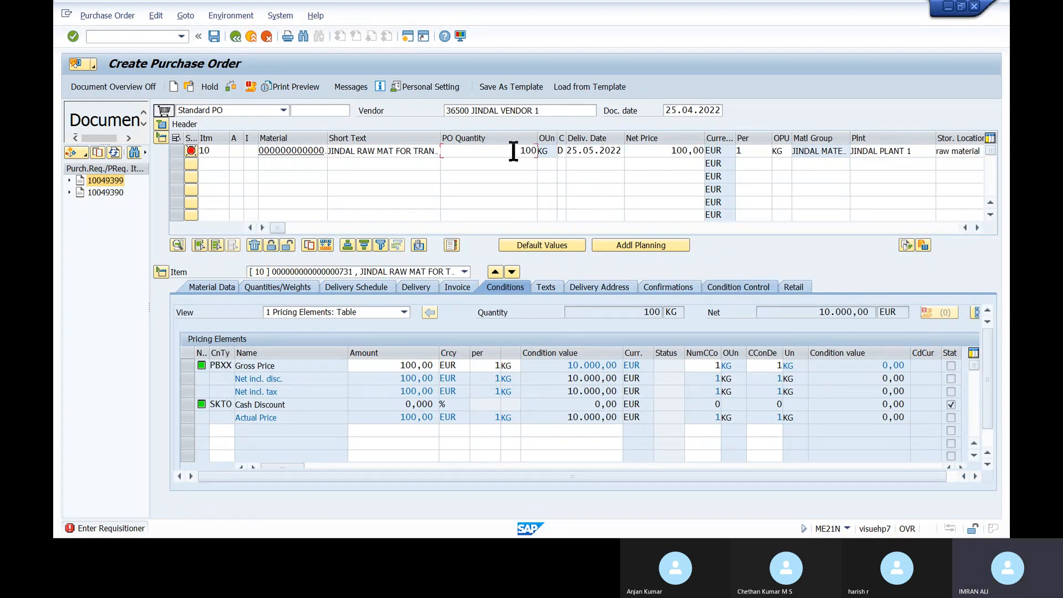
Set the net price of purchase order item 10 to 10 EUR
left_click(662, 149)
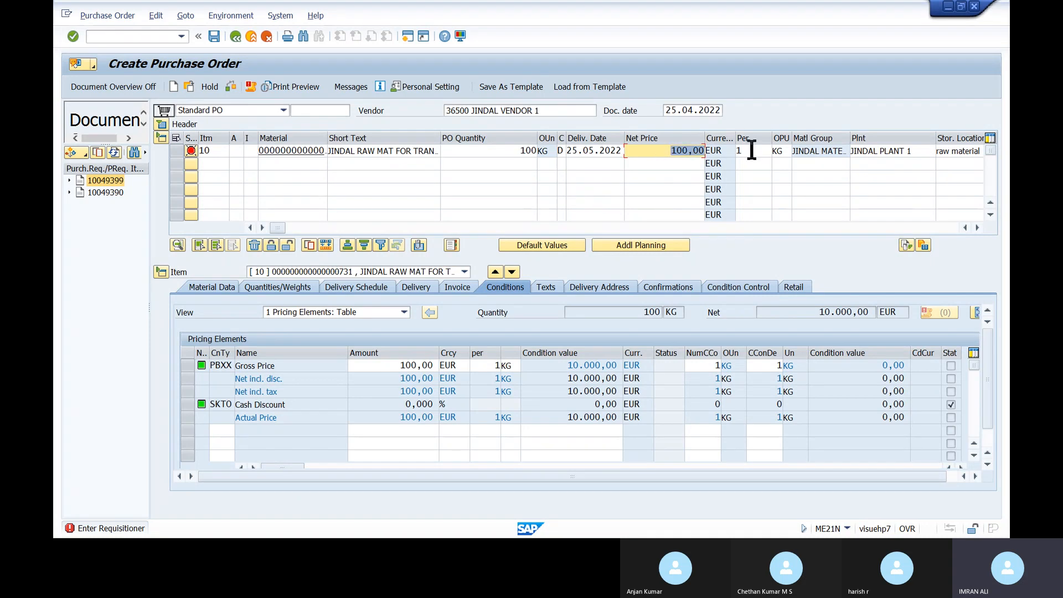
left_click(977, 228)
left_click(978, 228)
left_click(978, 227)
left_click(977, 227)
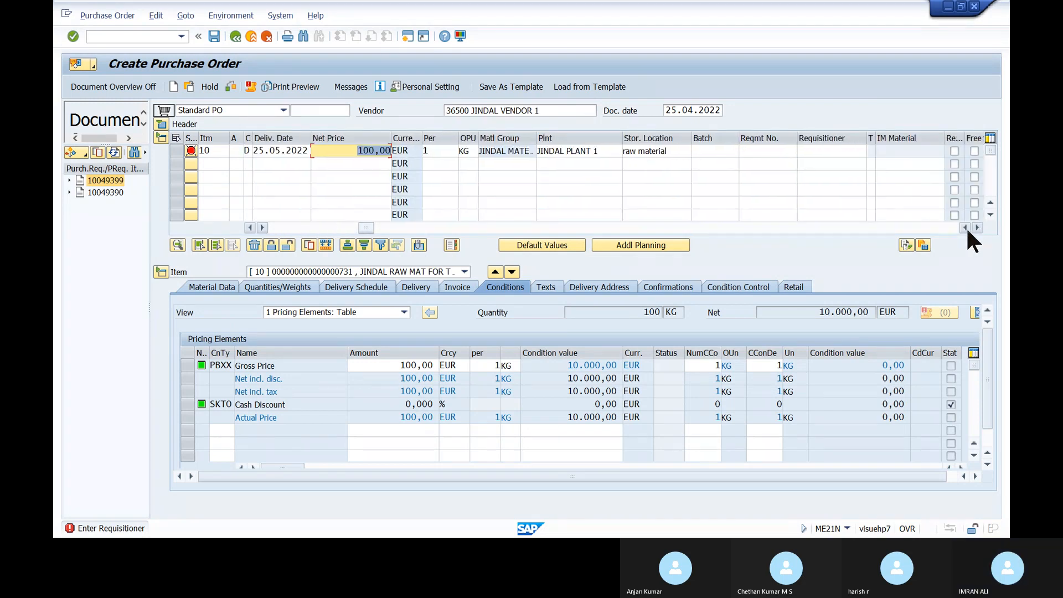
left_click(966, 227)
left_click(965, 227)
left_click(965, 227)
left_click(965, 227)
type("10")
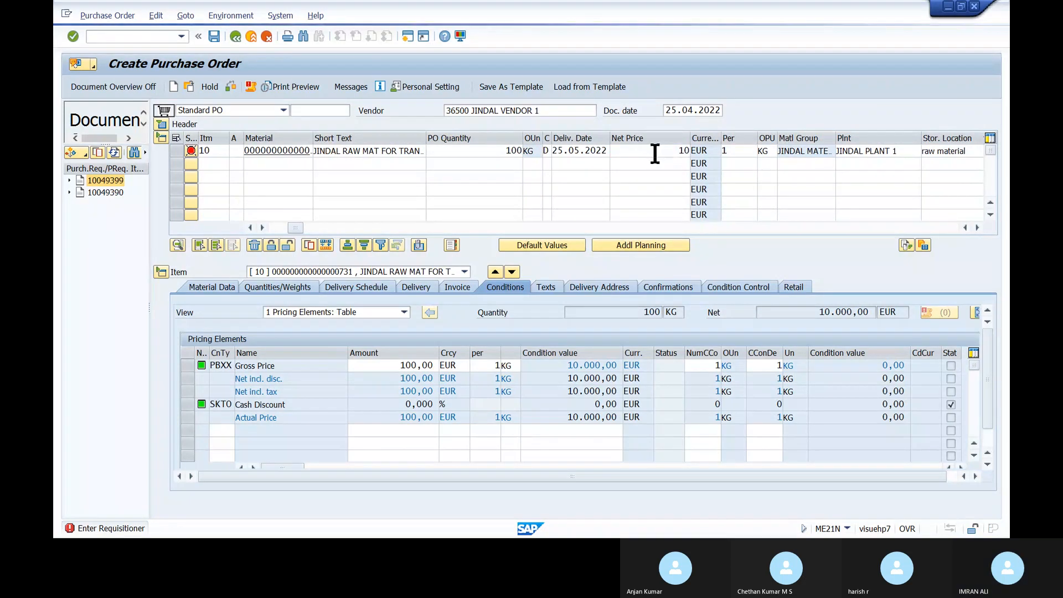
key("Return")
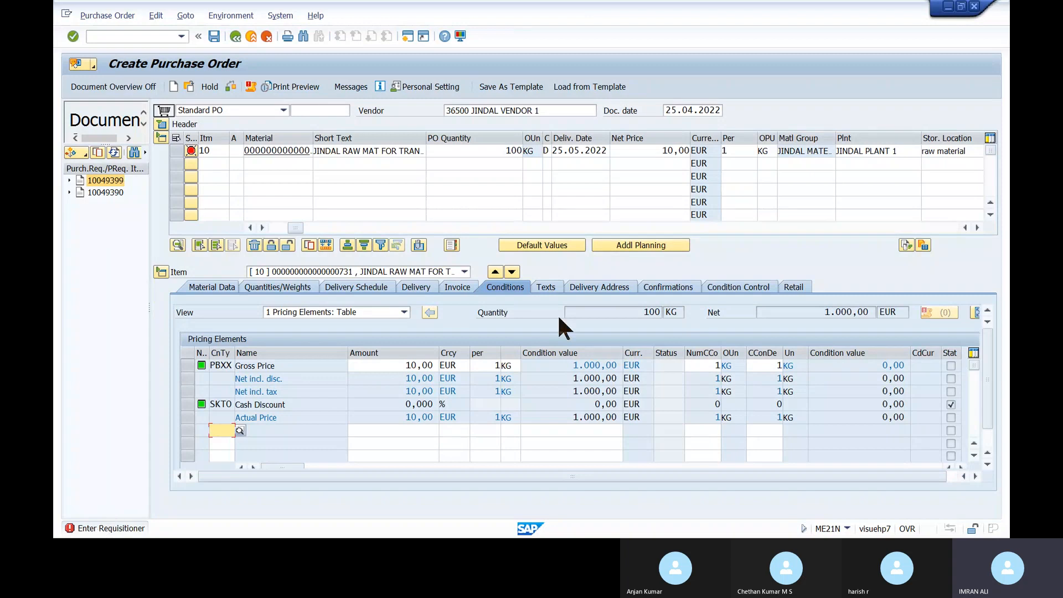
Enter APEX as the requisitioner of purchase order item 10
left_click(977, 228)
left_click(868, 150)
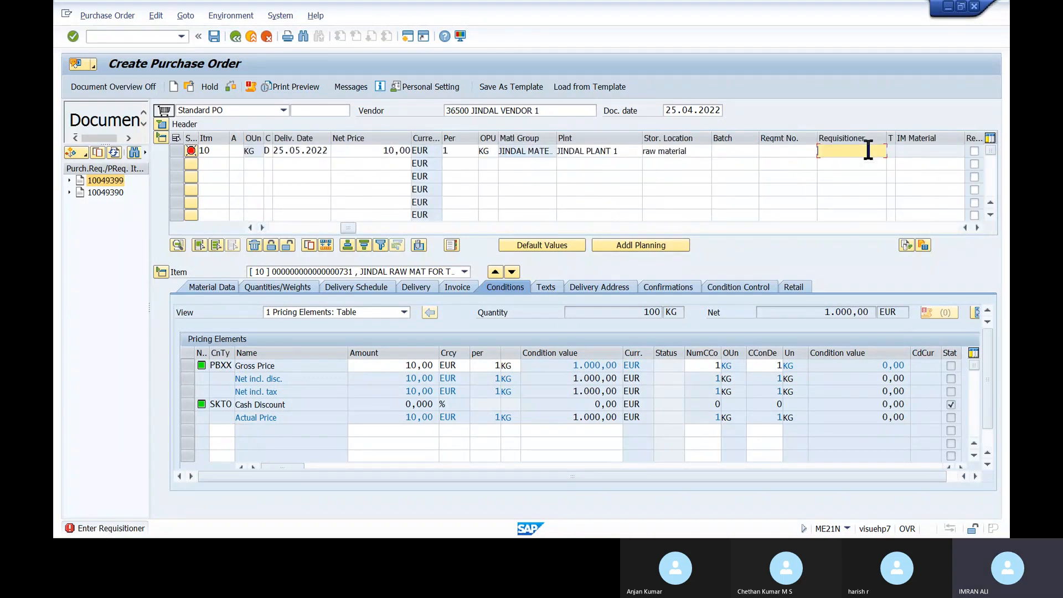
type("APEX")
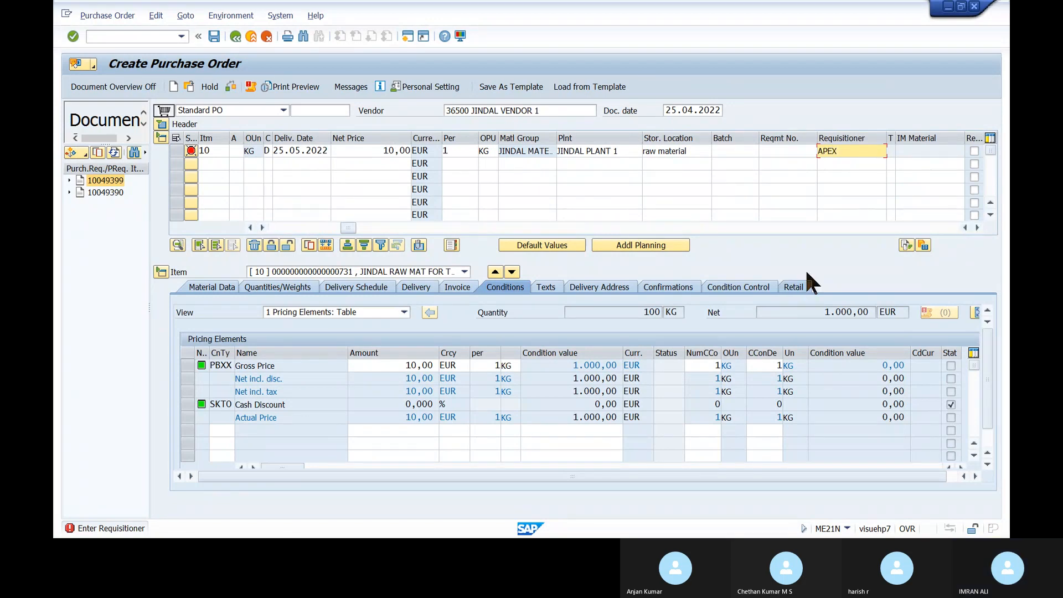
key("Return")
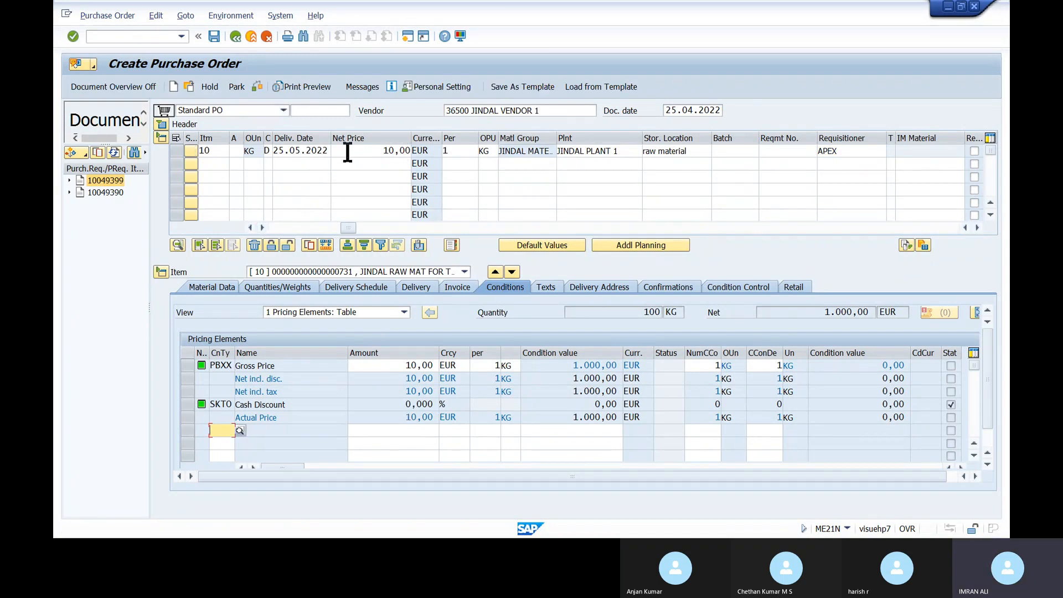
Check the purchase order along with its output messages and save it
left_click(255, 87)
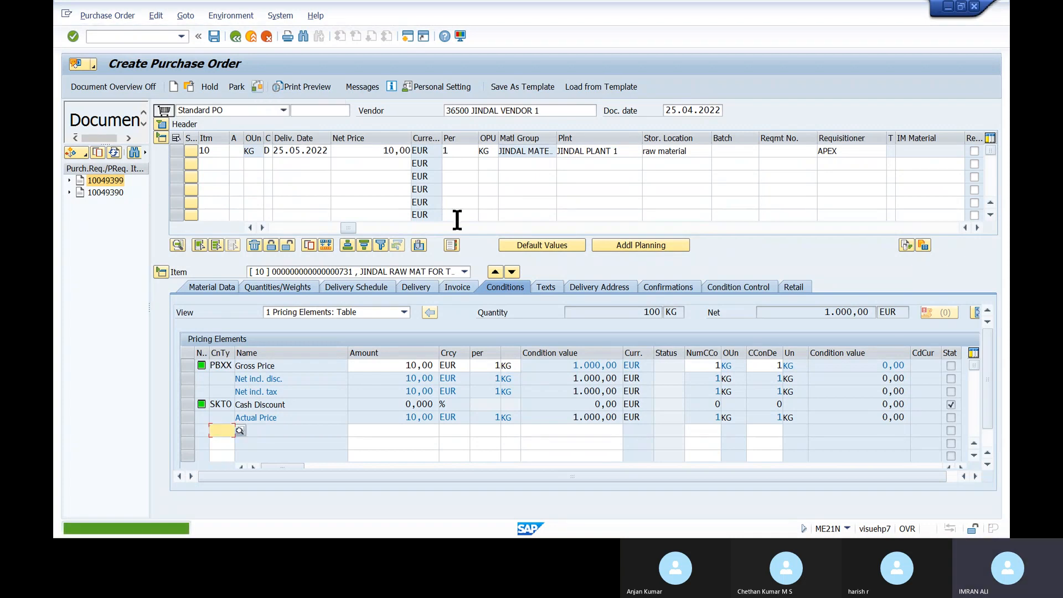
left_click(364, 84)
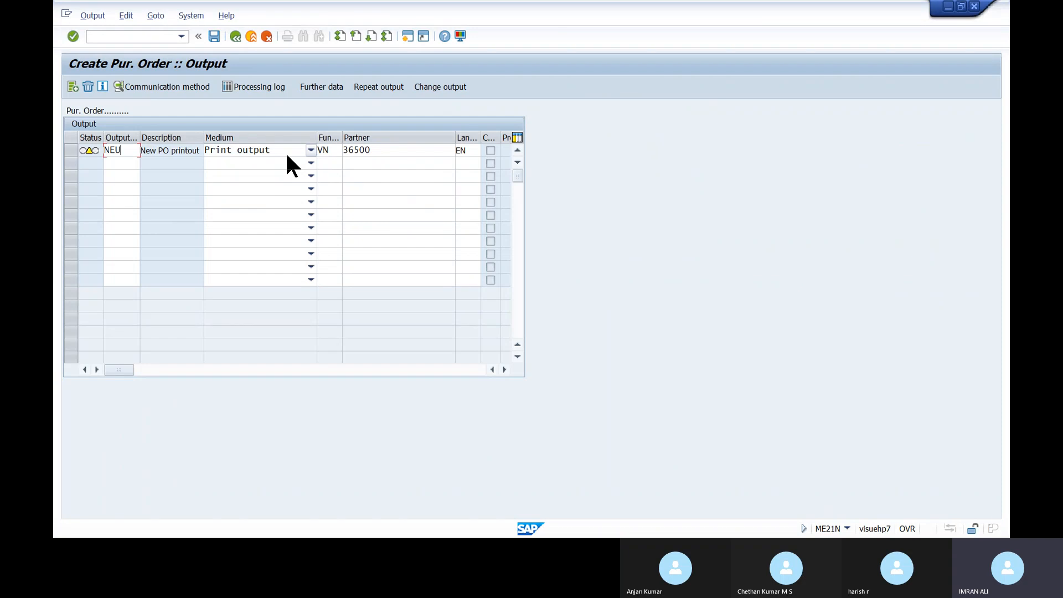
left_click(213, 36)
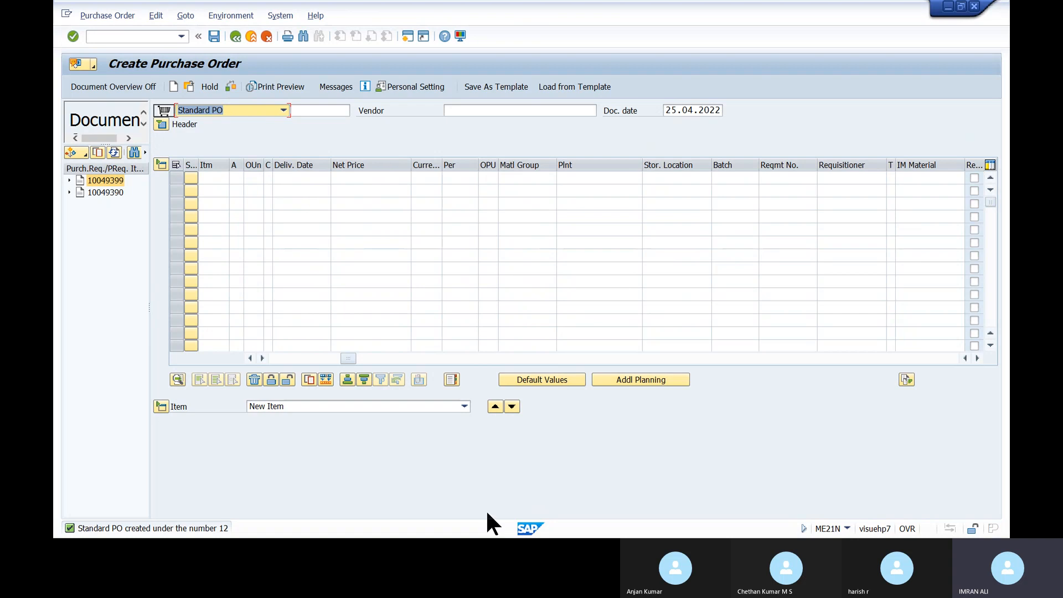
Switch to the contract session and redisplay the quantity contract's item overview with transaction ME33K
key("alt+Tab")
key("alt+Tab")
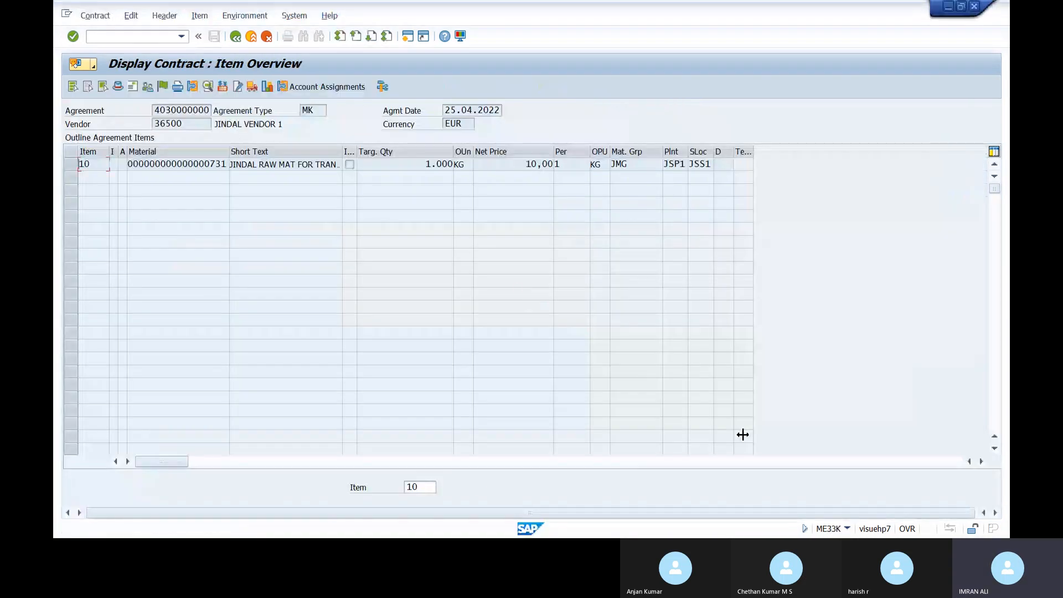
left_click(236, 37)
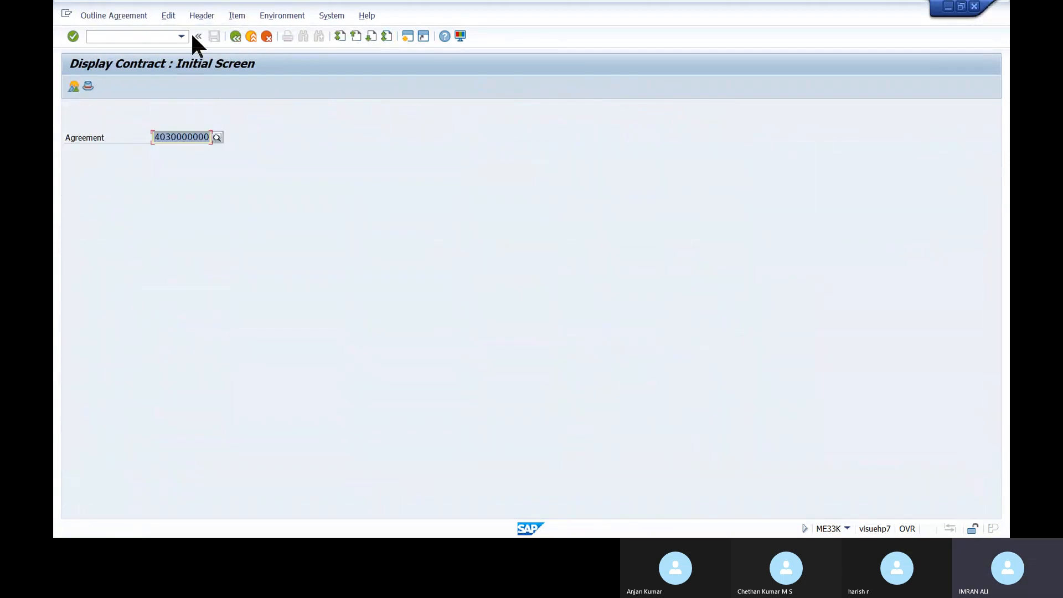
left_click(183, 37)
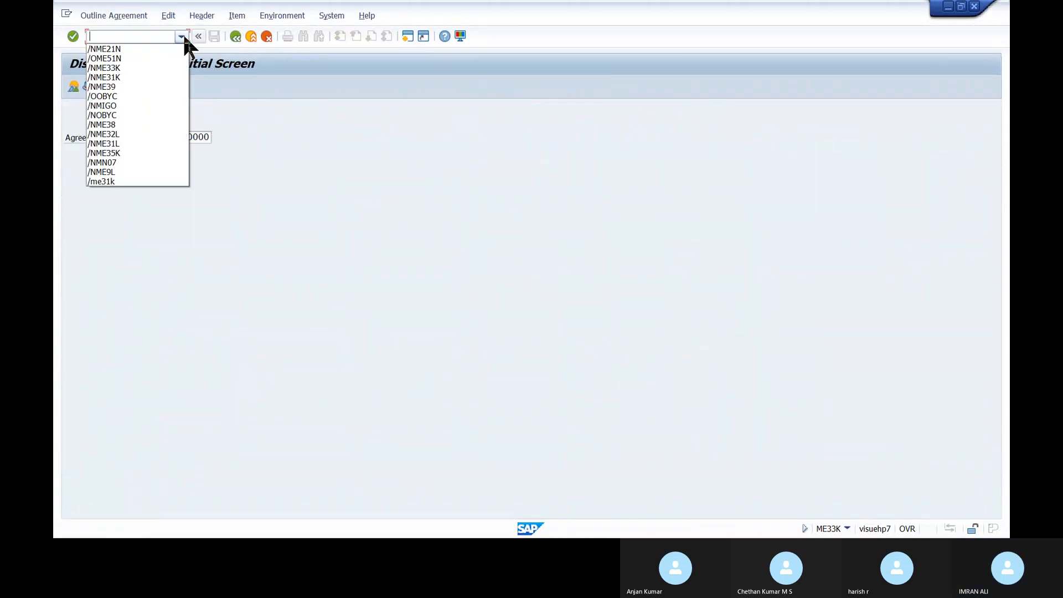
left_click(160, 68)
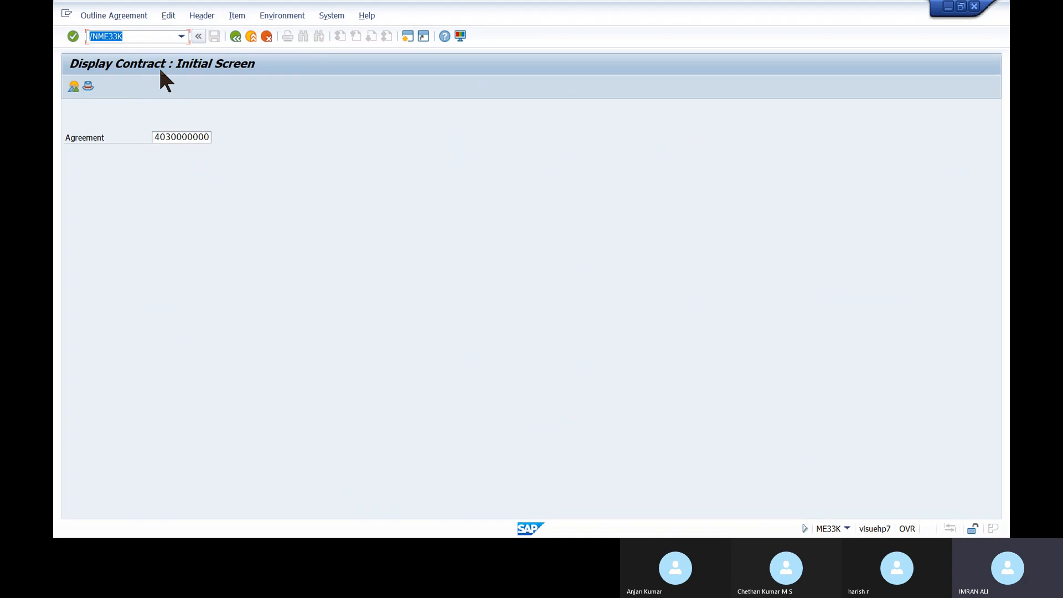
key("Return")
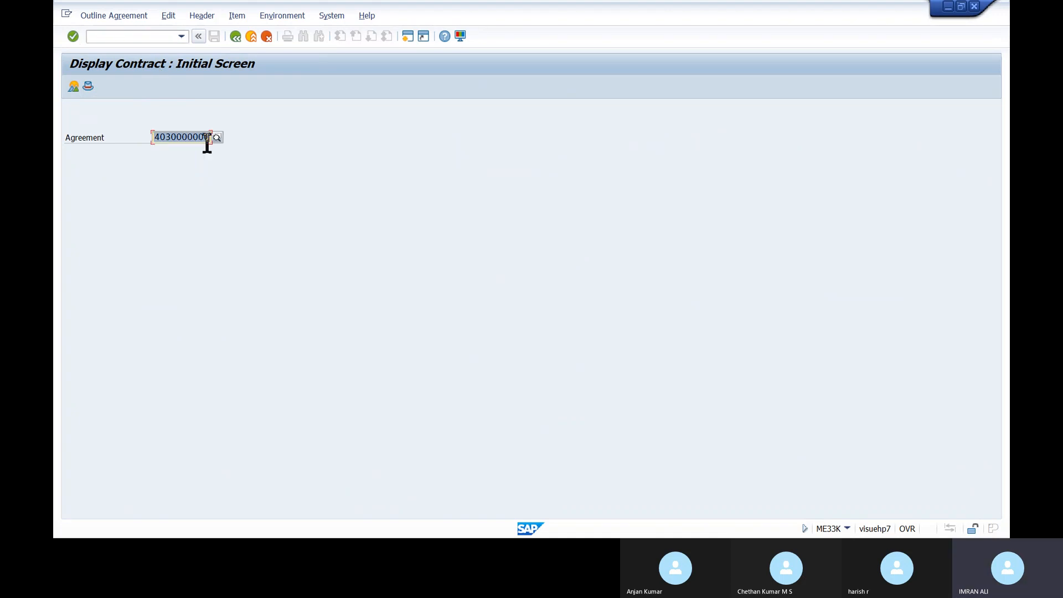
key("Return")
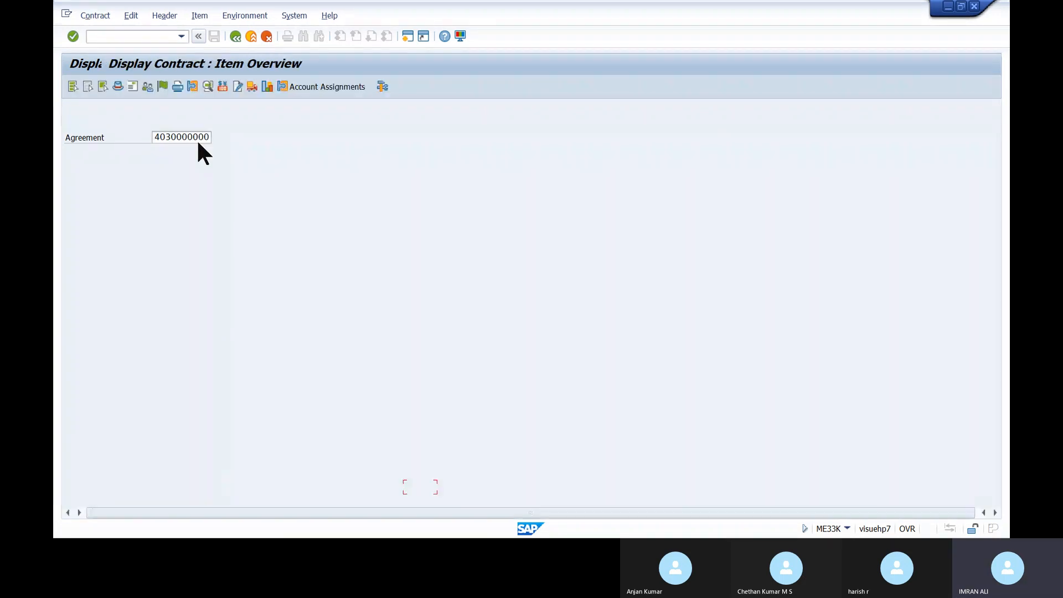
Examine the release order documentation of contract item 10 and return to the contract display's initial screen
left_click(70, 164)
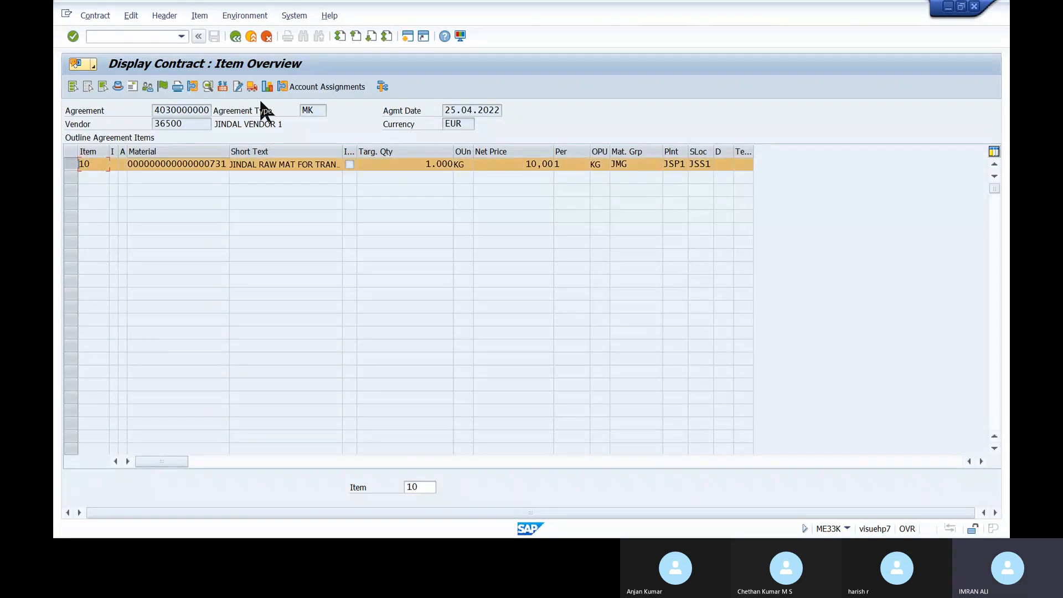
left_click(266, 86)
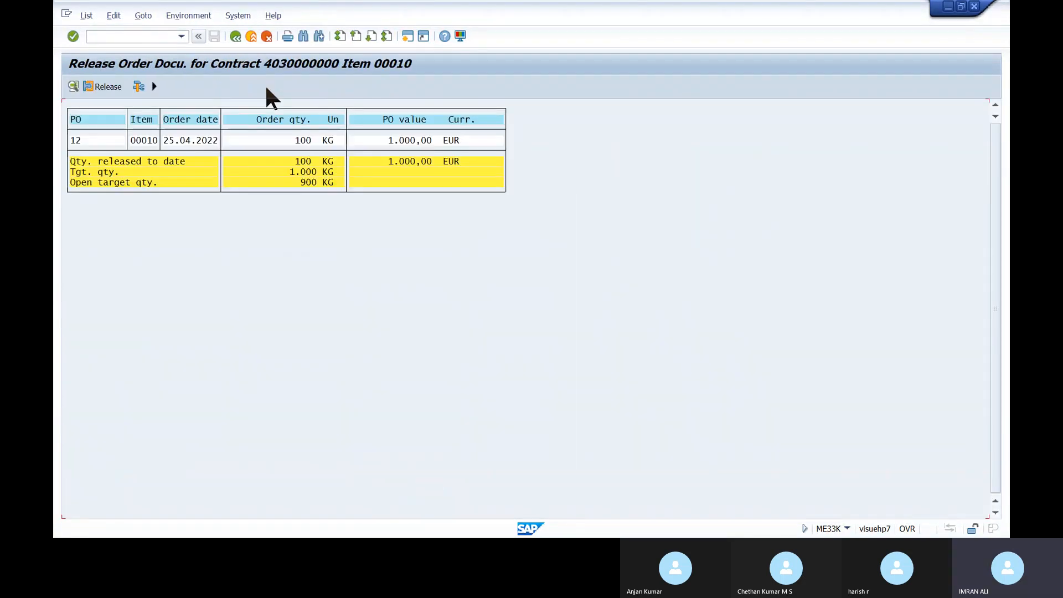
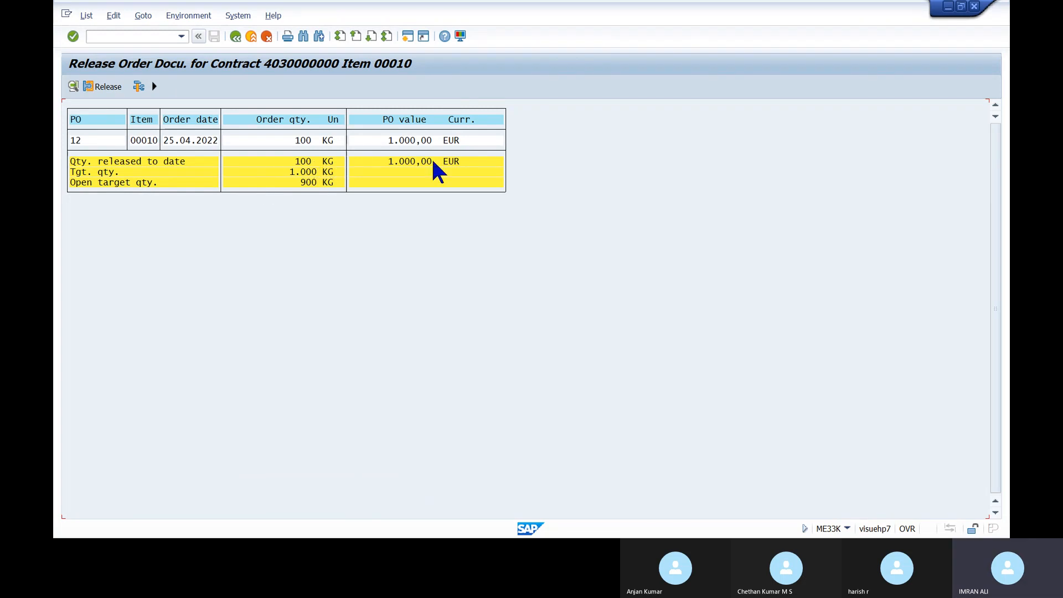
left_click(402, 163)
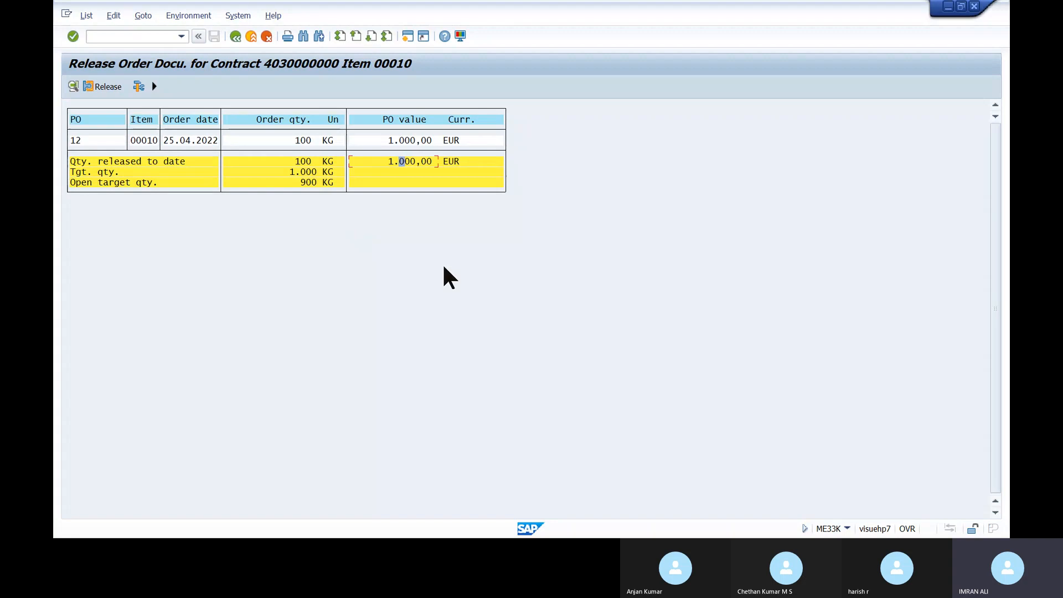
left_click(235, 36)
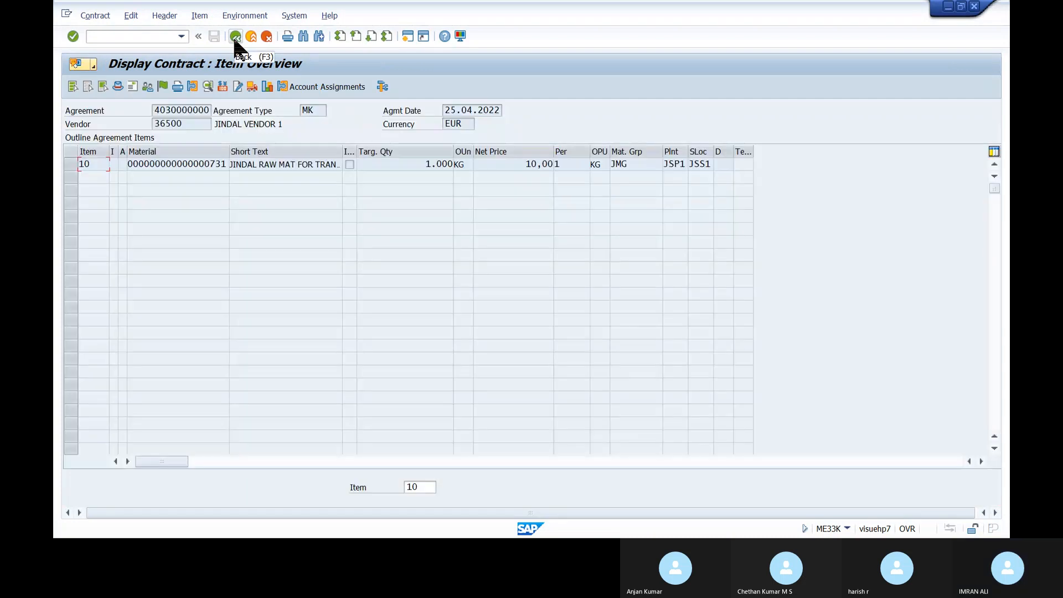
left_click(235, 37)
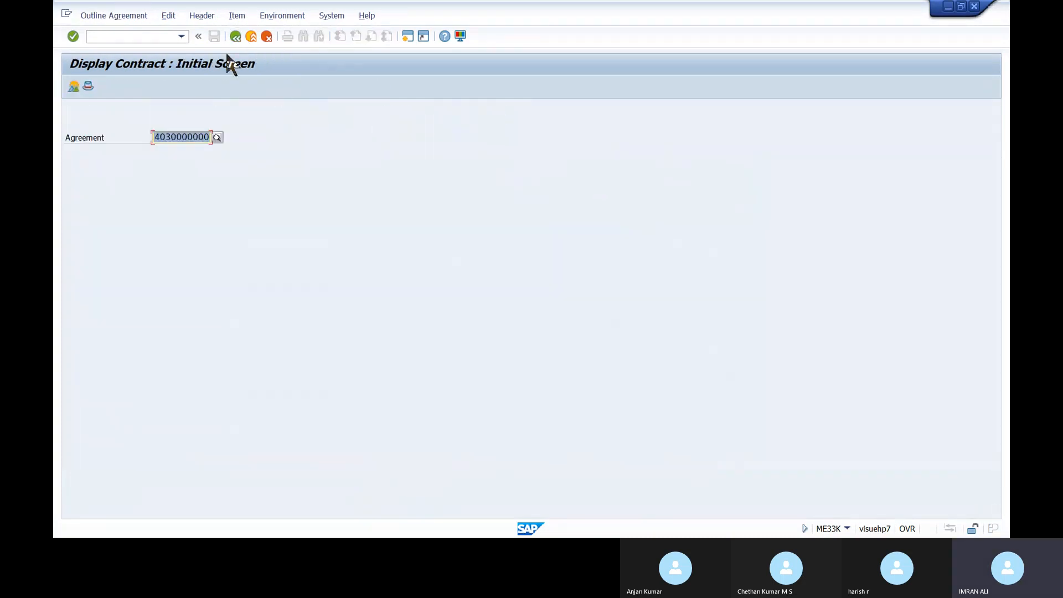
Start a new contract with transaction ME31K and enter vendor 36500
left_click(182, 36)
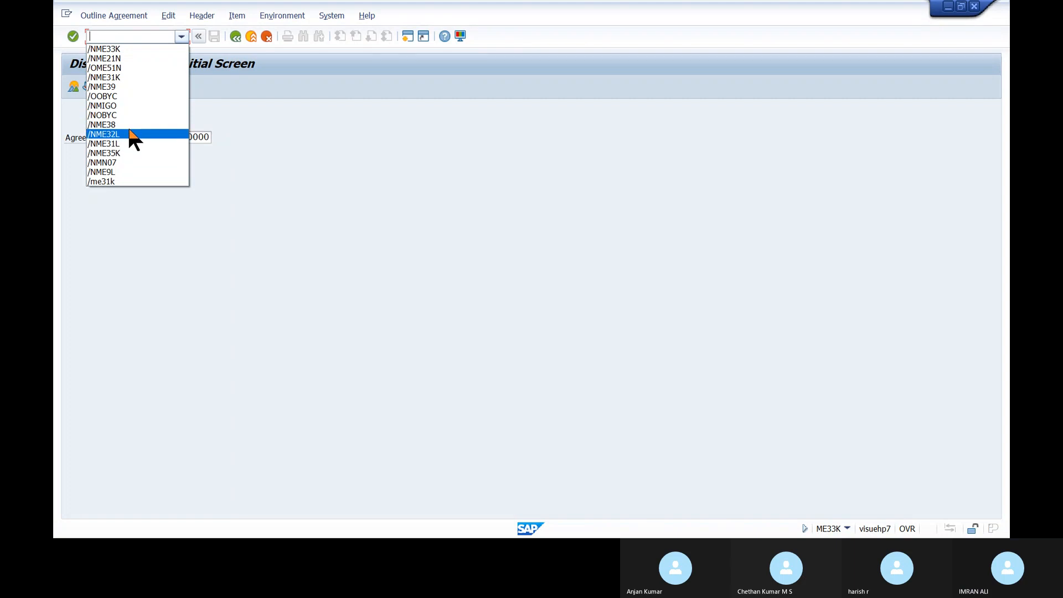
left_click(128, 77)
key("Return")
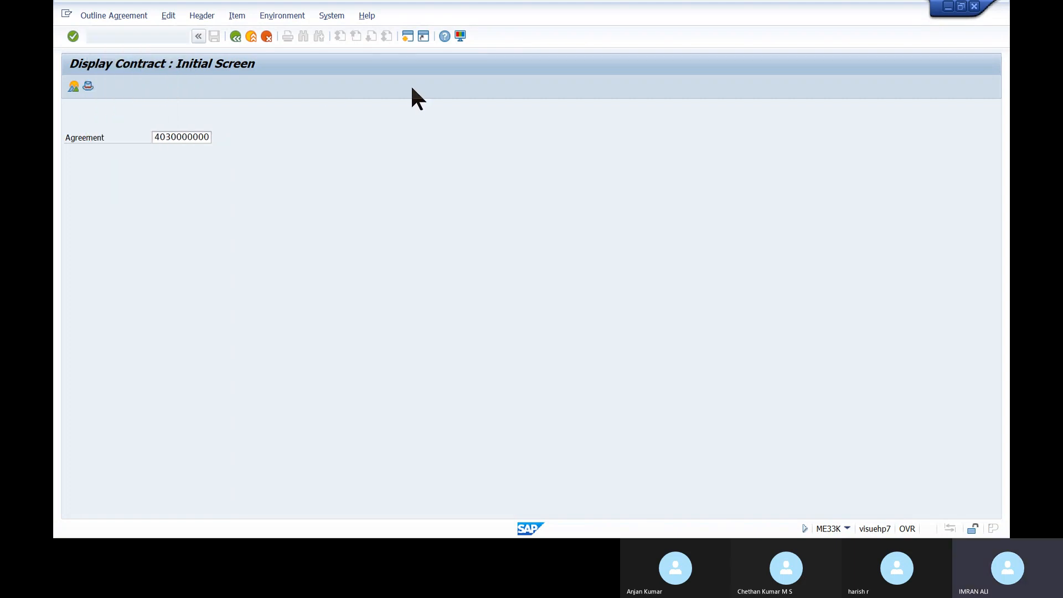
left_click(216, 111)
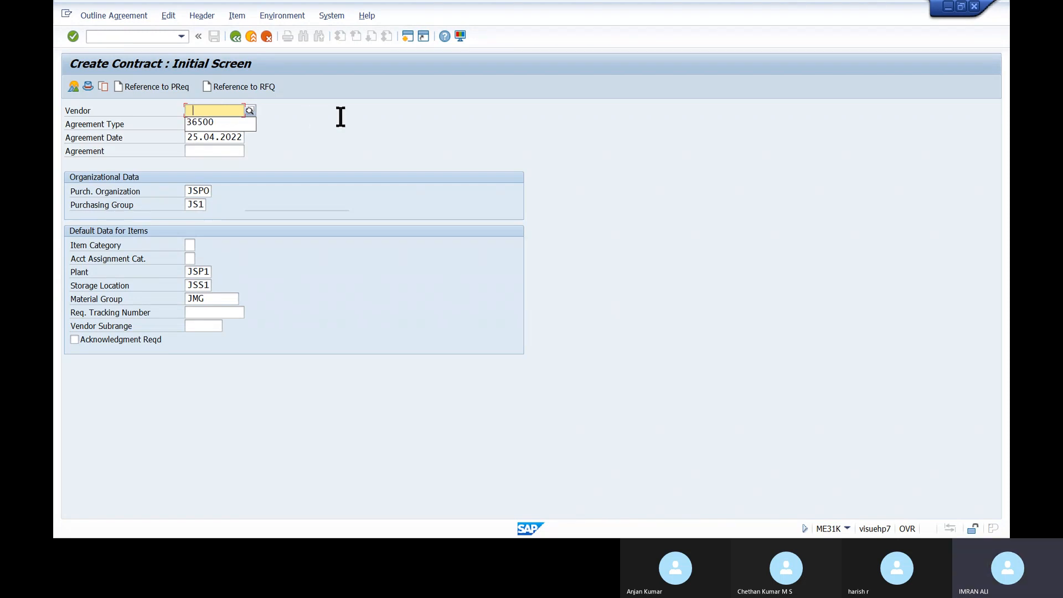
left_click(211, 123)
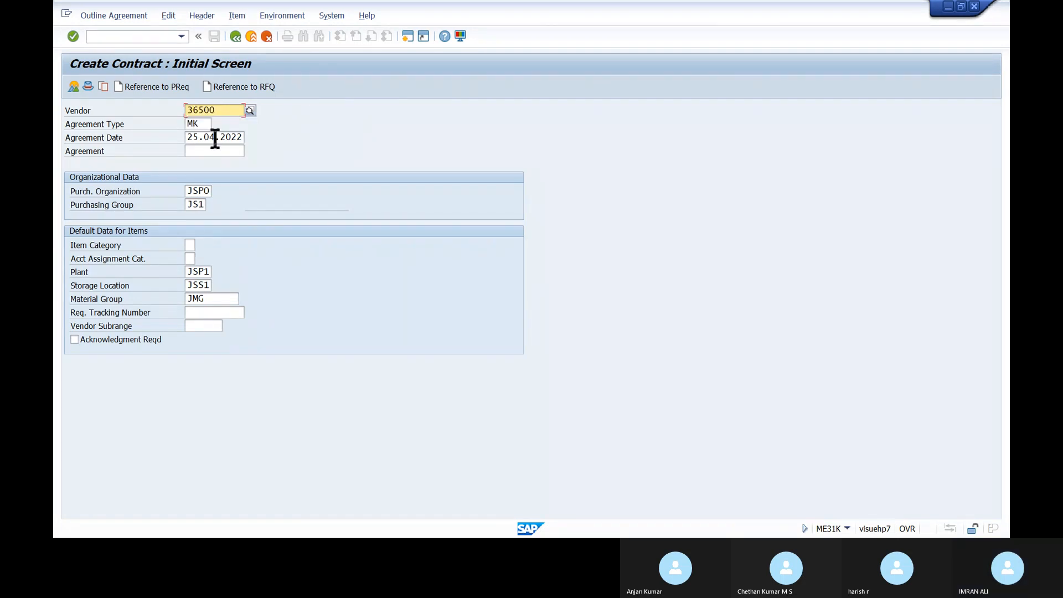
Choose WK (Value contract) as the agreement type and proceed to the contract's header data
left_click(204, 125)
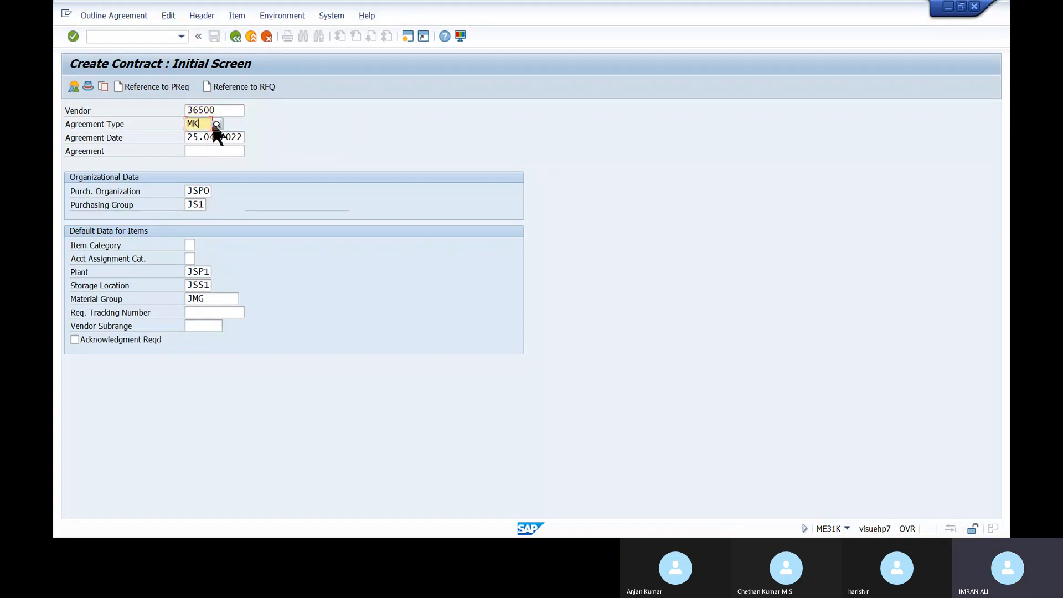
left_click(216, 124)
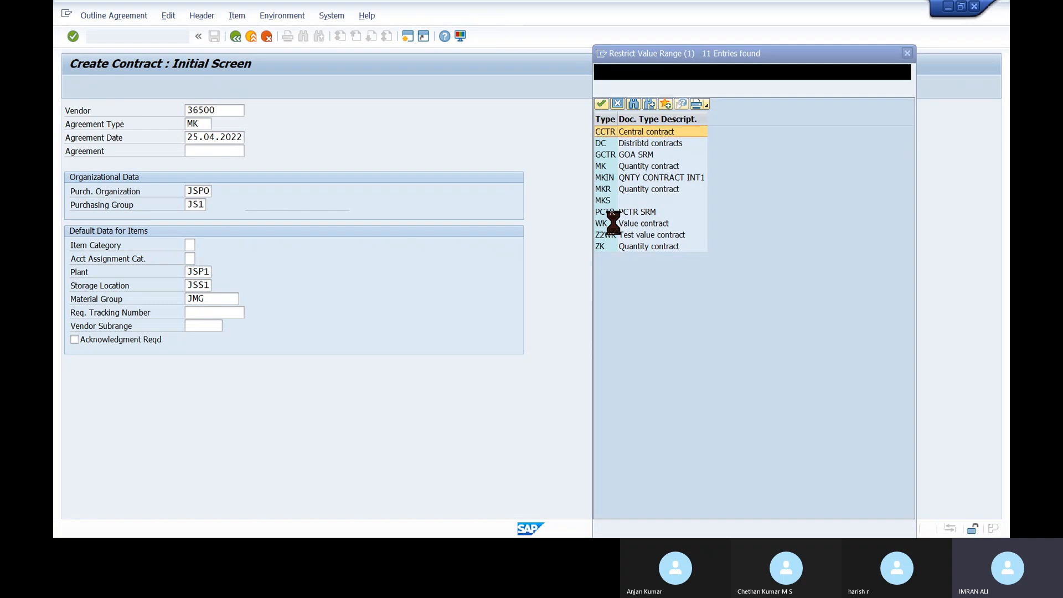
left_click(615, 223)
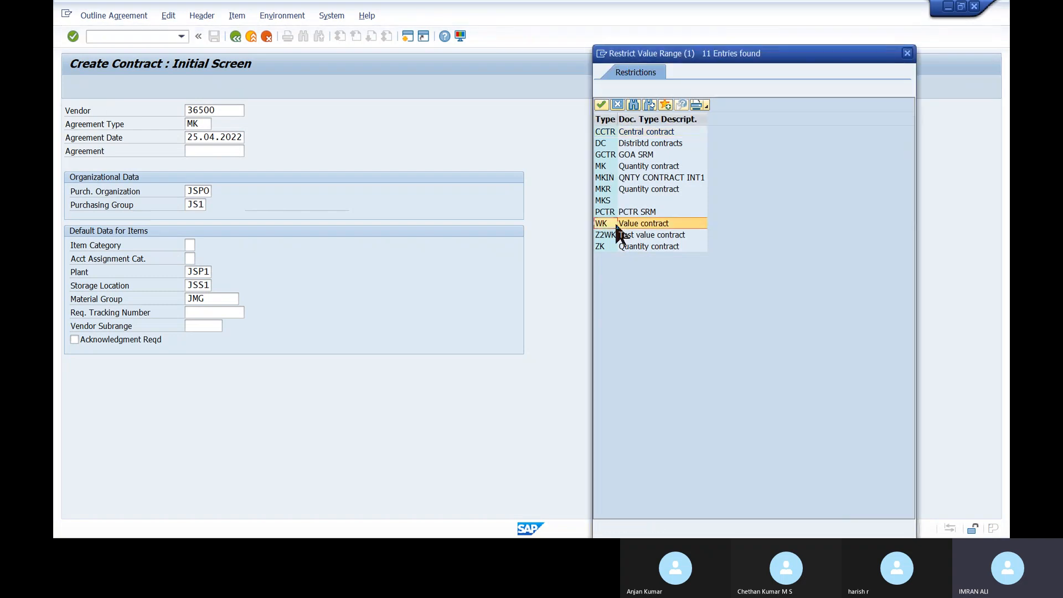
left_click(614, 223)
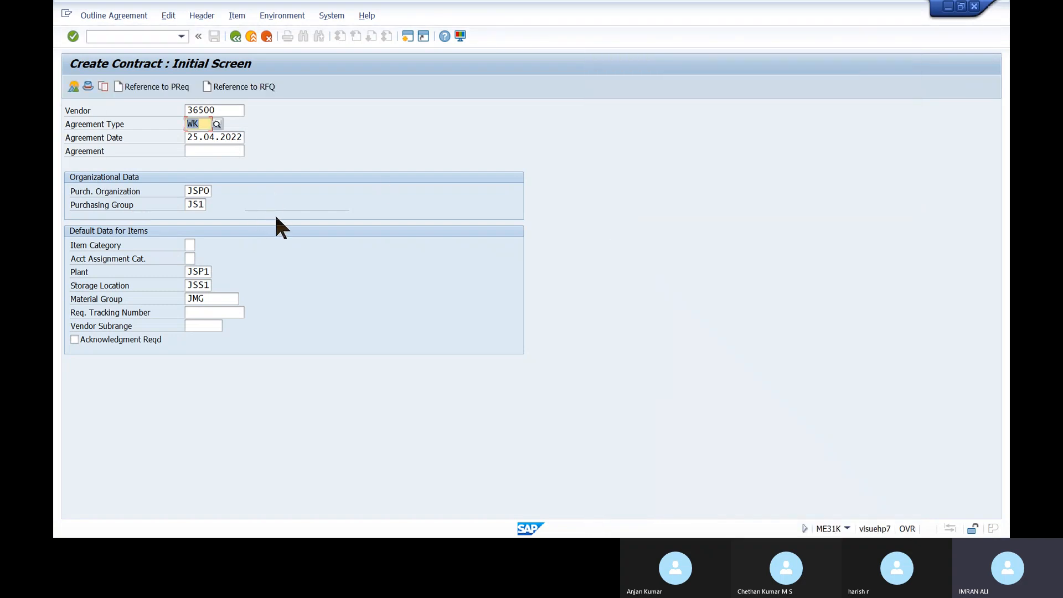
key("Return")
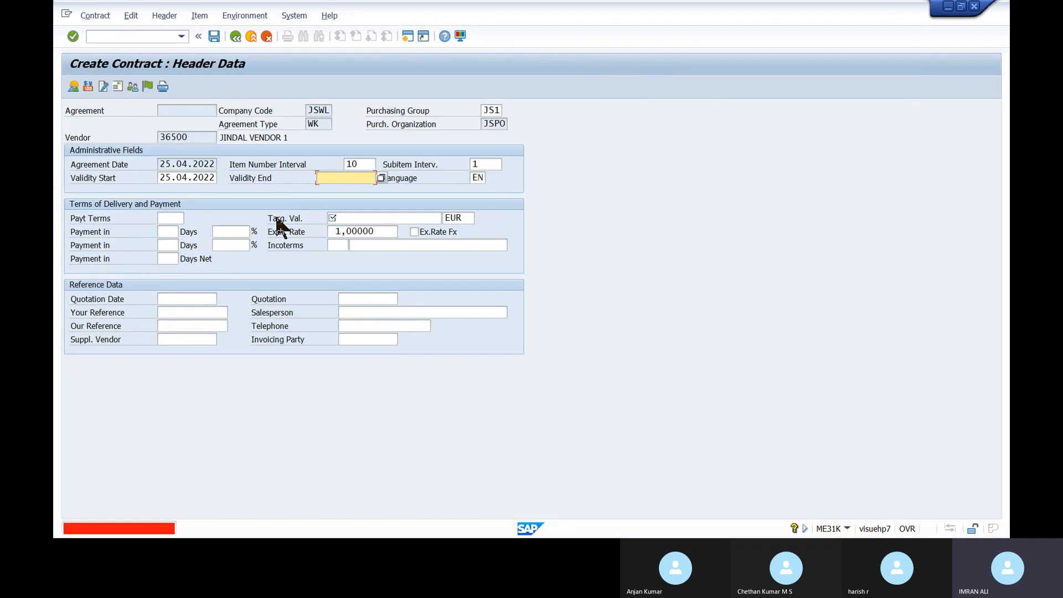
Set the value contract's validity end to 25.05.2022
left_click(337, 176)
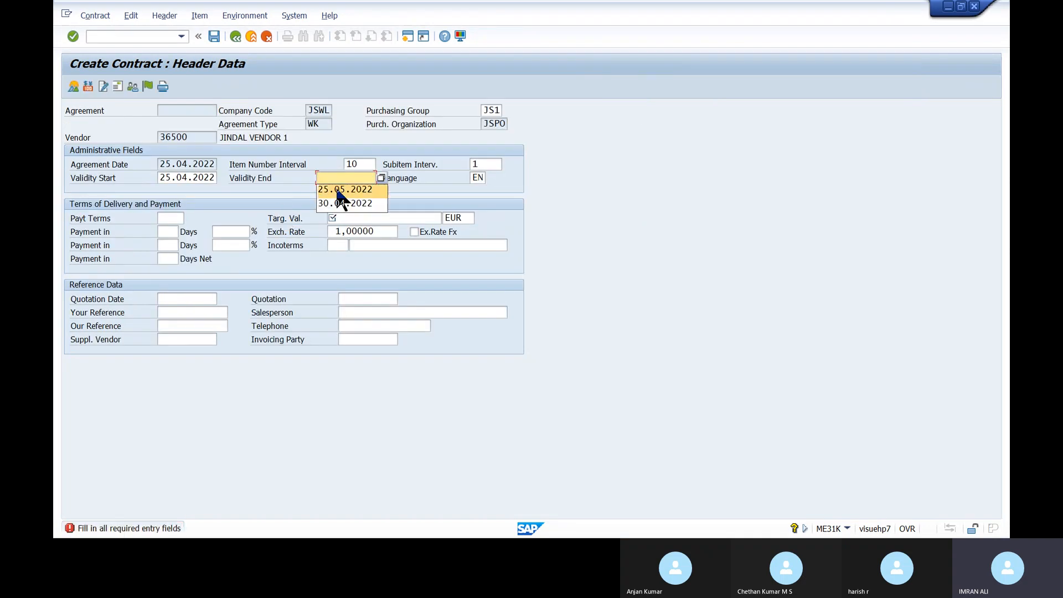
left_click(336, 189)
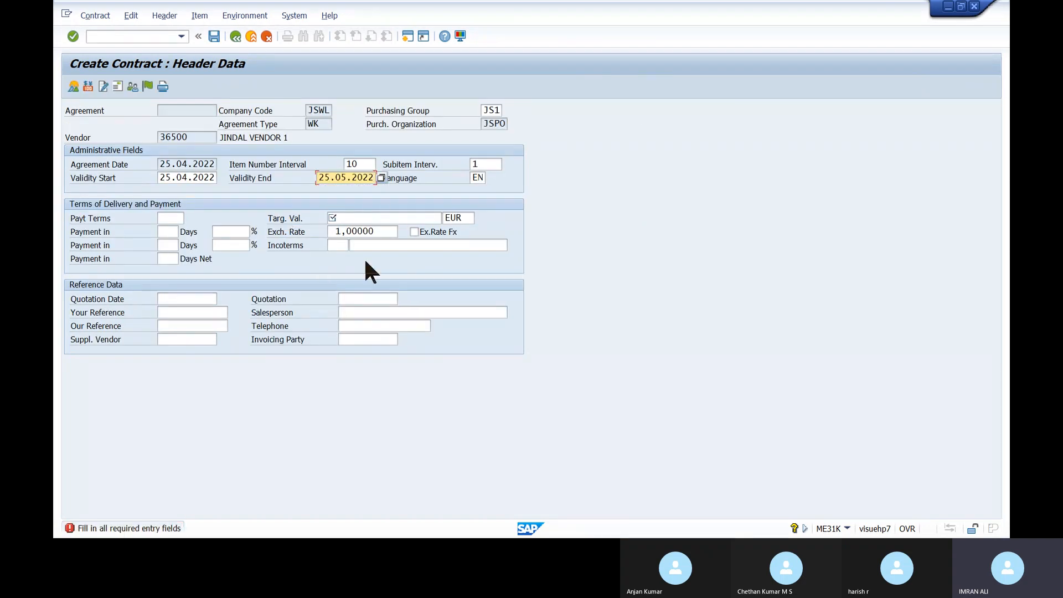
key("ctrl+2")
mouse_move(318, 199)
left_mouse_down()
mouse_move(359, 223)
mouse_move(452, 230)
left_mouse_up()
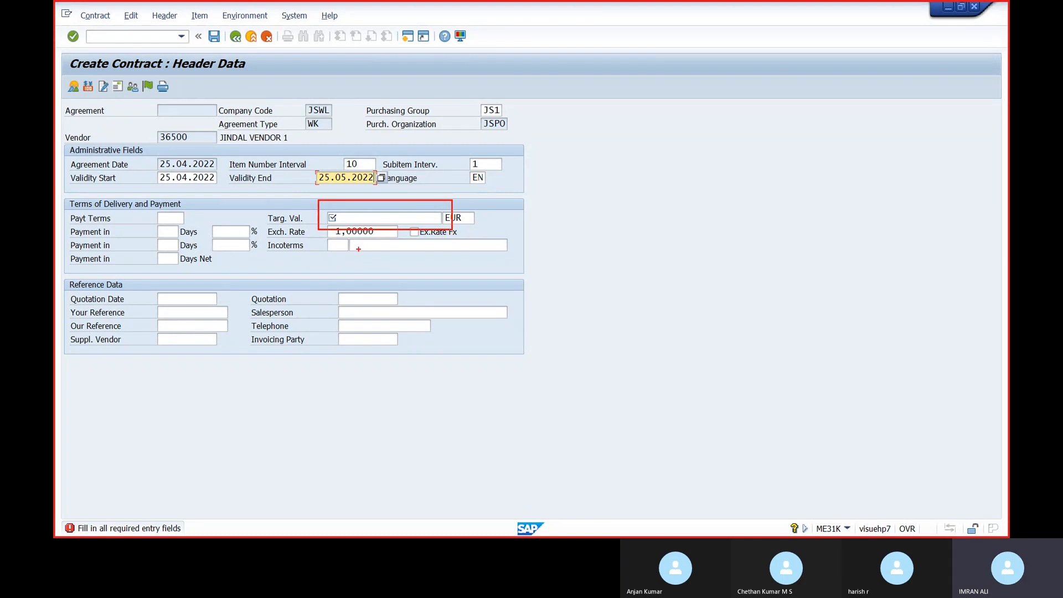
key("Escape")
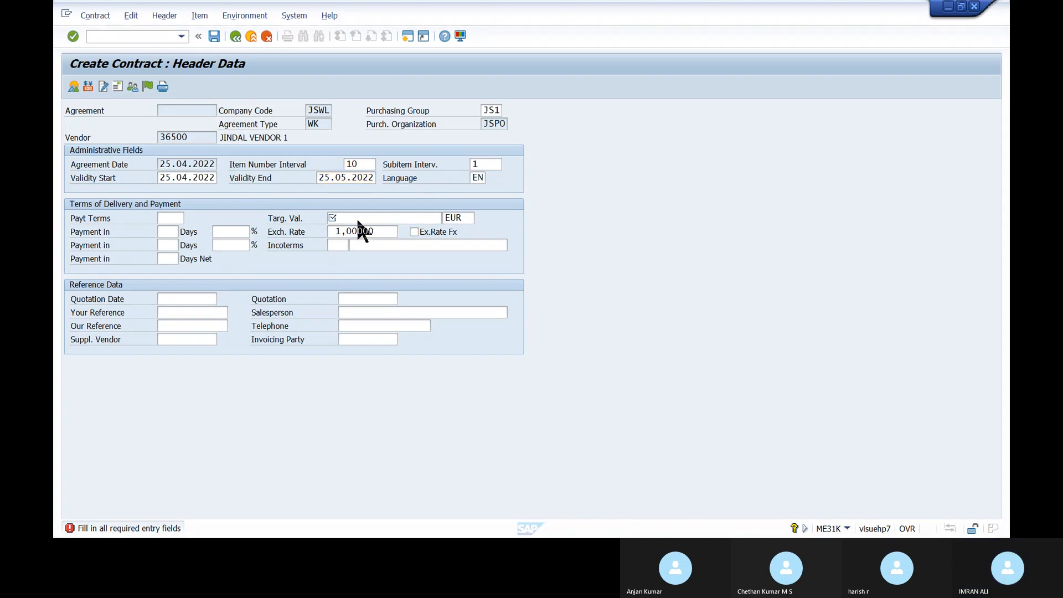
left_click(358, 218)
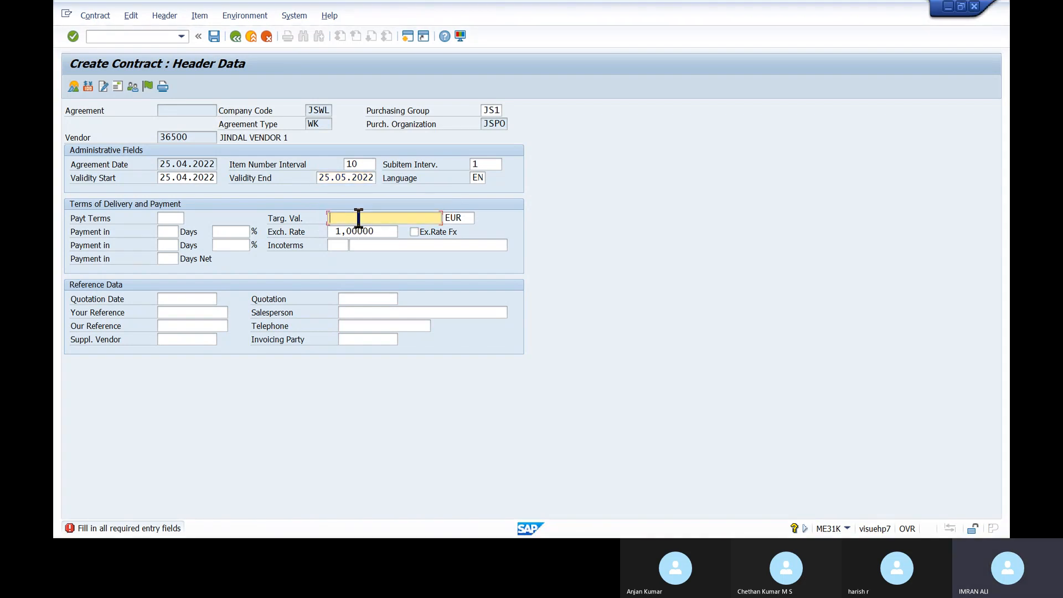
type("50")
key("Return")
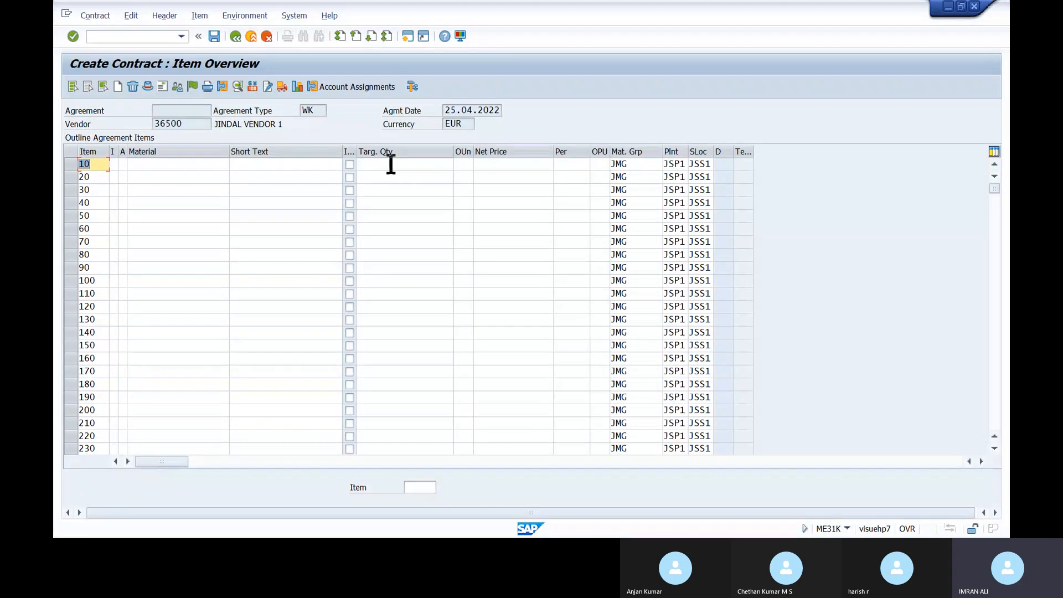
left_click(237, 35)
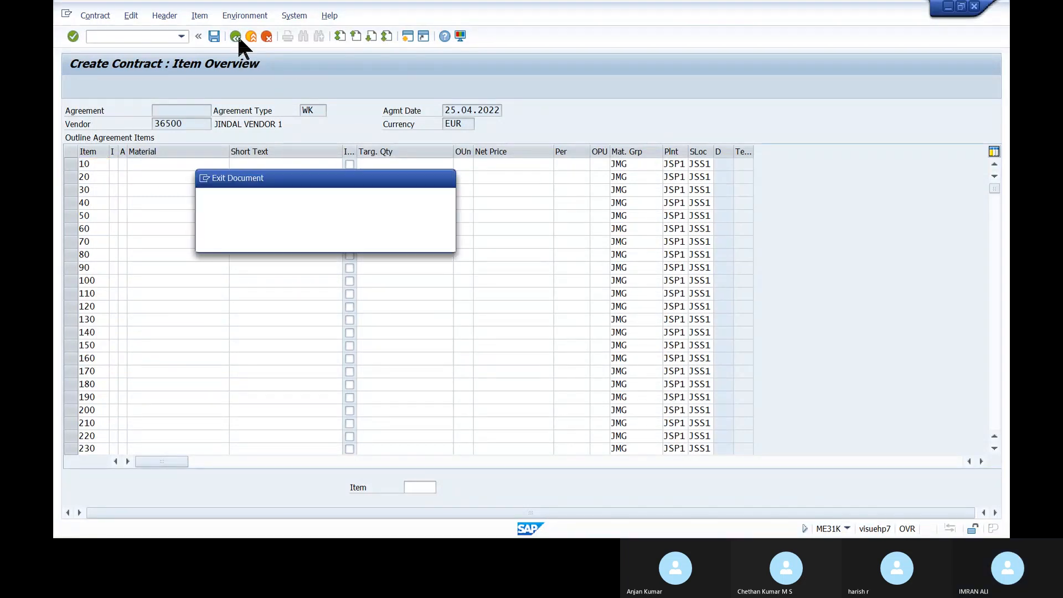
left_click(314, 245)
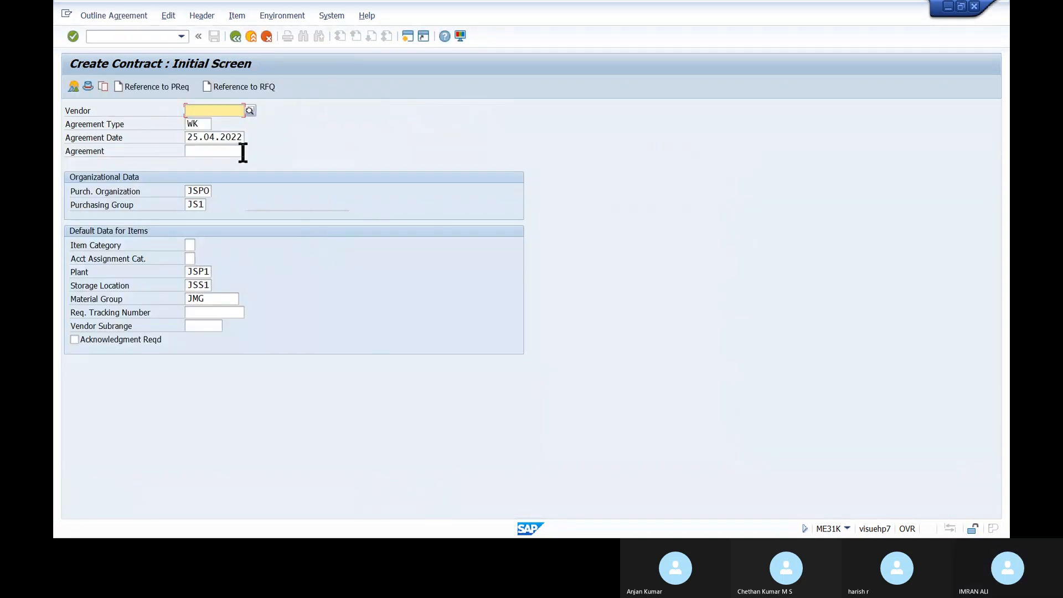
left_click(114, 16)
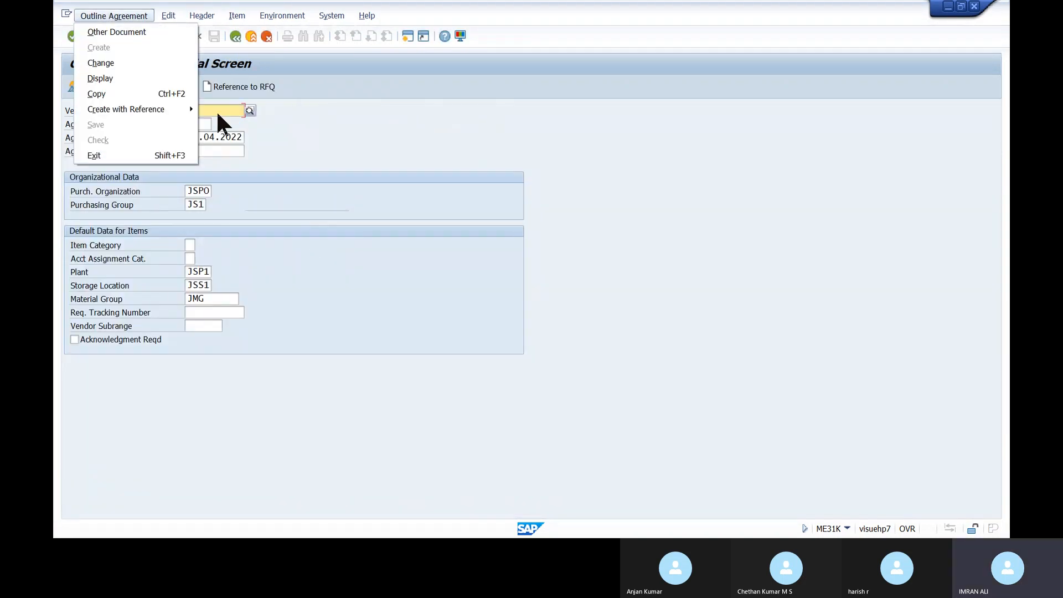
left_click(290, 126)
Enter vendor 36500 for the WK value contract and proceed to its header data
left_click(226, 110)
type("36500")
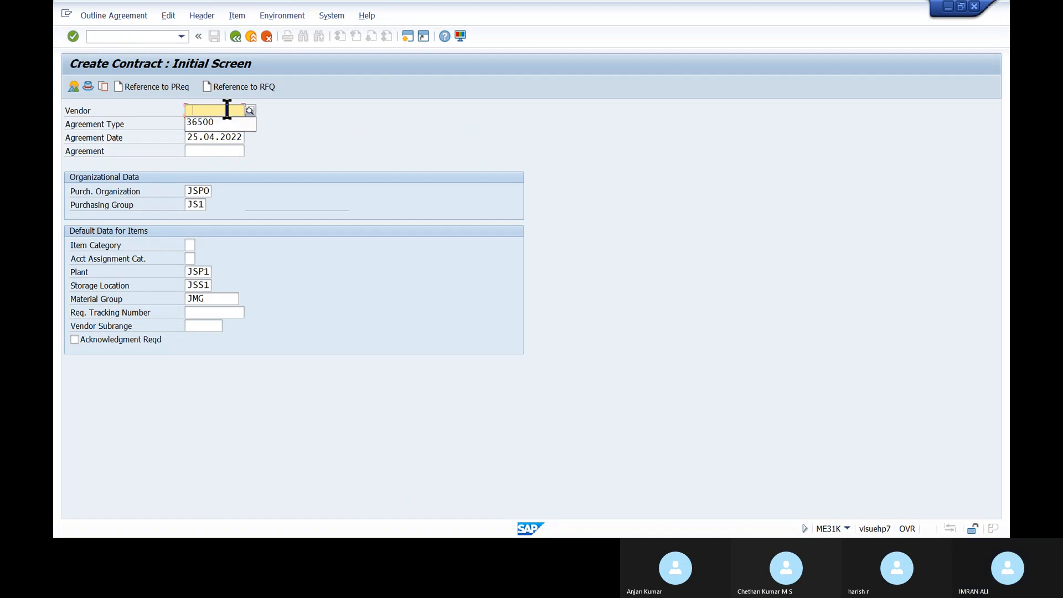
key("Return")
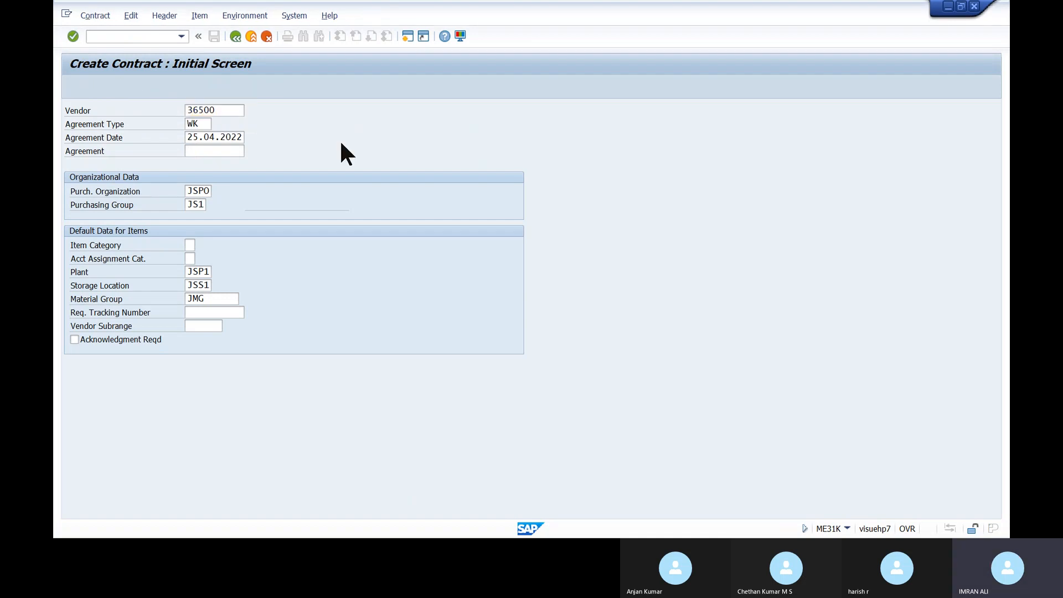
Set the contract's validity end to 25.05.2022 and its target value to 10000 EUR, continuing to the item overview
type("25.05.2022")
left_click(363, 217)
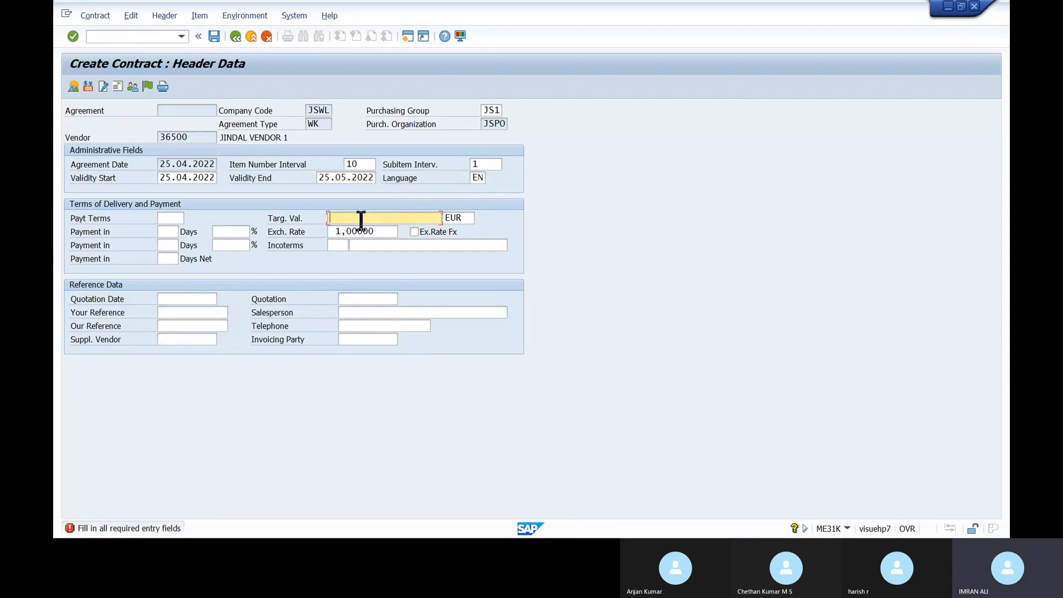
type("10000")
key("Return")
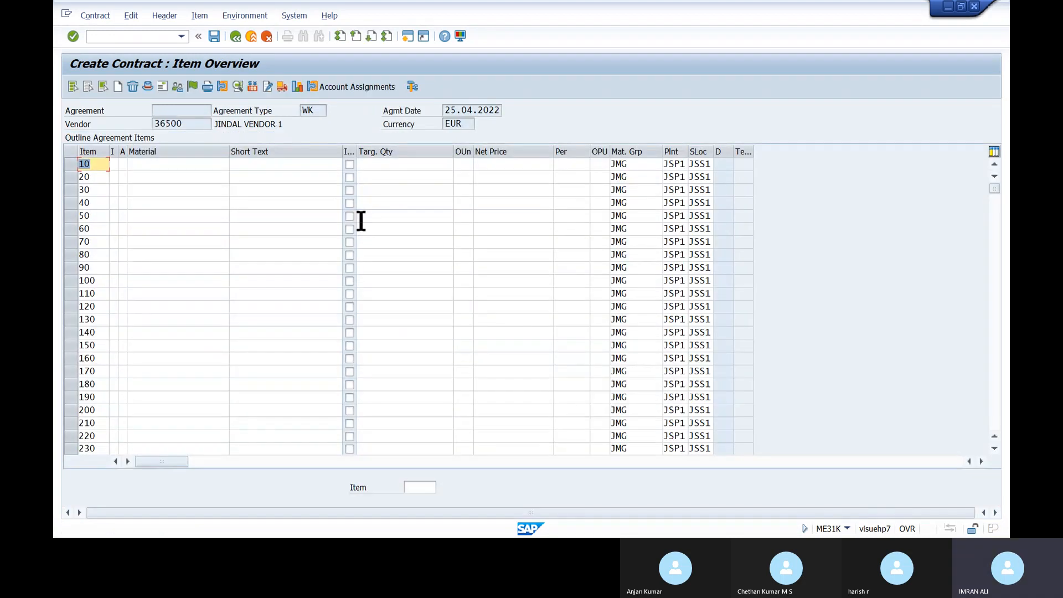
Fill contract item 10 with material 731, target quantity 100 and net price 10
left_click(188, 164)
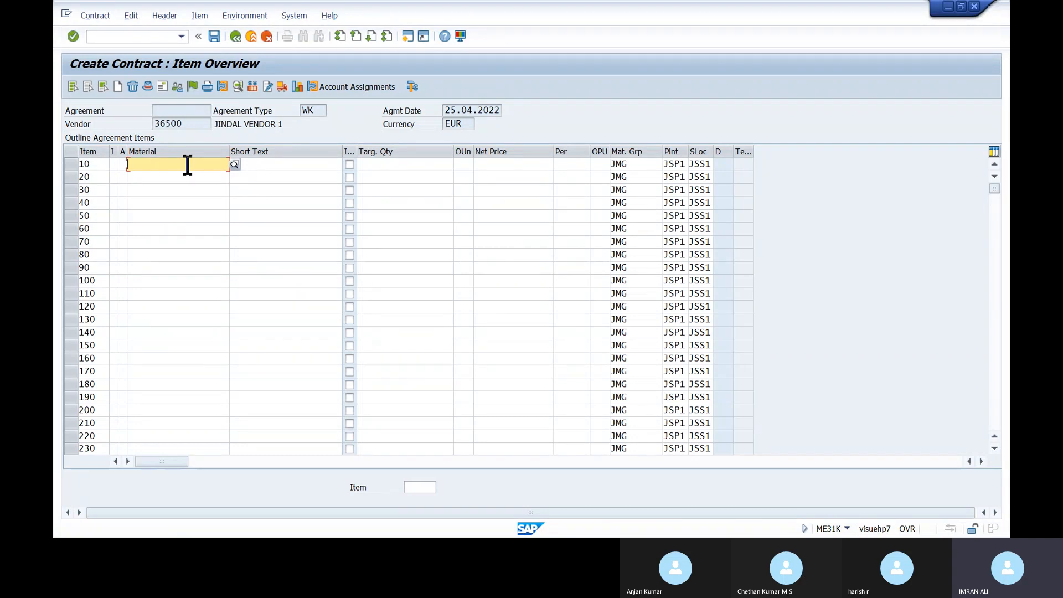
type("731")
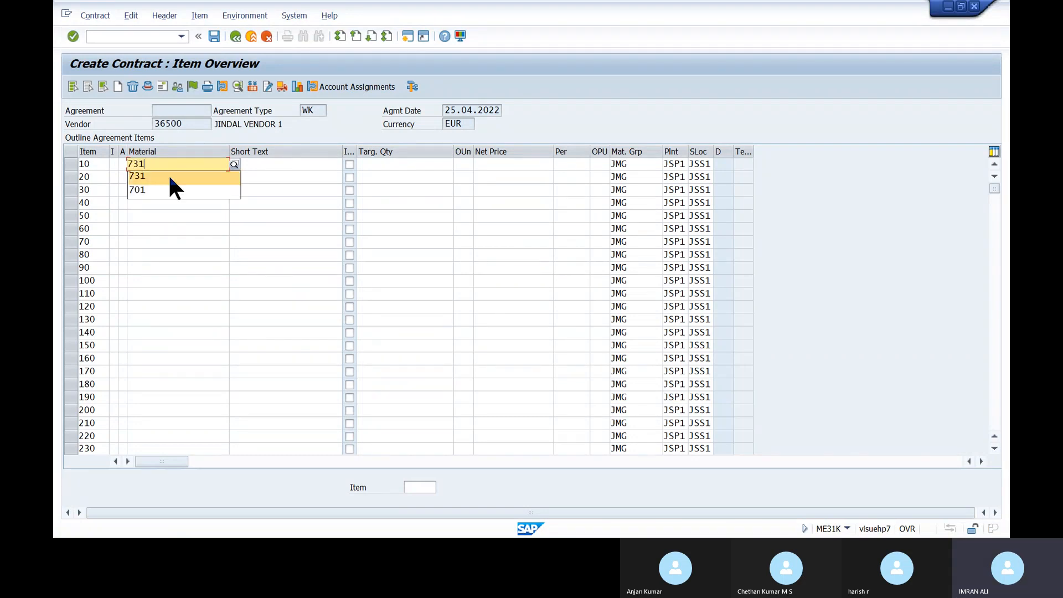
left_click(168, 174)
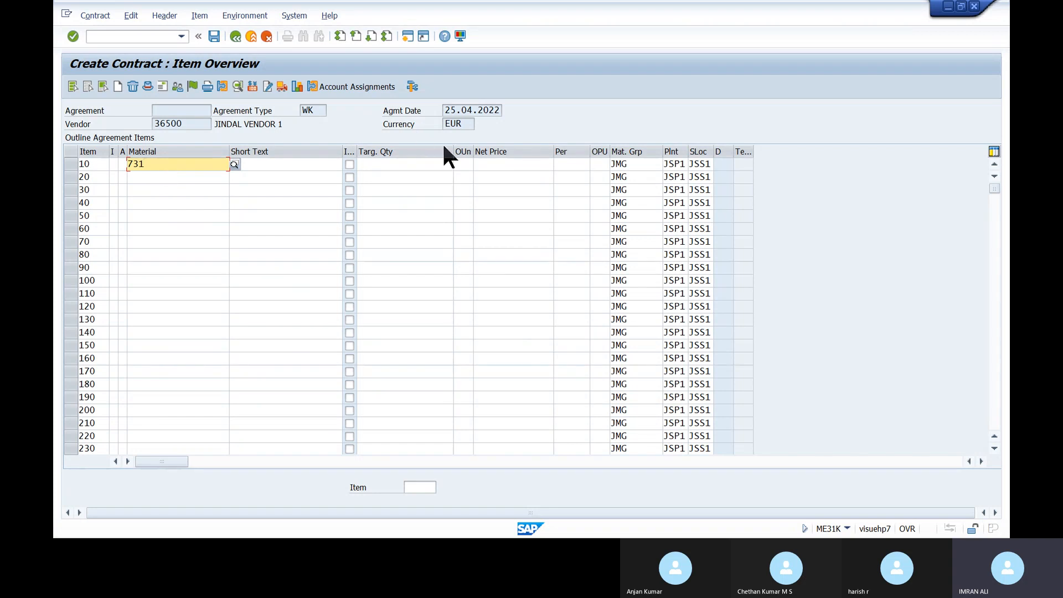
left_click(445, 167)
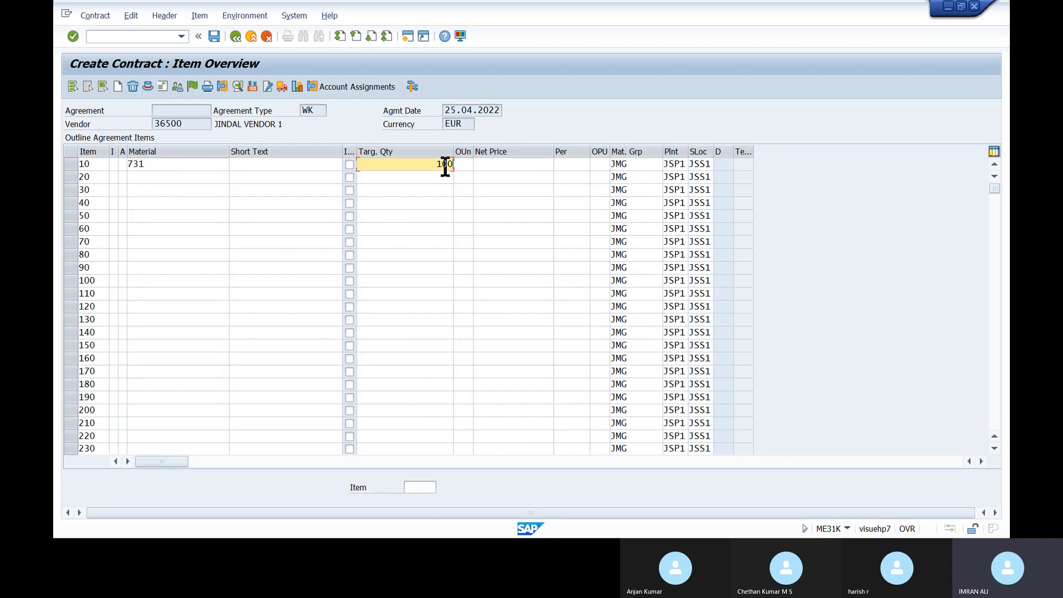
key("Tab")
key("Tab")
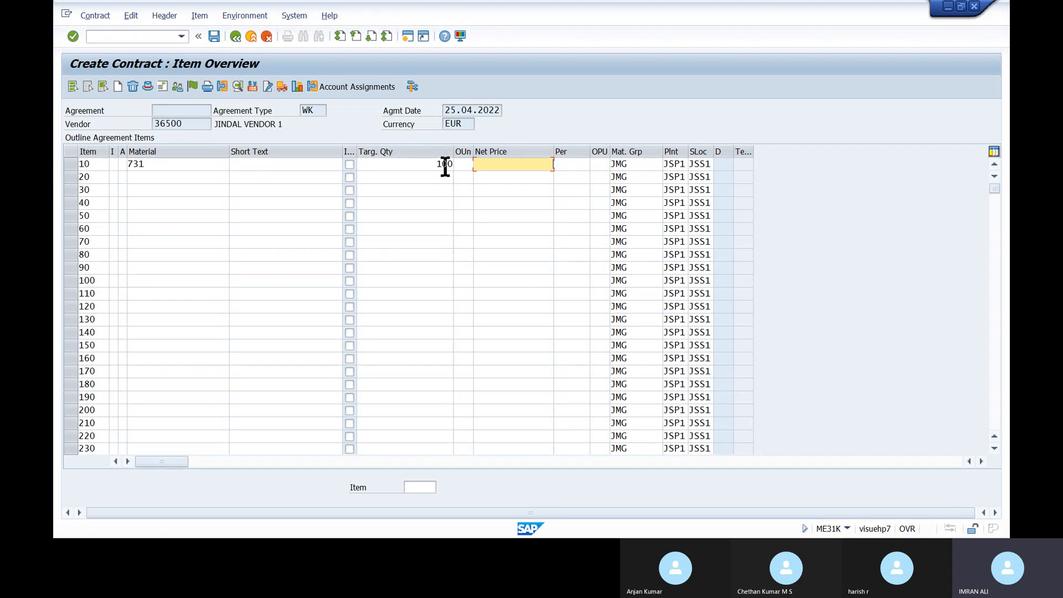
type("10")
key("Return")
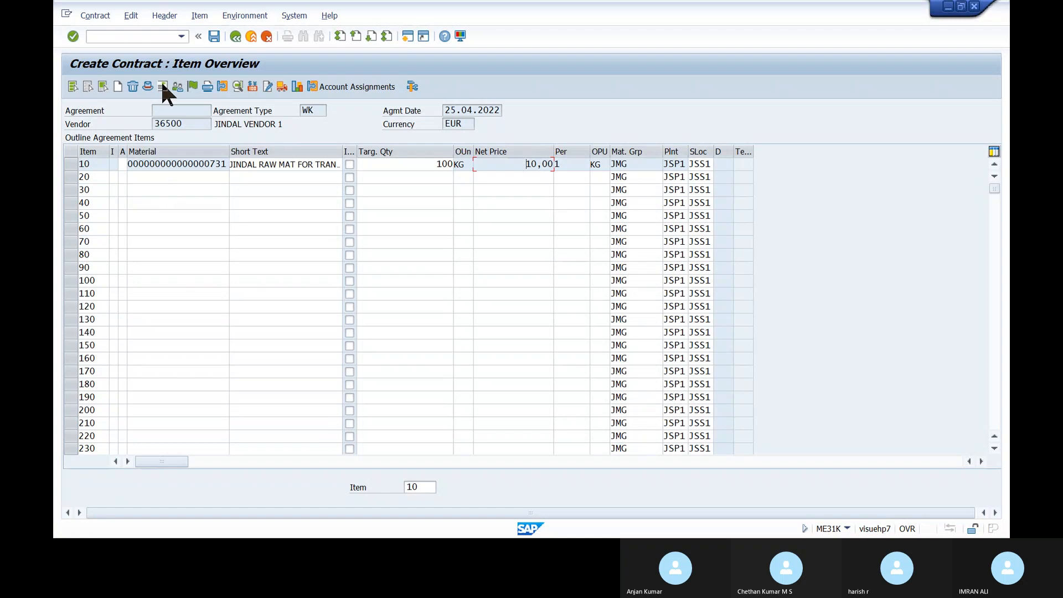
Add output type NEU to the contract's messages and set its logical destination to LP01
left_click(213, 36)
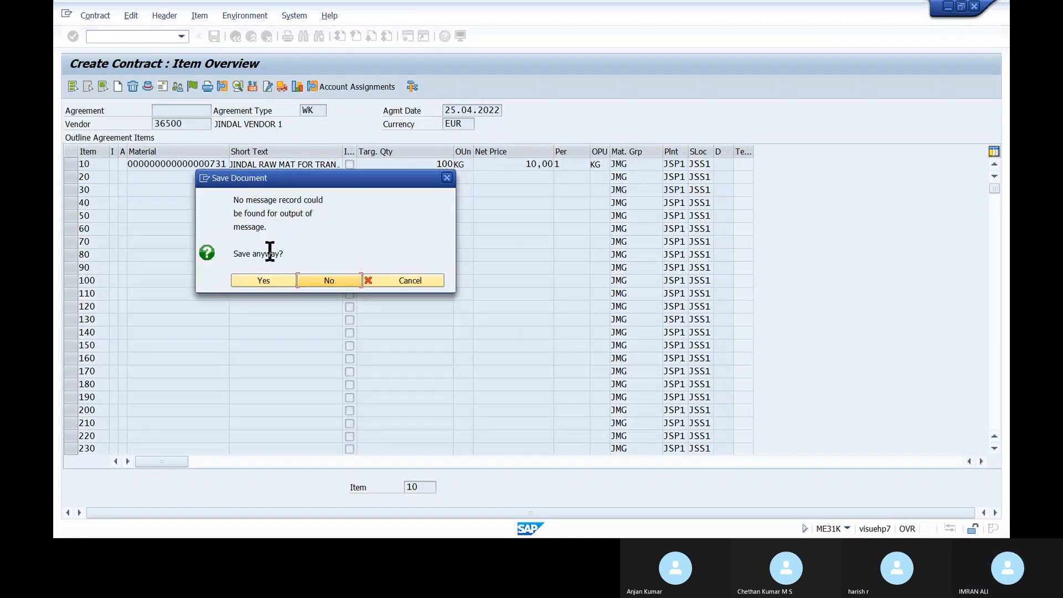
key("Return")
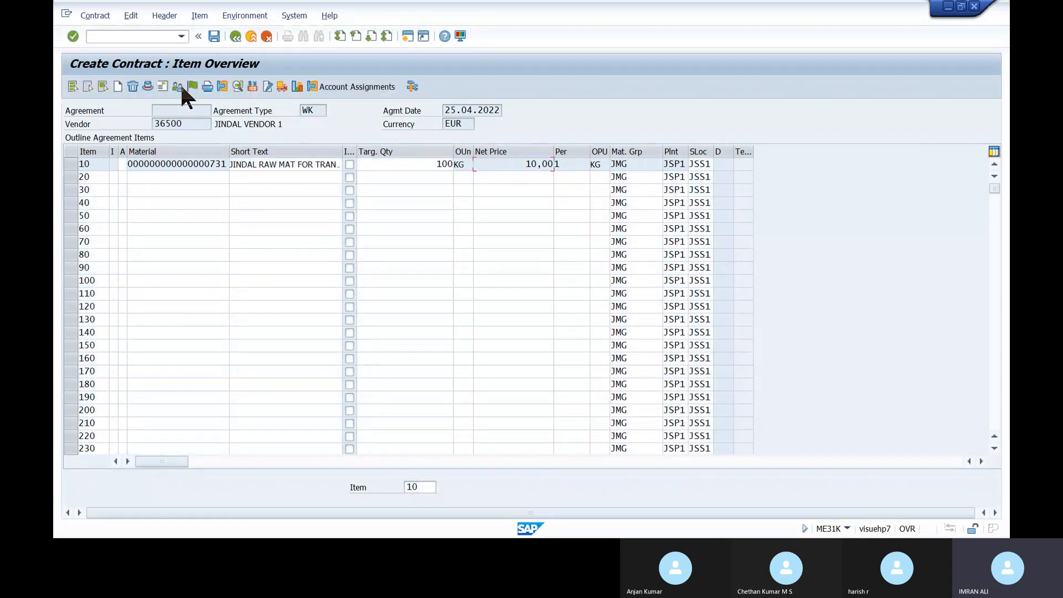
left_click(207, 87)
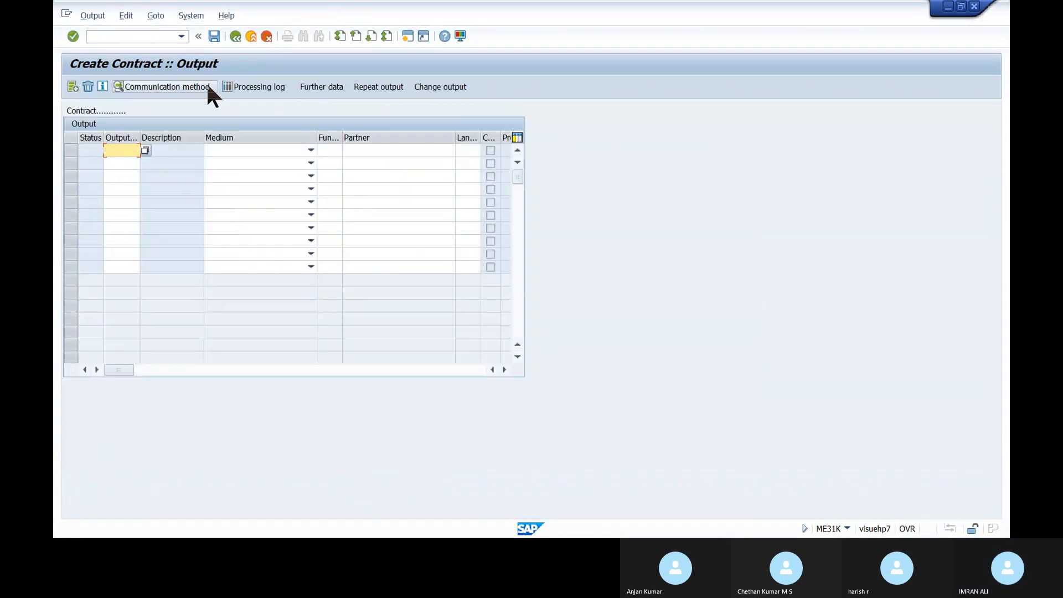
type("NEU")
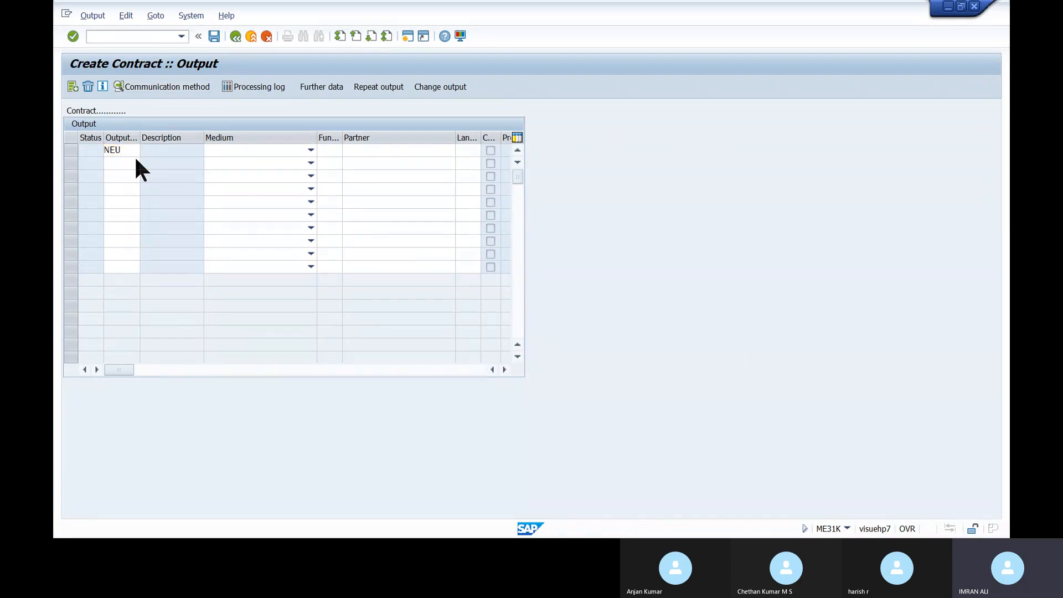
key("Return")
key("Return")
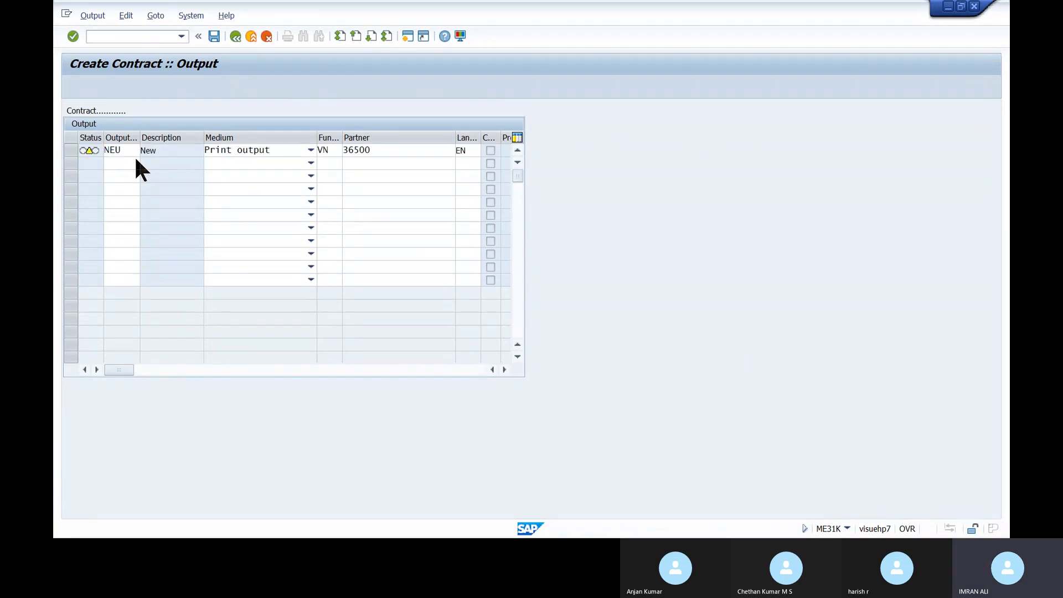
type("L")
left_click(201, 174)
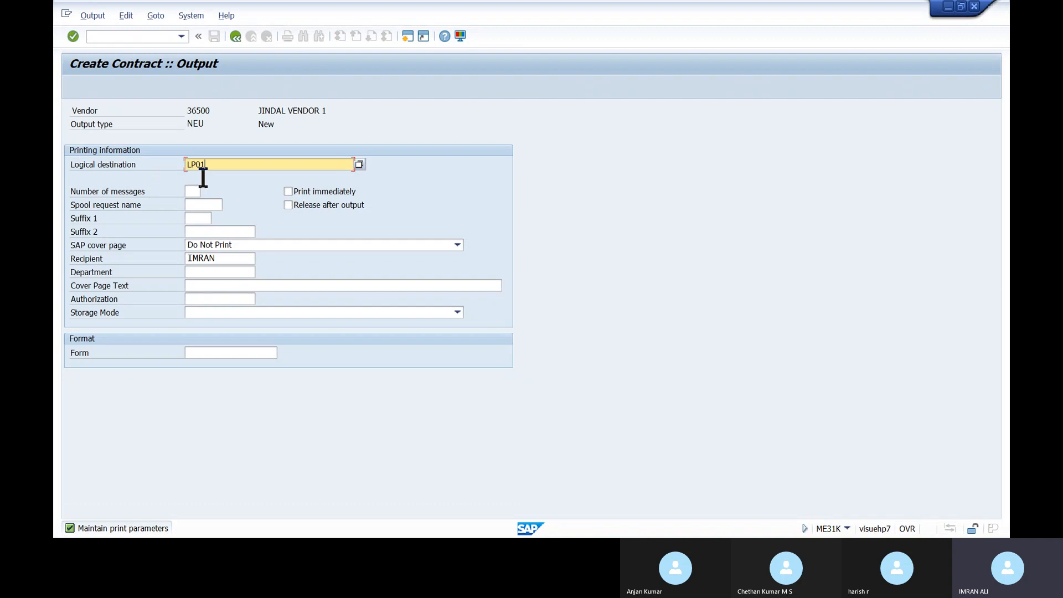
Save the value contract and view the details of the creation message
left_click(235, 35)
key("ctrl+s")
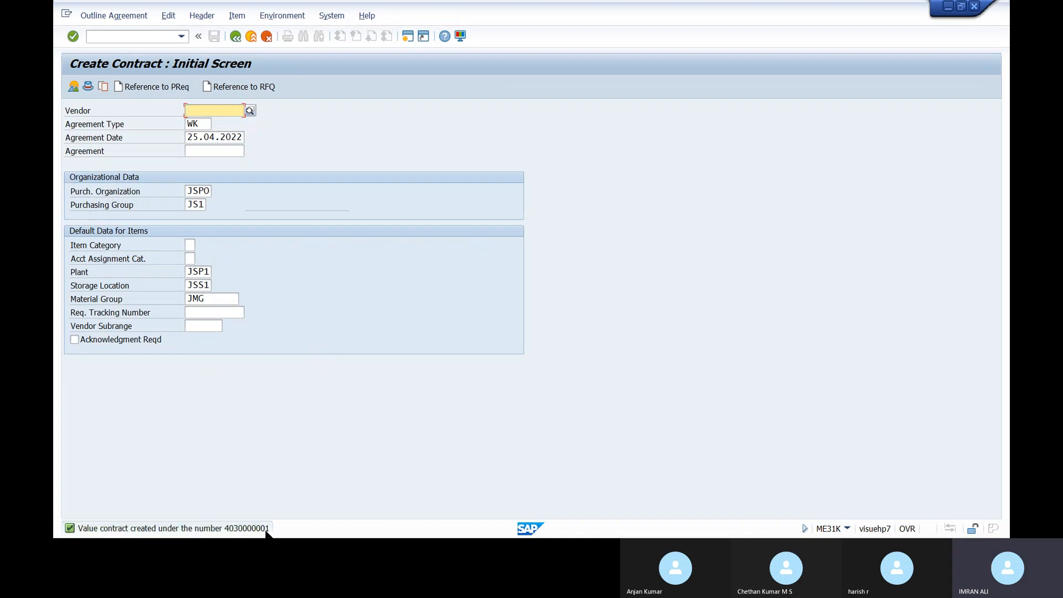
double_click(267, 530)
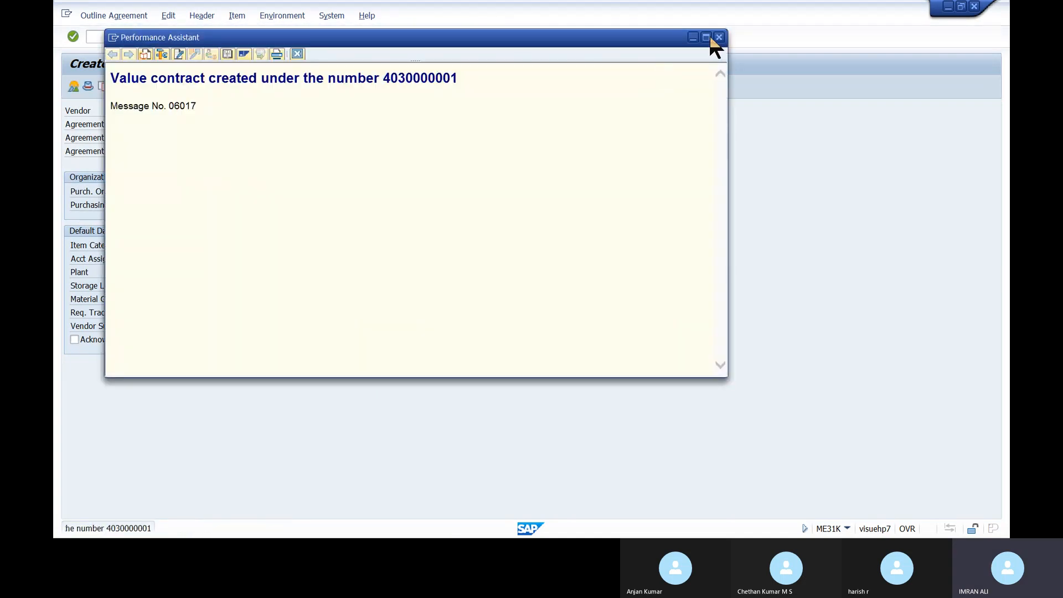
left_click(718, 37)
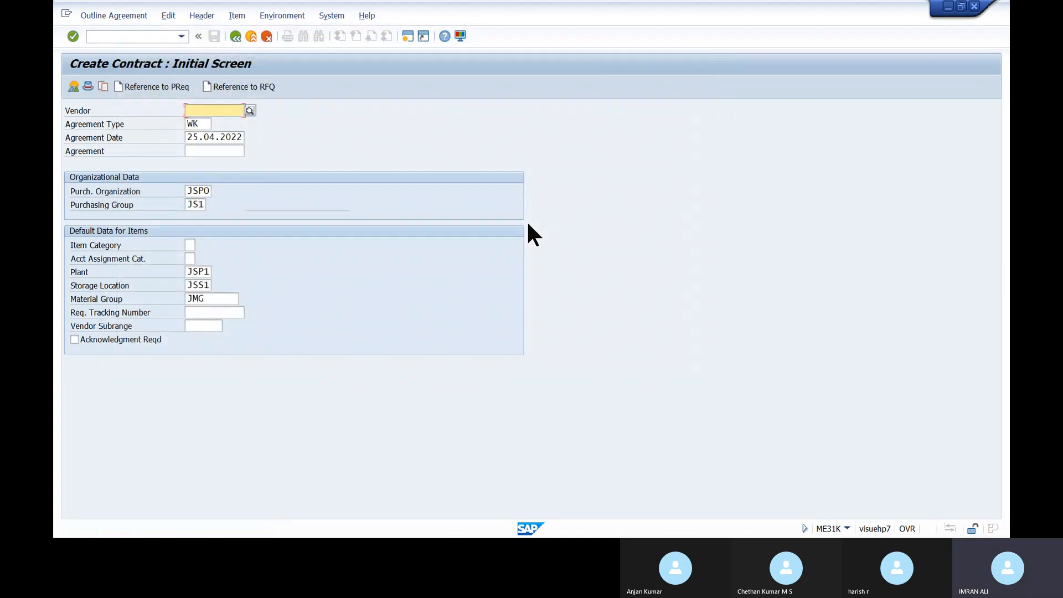
key("alt+Tab")
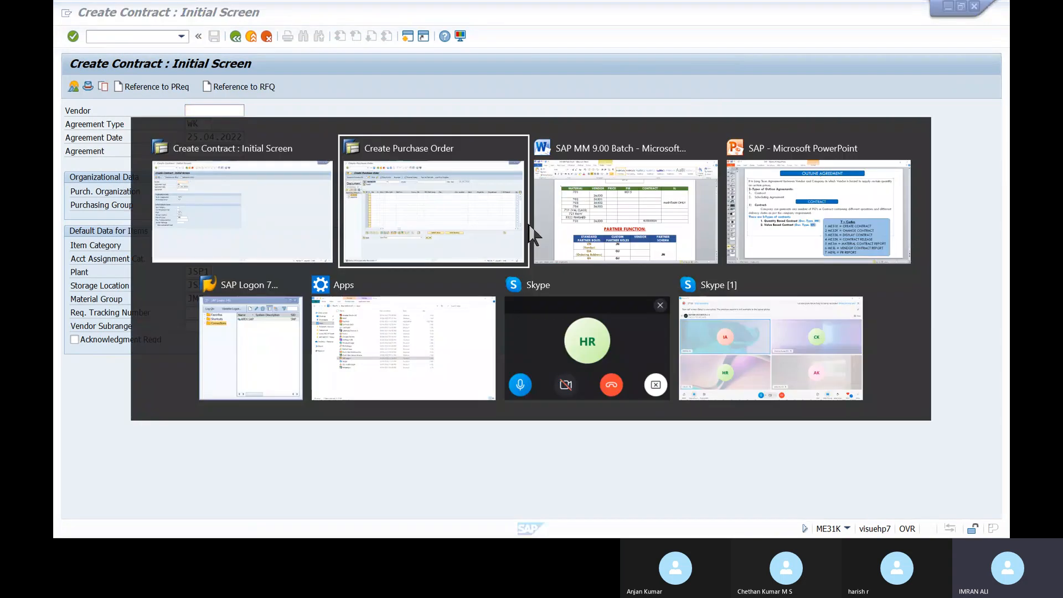
left_click(536, 236)
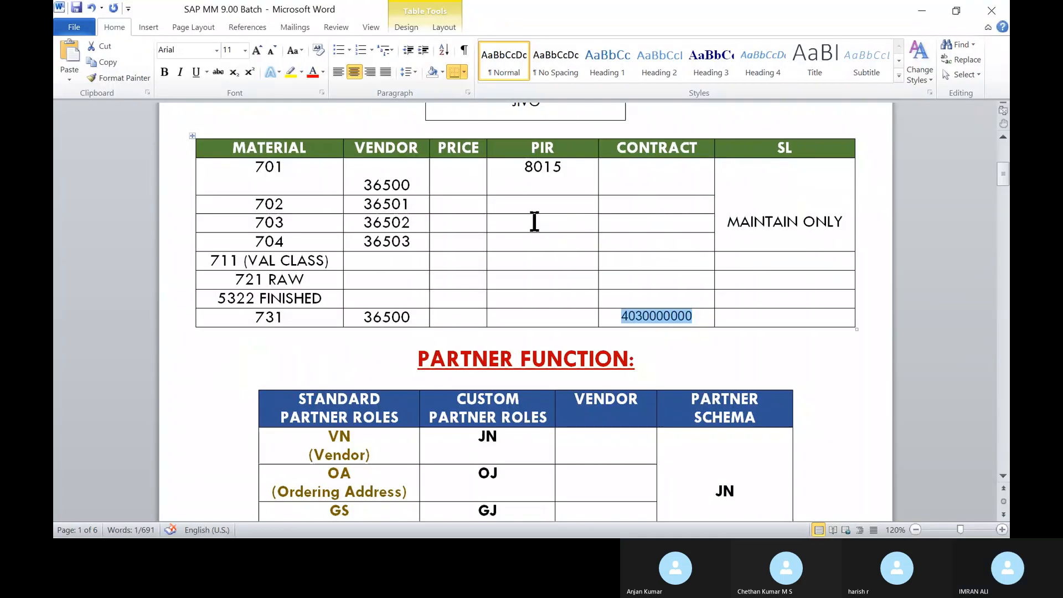
left_click(704, 317)
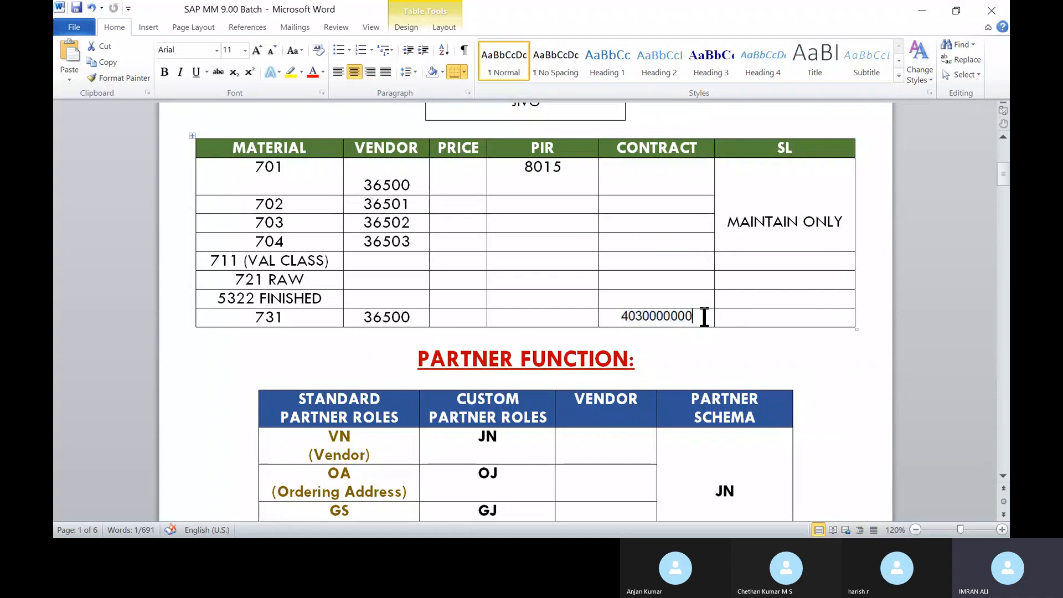
key("BackSpace")
type("1")
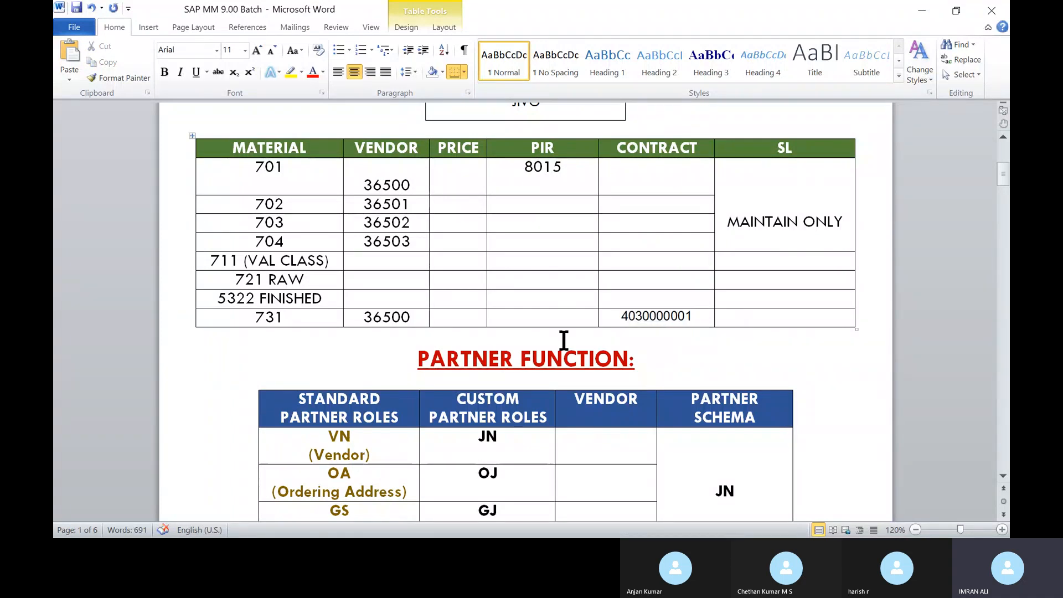
Switch to the SAP Create Purchase Order window and set the document type to JINDAL PO DOC TYPE
key("alt+Tab")
key("alt+Tab")
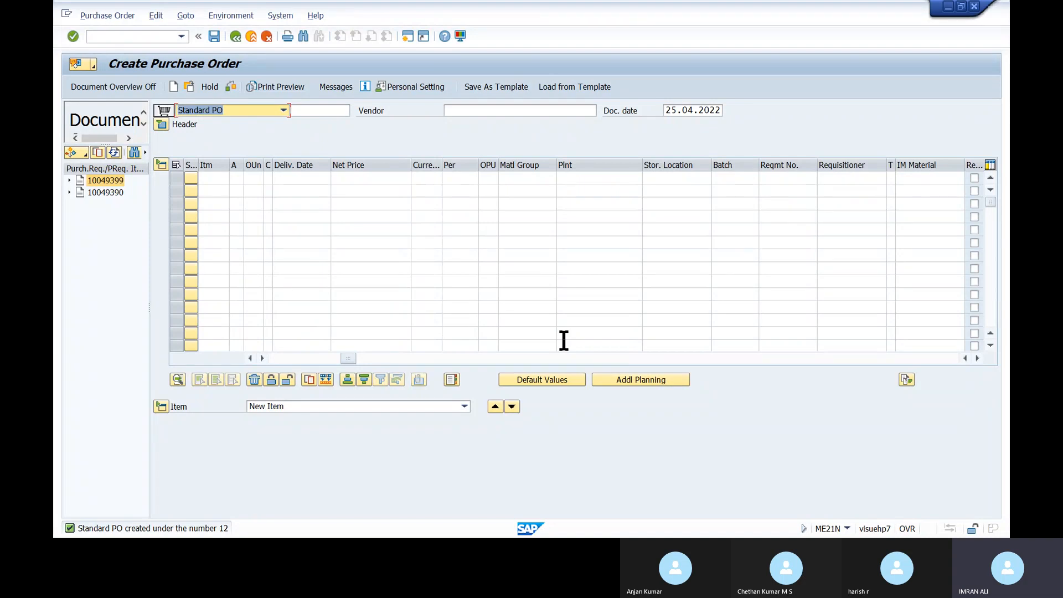
left_click(242, 112)
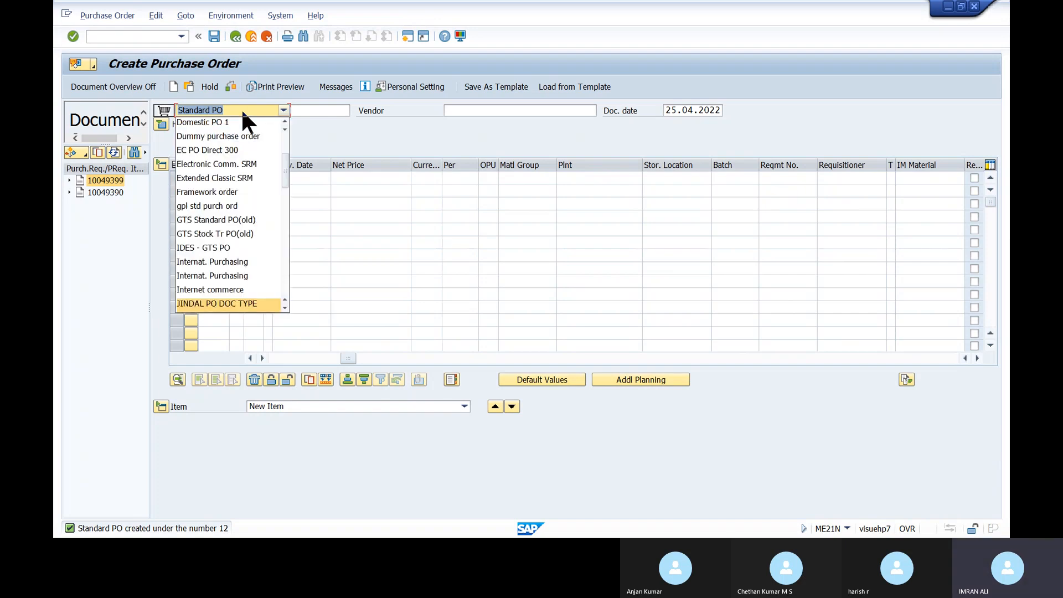
key("Return")
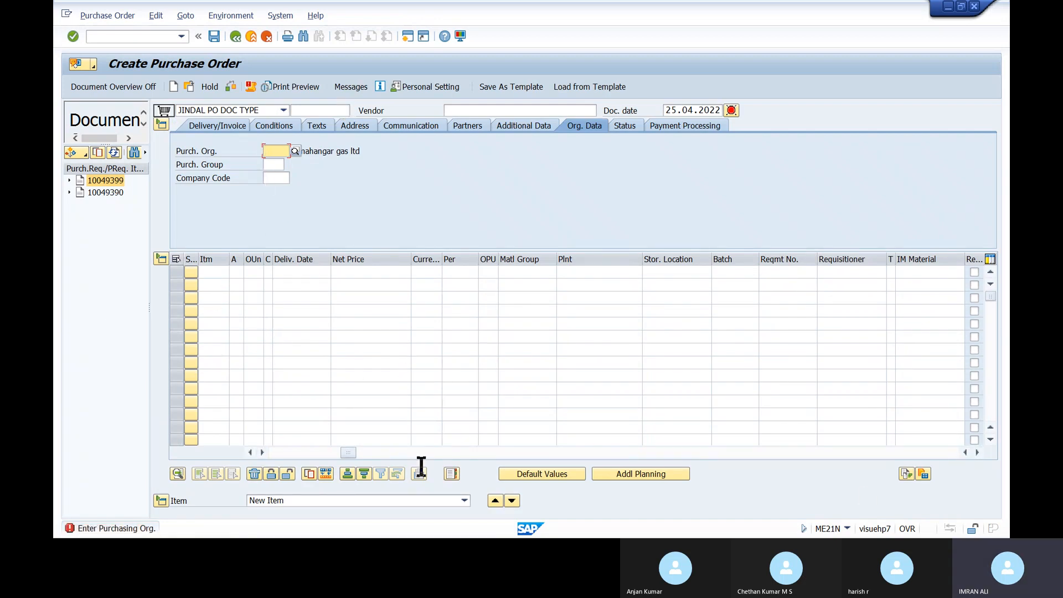
Place the cursor in the outline agreement field of the first purchase order item row
left_click(978, 453)
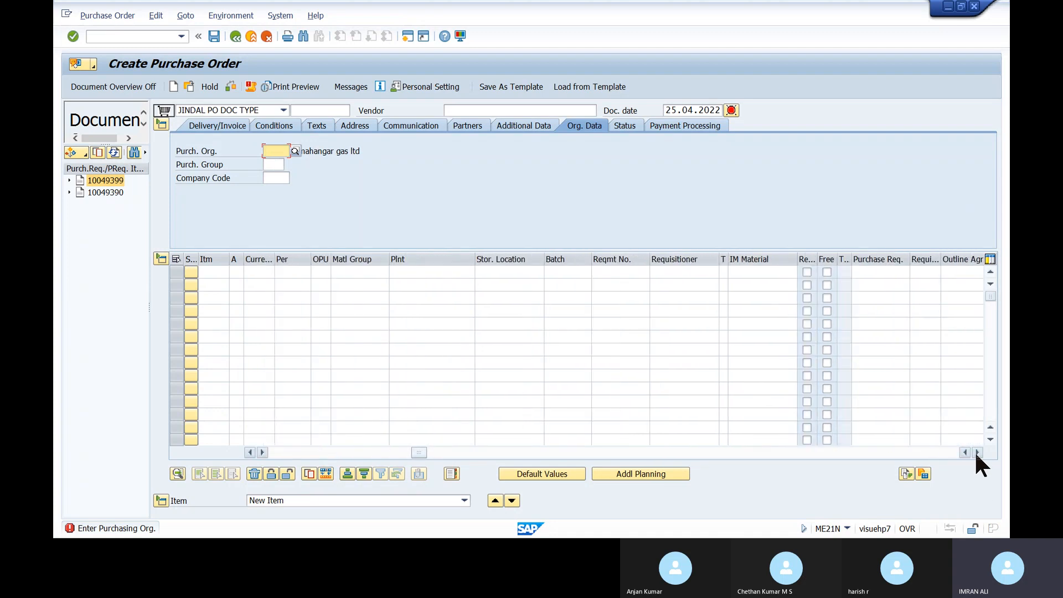
left_click(977, 452)
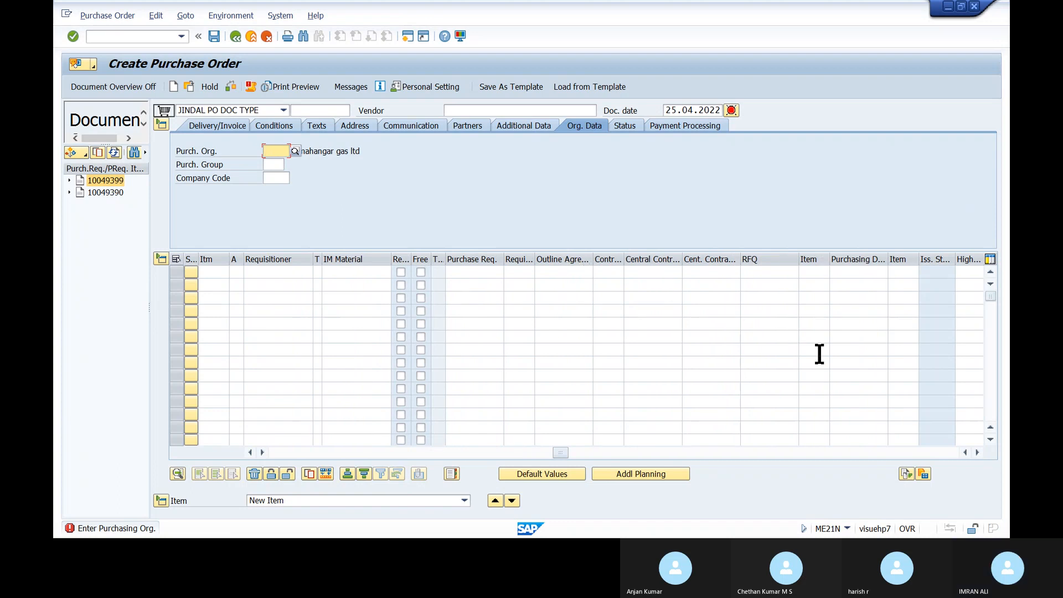
left_click(978, 452)
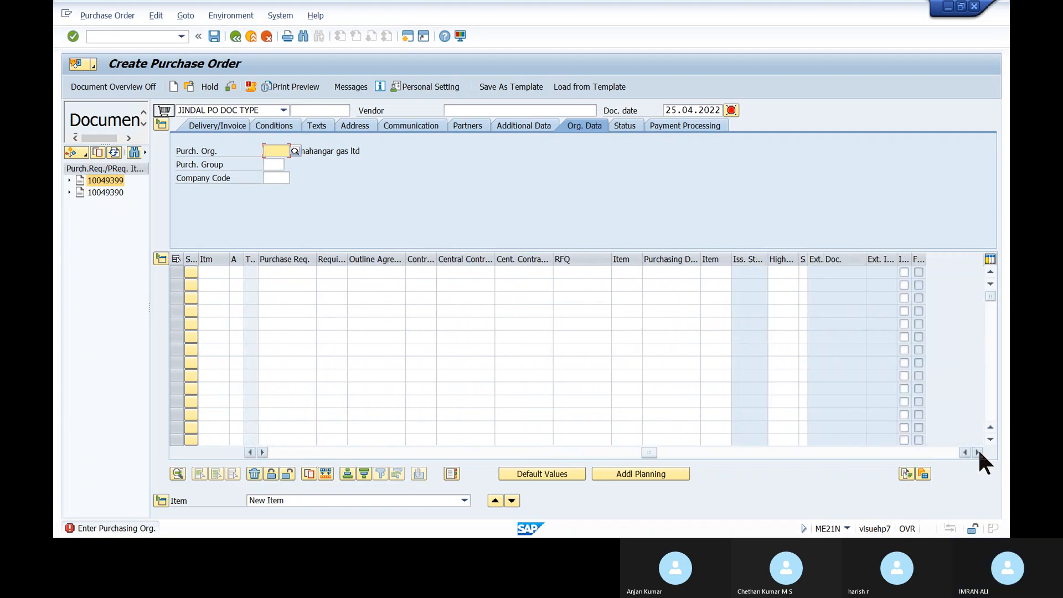
left_click(390, 273)
type("10049399")
key("BackSpace")
key("BackSpace")
key("BackSpace")
key("BackSpace")
key("BackSpace")
key("BackSpace")
key("BackSpace")
key("BackSpace")
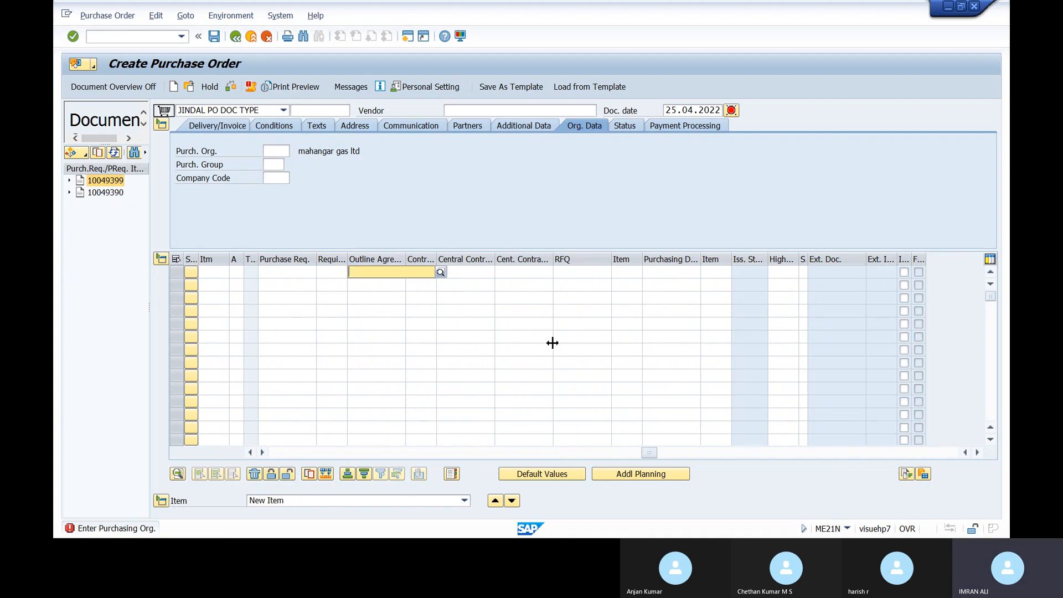
Select the contract number for material 731 in the Word table and return to the SAP purchase order
key("alt+Tab")
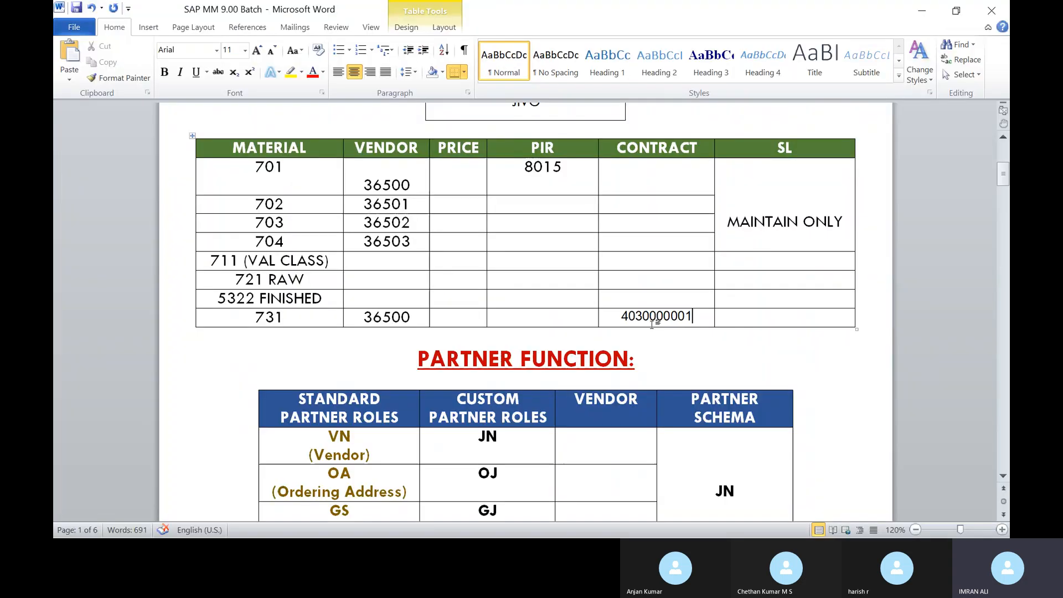
double_click(651, 320)
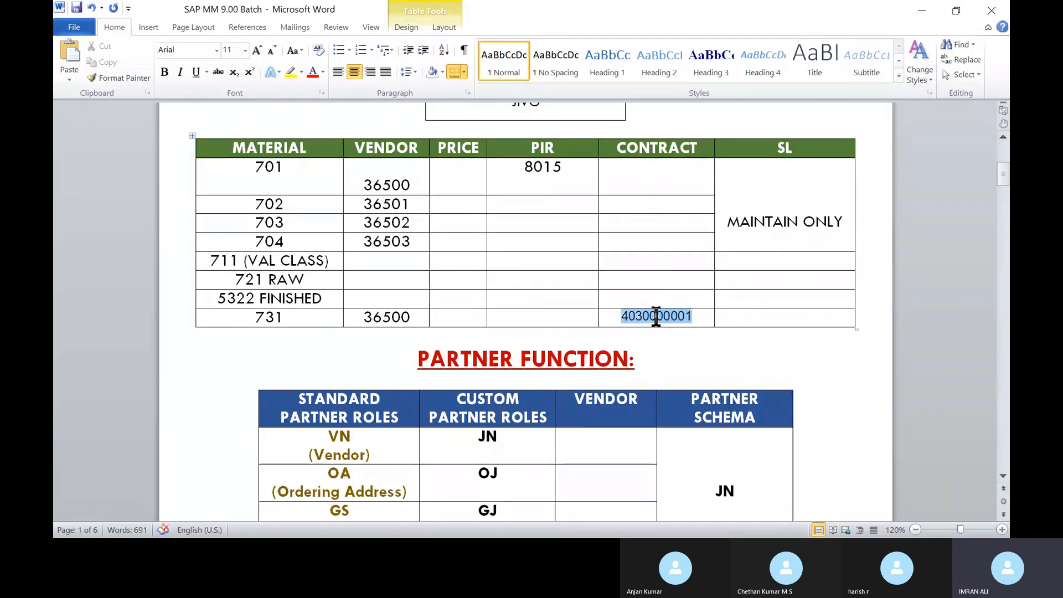
key("alt+Tab")
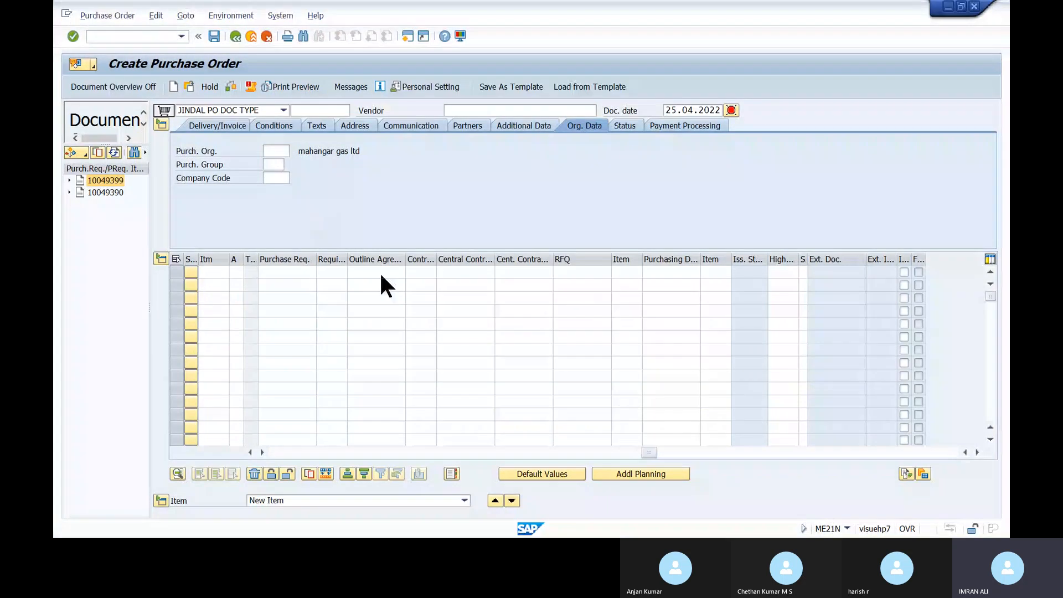
left_click(390, 271)
type("40")
key("BackSpace")
key("BackSpace")
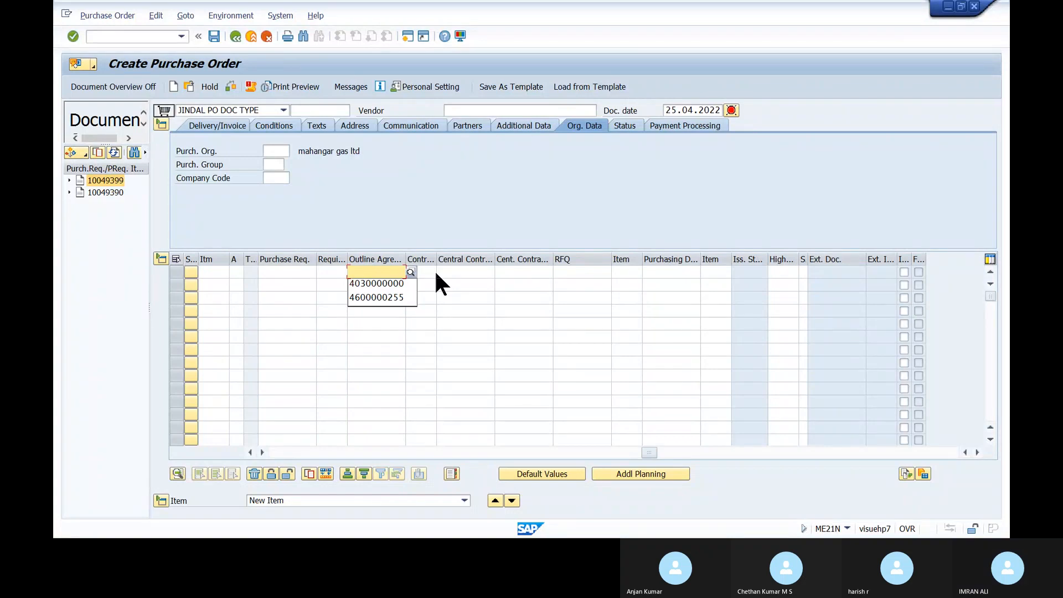
key("Down")
key("Return")
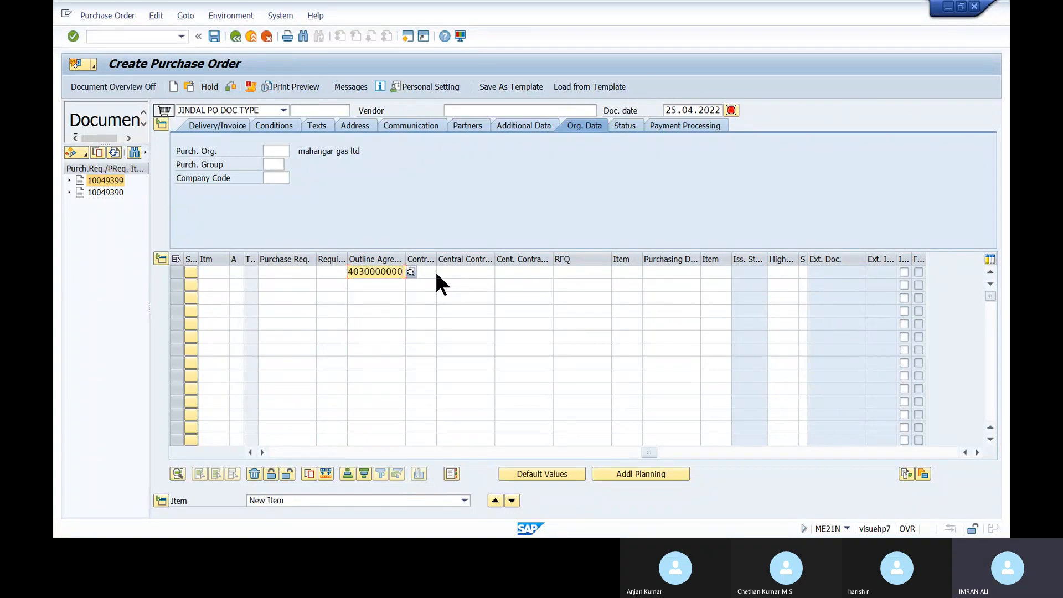
key("Left")
key("Left")
key("Left")
type("1")
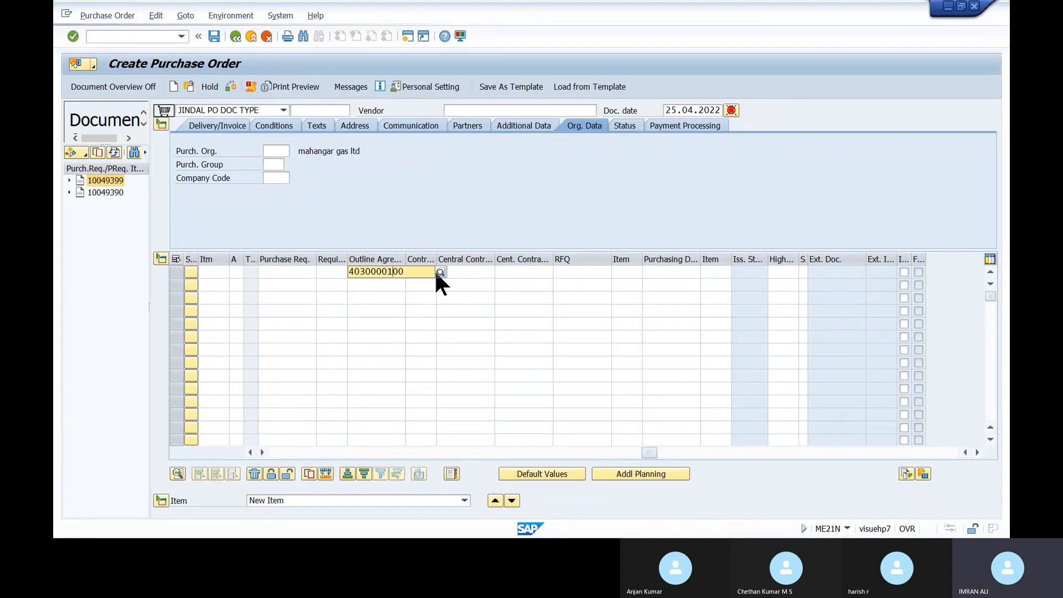
key("Delete")
key("Delete")
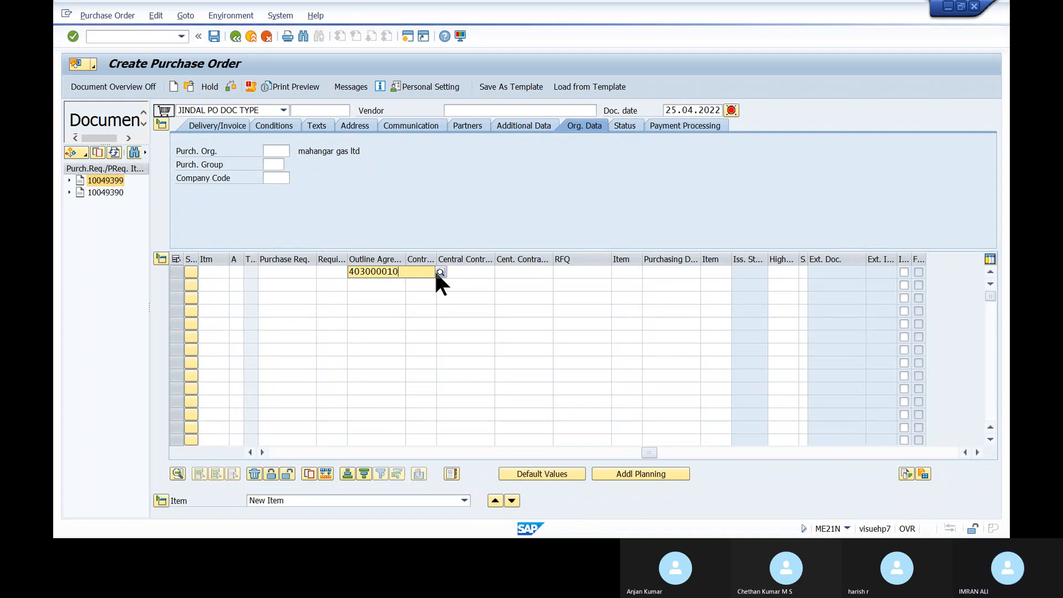
key("BackSpace")
key("BackSpace")
key("BackSpace")
key("BackSpace")
key("BackSpace")
key("BackSpace")
key("BackSpace")
key("BackSpace")
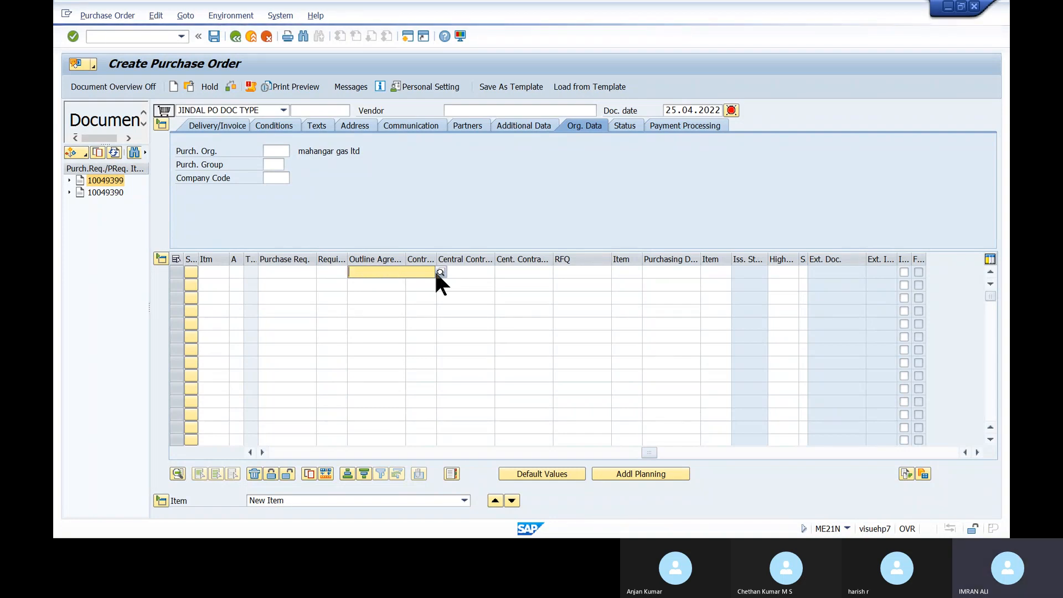
key("alt+Tab")
key("alt+Tab")
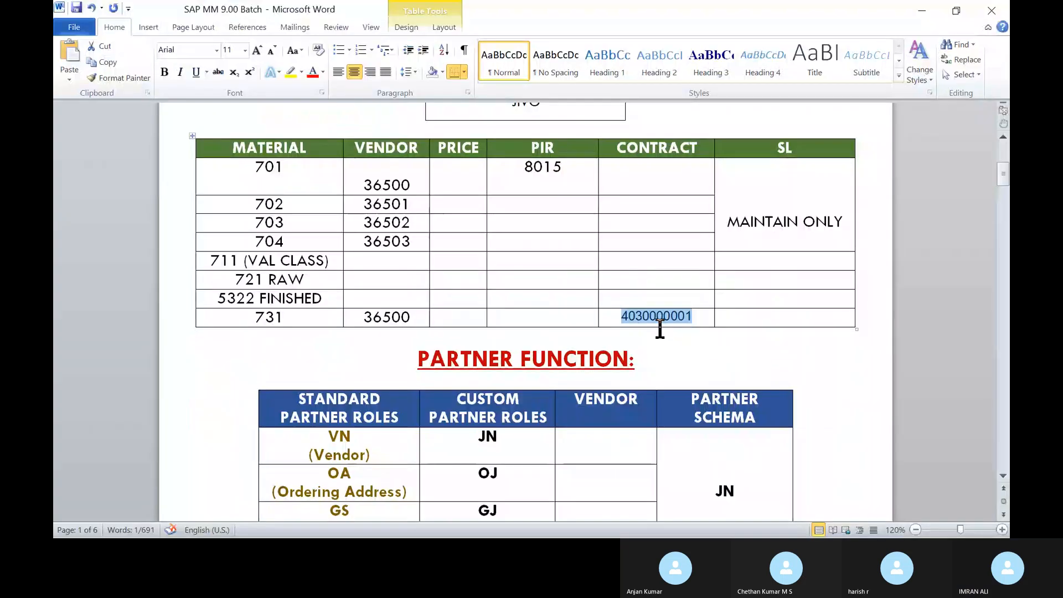
key("ctrl+c")
key("alt+Tab")
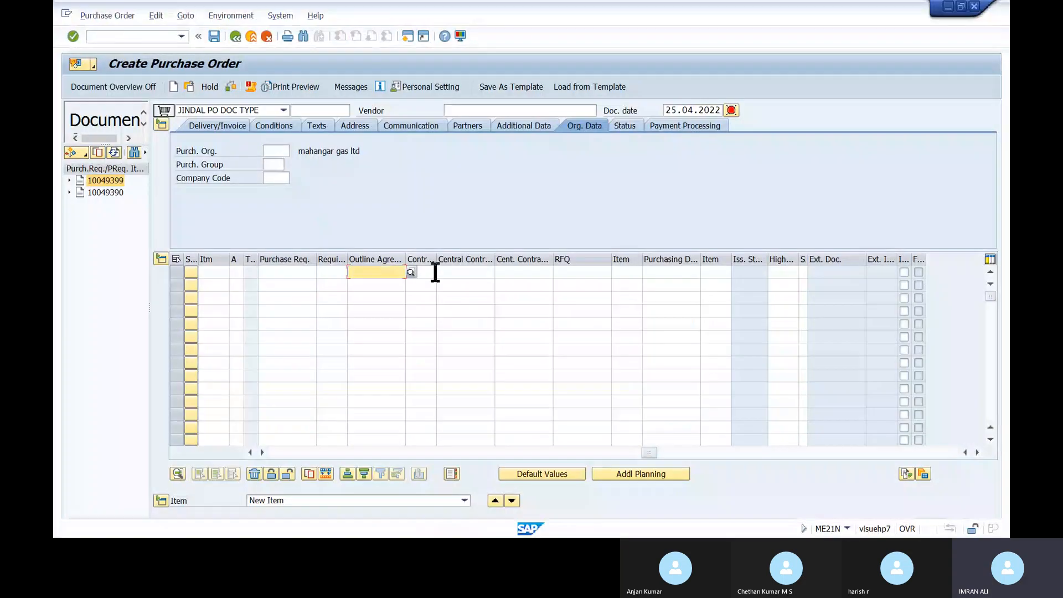
key("ctrl+v")
key("Return")
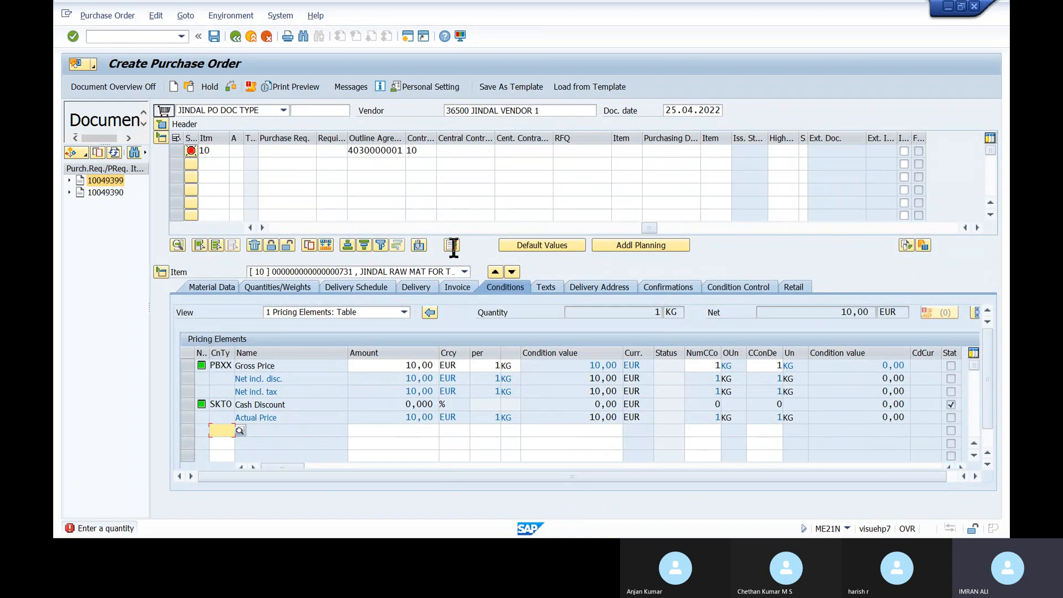
Set the PO quantity of item 10 to 10 KG
left_click_drag(648, 228, 270, 229)
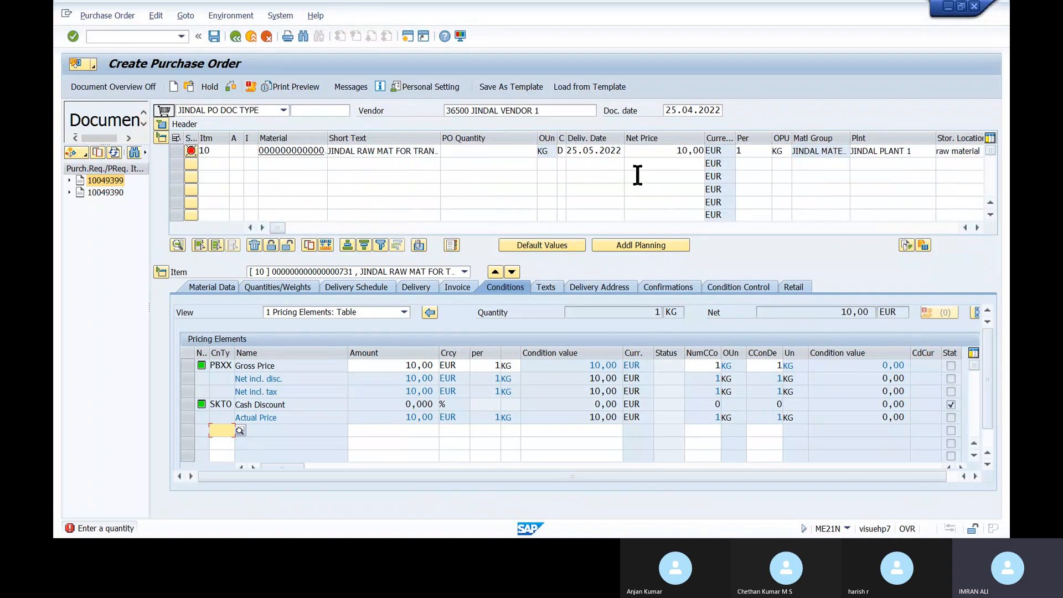
left_click(518, 154)
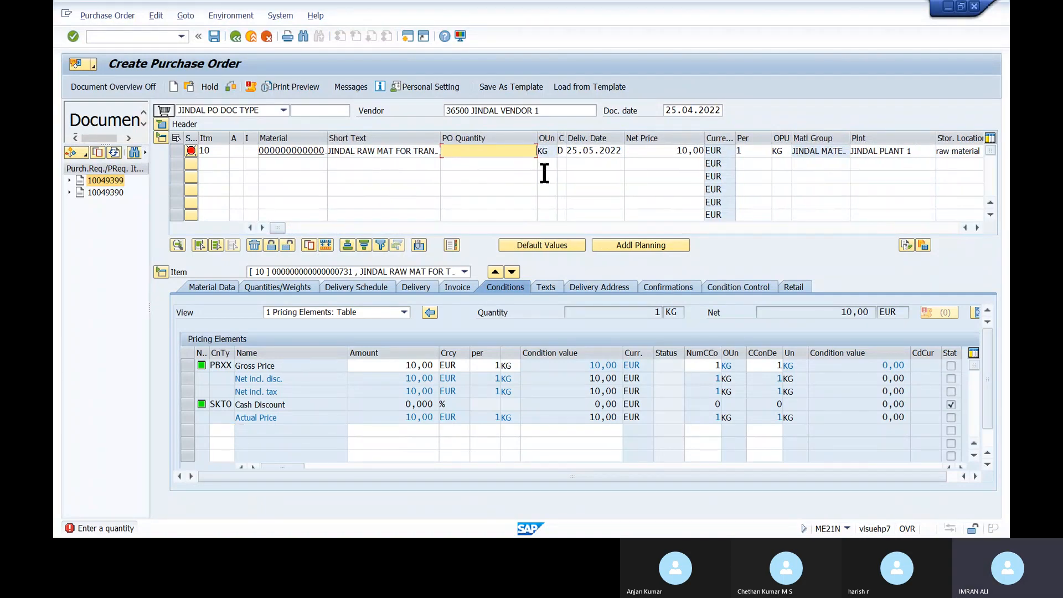
type("10")
key("Return")
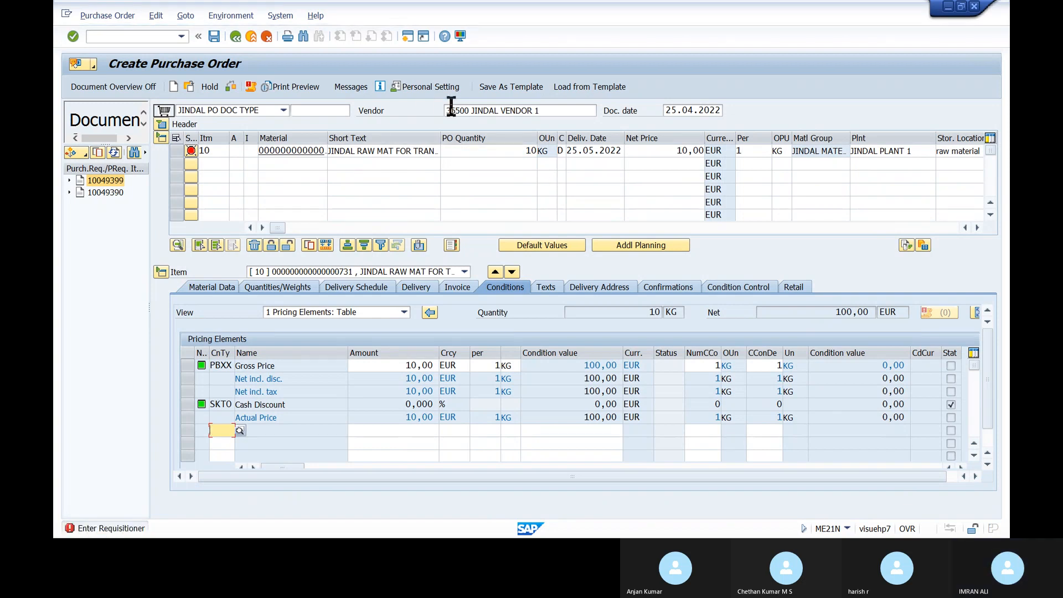
Enter APEX as the requisitioner of item 10
left_click(977, 228)
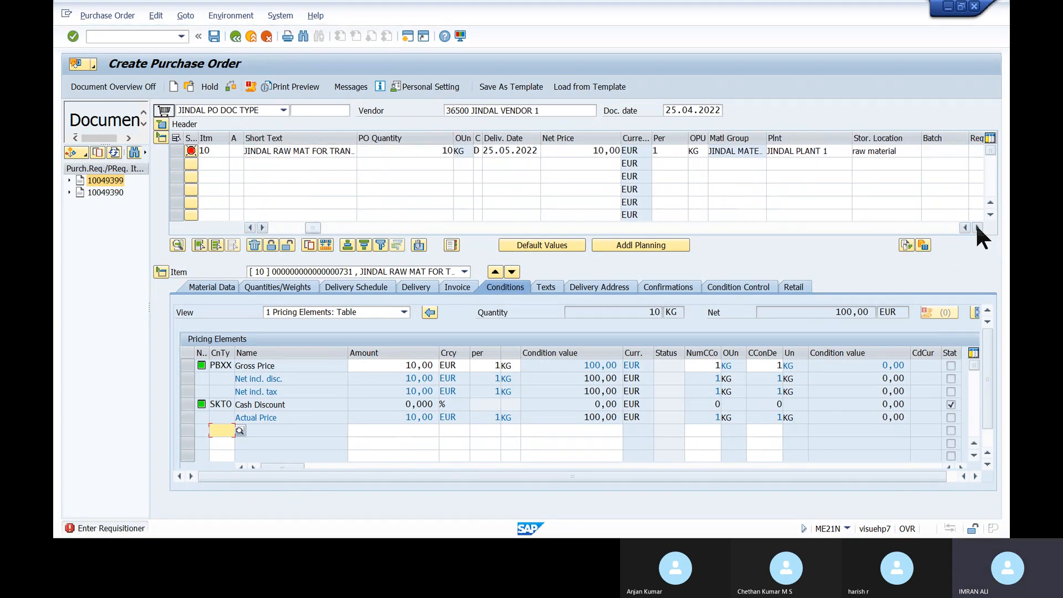
left_click(977, 228)
left_click(823, 152)
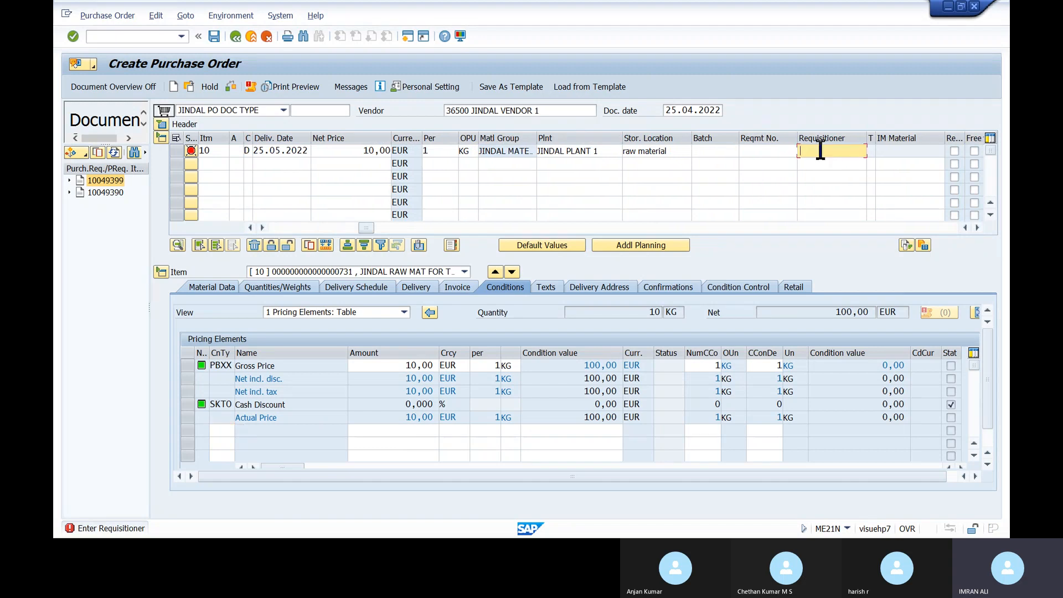
left_click(812, 162)
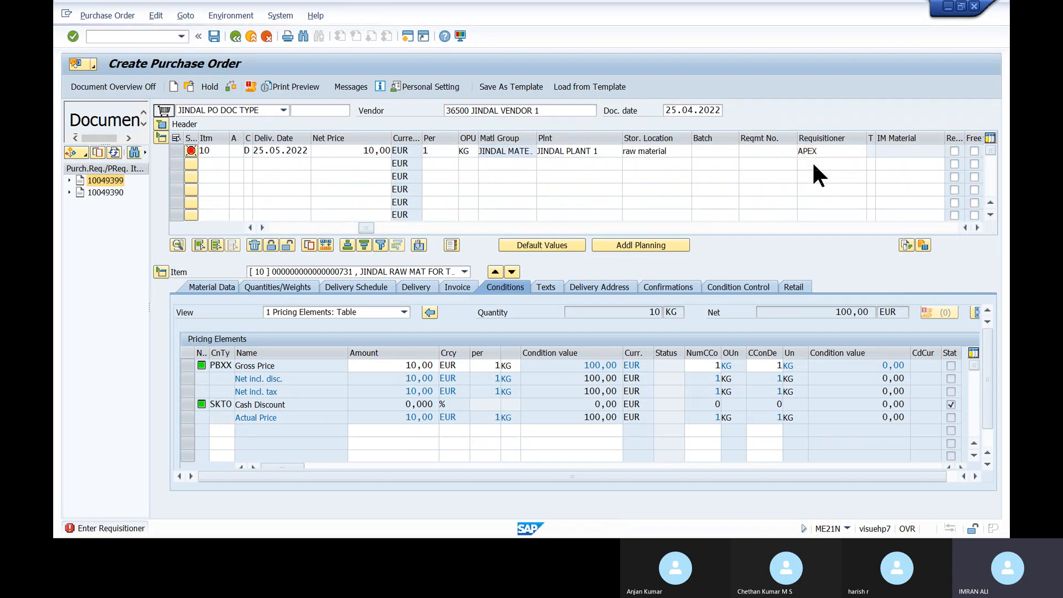
key("Return")
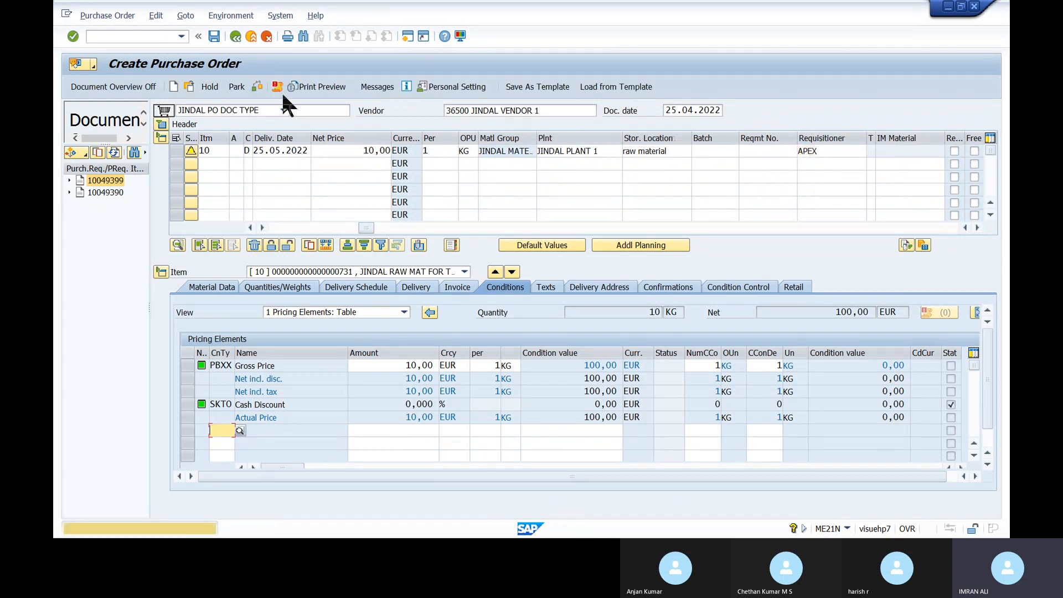
Check the purchase order for messages and review the outline agreement reference of item 10
left_click(259, 85)
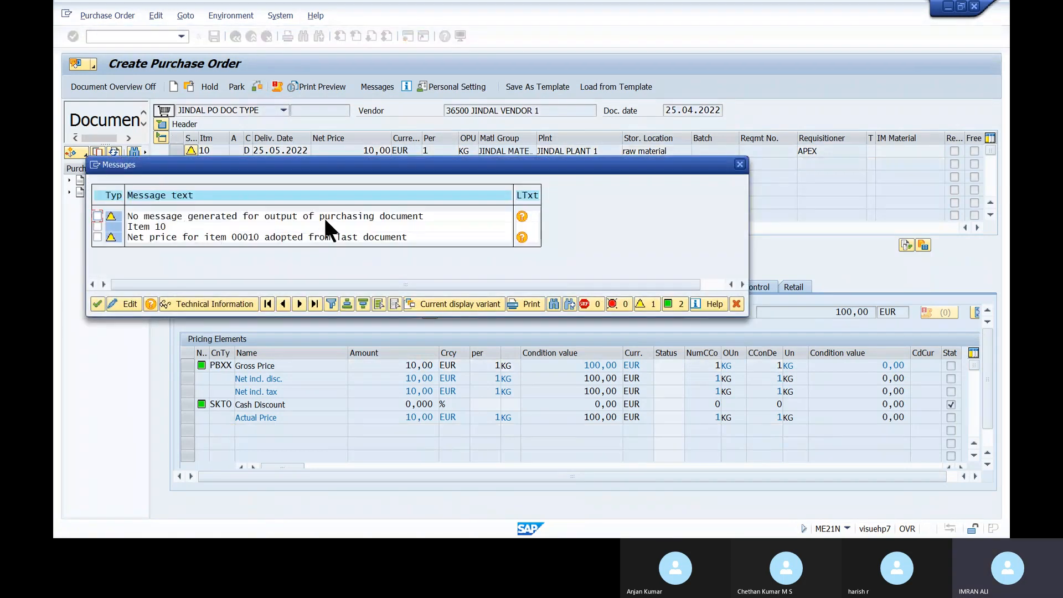
left_click(741, 164)
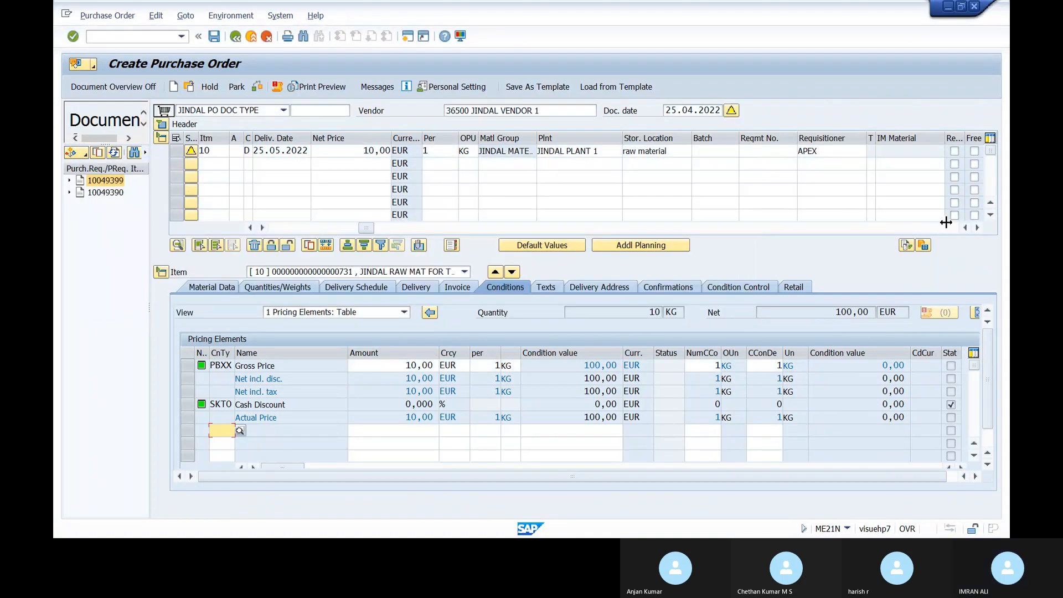
left_click(977, 228)
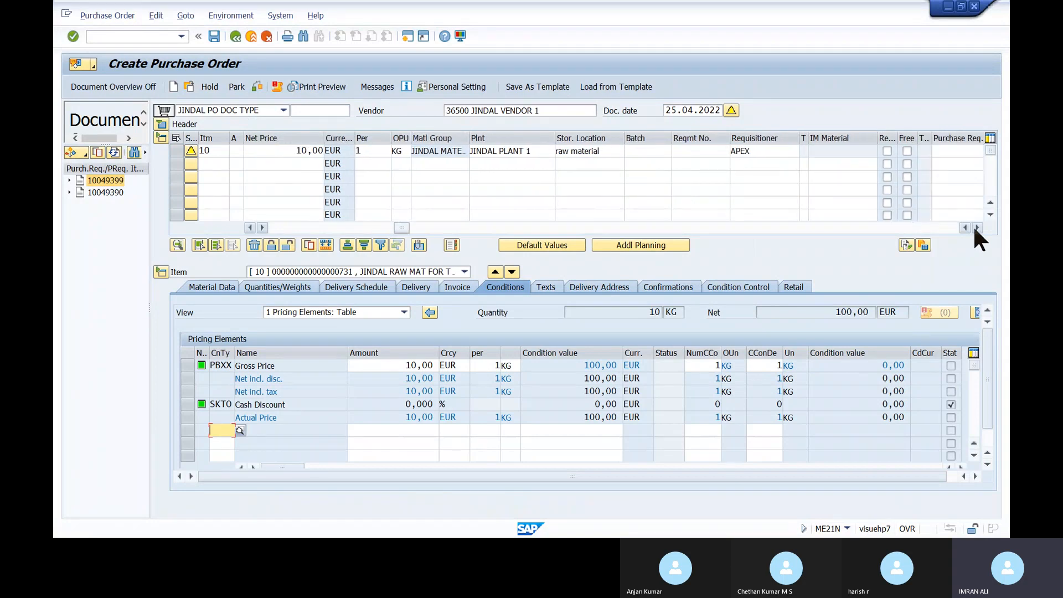
left_click(977, 227)
left_click(976, 228)
left_click(977, 227)
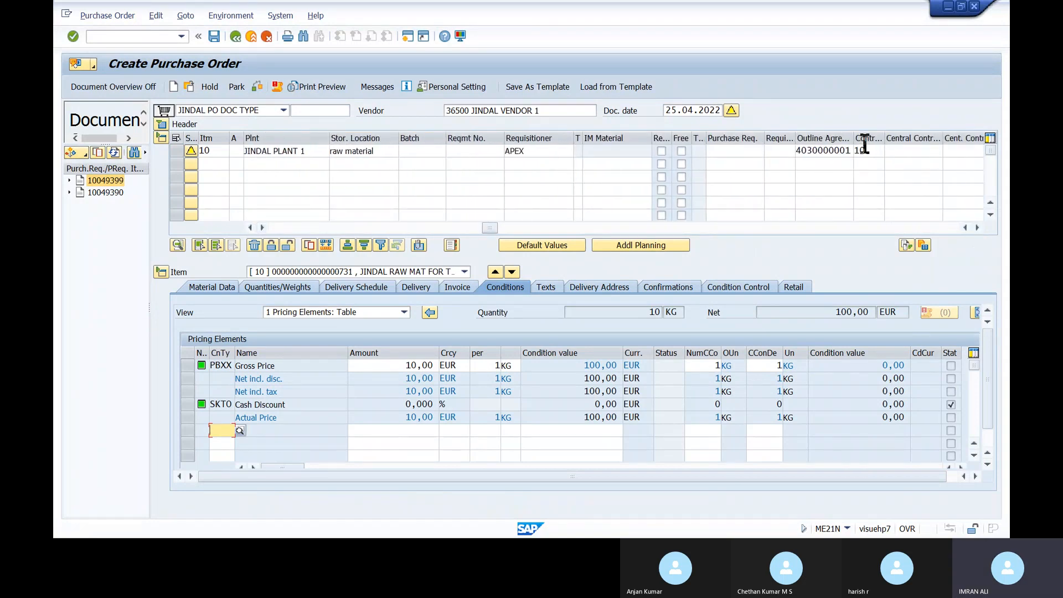
Add output type NEU to the purchase order's messages and save the purchase order
left_click(378, 87)
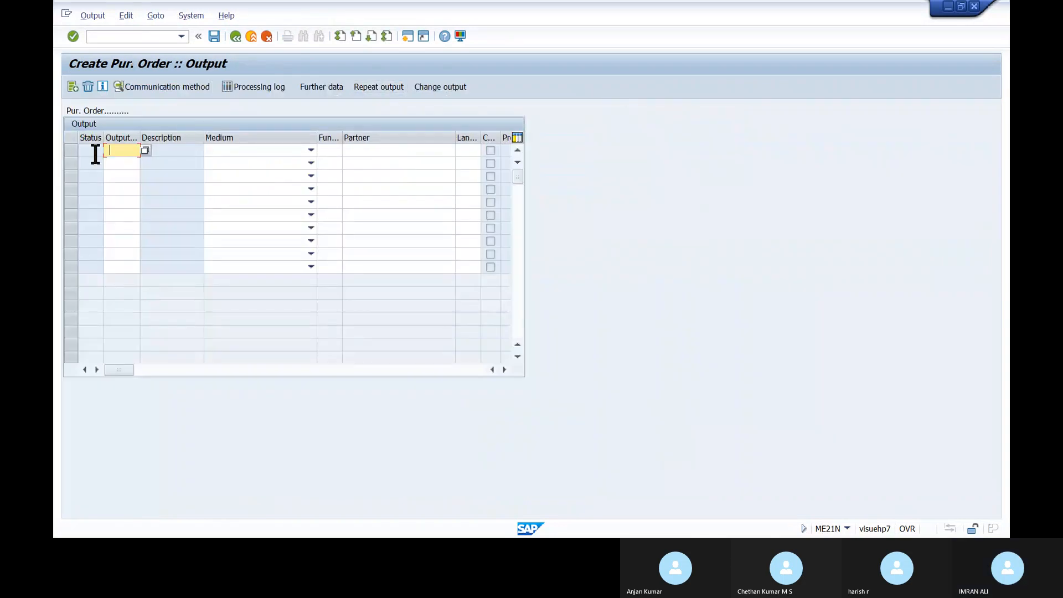
left_click(119, 151)
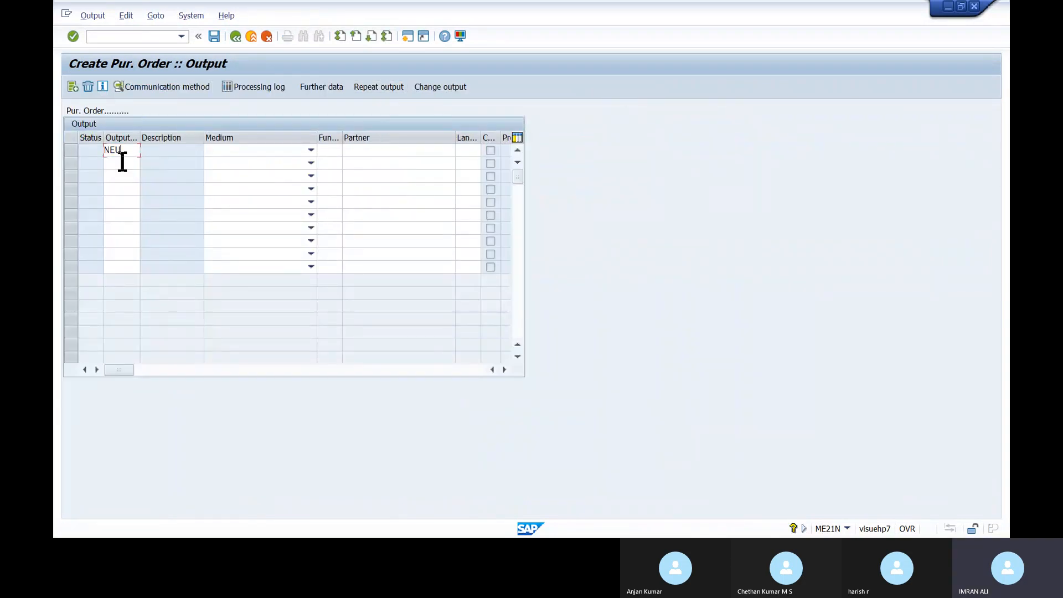
key("Return")
double_click(122, 153)
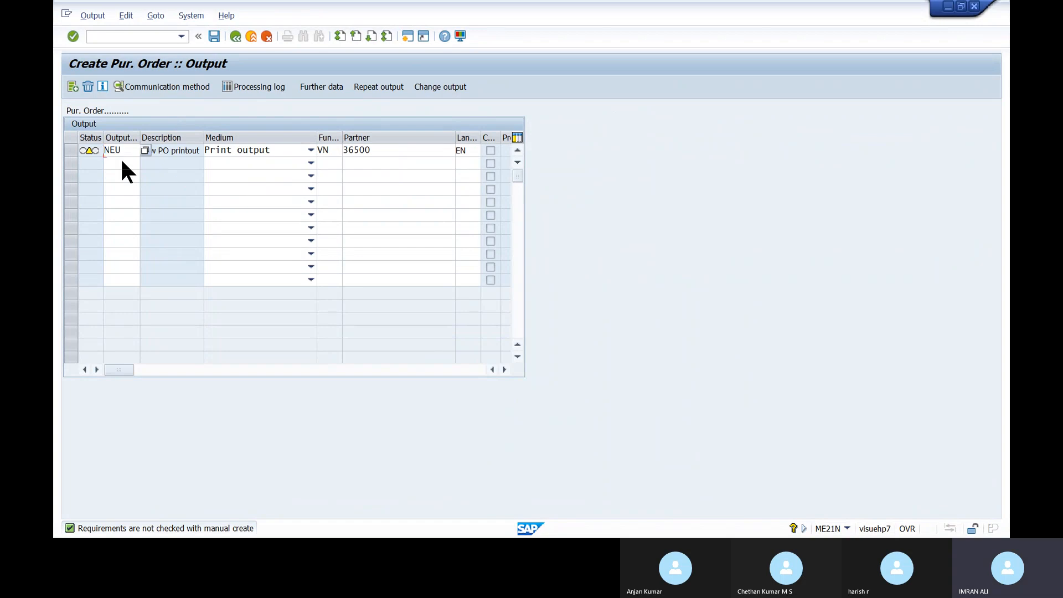
left_click(203, 164)
left_click(204, 175)
left_click(226, 43)
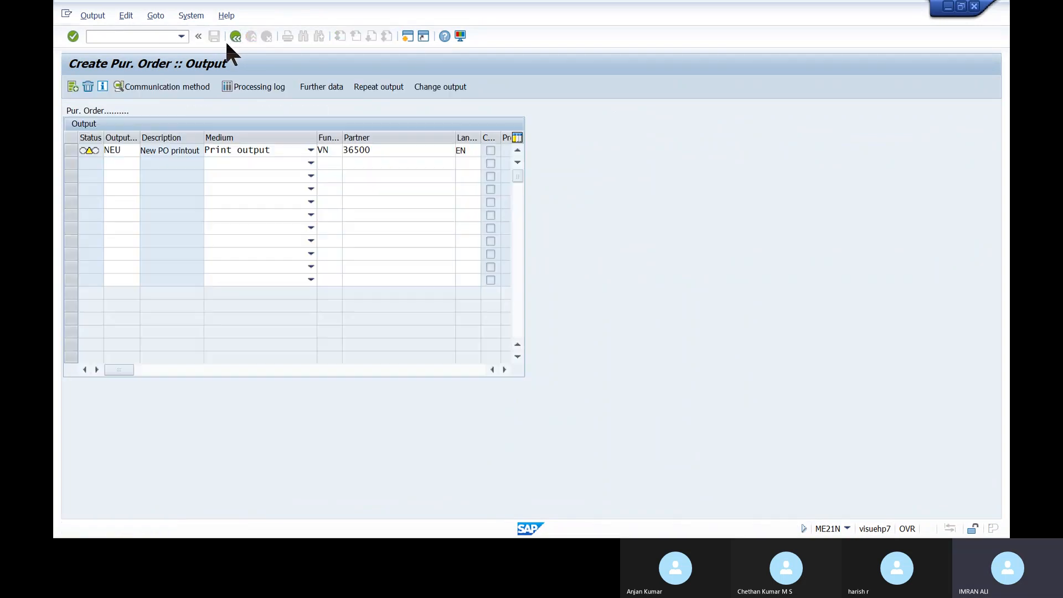
left_click(226, 42)
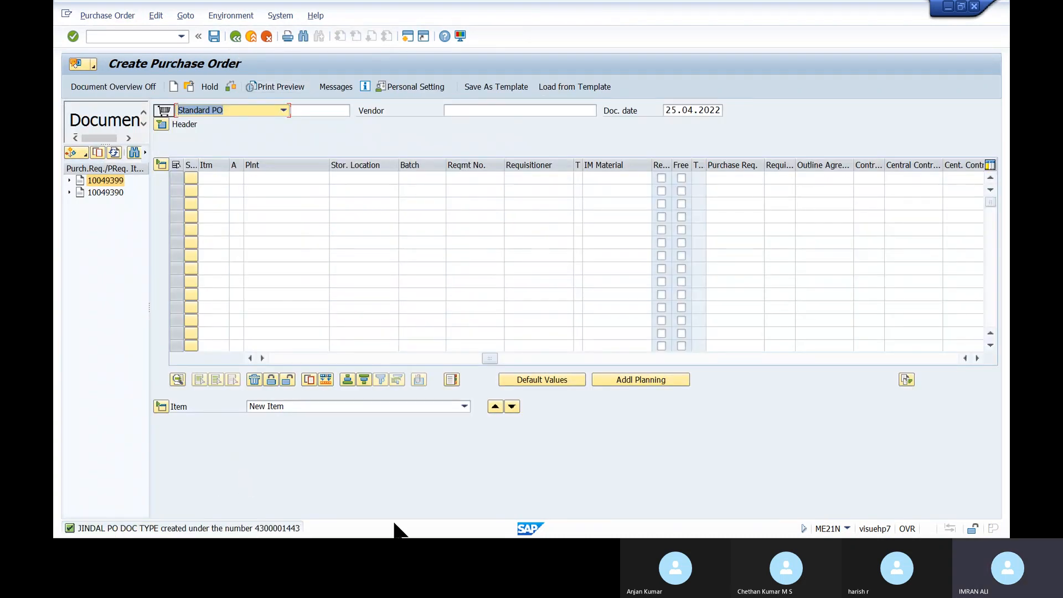
key("alt+Tab")
key("alt+Tab")
key("alt+Tab")
key("alt+Tab")
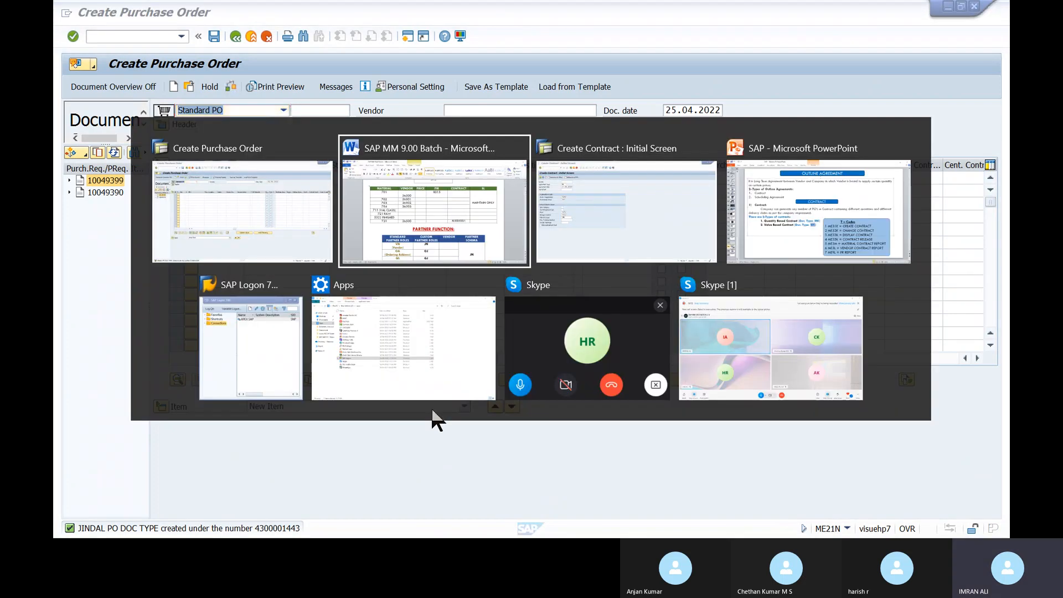
key("alt+Tab")
key("alt+Tab")
key("alt+Tab")
key("alt+Tab")
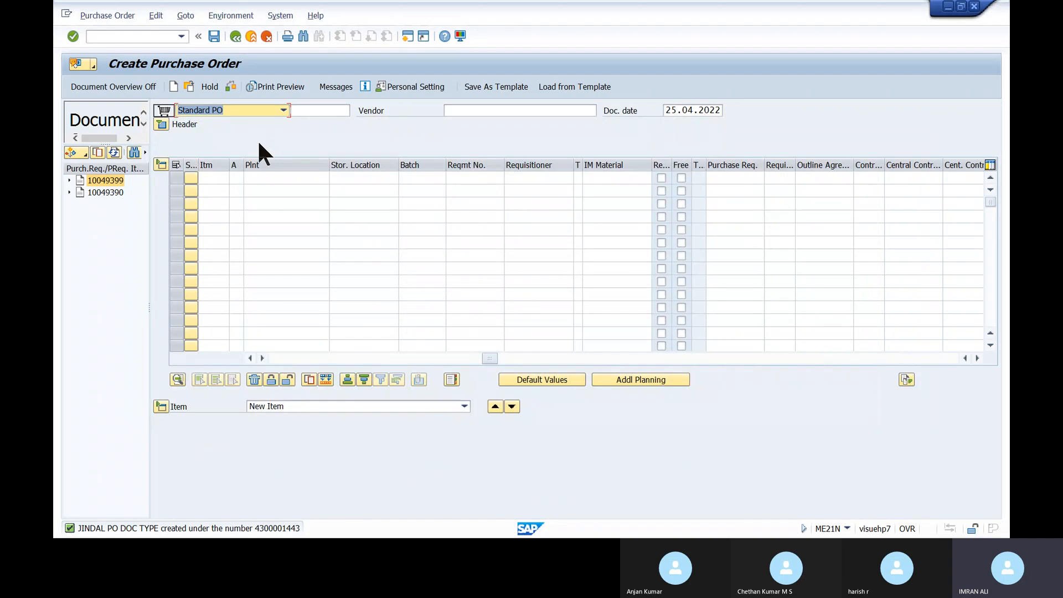
key("alt+Tab")
key("alt+Tab")
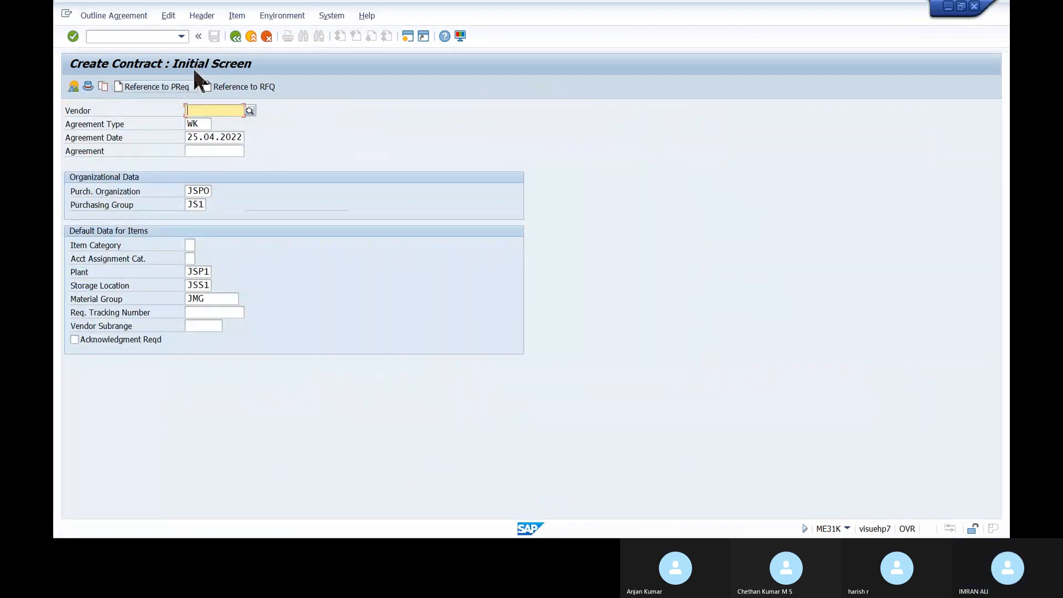
left_click(174, 37)
left_click(181, 35)
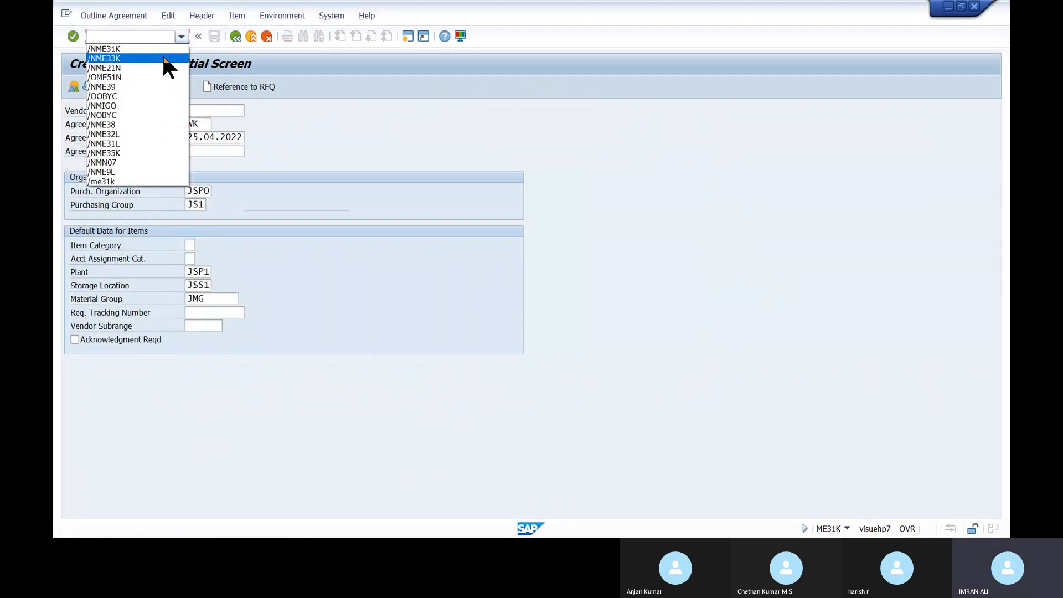
left_click(164, 58)
key("Return")
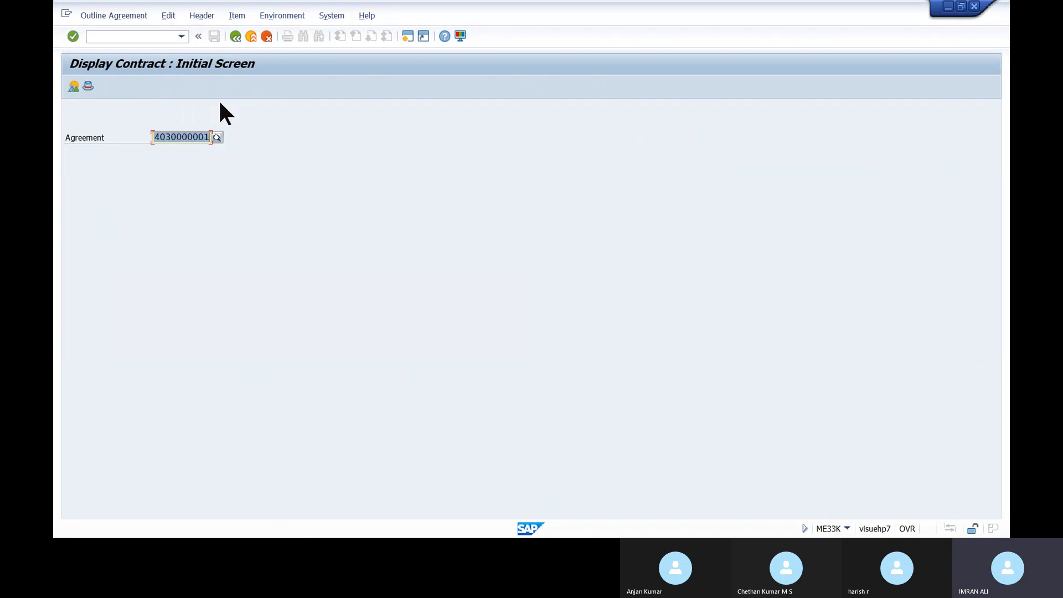
key("Return")
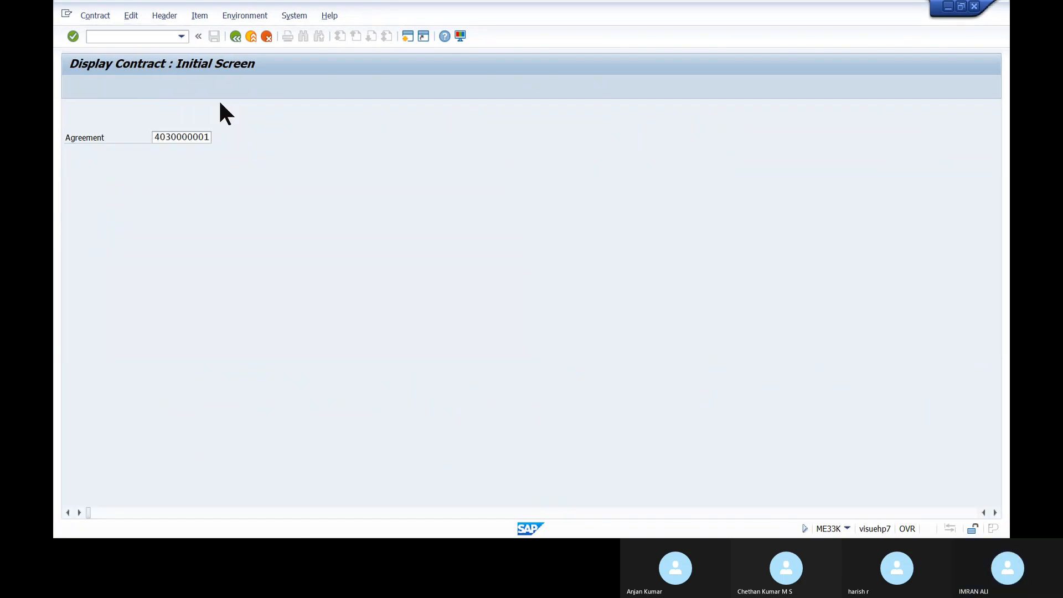
Display the release order documentation for contract item 10 and examine its released, target and open quantities and the PO value
left_click(74, 164)
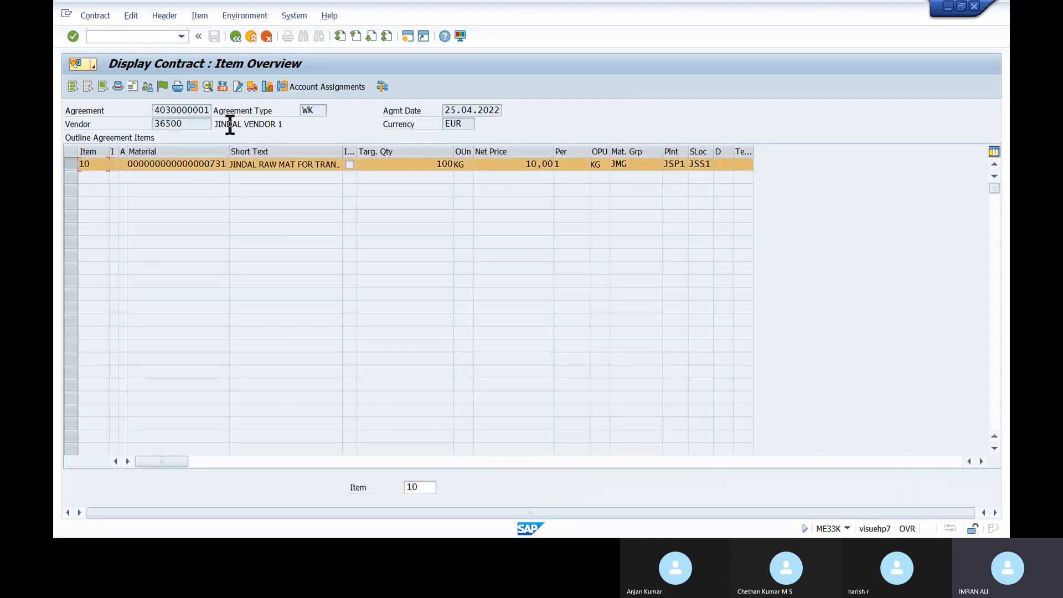
left_click(269, 85)
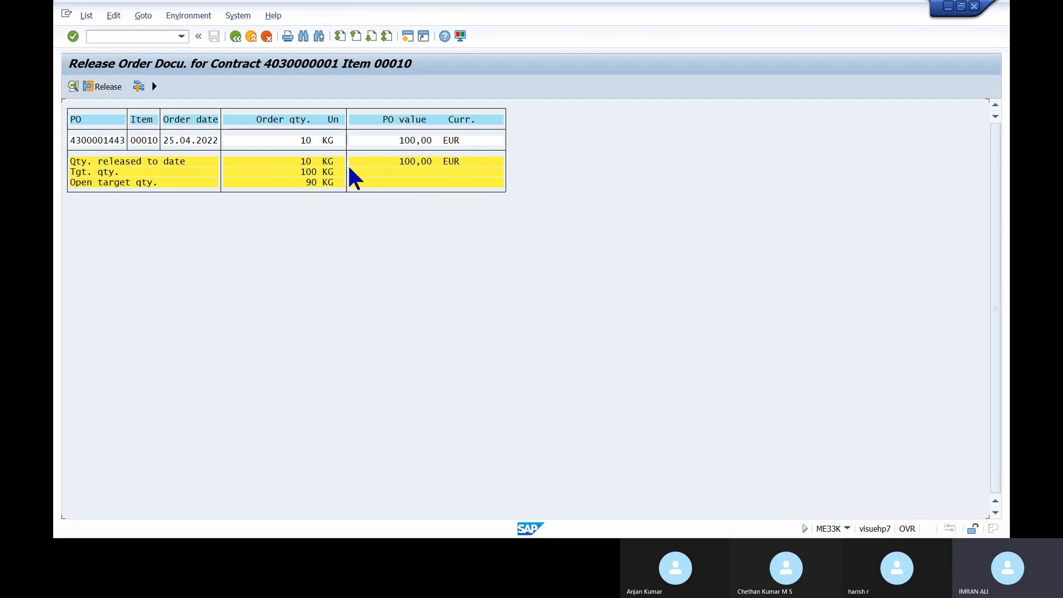
left_click(236, 37)
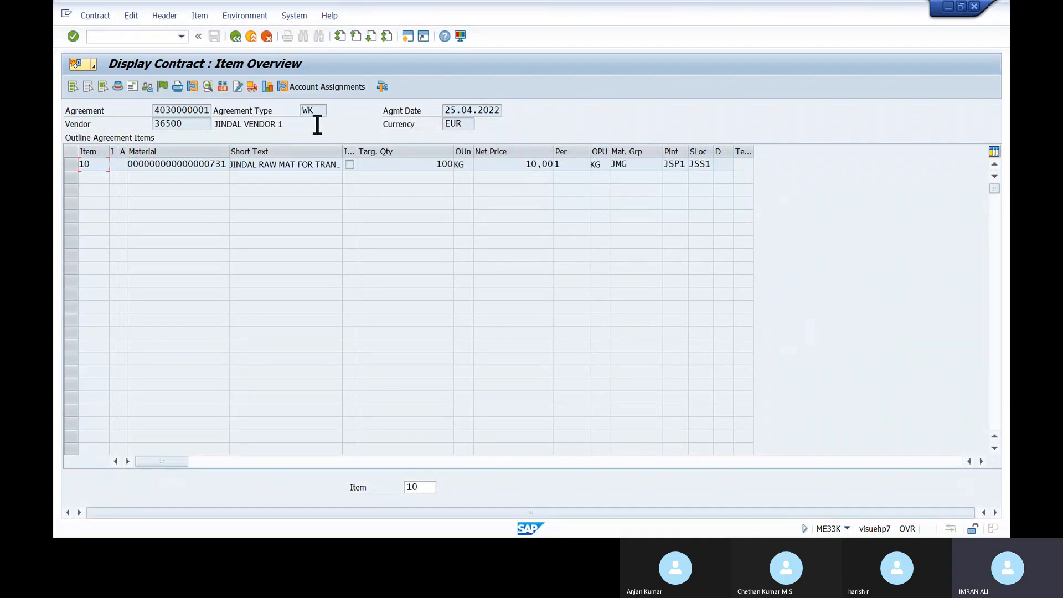
left_click(262, 84)
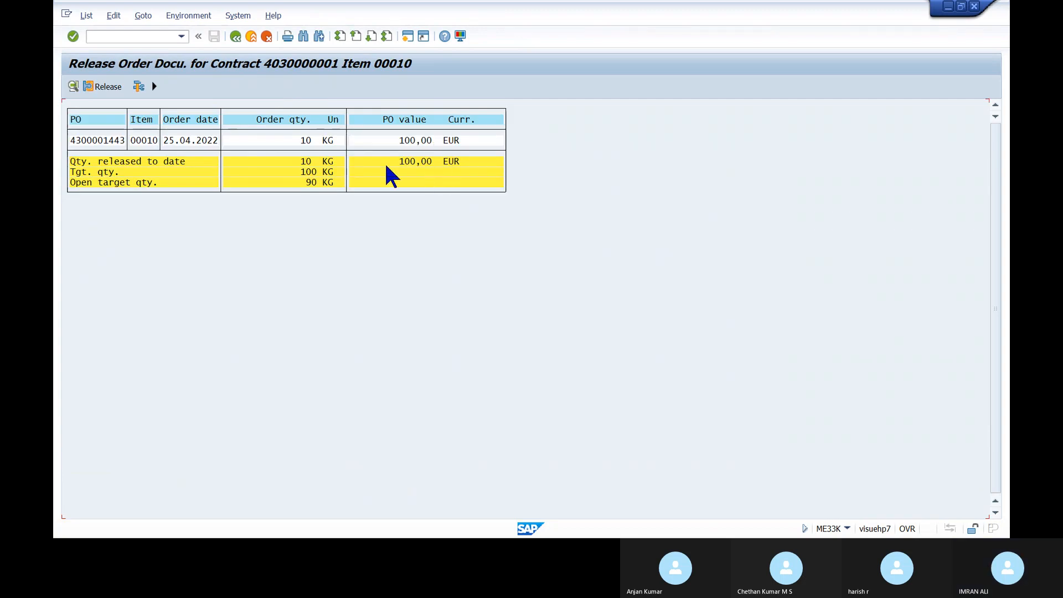
left_click(310, 173)
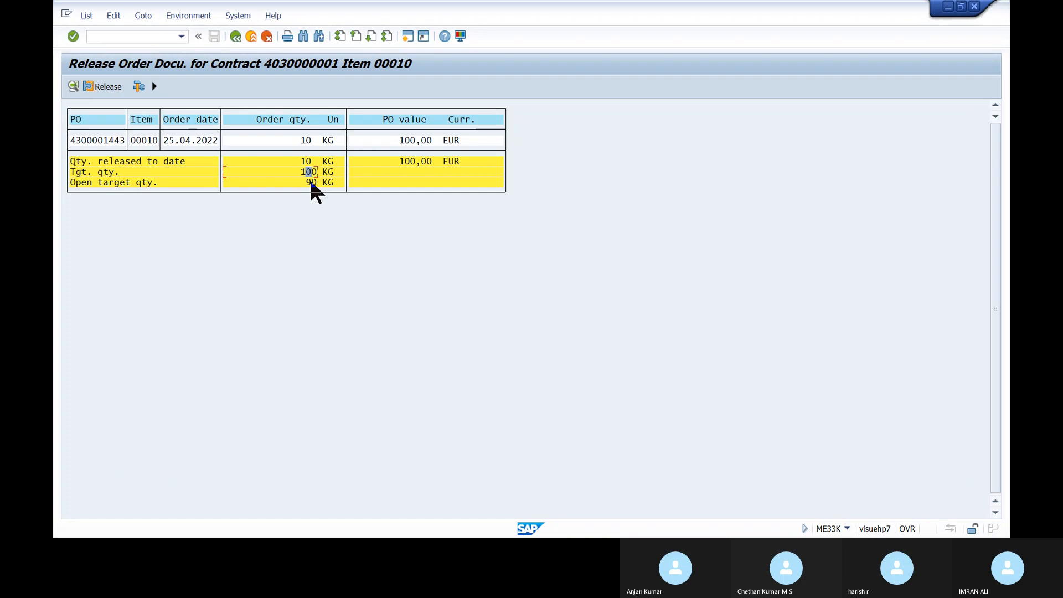
left_click(314, 183)
left_click(408, 141)
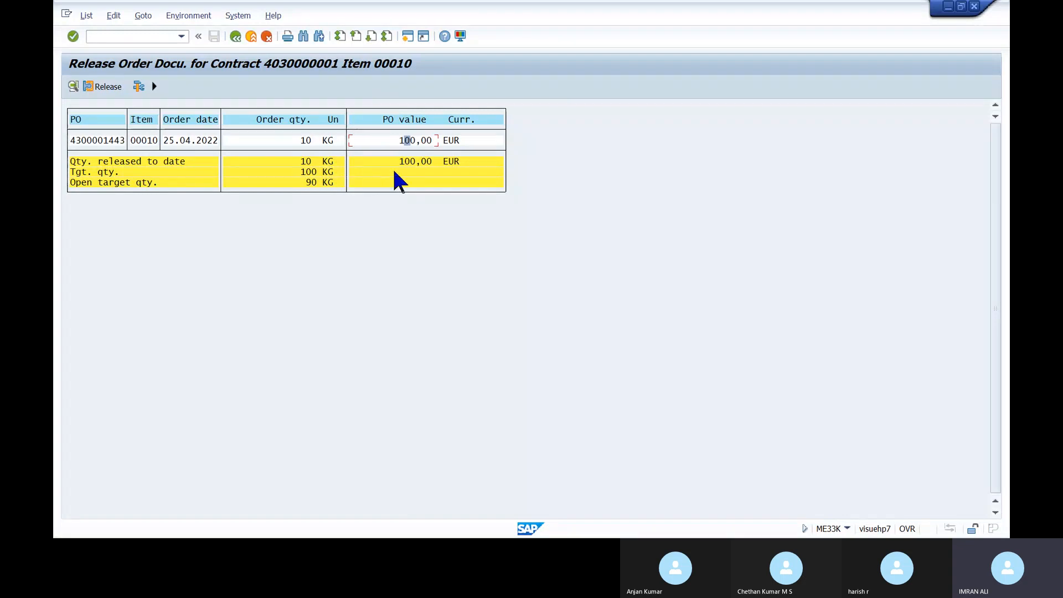
key("Down")
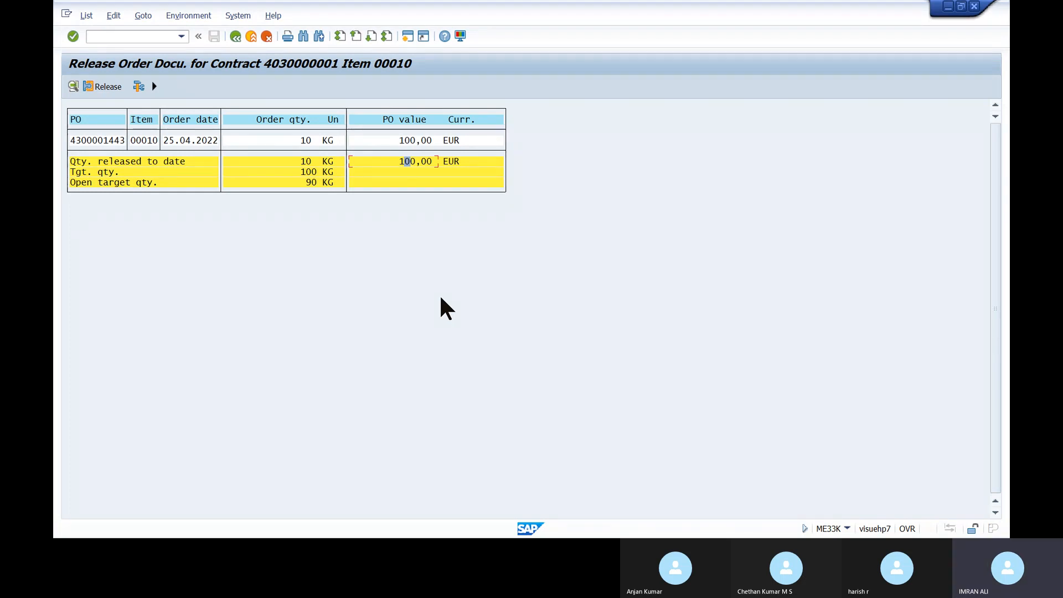
Switch to the PowerPoint deck, review the outline agreement types and T-codes on slide 58, and open slide 59 on scheduling agreements
key("alt+Tab")
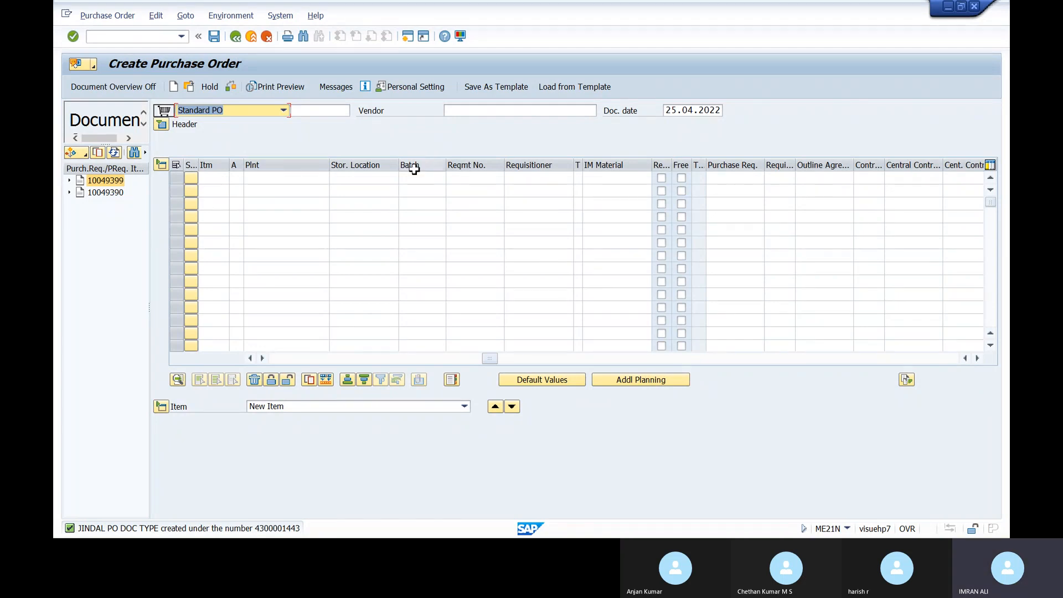
key("alt+Tab")
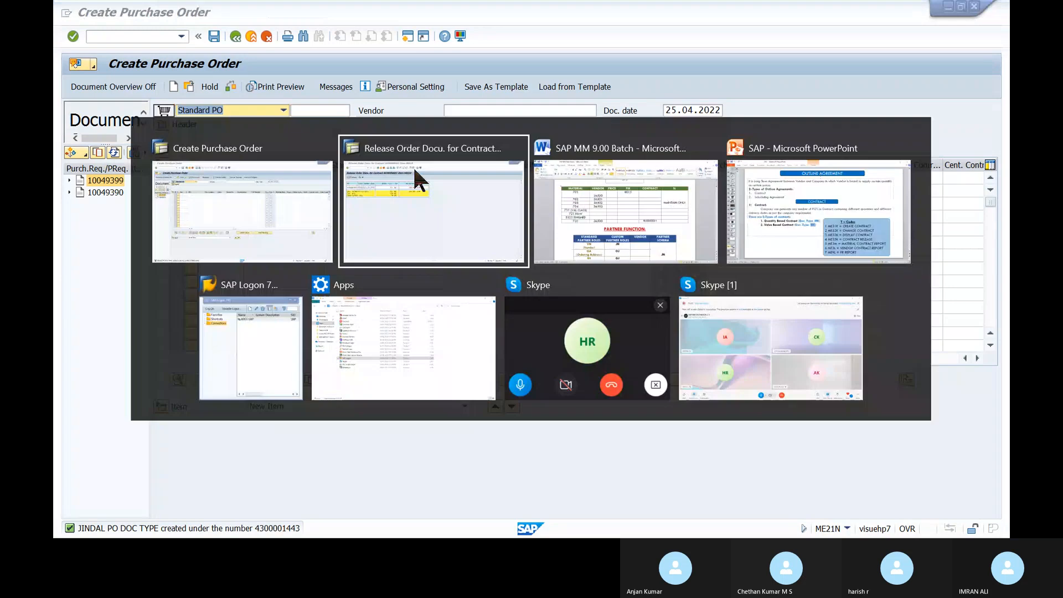
key("alt+Tab")
key("alt+Tab")
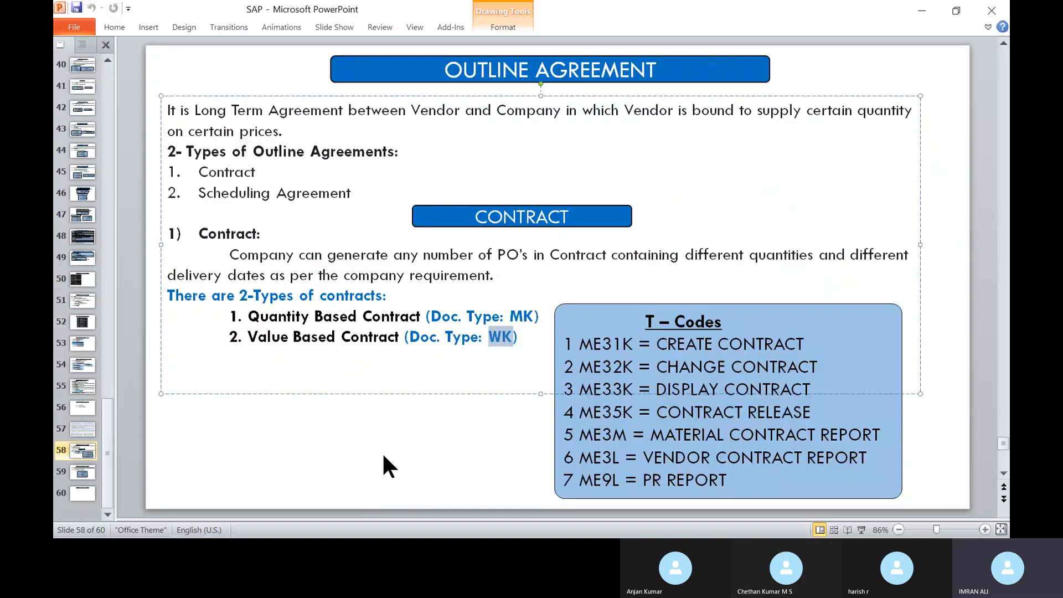
left_click_drag(644, 483, 735, 485)
left_click(755, 480)
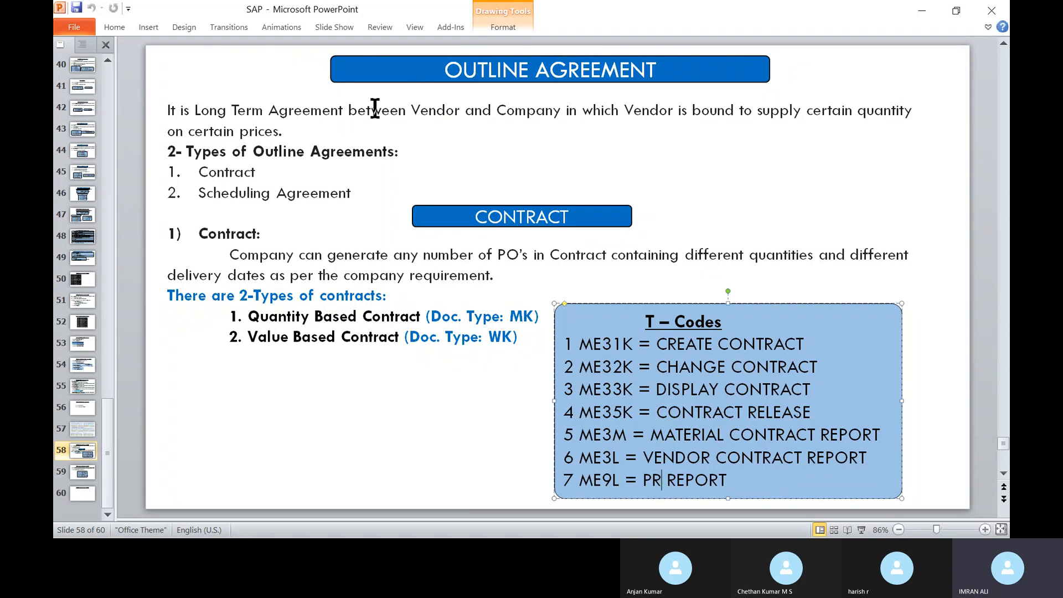
double_click(203, 175)
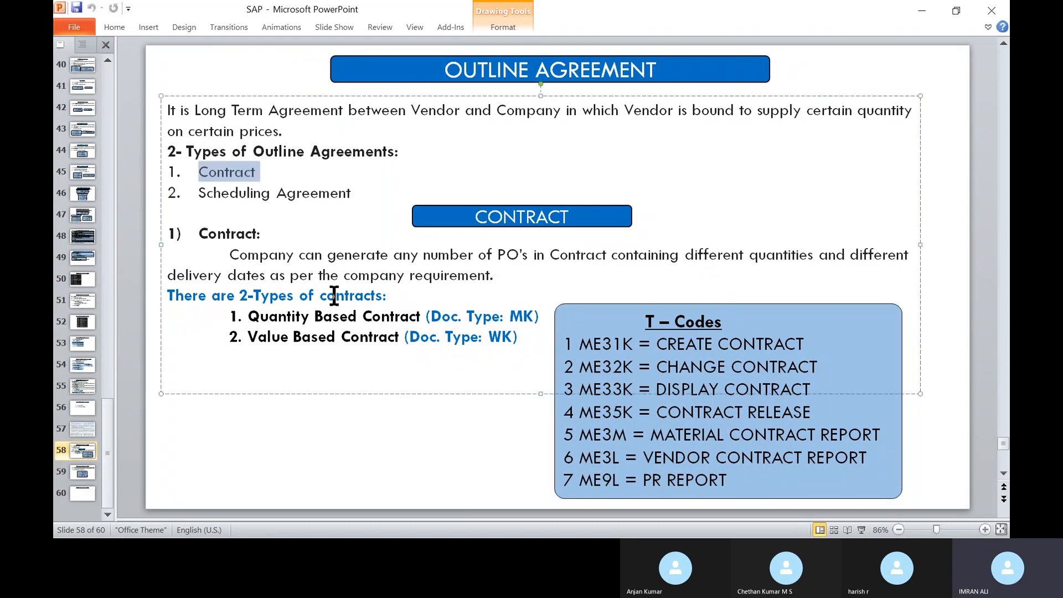
left_click_drag(198, 193, 348, 193)
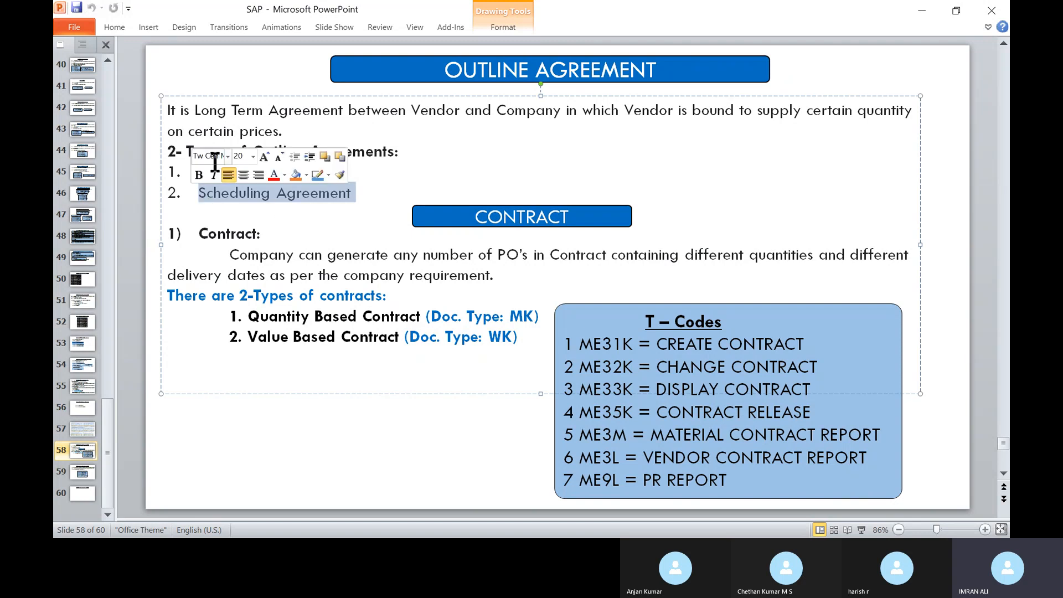
left_click(499, 181)
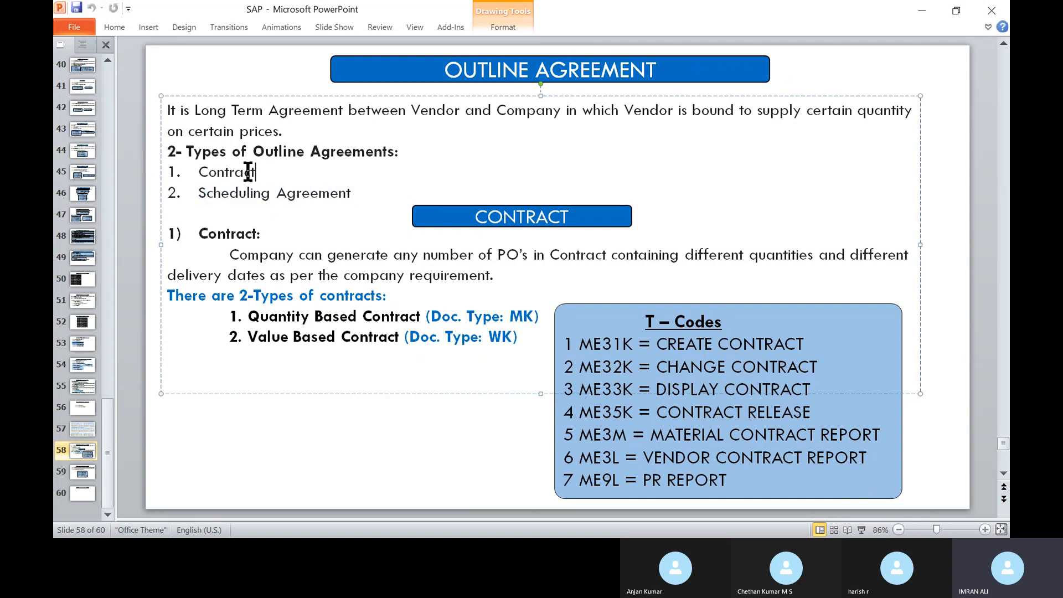
left_click(87, 471)
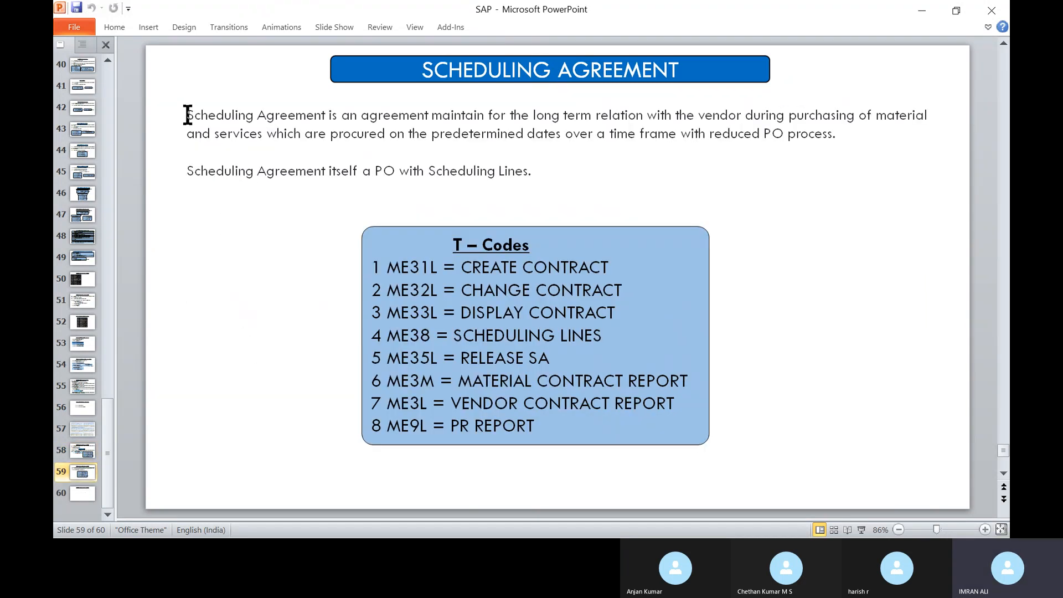
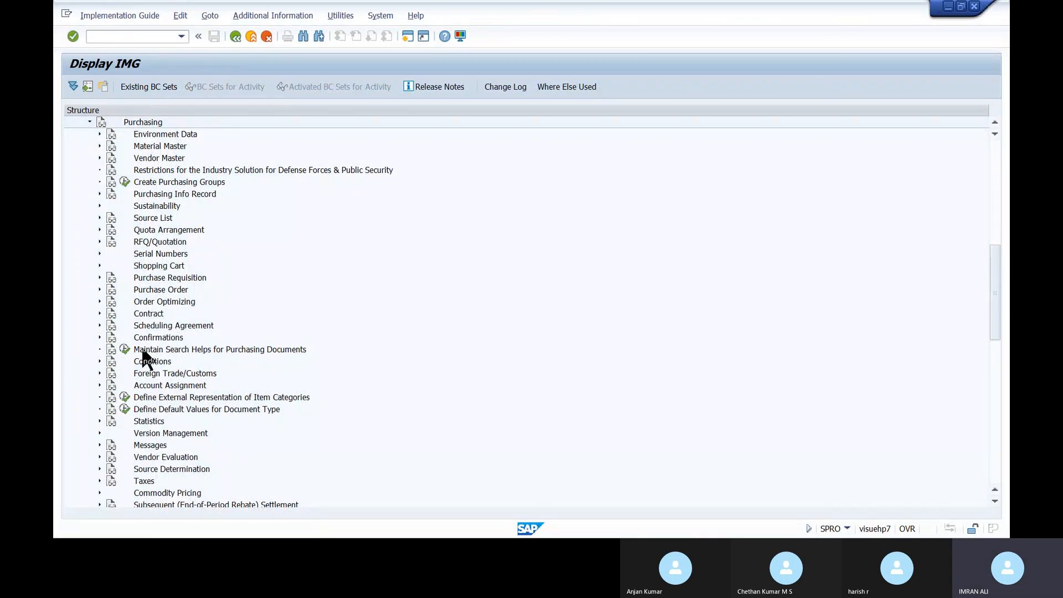
Expand the Scheduling Agreement node under Purchasing in the SAP implementation guide
left_click(99, 325)
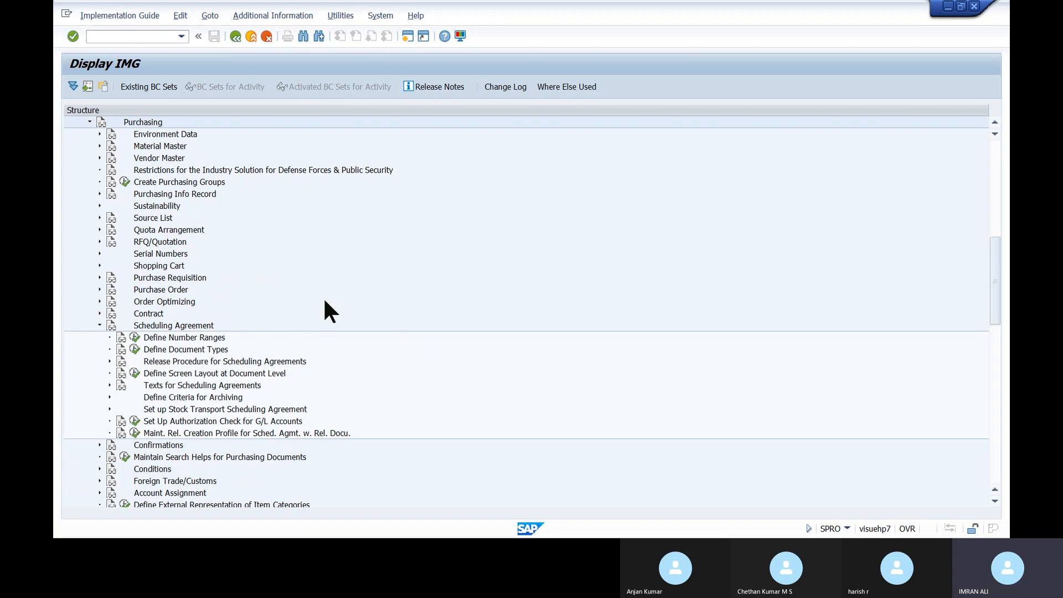
left_click(134, 37)
type("/N")
type("E31L")
key("Return")
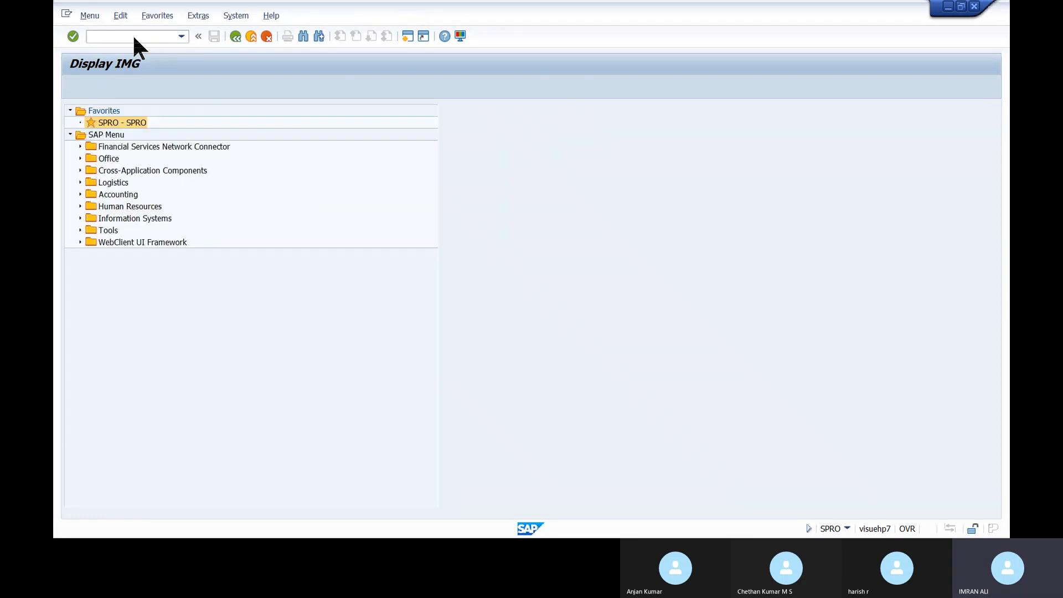
Start transaction ME31L to create a scheduling agreement
type("/")
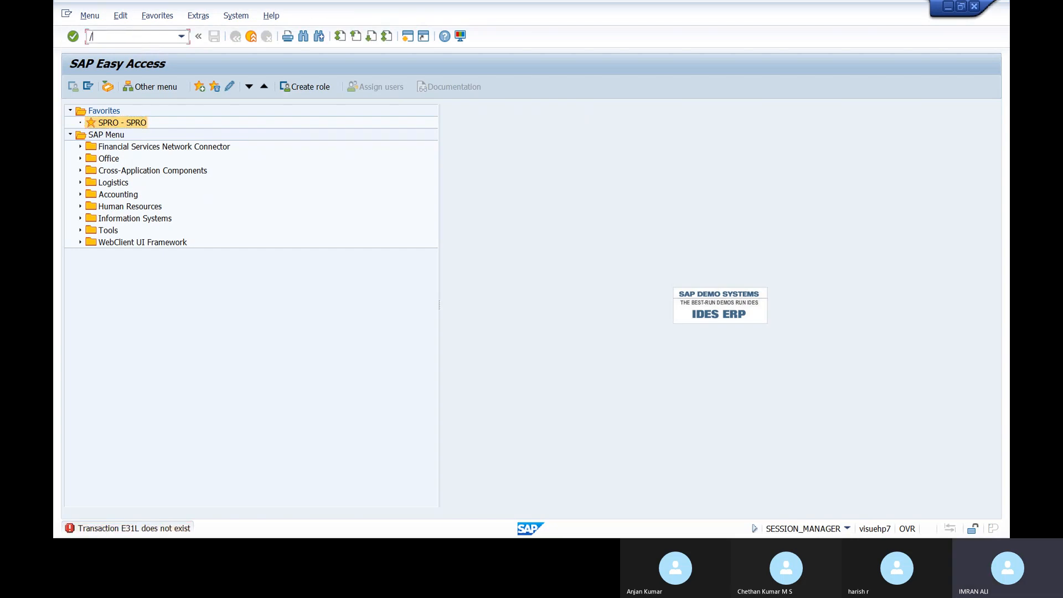
type("NME31L")
key("Return")
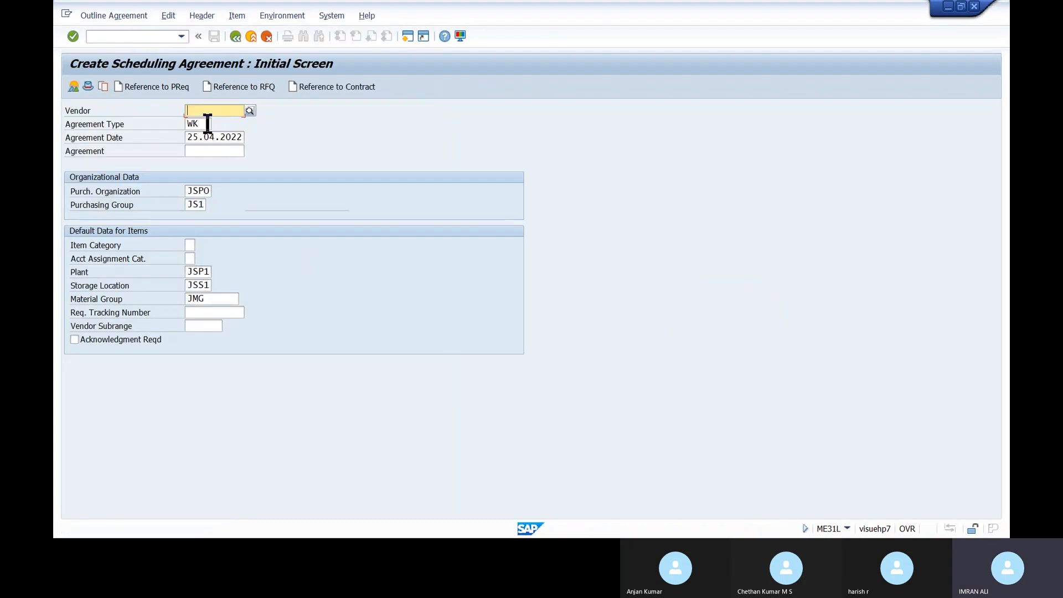
Switch to PowerPoint and add the line "Document Type: LP" beneath the definition text on the Scheduling Agreement slide
key("alt+Tab")
key("alt+Tab")
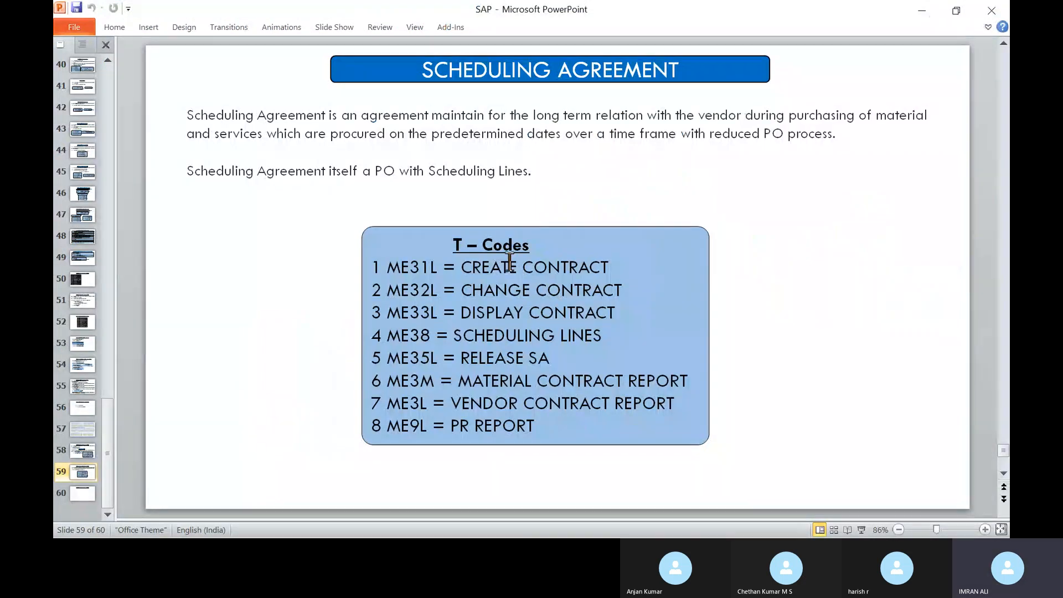
key("alt")
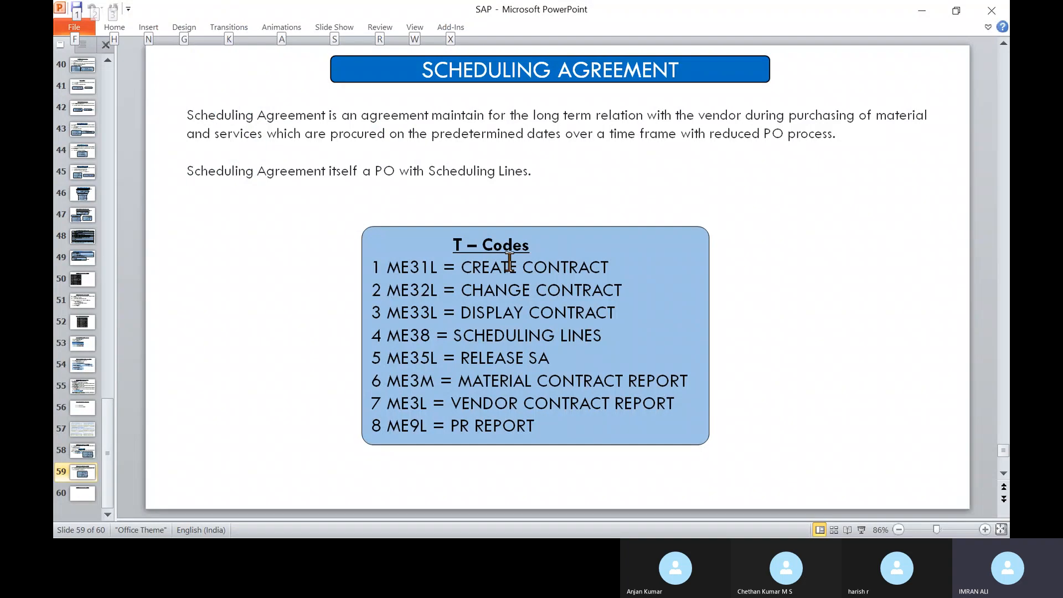
left_click(551, 173)
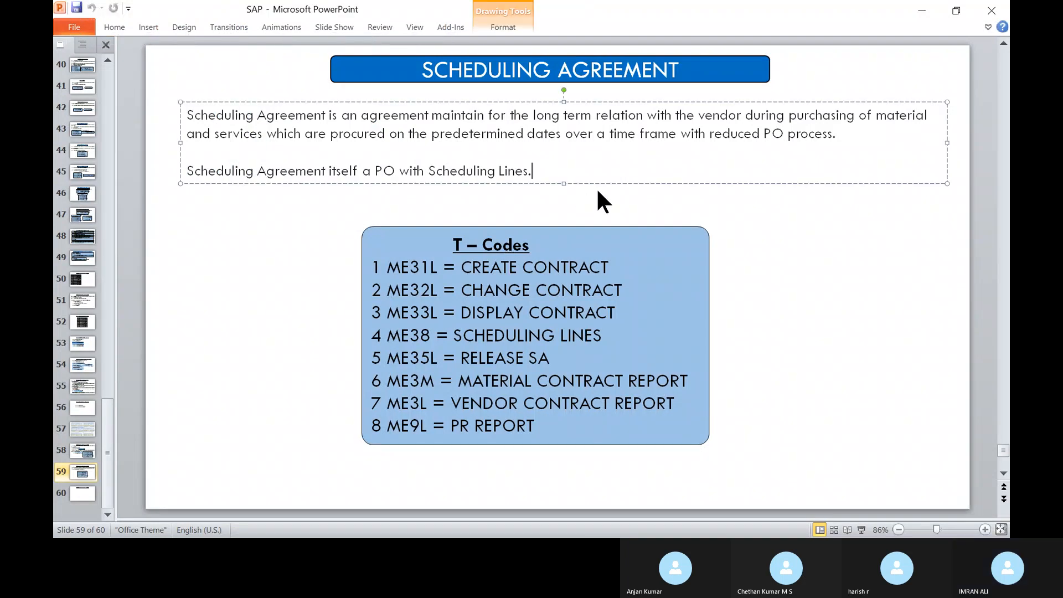
key("Return")
key("Return")
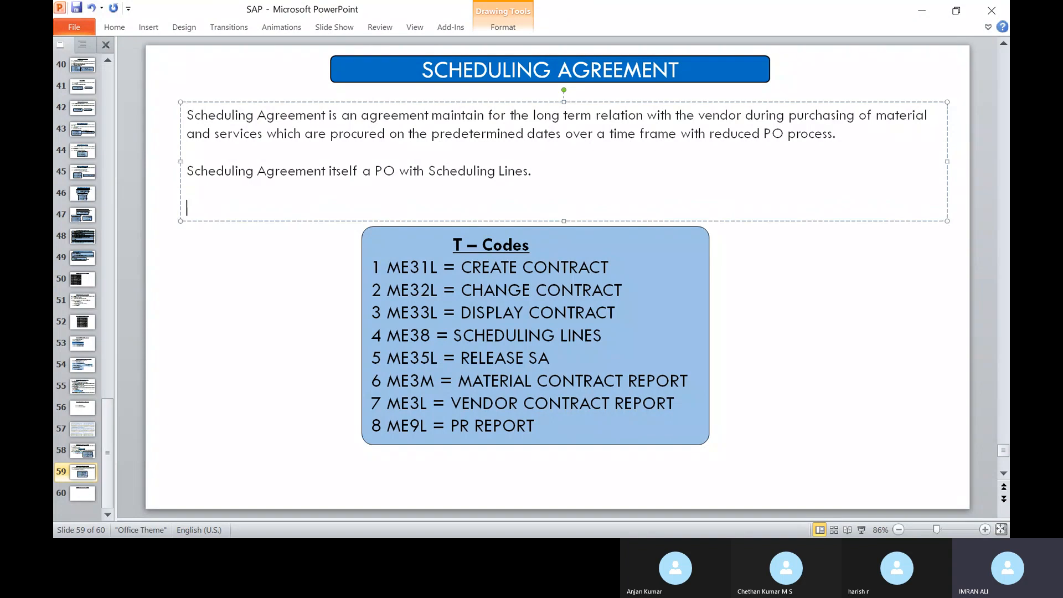
type("Docume")
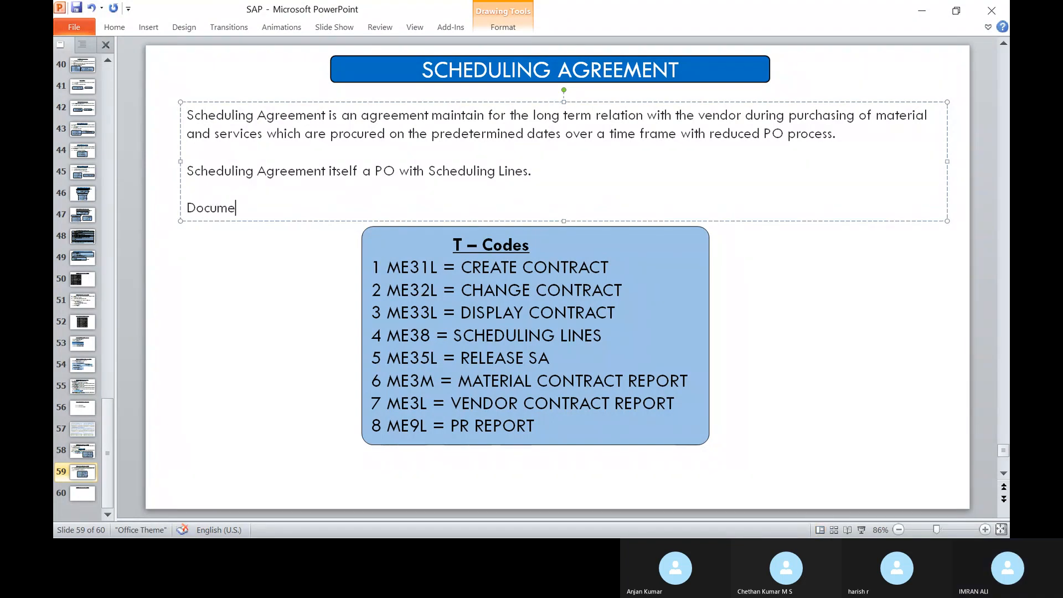
type("nt Type: L{")
key("BackSpace")
type("P")
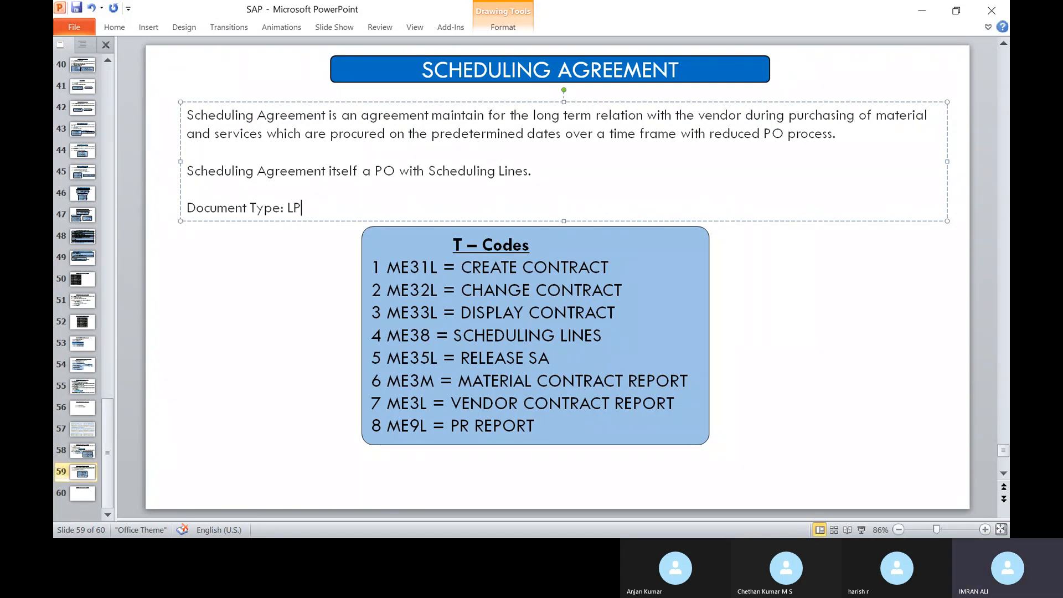
Make the "Document Type: LP" line bold
left_click_drag(314, 205, 195, 200)
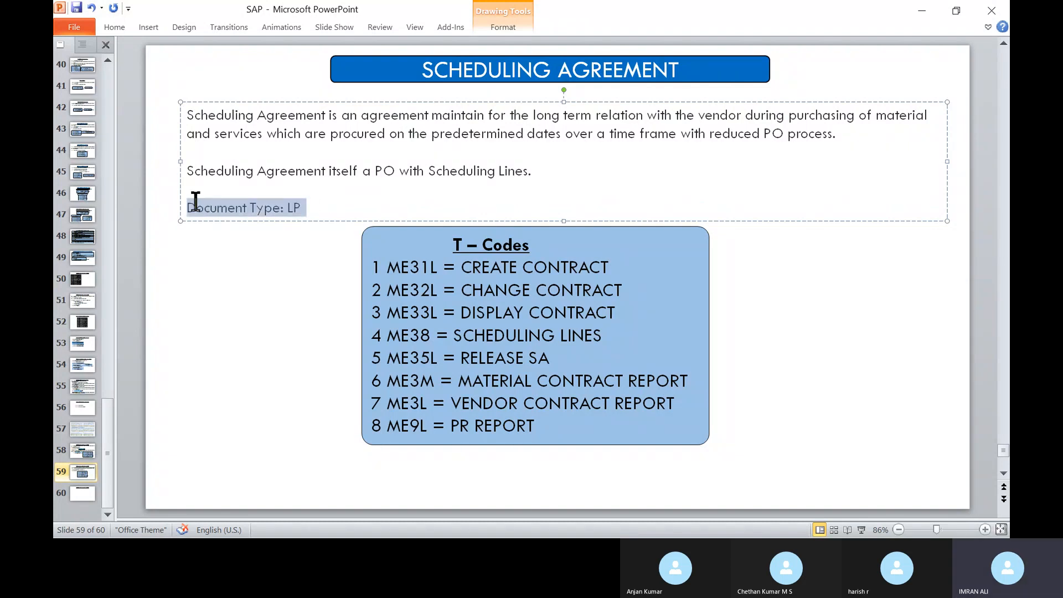
key("ctrl+b")
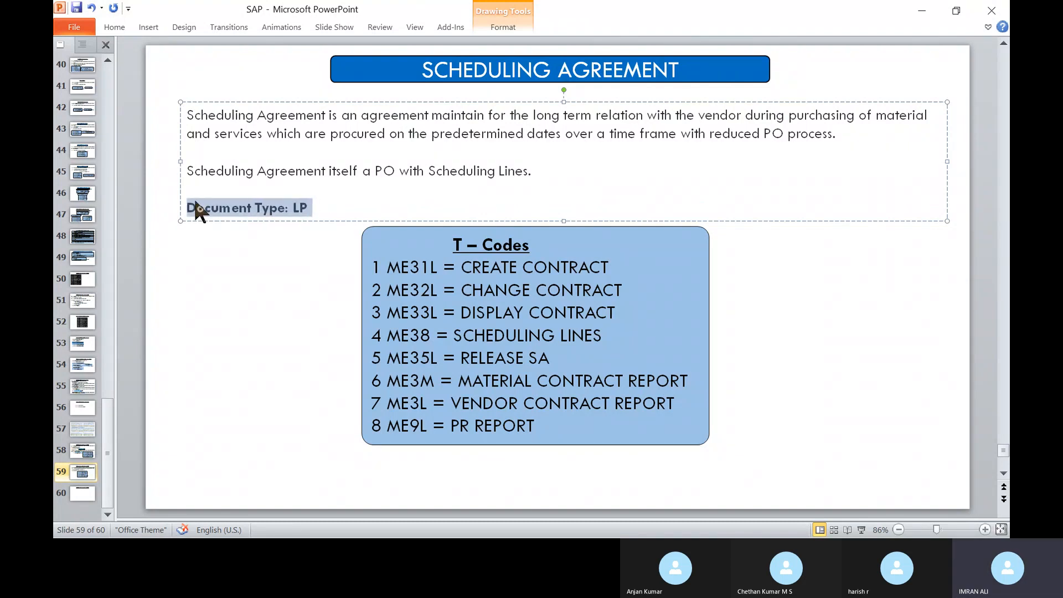
left_click(301, 397)
Switch back to SAP, enter vendor 36500 with agreement type LP, and continue to the header data
key("alt+Tab")
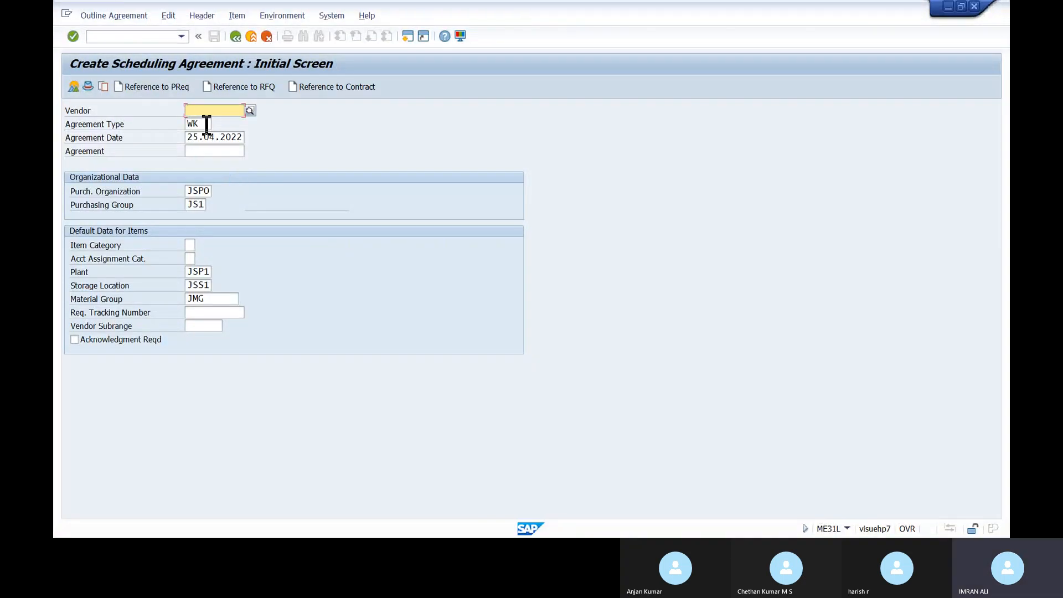
type("36500")
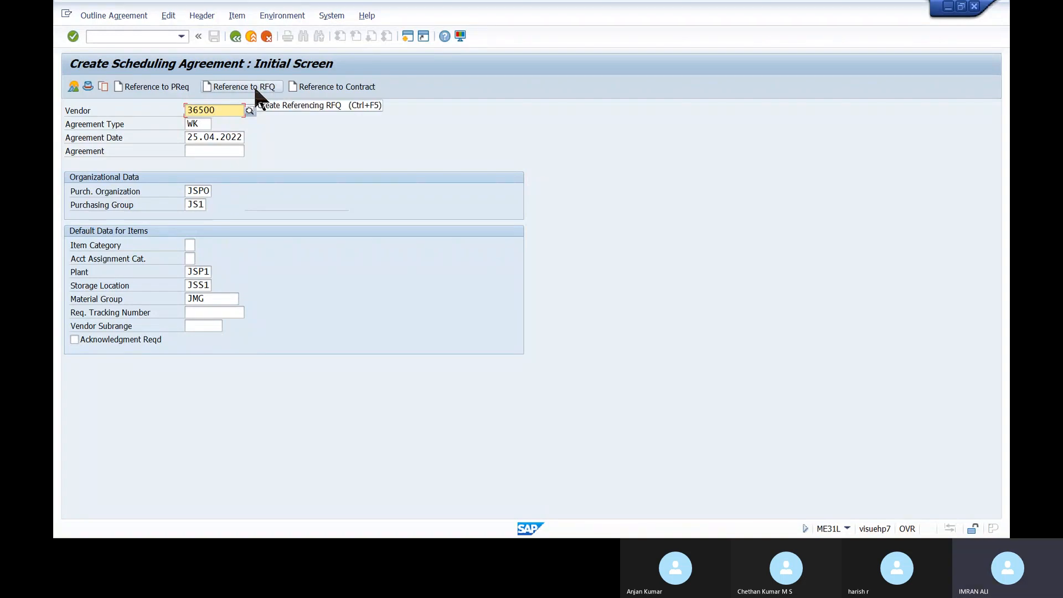
left_click(205, 124)
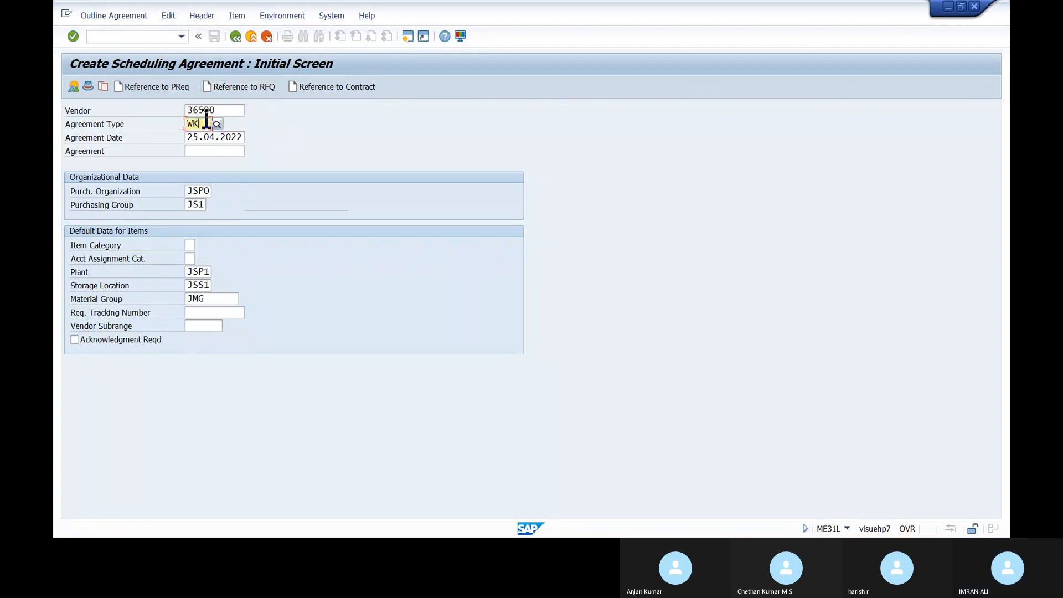
key("Return")
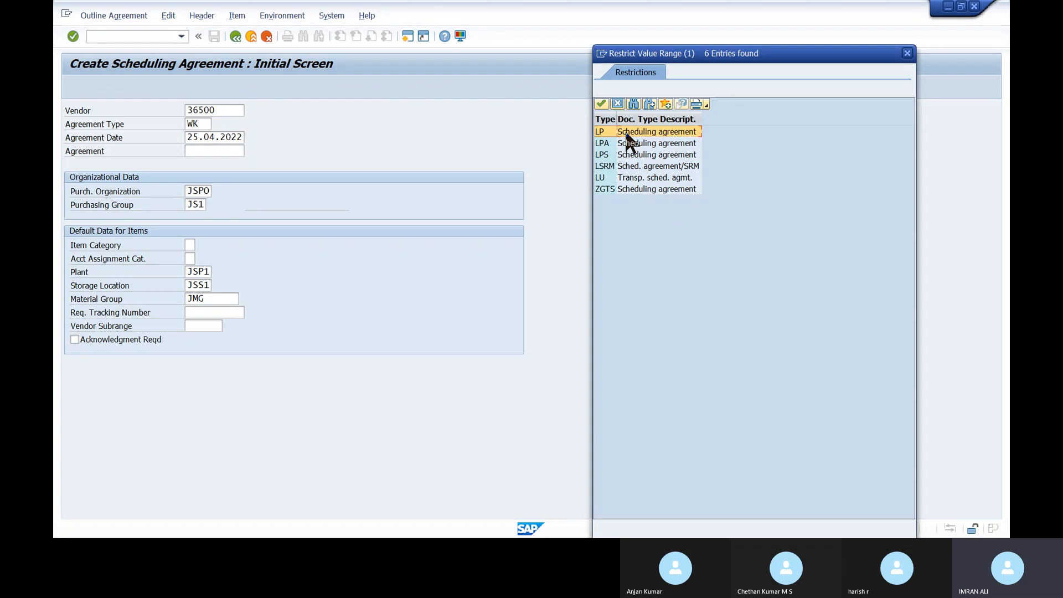
double_click(627, 133)
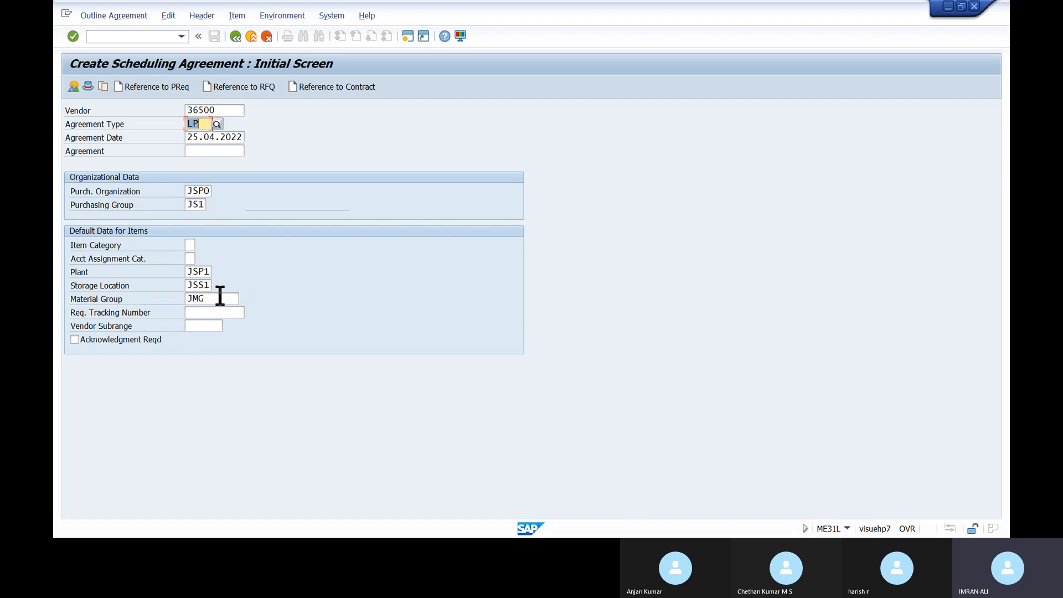
key("Return")
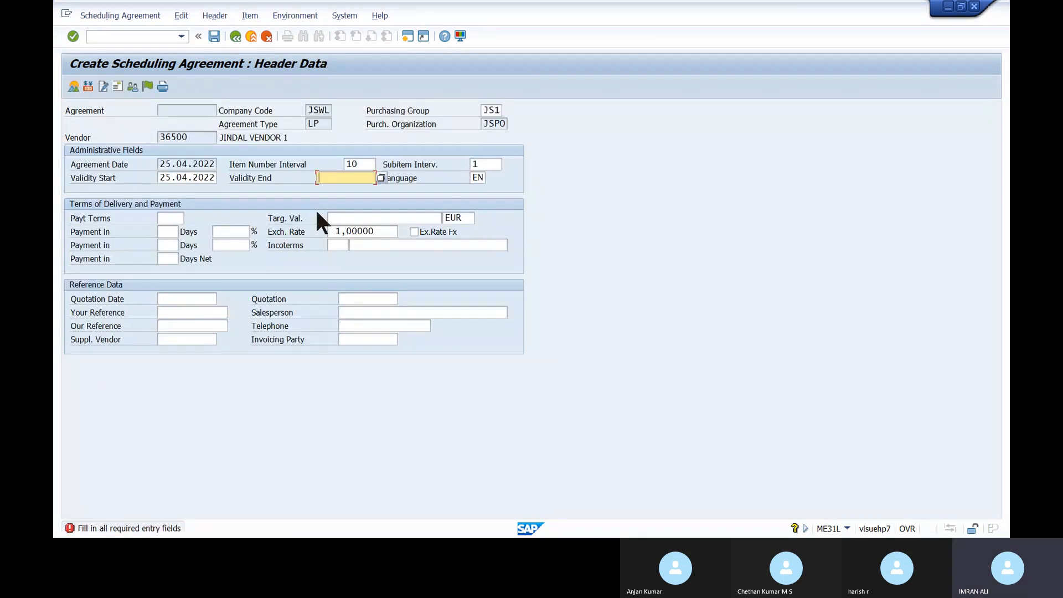
Set the validity end date to 25.05.2022 and proceed to the item overview
left_click(340, 180)
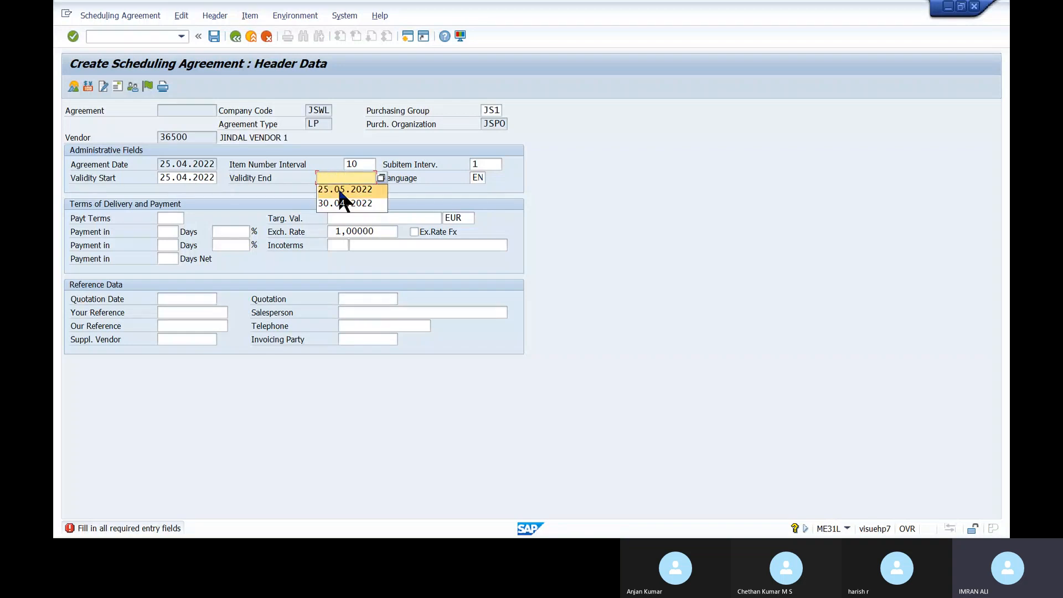
left_click(331, 189)
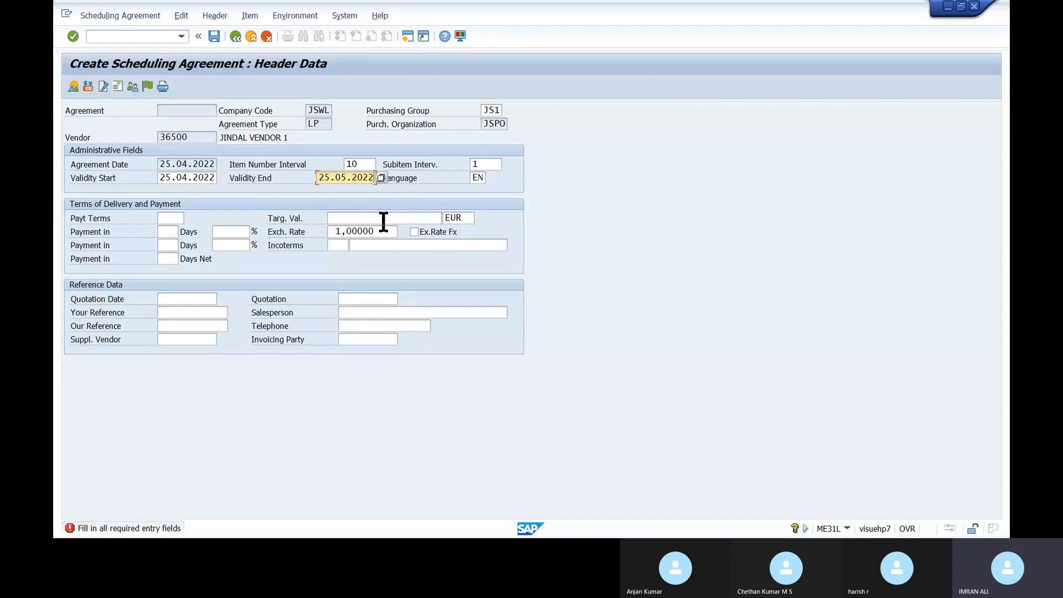
key("Return")
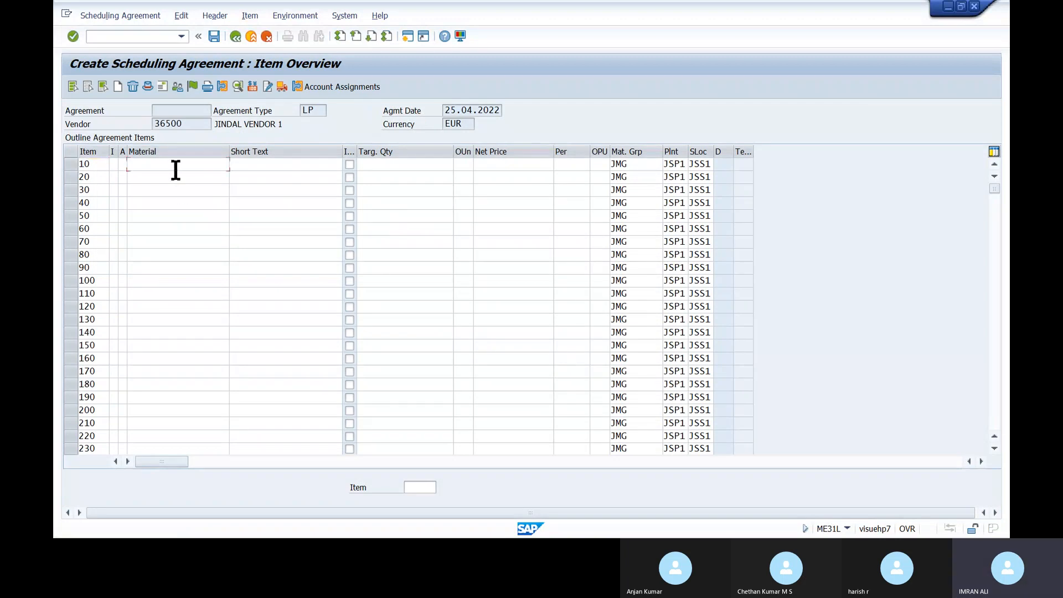
Check the material table in the Word document and enter material 721 for item 10 of the scheduling agreement
left_click(176, 166)
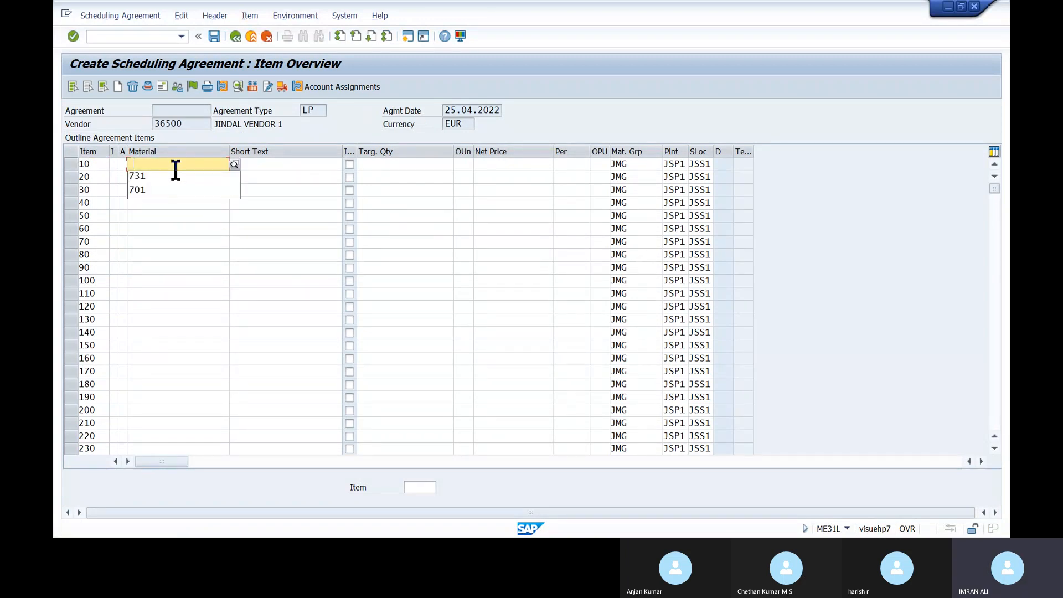
key("Down")
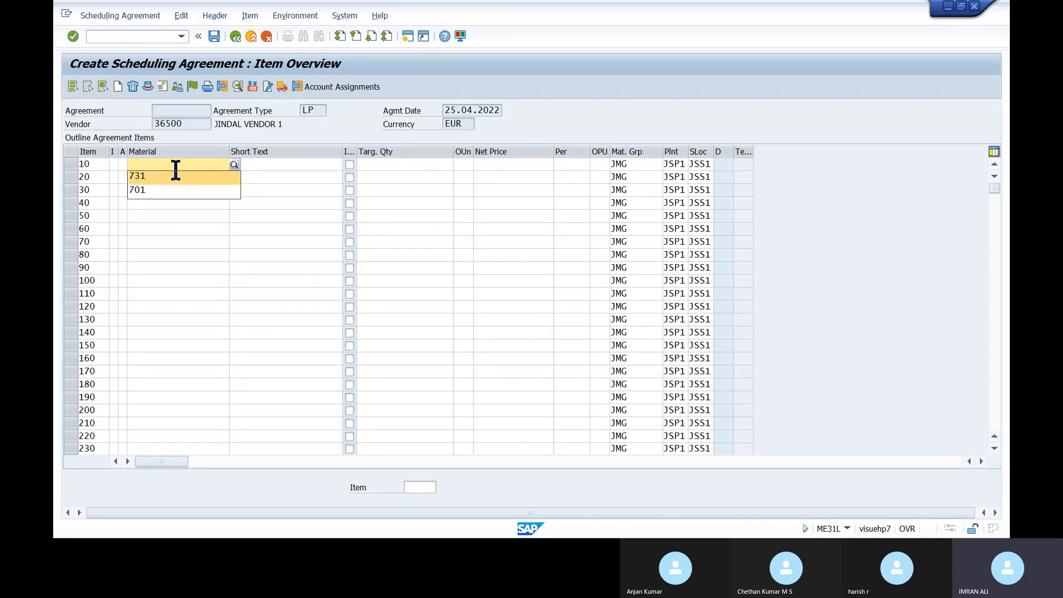
key("alt+Tab")
key("alt+Tab")
key("alt+Tab")
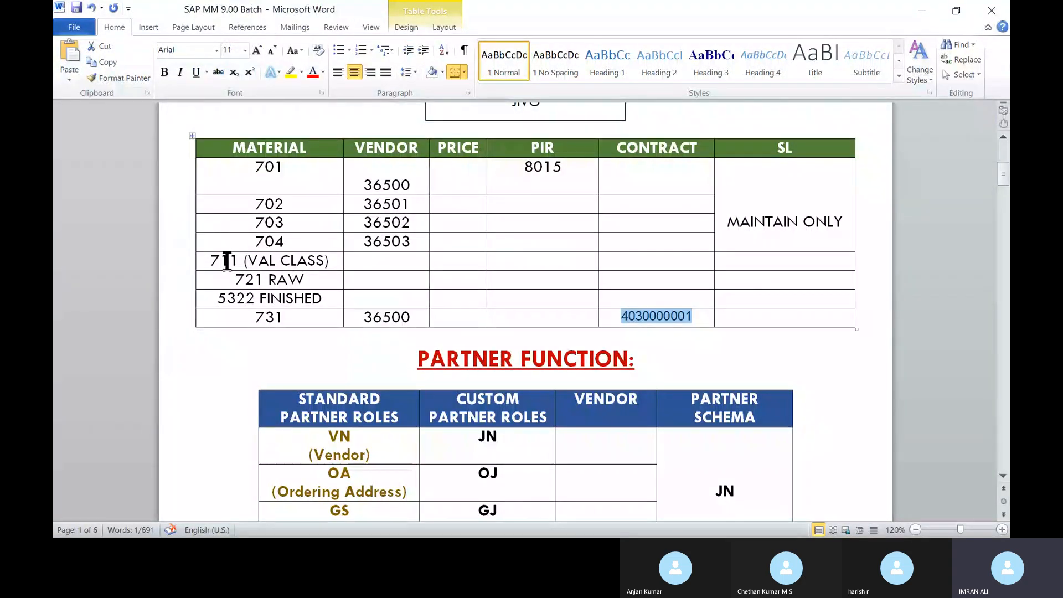
key("alt+Tab")
left_click(173, 164)
type("721")
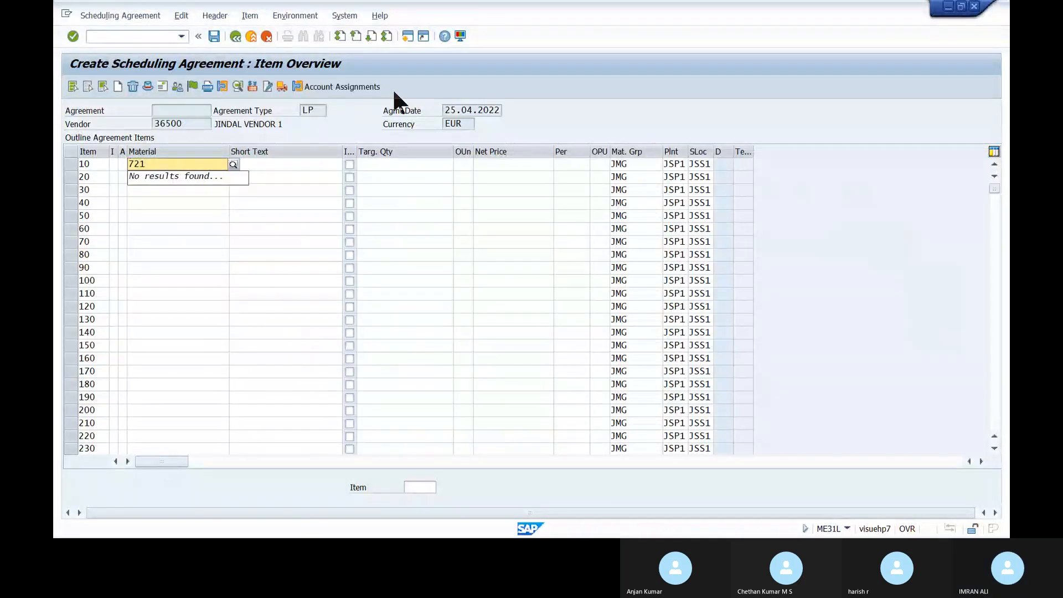
Set item 10's target quantity to 100 and its net price to 10, accepting the net price information message
left_click(427, 164)
type("100")
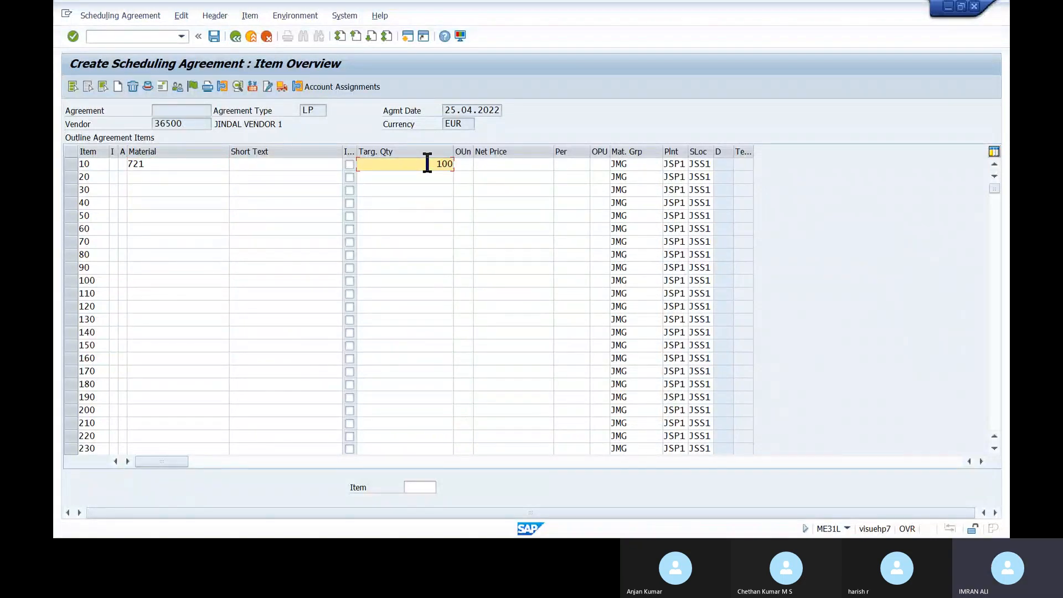
left_click(536, 166)
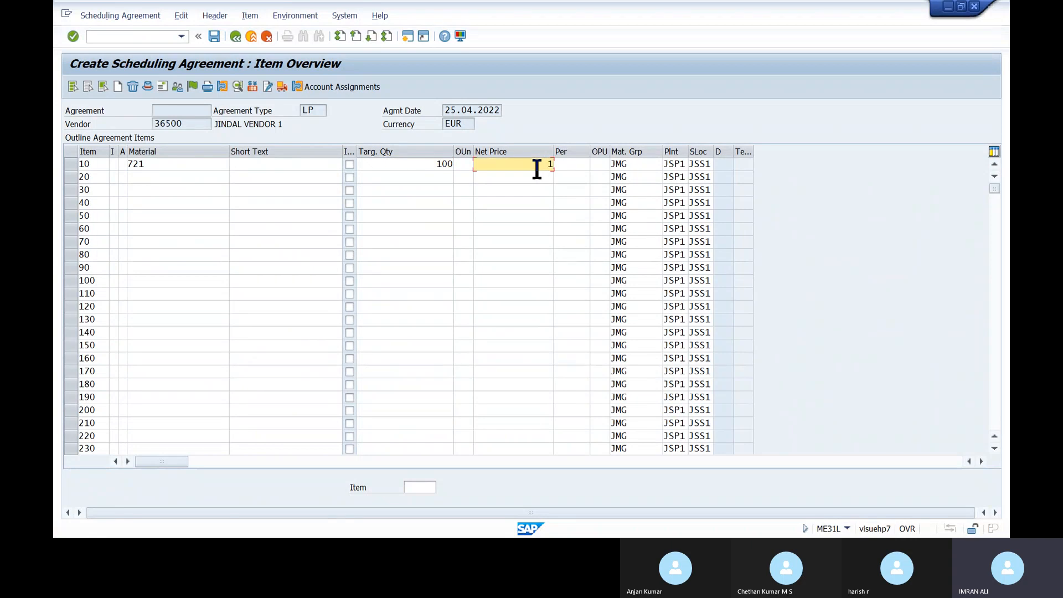
key("Return")
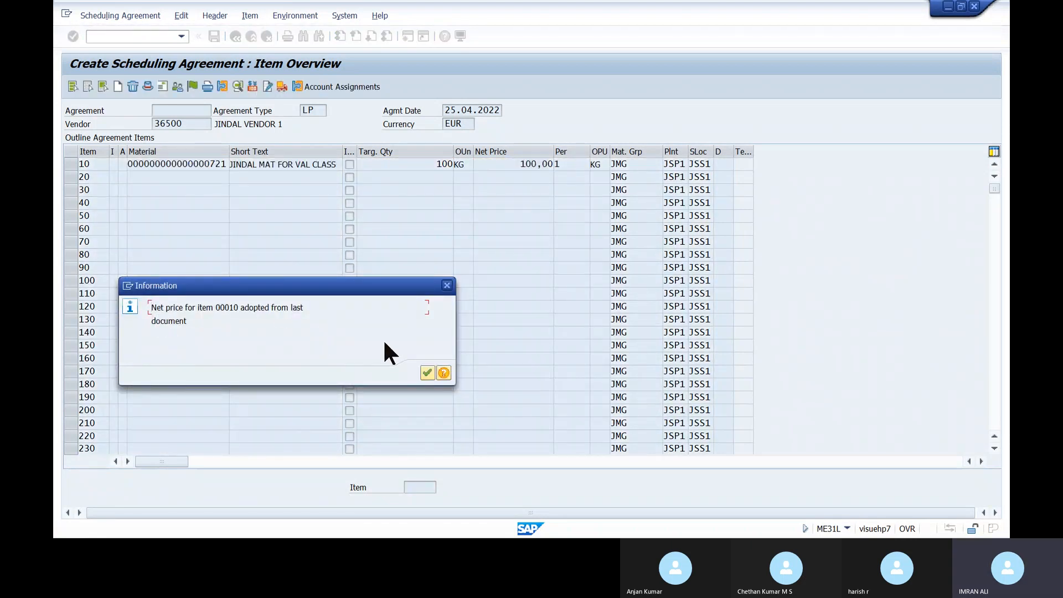
left_click(427, 372)
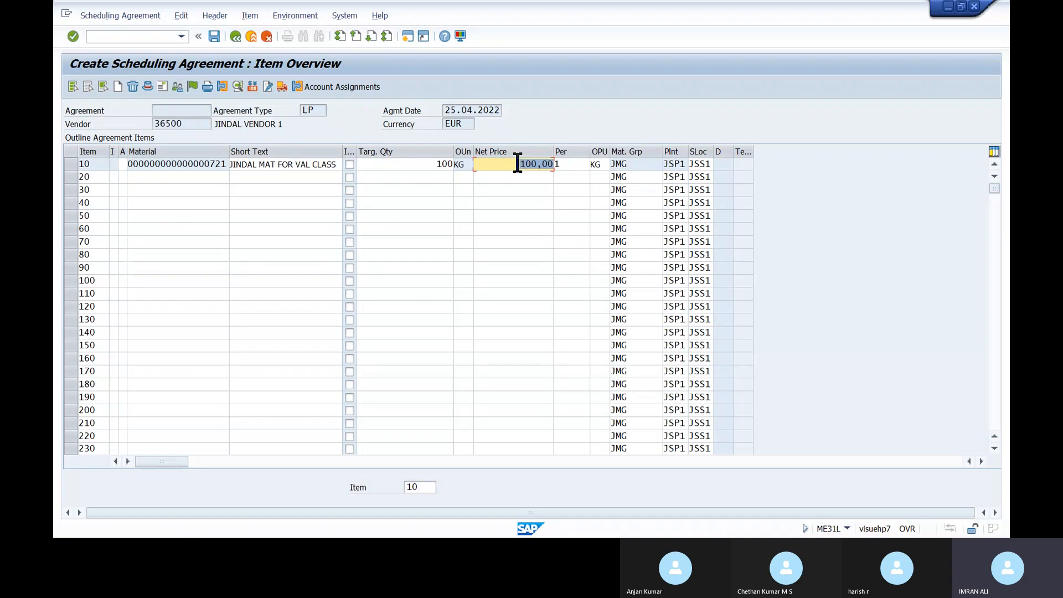
type("10")
key("Return")
left_click(455, 164)
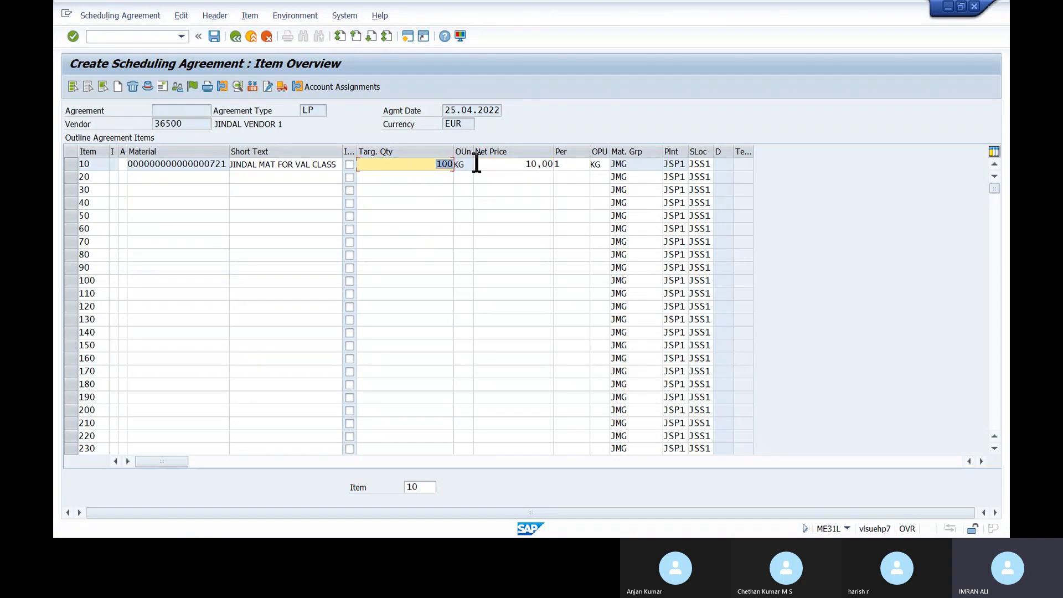
Try to save the scheduling agreement, cancel the save, and add output type NEU to the agreement's output messages
left_click(215, 35)
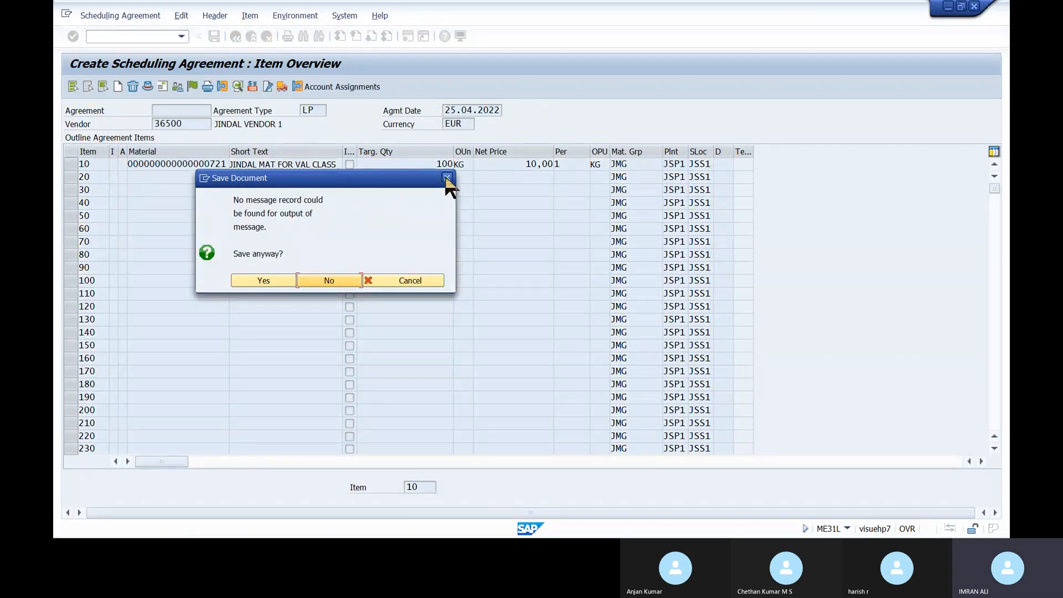
left_click(447, 178)
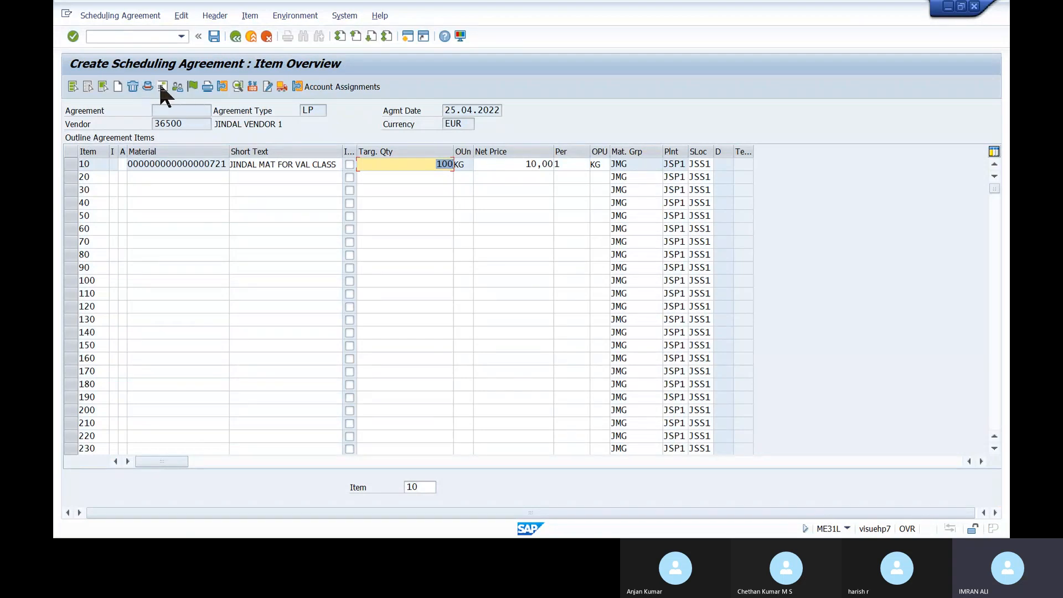
left_click(208, 87)
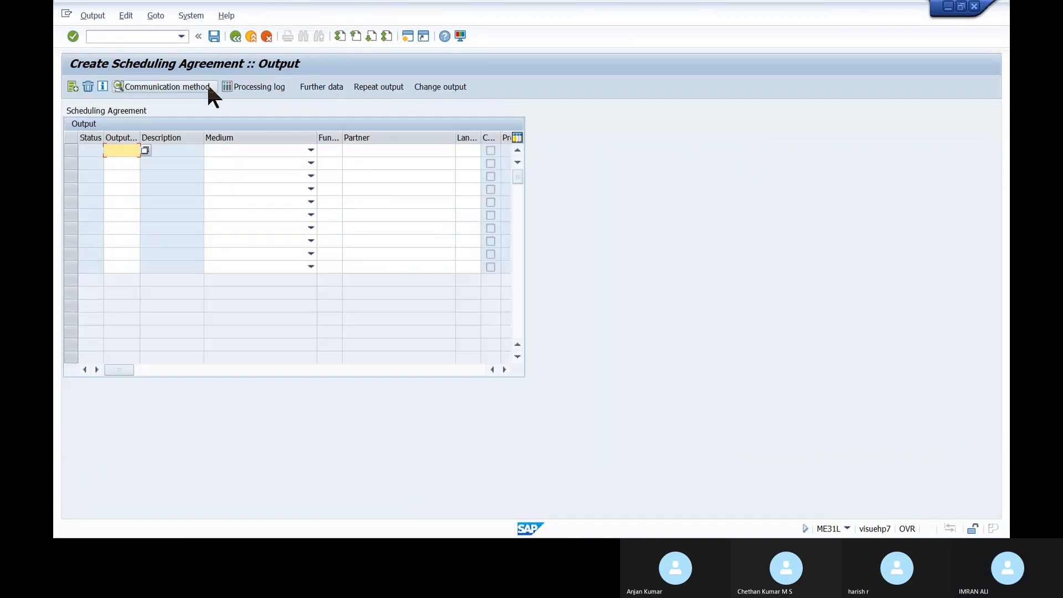
left_click(123, 165)
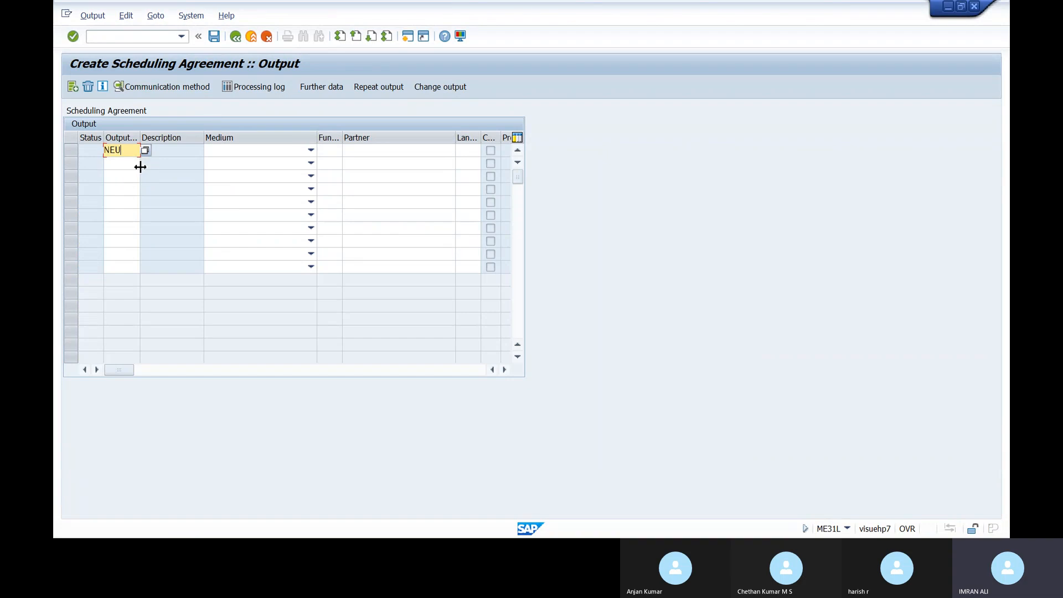
key("Return")
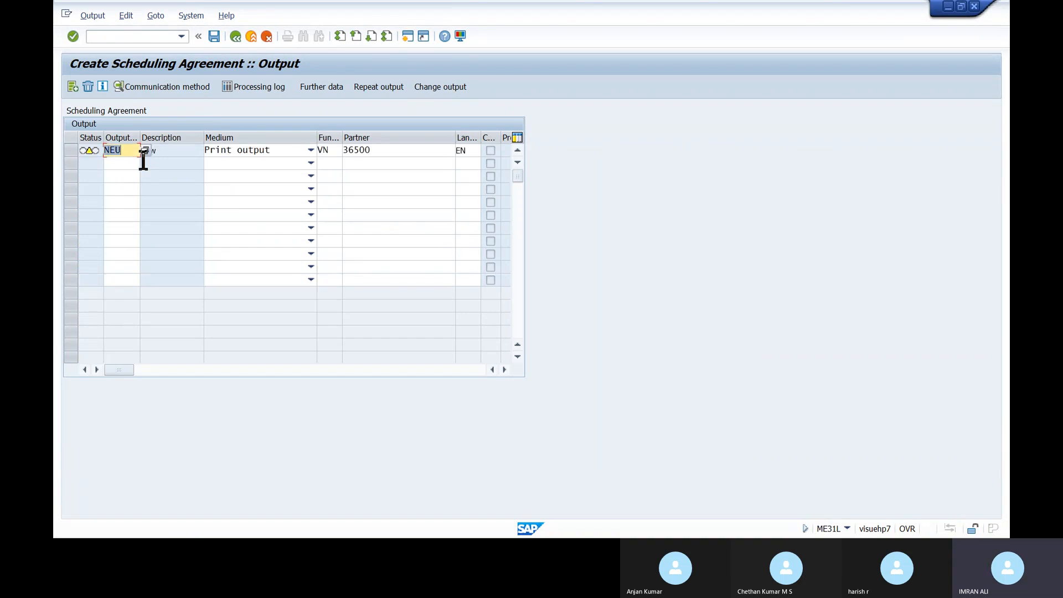
Set the logical destination LP01 in the NEU output's communication method and return to the output list
key("Return")
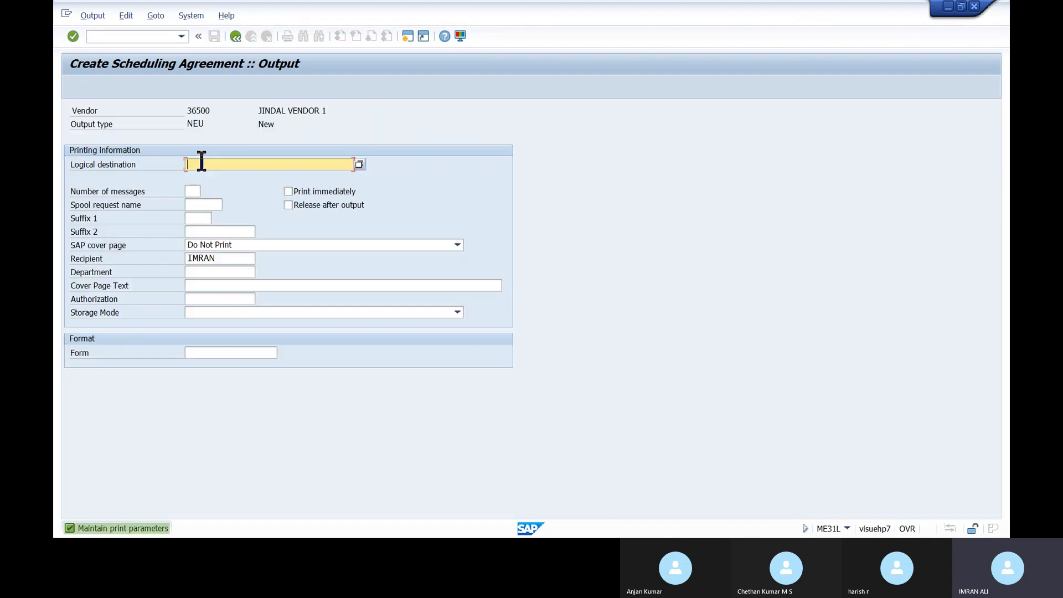
left_click(202, 166)
left_click(200, 178)
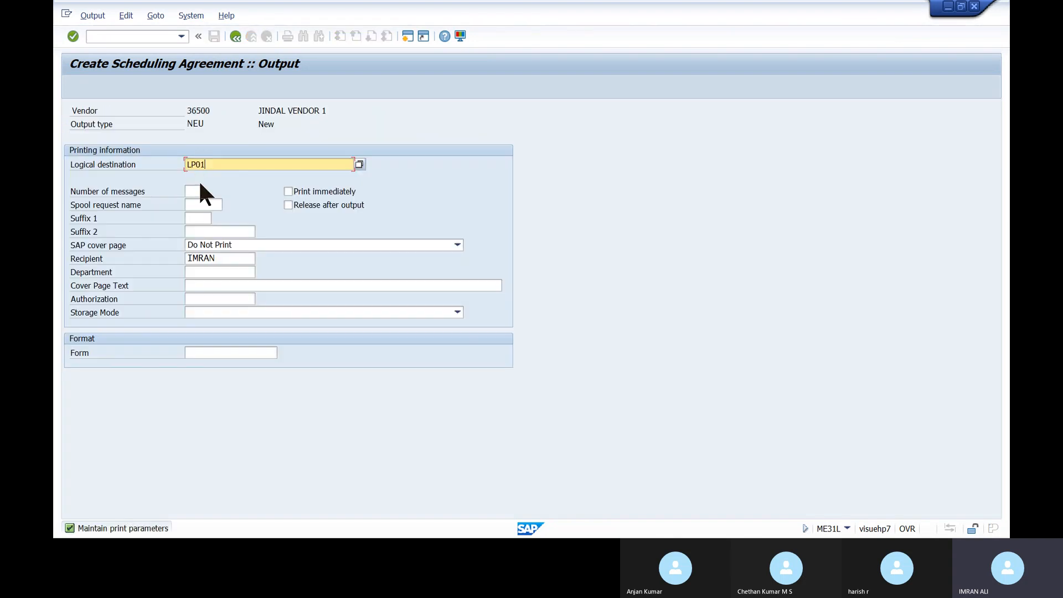
key("Return")
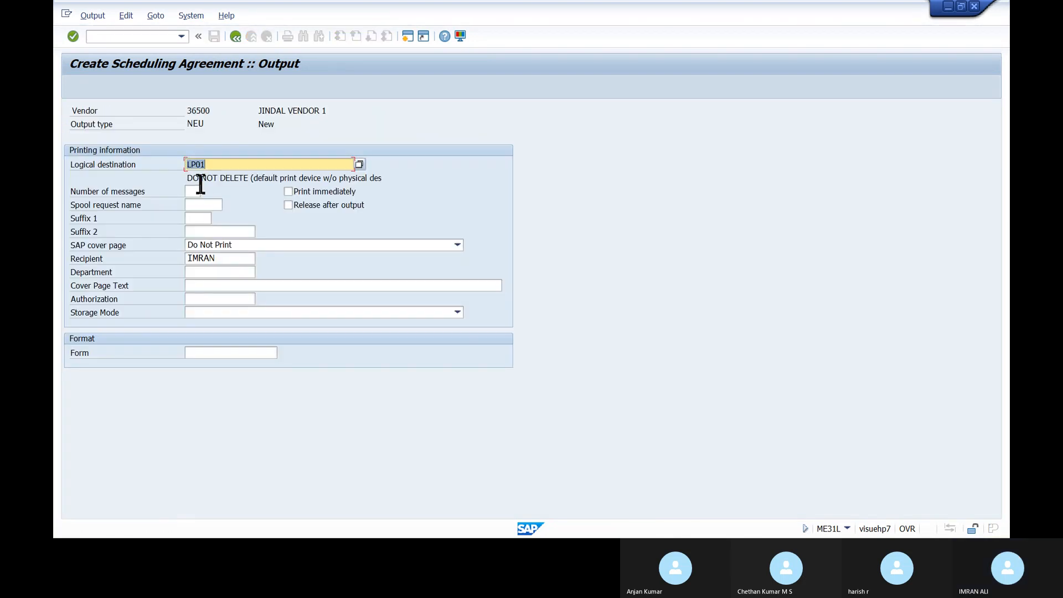
left_click(237, 35)
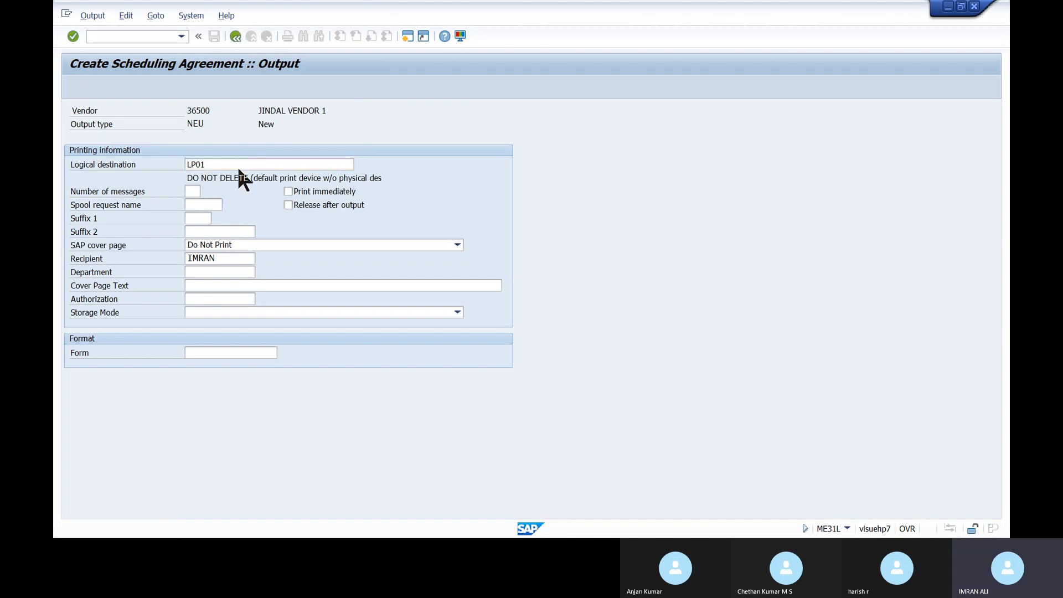
Save the scheduling agreement and copy its new agreement number from the confirmation message's details
key("ctrl+s")
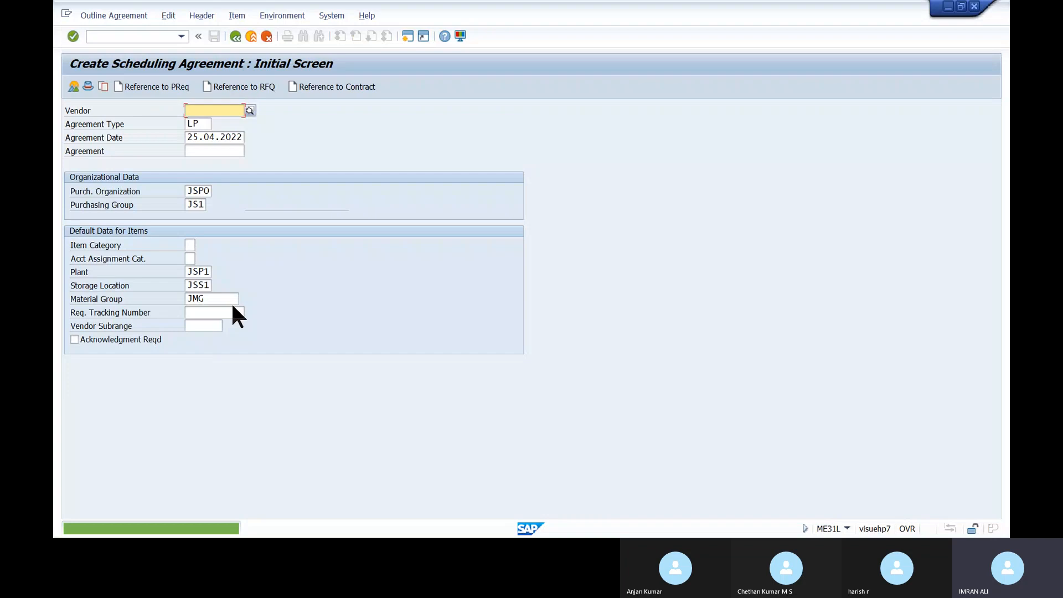
left_click(181, 529)
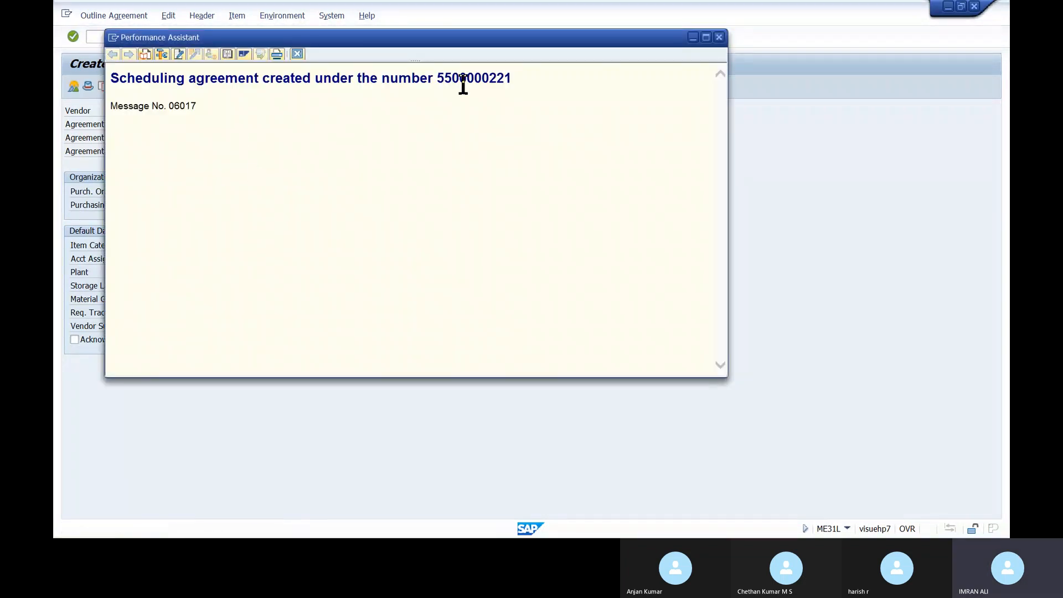
double_click(474, 79)
key("ctrl+c")
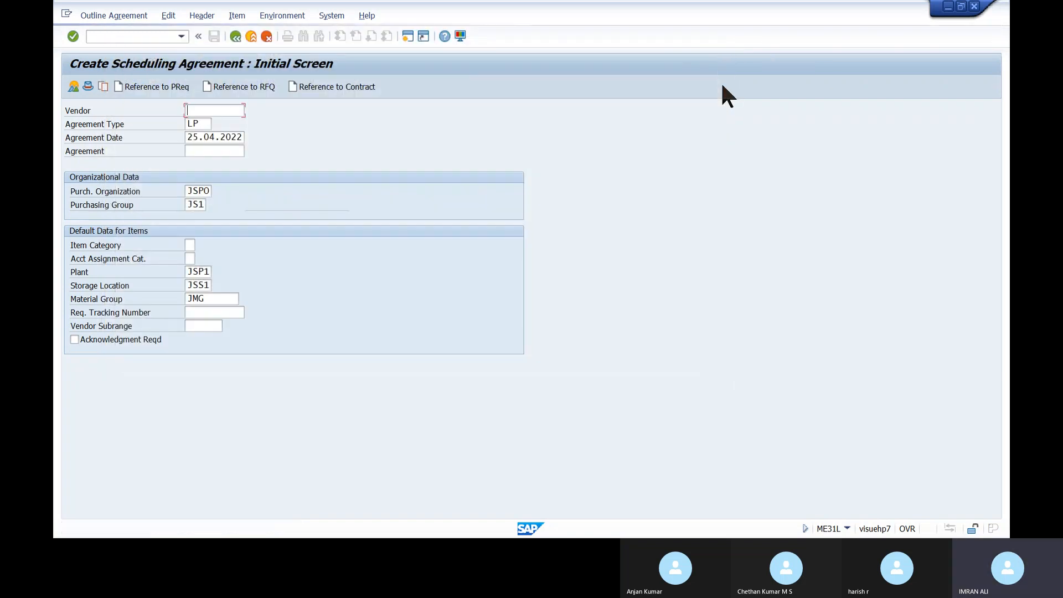
Switch to the Word document, add a row below material 731 and paste the copied agreement number in its CONTRACT column
key("alt+Tab")
key("alt+Tab")
key("alt+Tab")
key("alt+Tab")
key("alt+Tab")
key("alt+Tab")
key("alt+Tab")
key("alt+Tab")
key("alt+Tab")
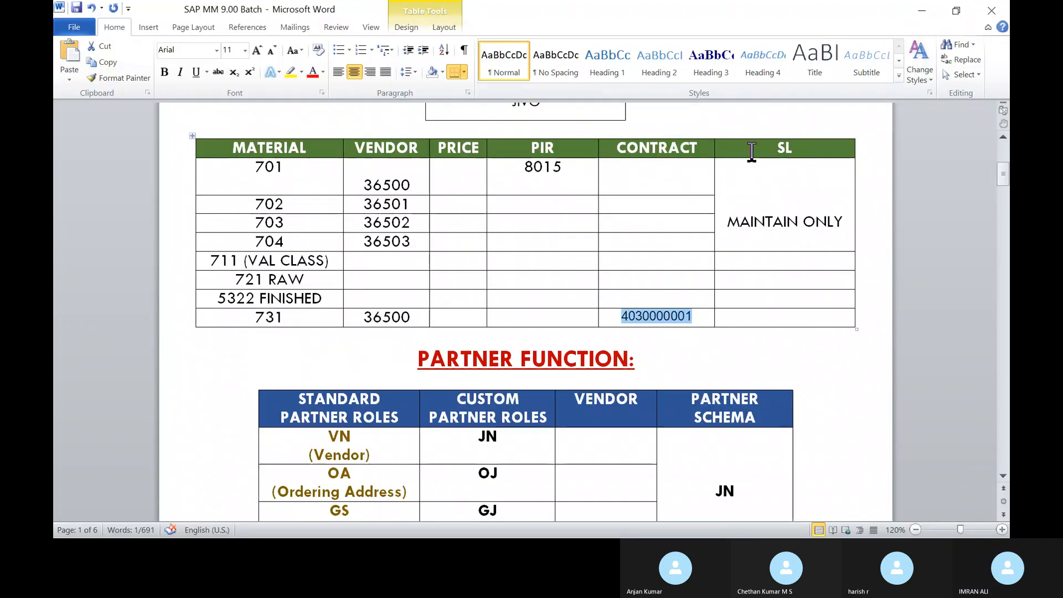
left_click(858, 315)
key("Return")
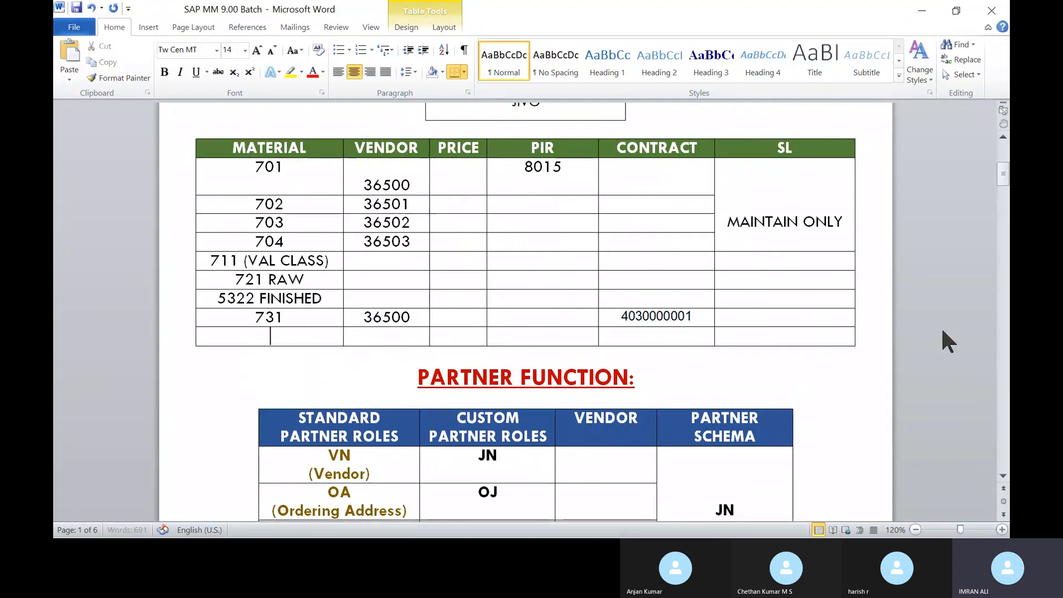
left_click(701, 341)
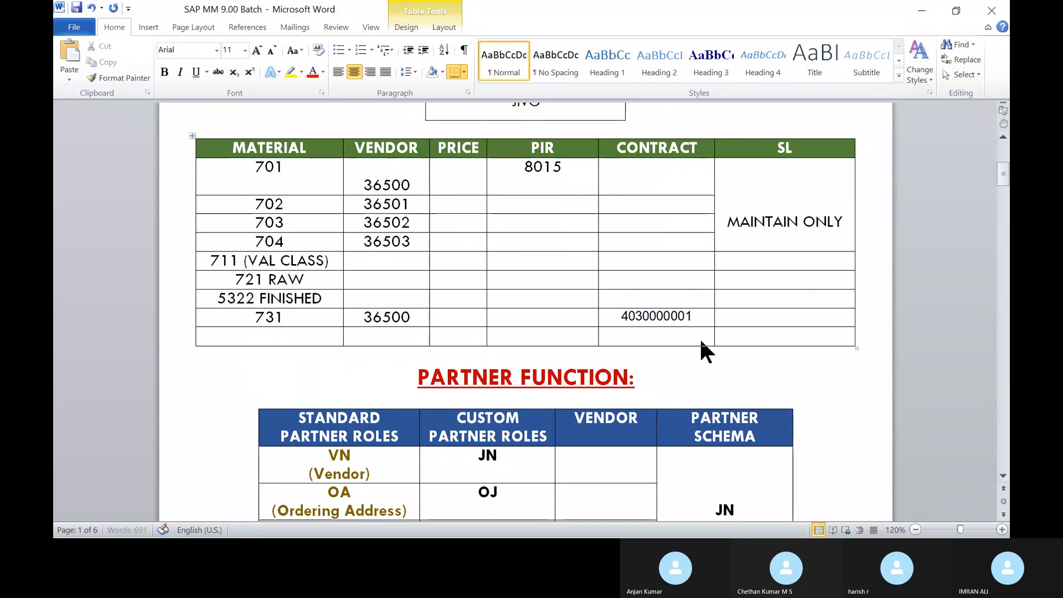
key("ctrl+v")
Label the pasted agreement number "SA" and the contract number in the row above "Con"
type("S")
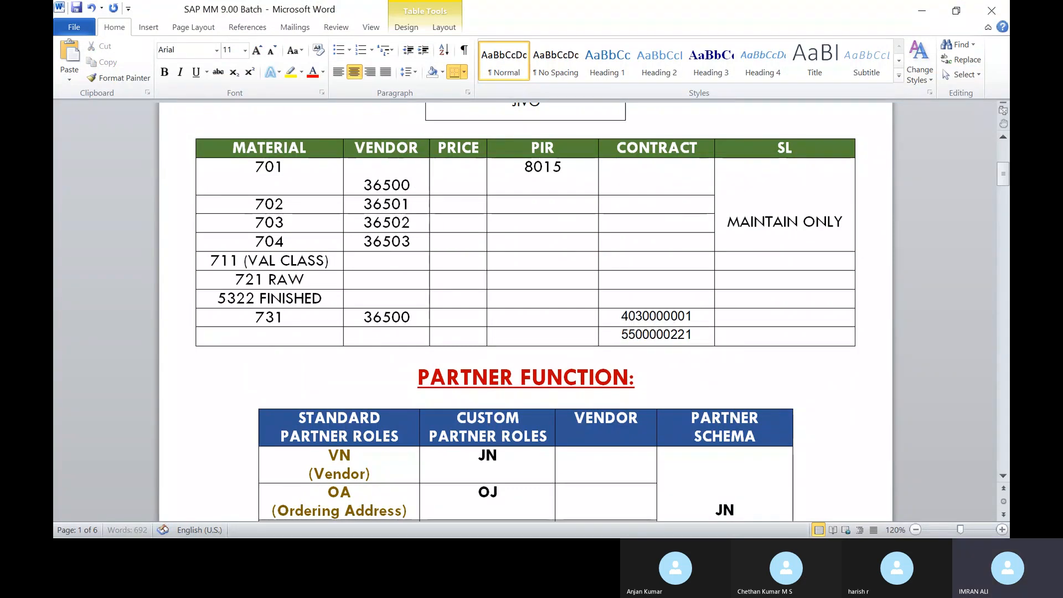
type("A")
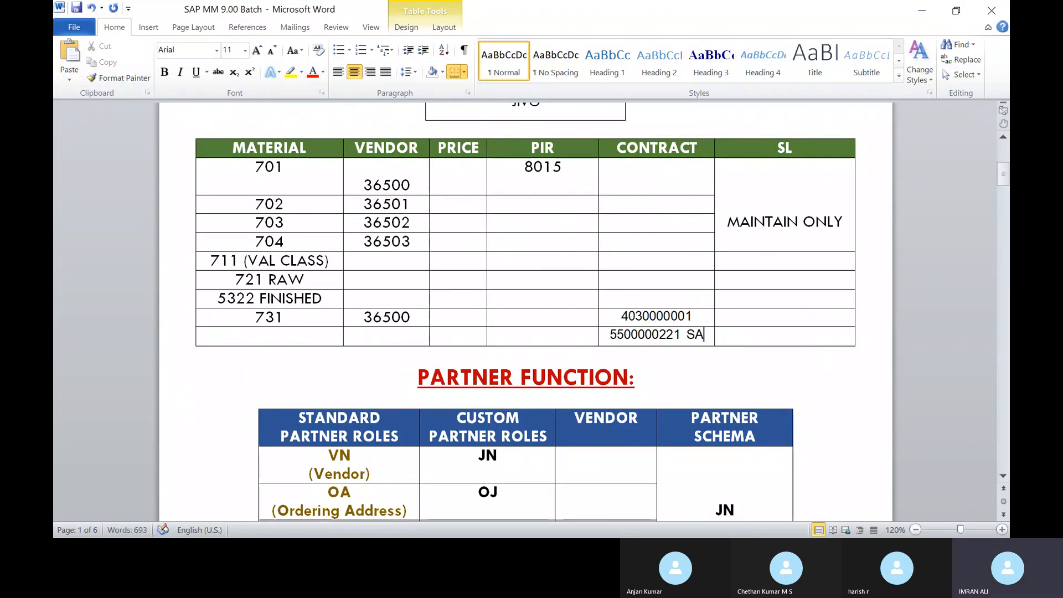
left_click(701, 317)
type("Con")
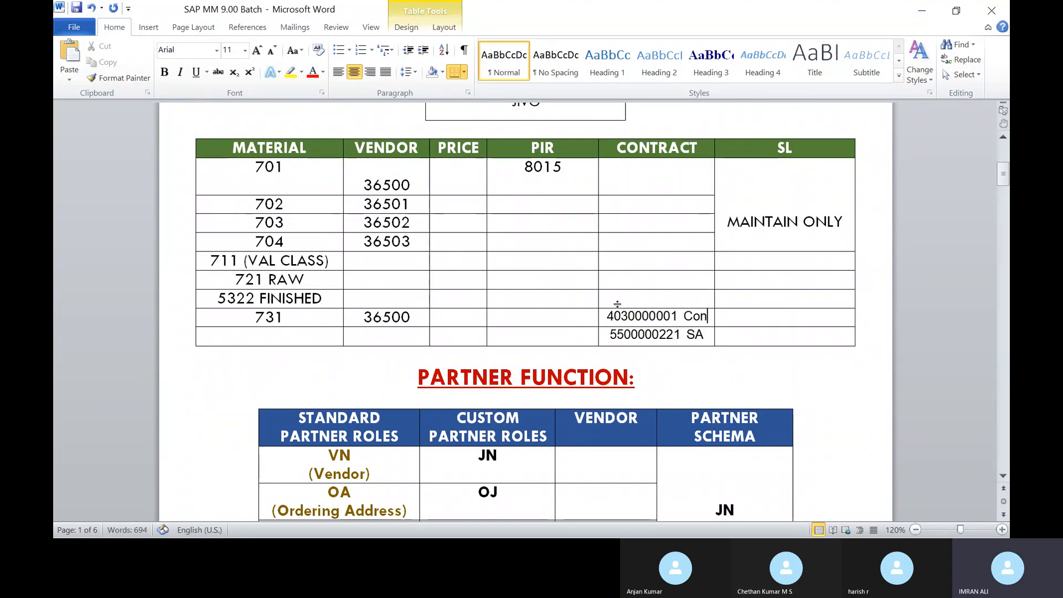
Fill the new table row with material 721 and vendor 36500, copied from the rows above
double_click(258, 270)
key("ctrl+c")
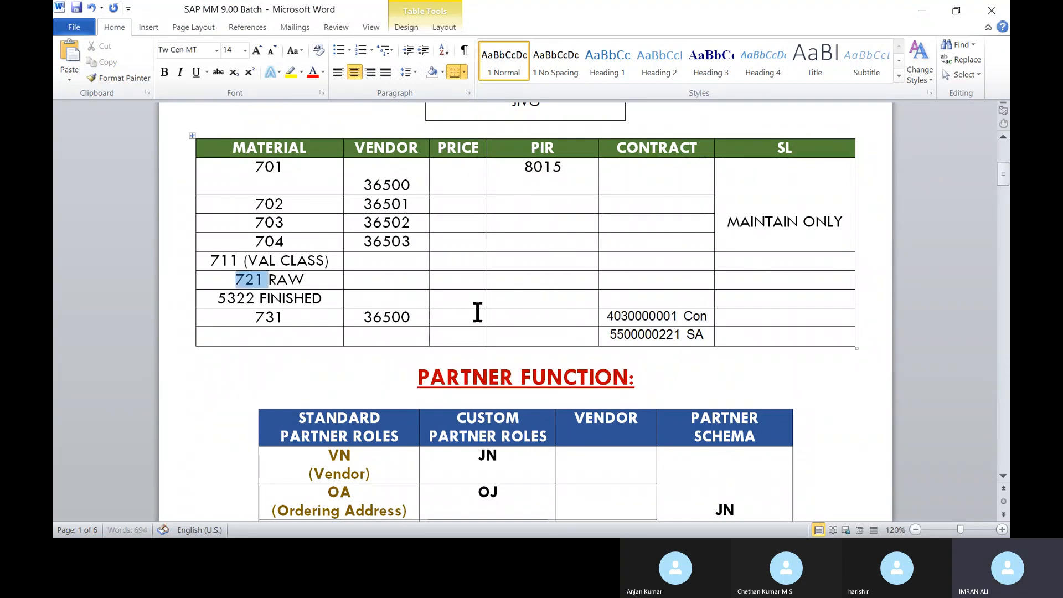
left_click(328, 339)
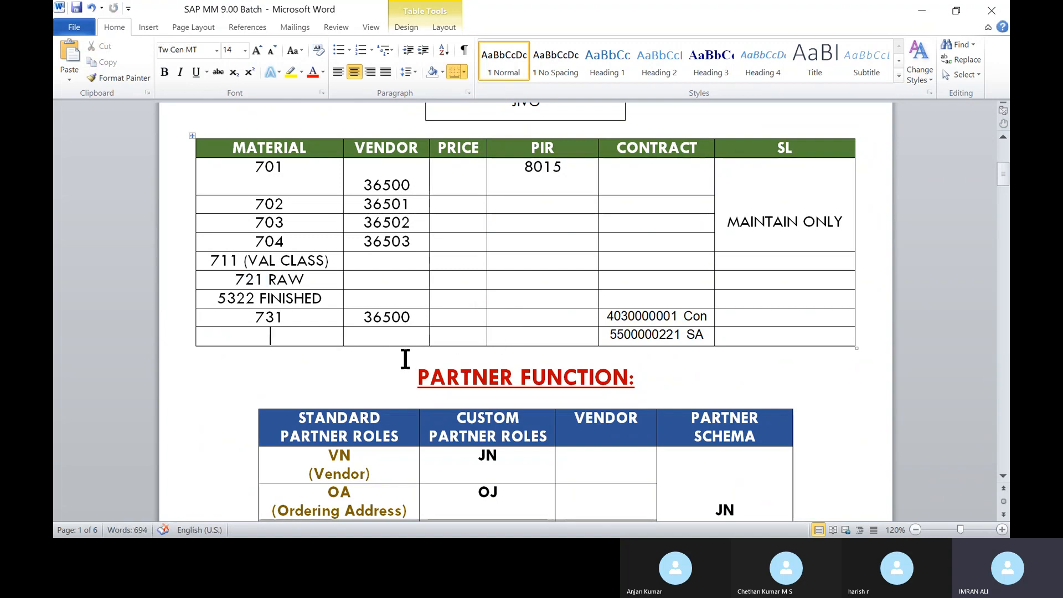
key("ctrl+v")
double_click(391, 188)
key("ctrl+c")
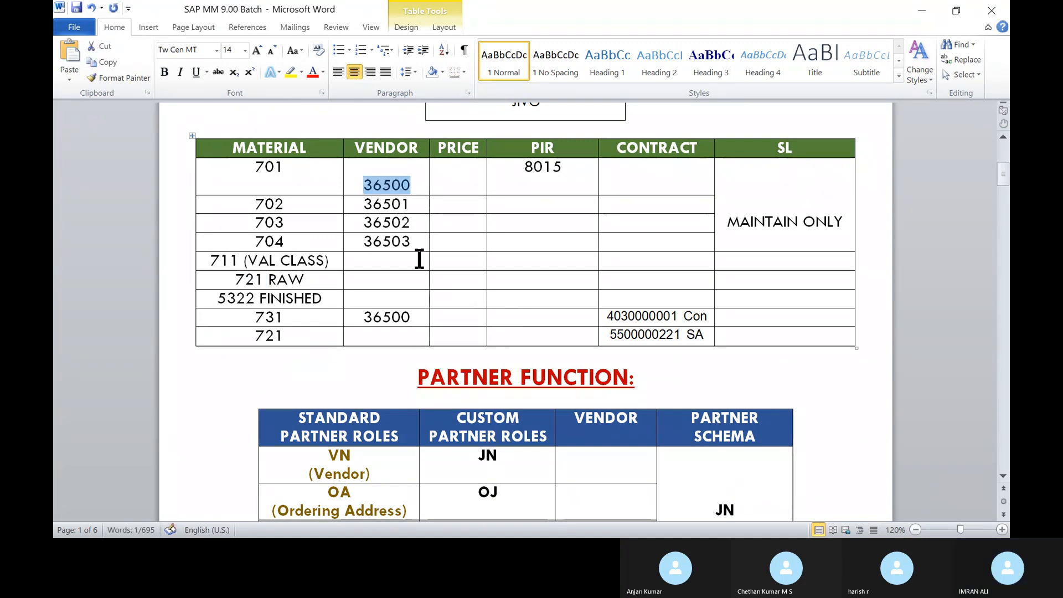
left_click(394, 334)
key("ctrl+v")
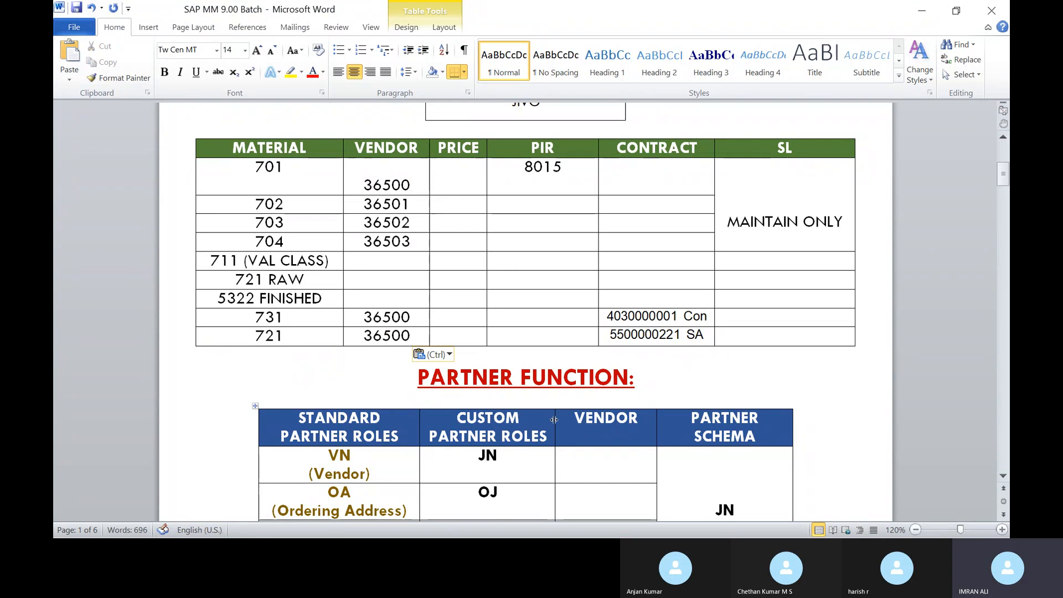
Switch to PowerPoint and review the slide's T-codes for changing and displaying the agreement and for scheduling lines
key("alt+Tab")
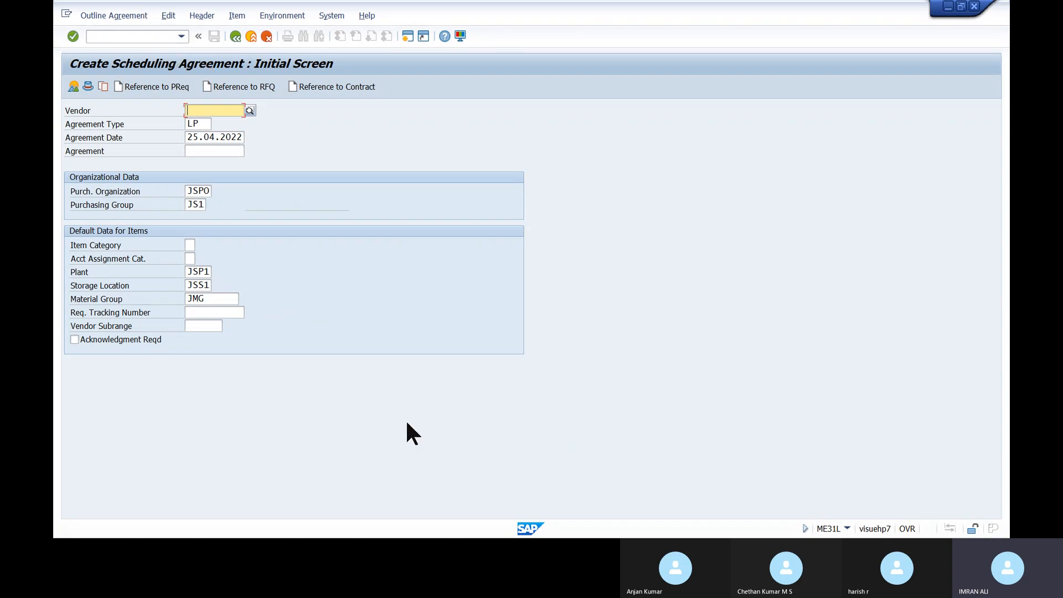
key("alt+Tab")
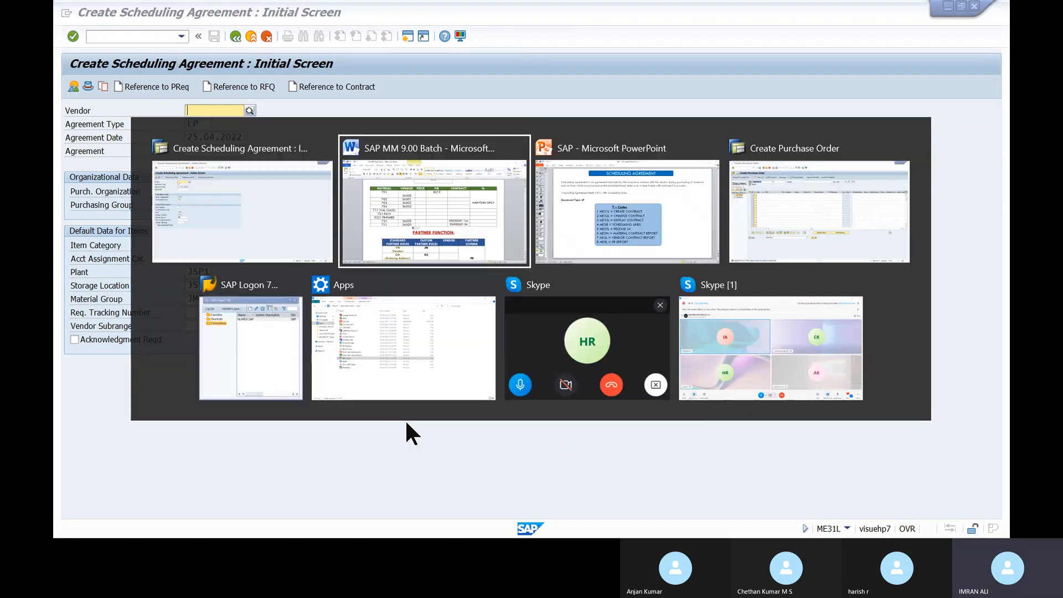
key("alt+Tab")
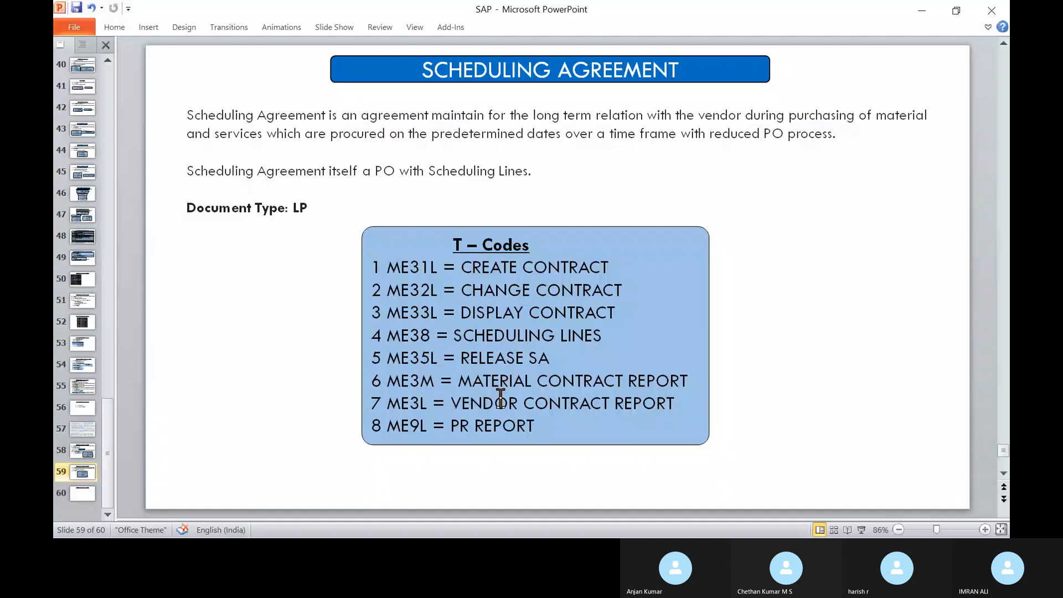
left_click_drag(461, 290, 623, 290)
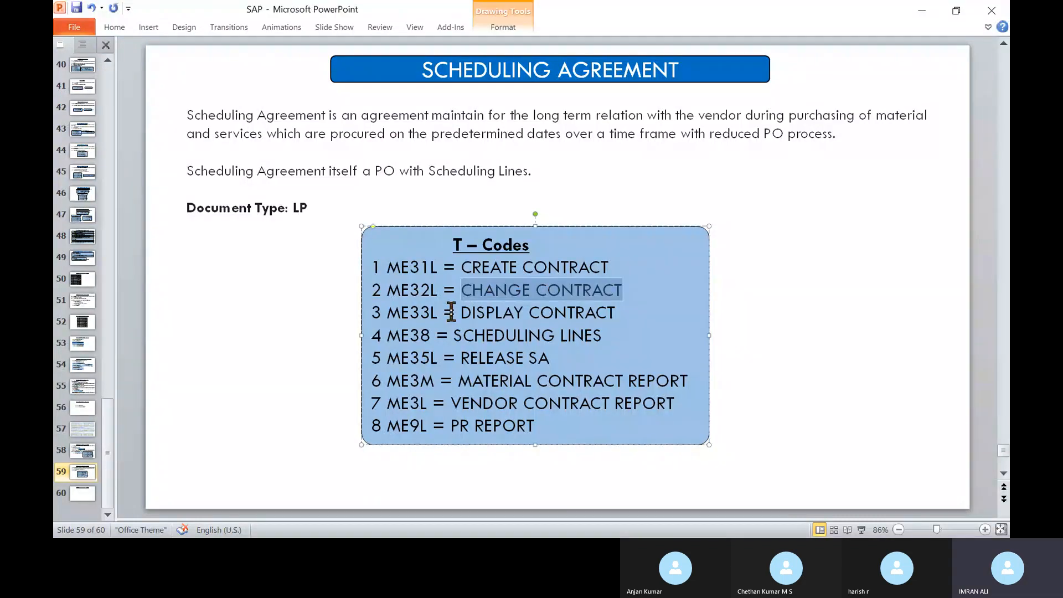
left_click_drag(460, 312, 615, 313)
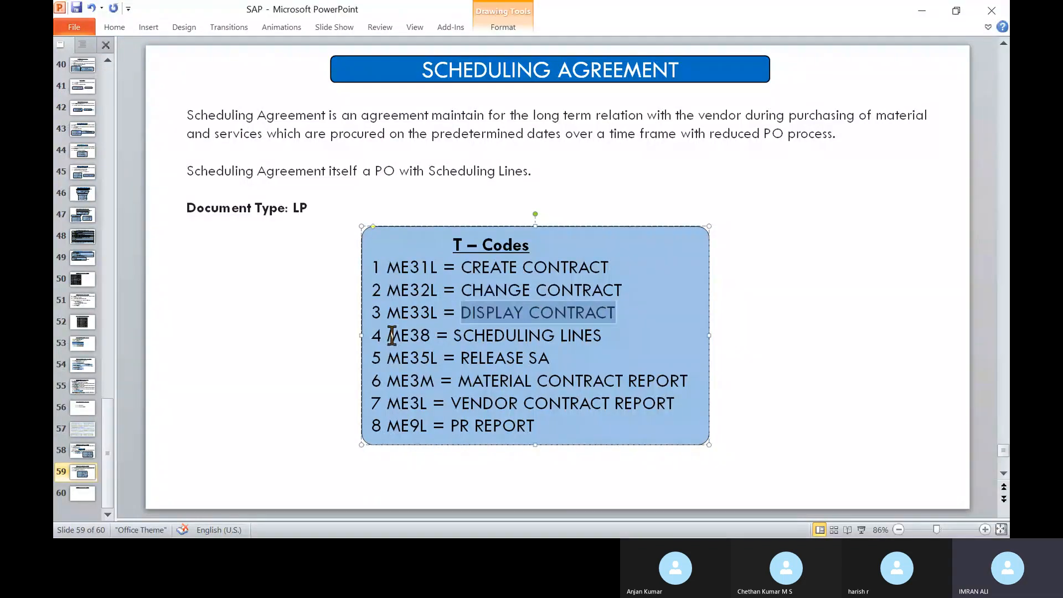
left_click_drag(434, 334, 599, 332)
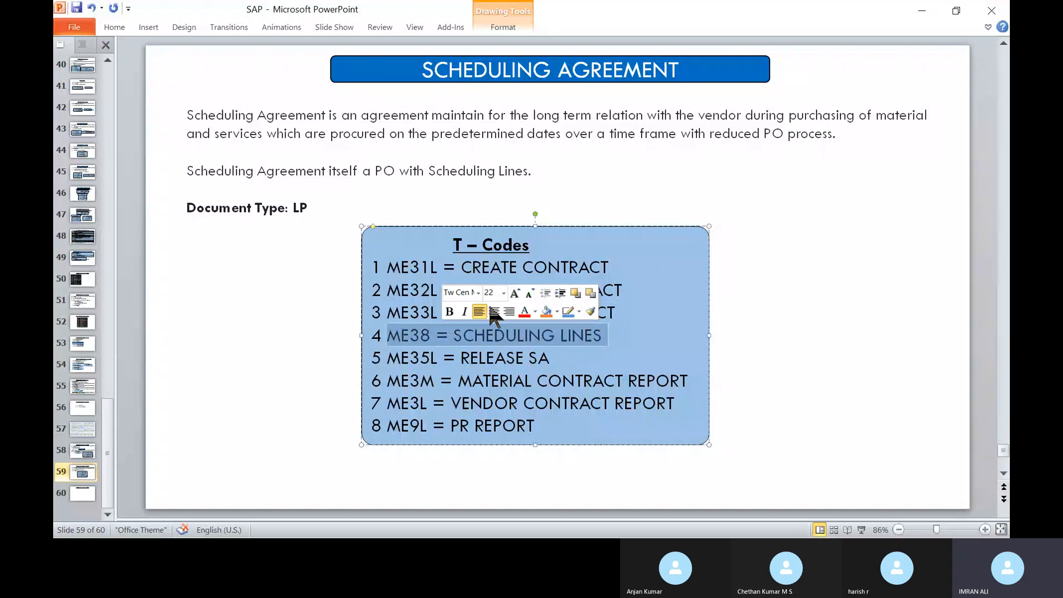
left_click(633, 322)
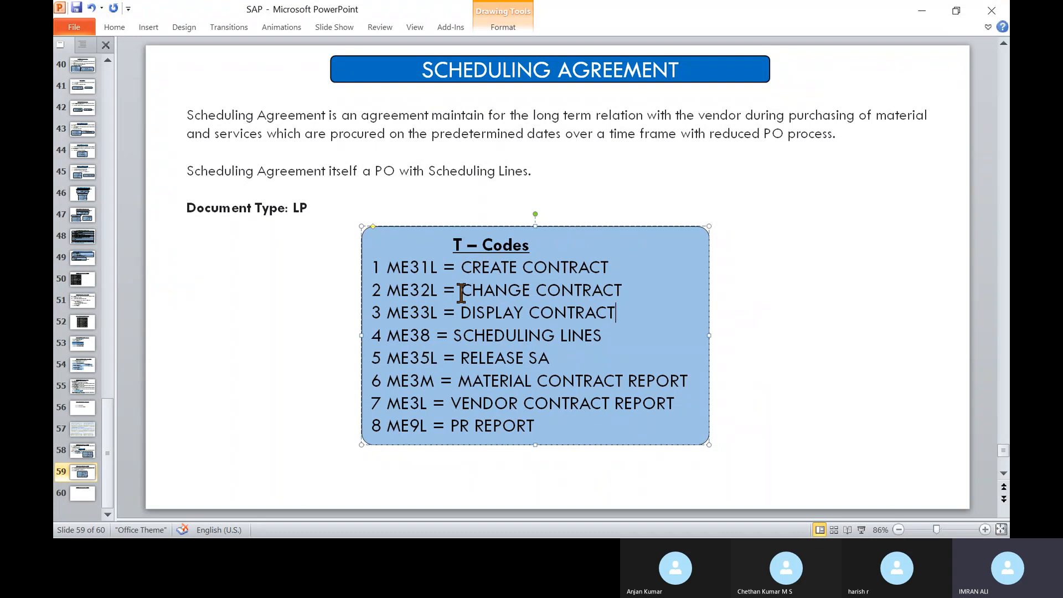
left_click_drag(461, 293, 620, 292)
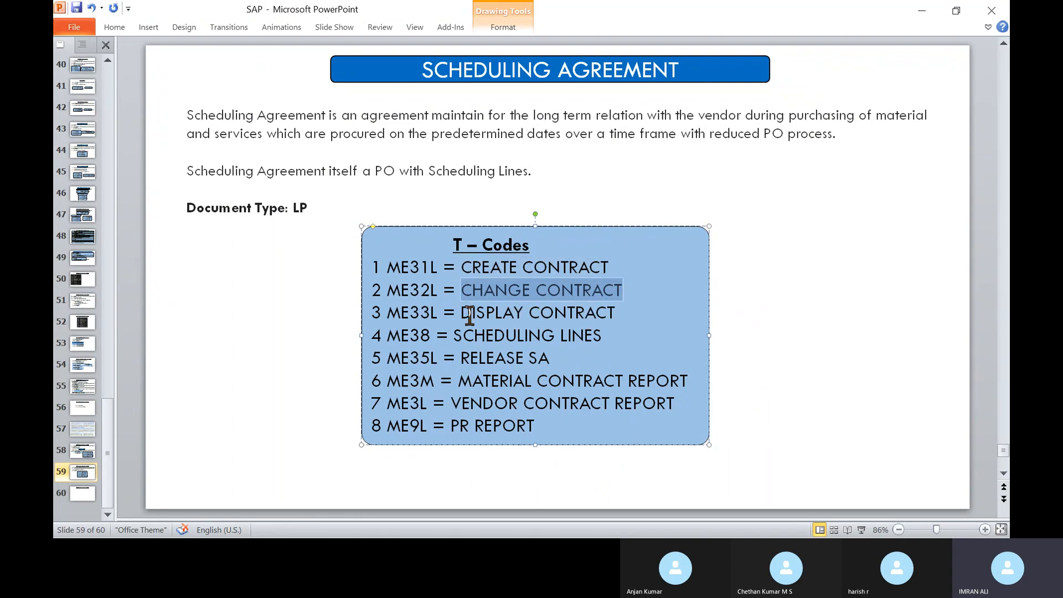
left_click_drag(454, 335, 646, 335)
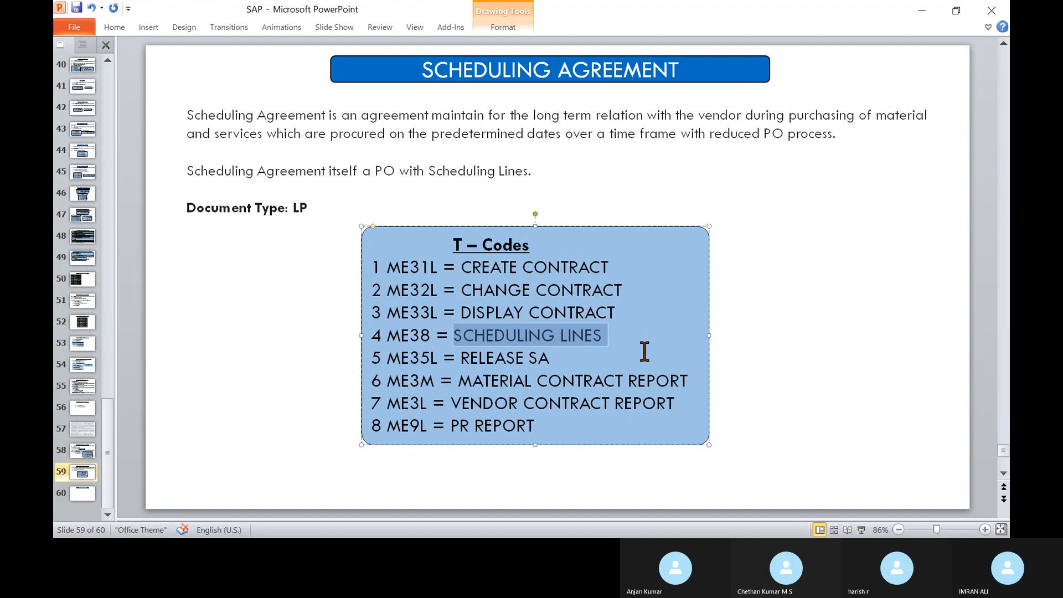
Switch back to SAP and start transaction ME38 for maintaining the scheduling agreement's schedule
key("alt+Tab")
left_click(153, 36)
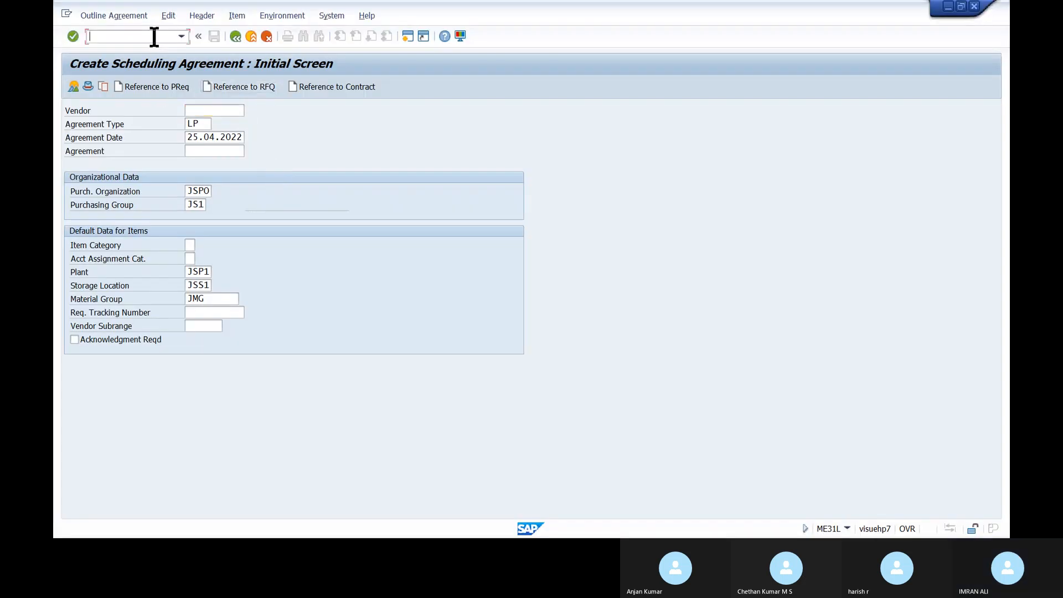
type("/nme38")
key("Return")
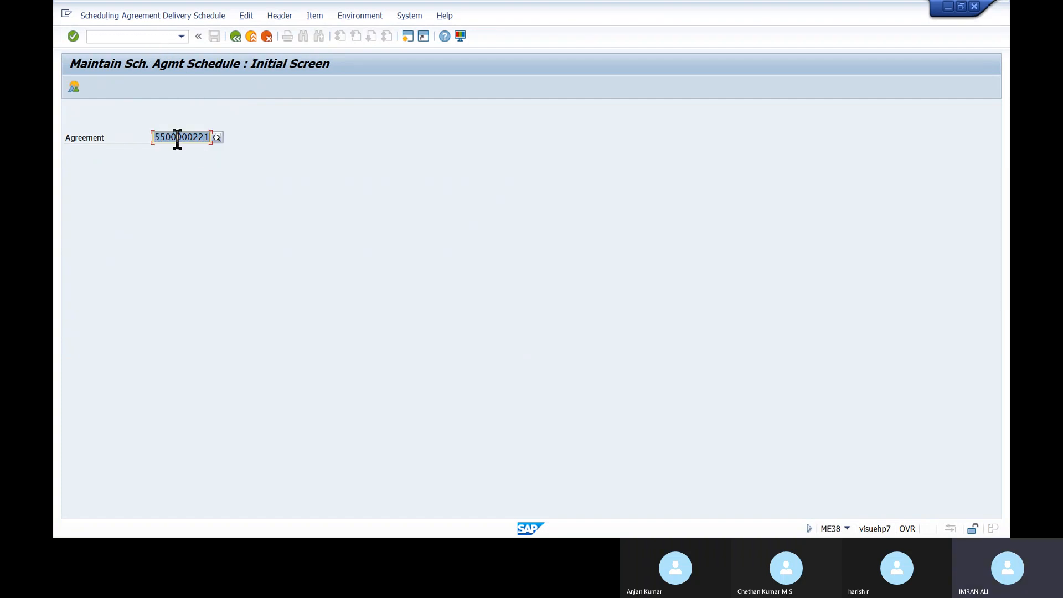
Open the new scheduling agreement and go to the delivery schedule for item 10
key("Return")
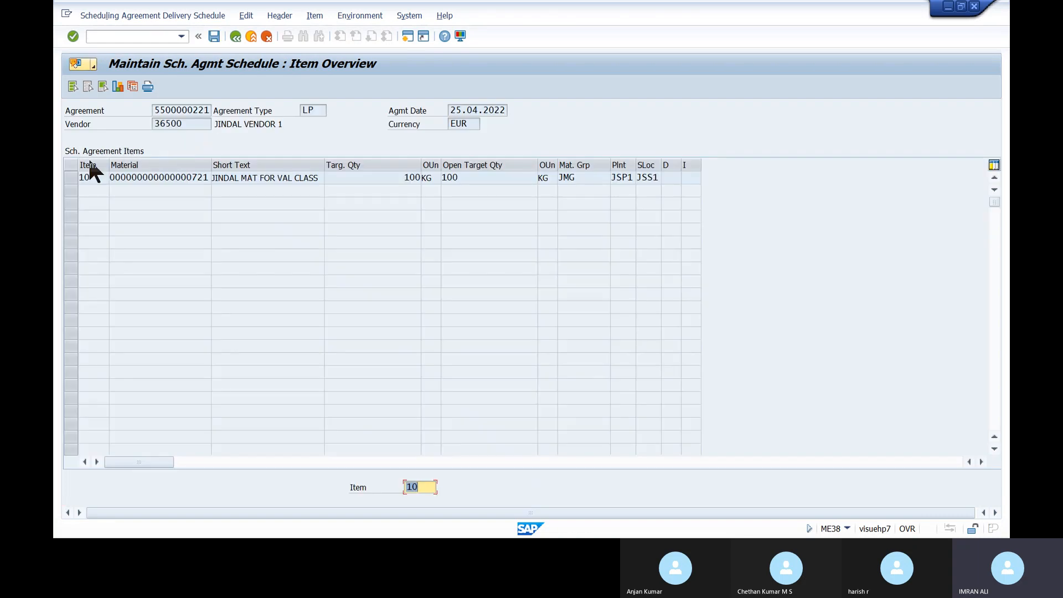
left_click(69, 179)
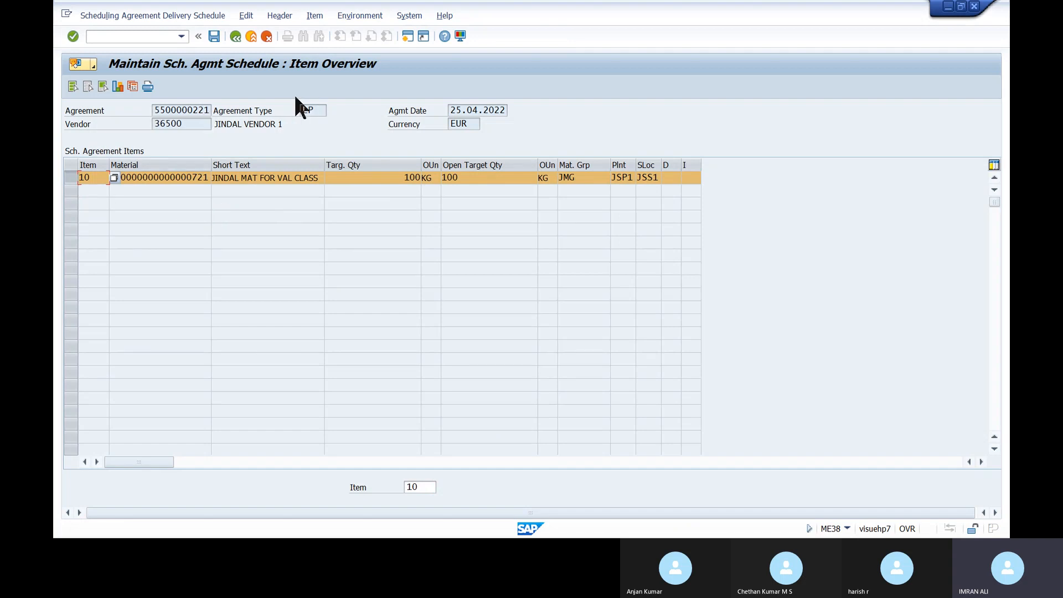
left_click(133, 87)
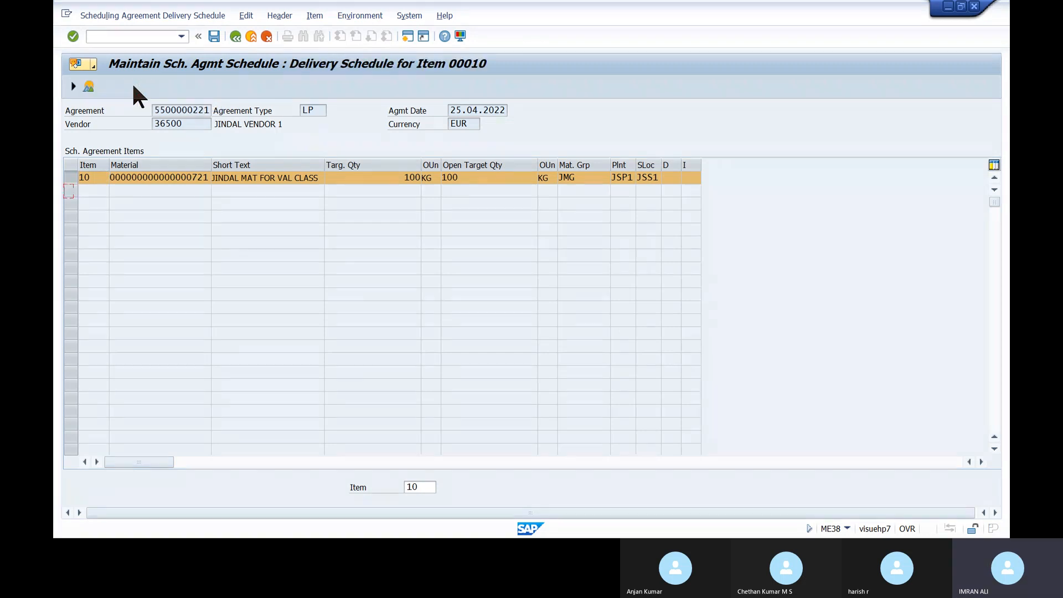
Enter the delivery dates 25.04.2022, 26.04.2022 and 28.04.2022 on the first three schedule lines
left_click(103, 190)
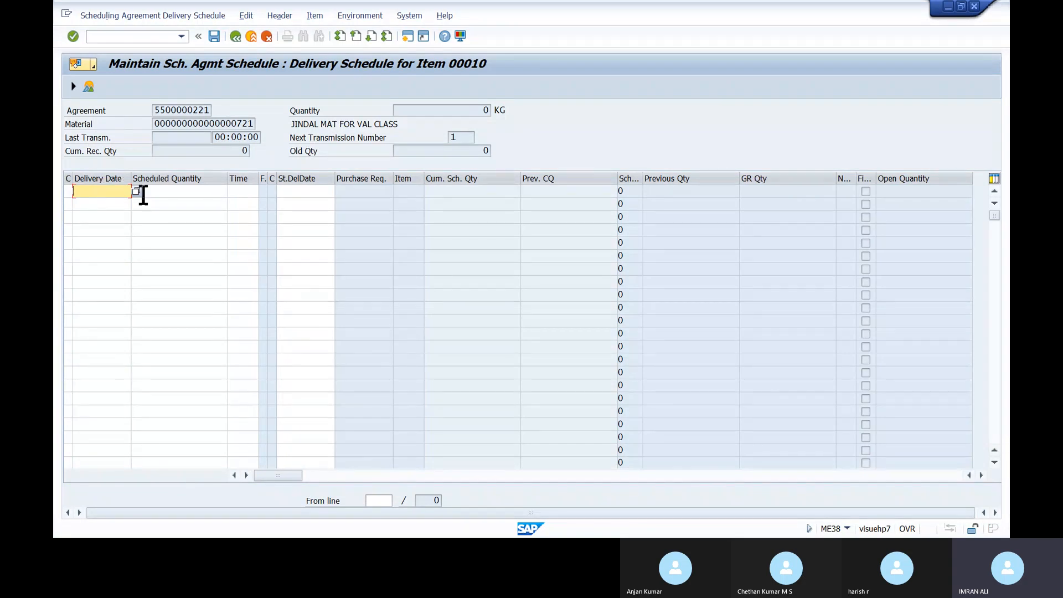
left_click(136, 191)
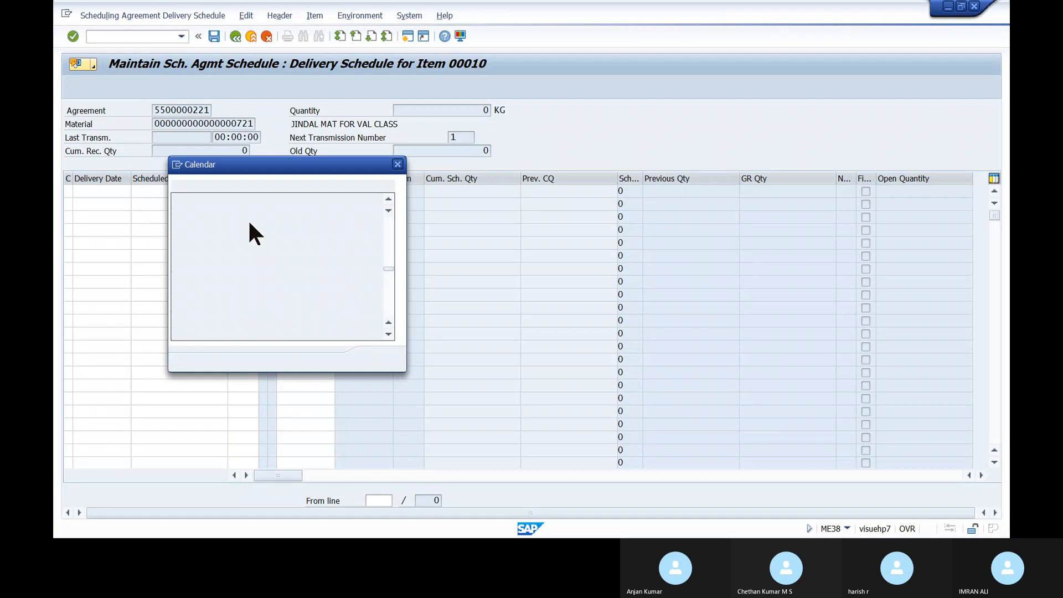
double_click(224, 266)
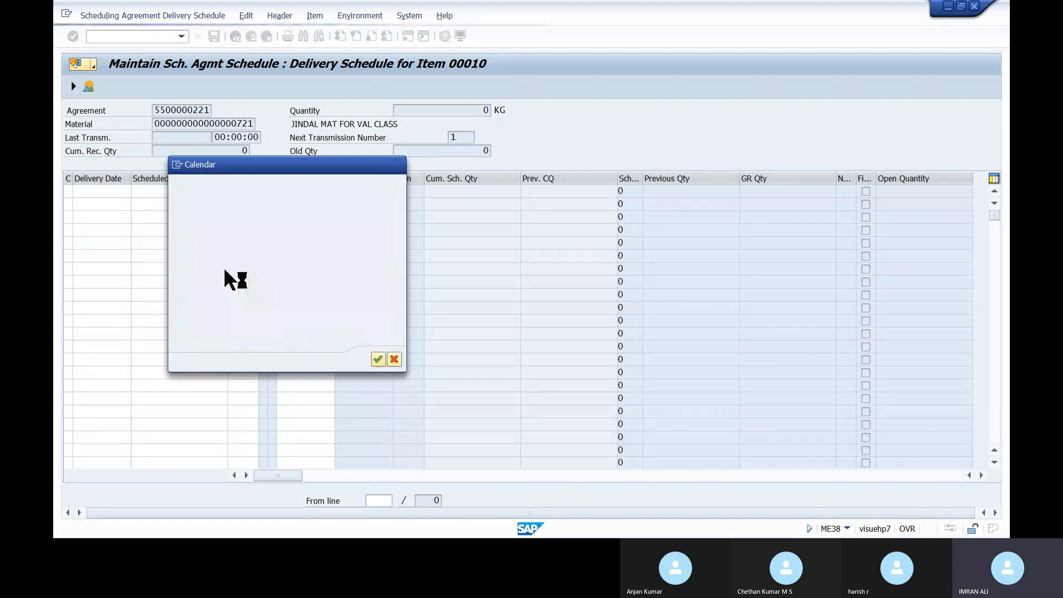
left_click(104, 203)
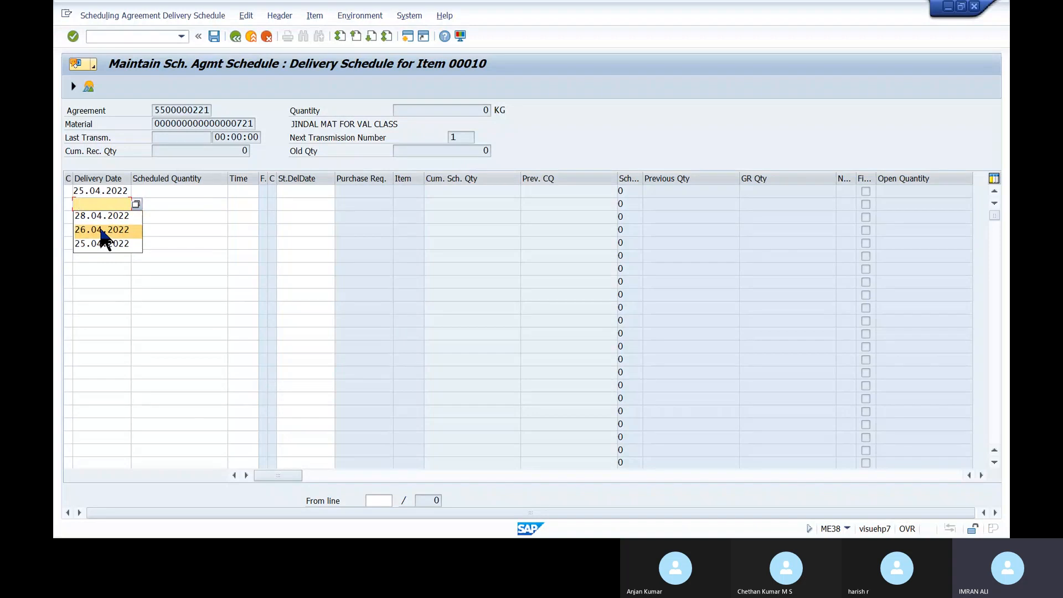
left_click(101, 229)
left_click(100, 217)
left_click(101, 228)
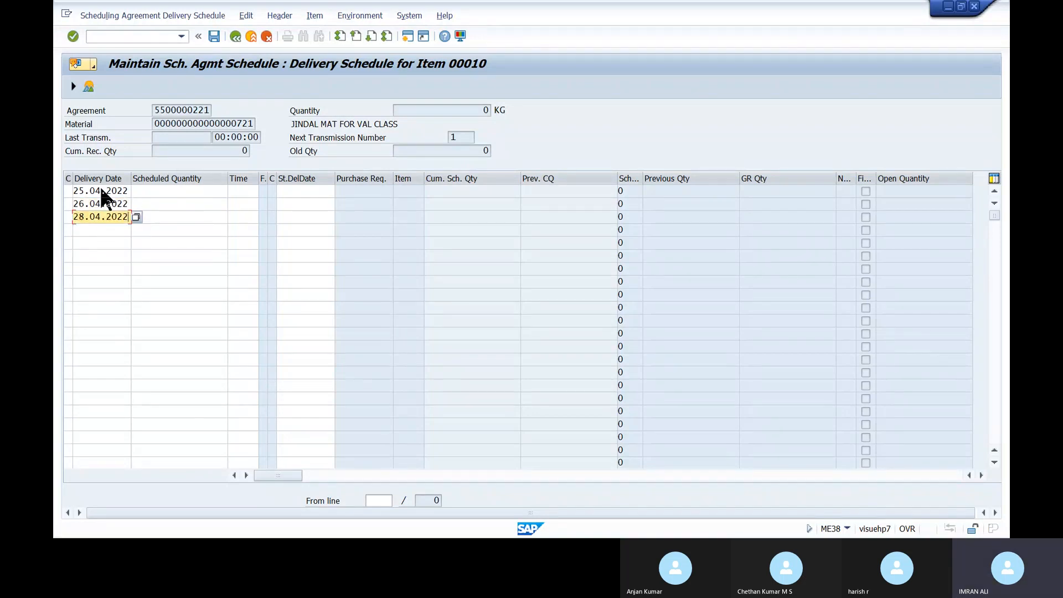
Set the scheduled quantities of the three delivery lines to 10, 20 and 30 and confirm them
left_click(176, 191)
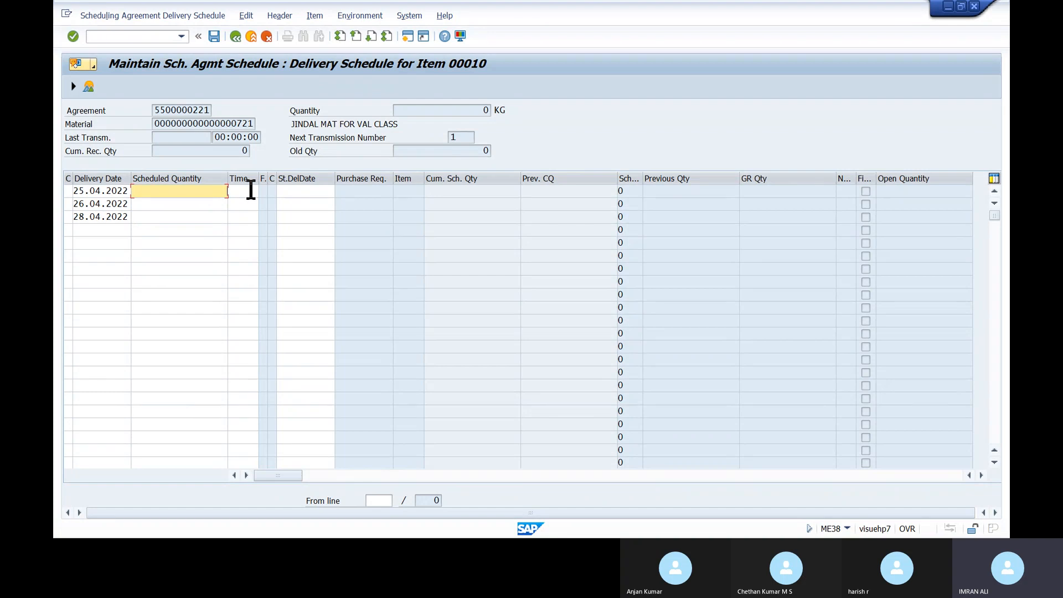
type("10")
key("Down")
type("20")
key("Down")
type("30")
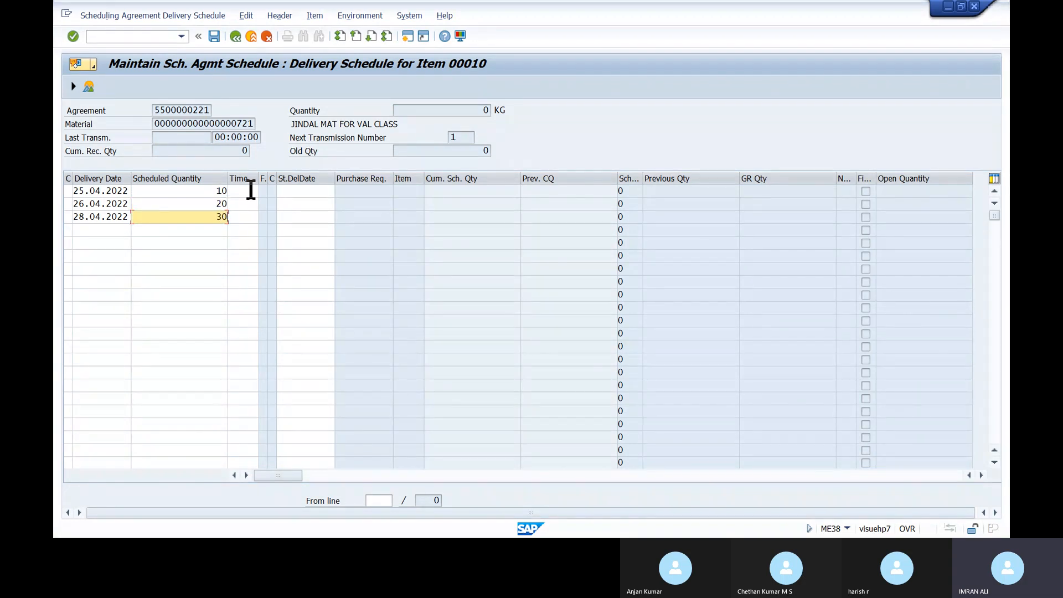
key("Return")
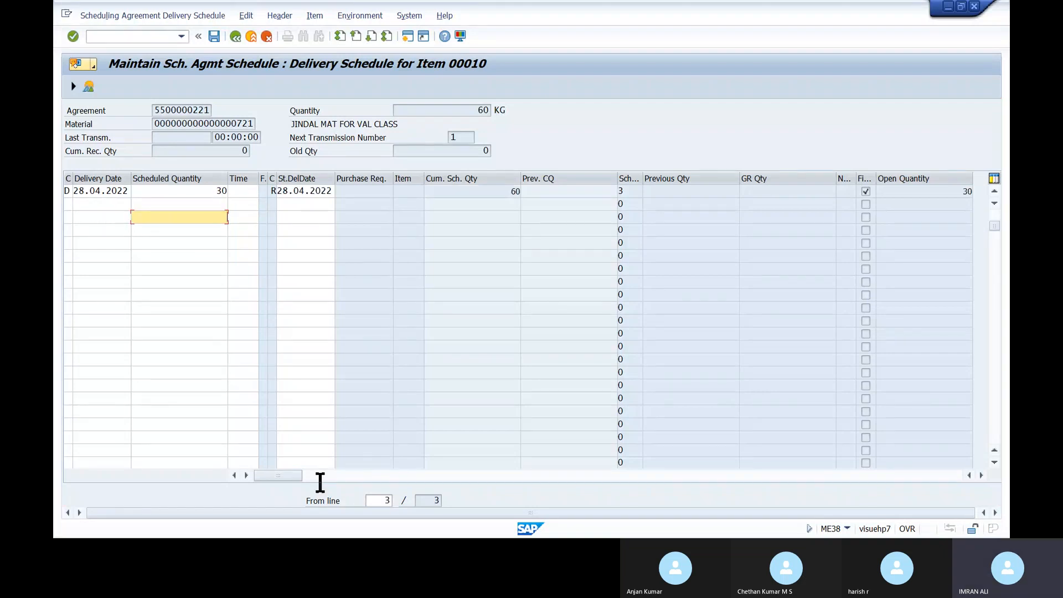
Show the delivery schedule from line 1 and compare each line's scheduled quantity with its cumulative scheduled quantity
double_click(386, 500)
type("1")
key("Return")
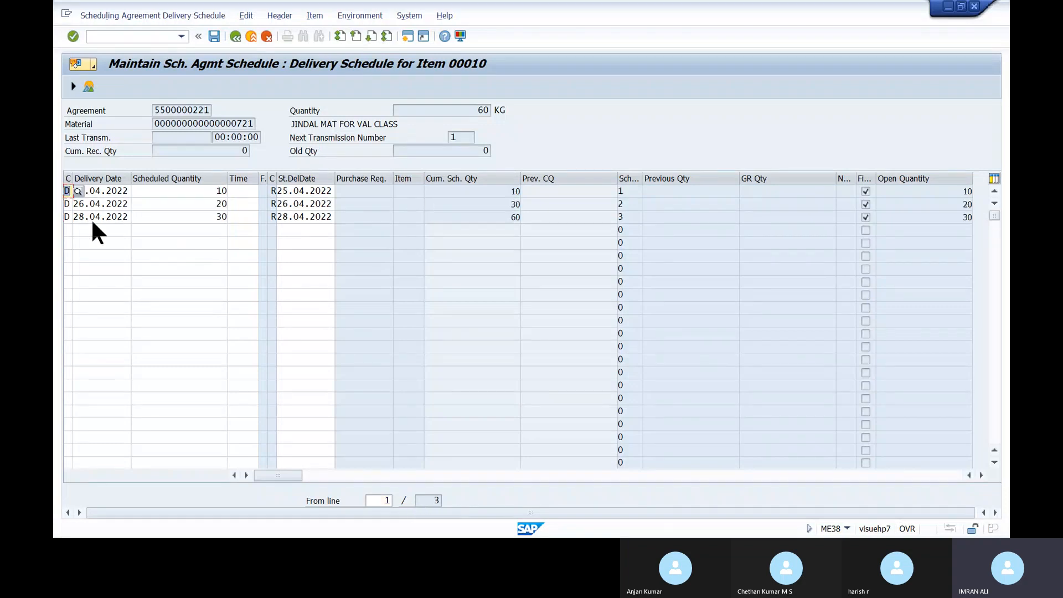
left_click(213, 192)
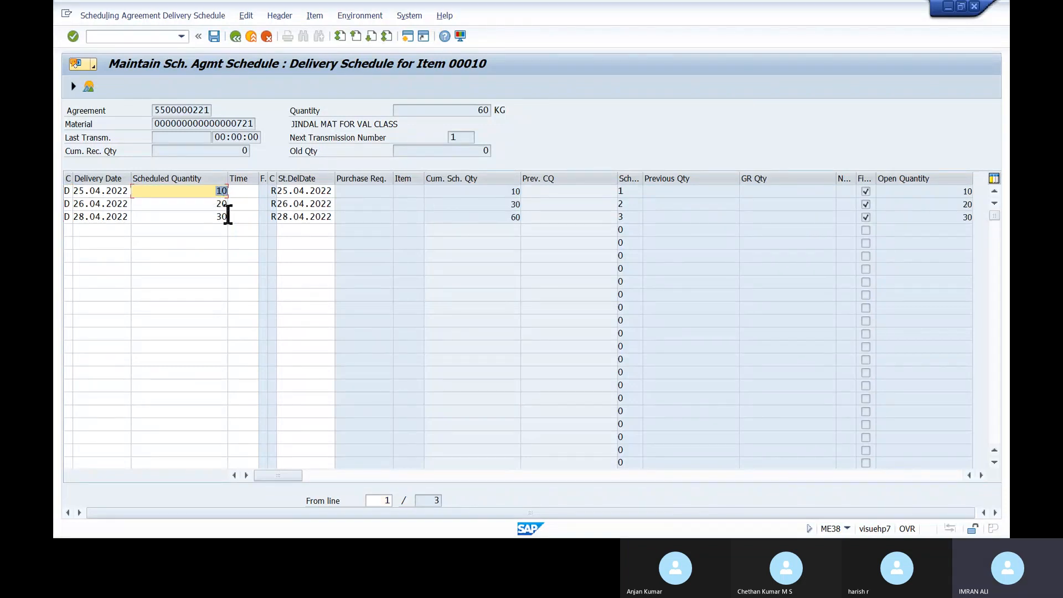
left_click(224, 230)
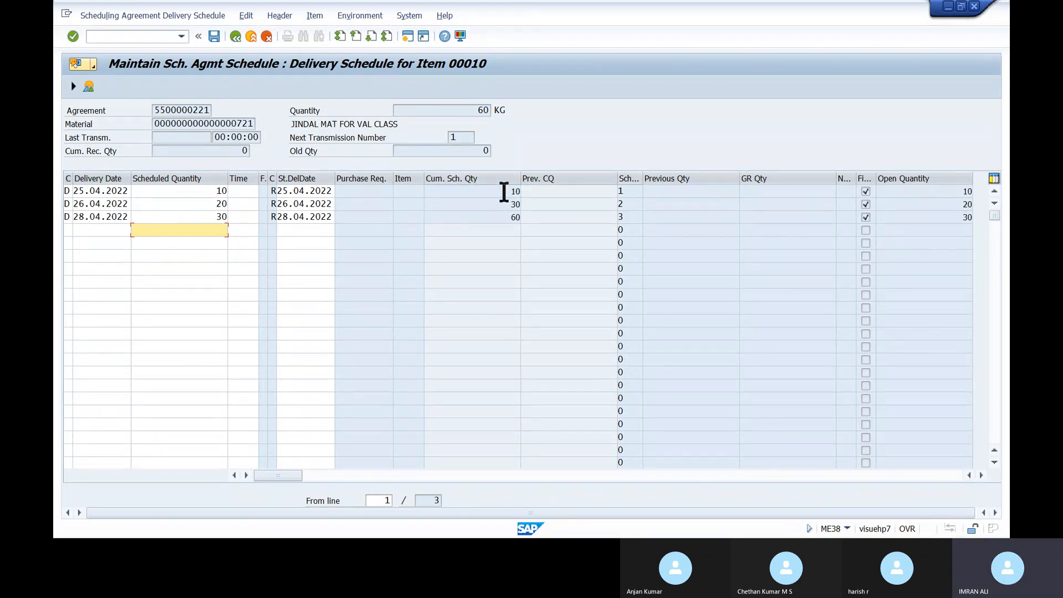
mouse_move(504, 192)
left_mouse_down()
mouse_move(522, 191)
mouse_move(515, 204)
left_mouse_up()
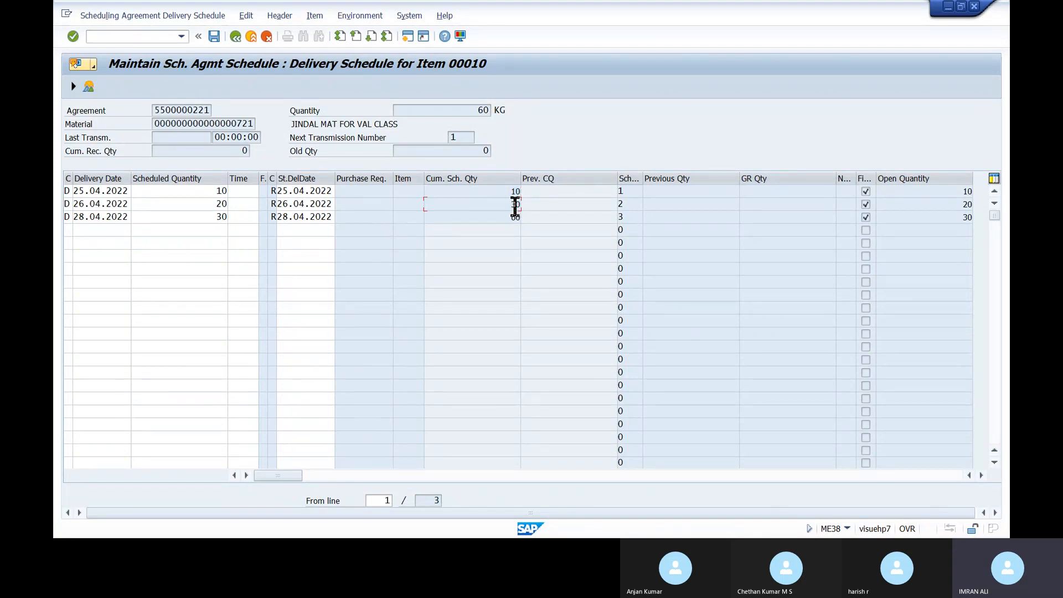
left_click(224, 204)
left_click_drag(214, 190, 227, 191)
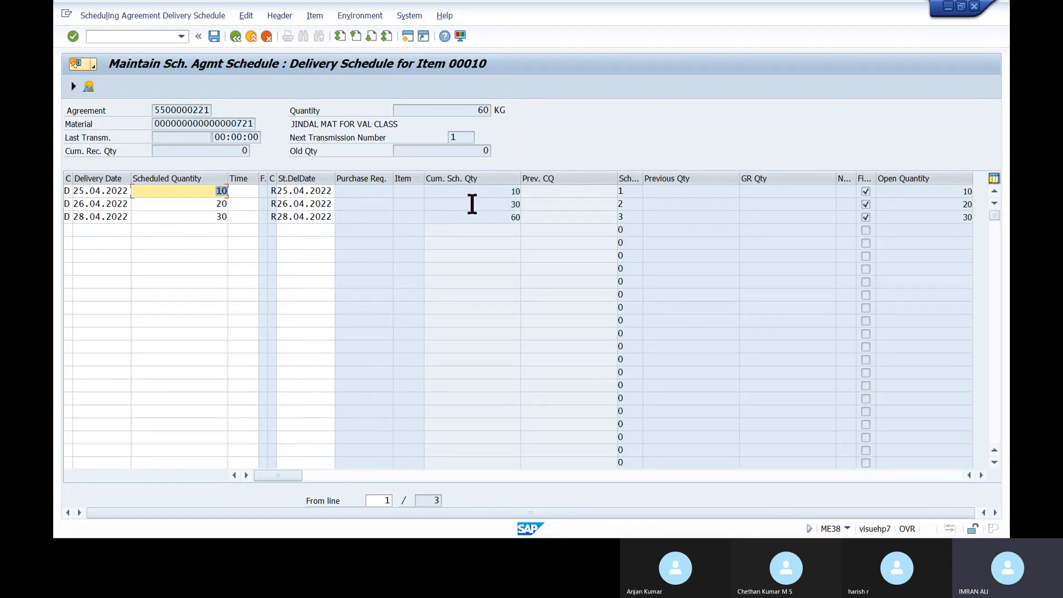
left_click_drag(502, 205, 526, 207)
left_click_drag(211, 216, 250, 215)
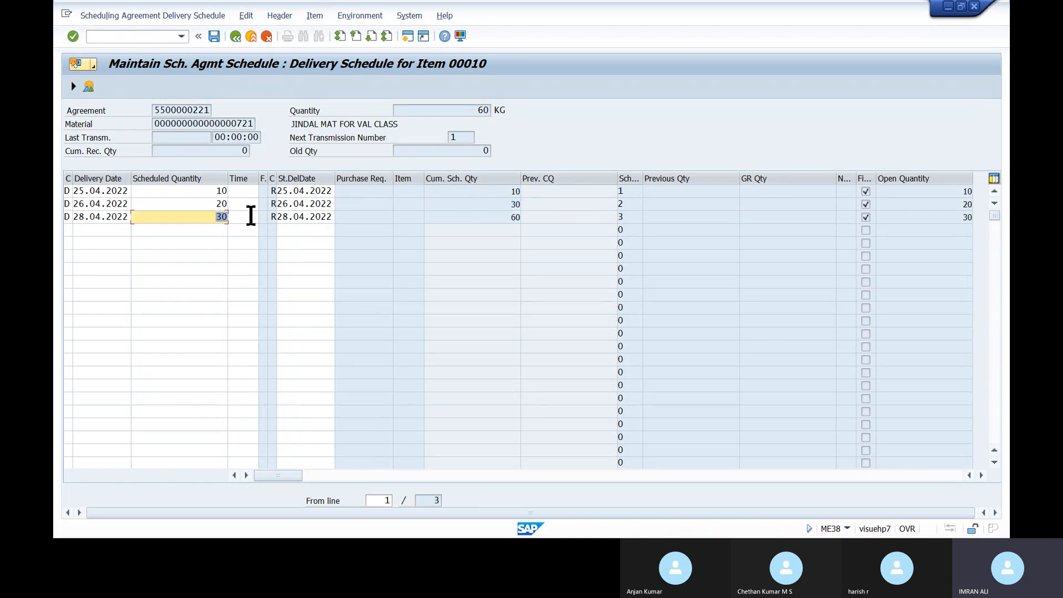
left_click_drag(488, 218, 552, 218)
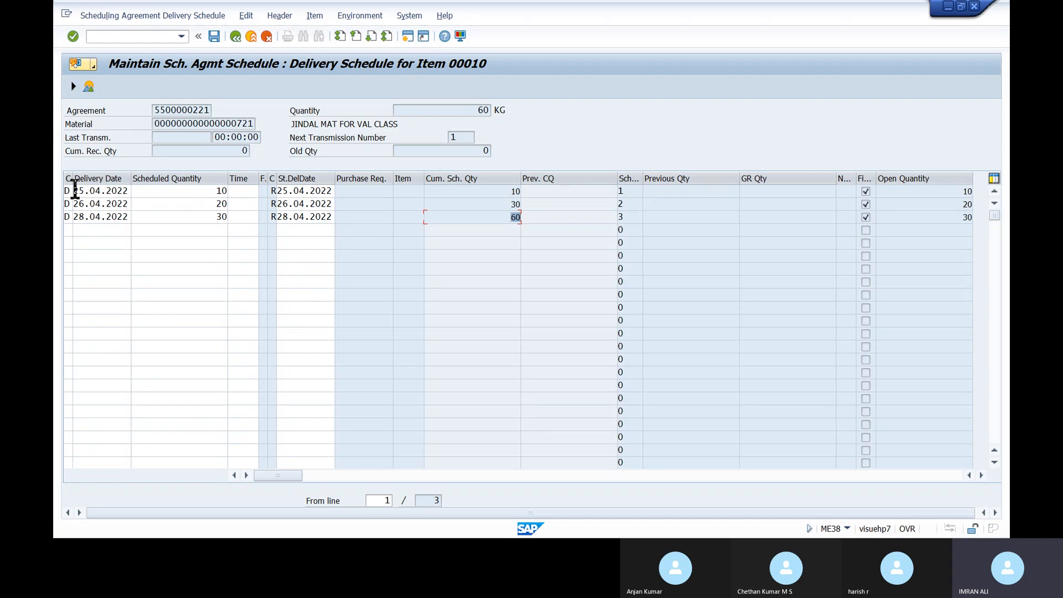
Check the schedule lines' delivery date, GR quantity and open quantities, and save the delivery schedule
left_click_drag(74, 191, 133, 191)
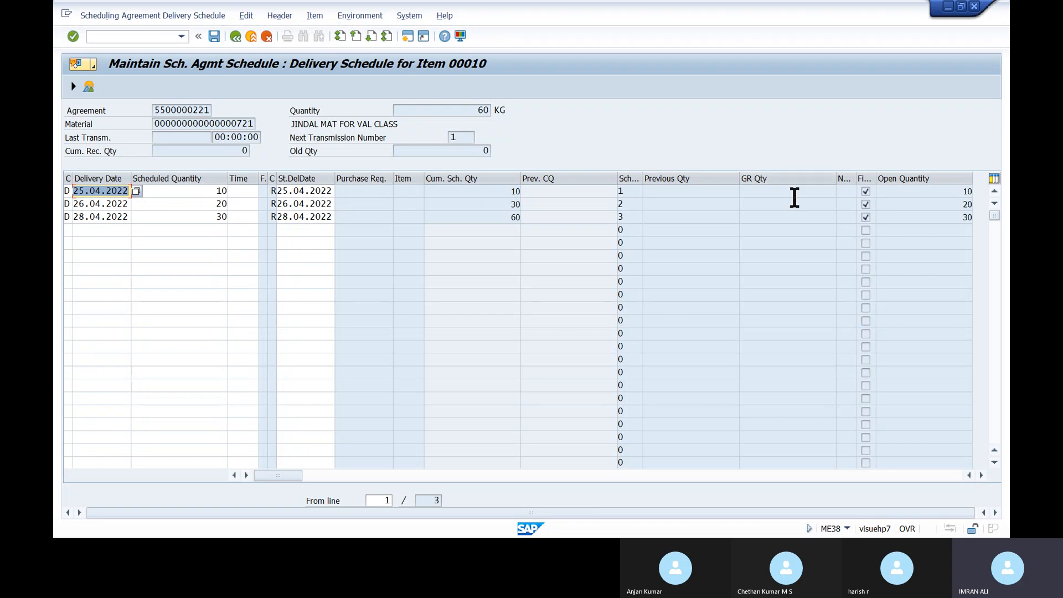
left_click(748, 192)
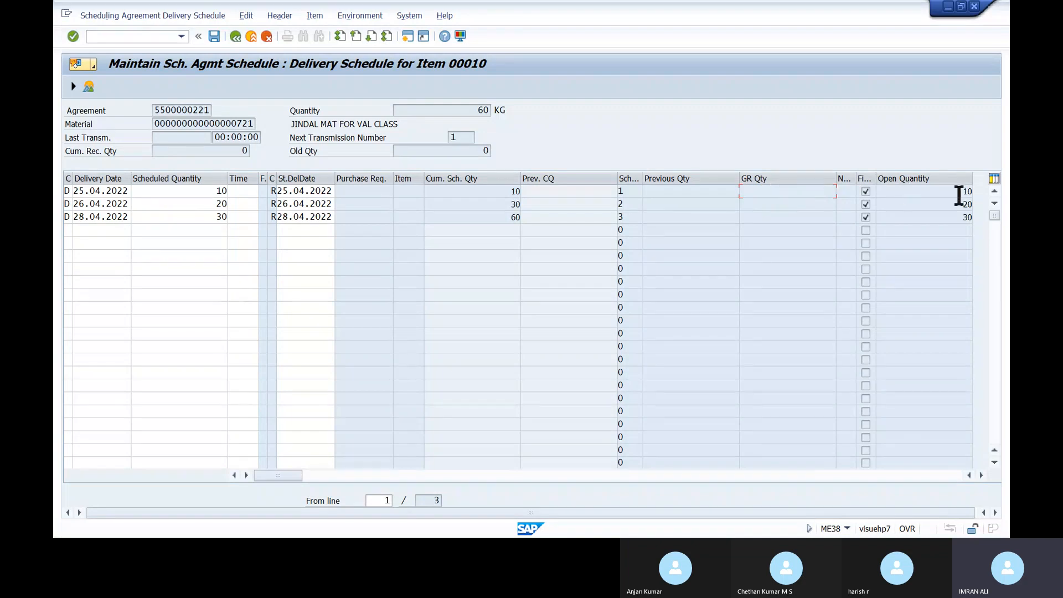
double_click(958, 195)
double_click(959, 204)
key("Down")
left_click(793, 191)
left_click(944, 191)
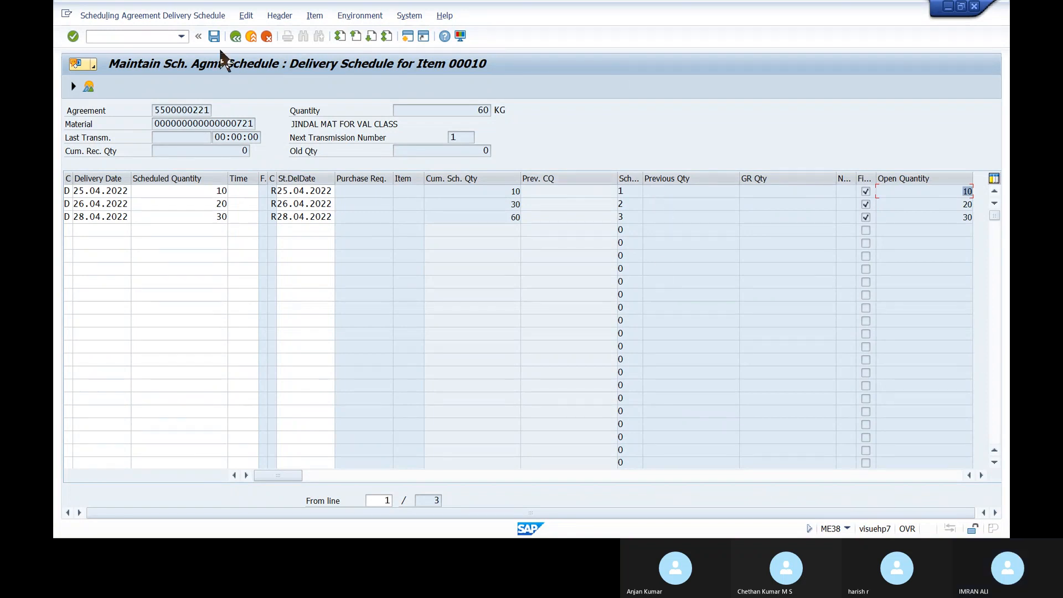
left_click(214, 36)
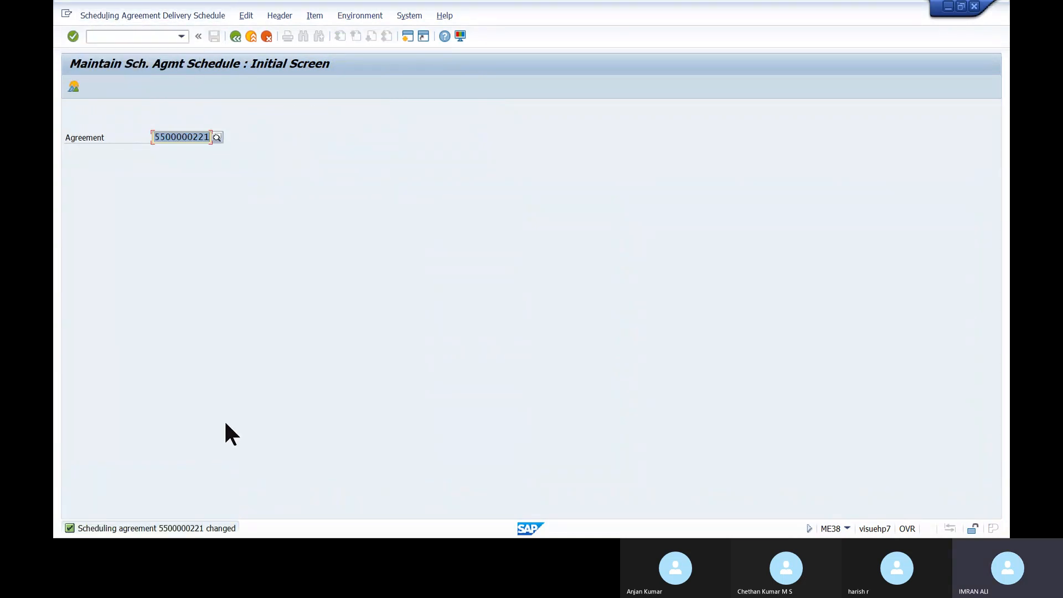
Switch to the Create Purchase Order session and start transaction MIGO there
key("alt+Tab")
key("alt+Tab")
key("alt+Tab")
left_click(156, 36)
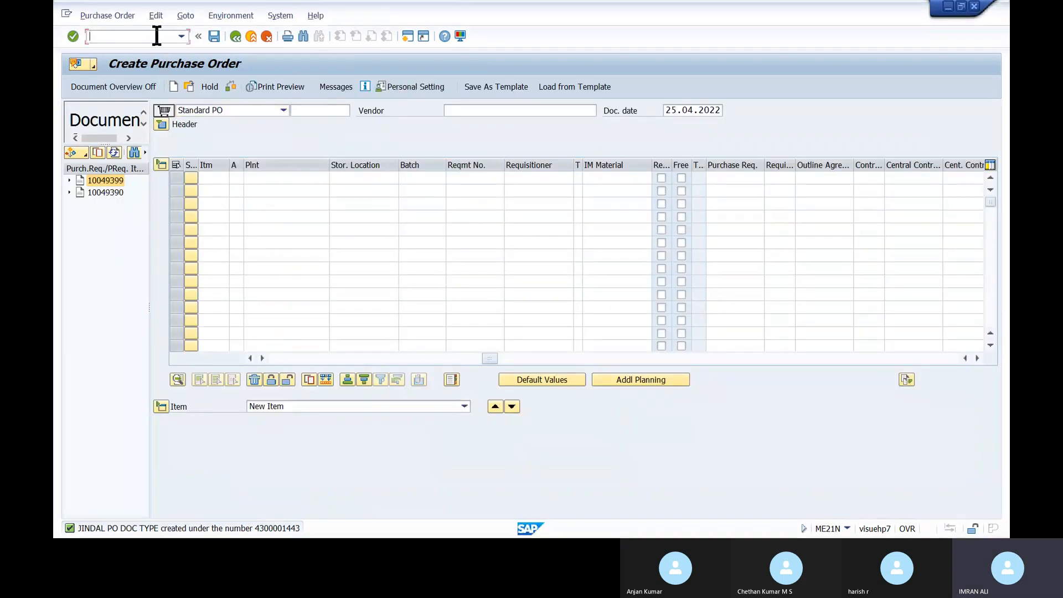
type("/NME21N")
key("Return")
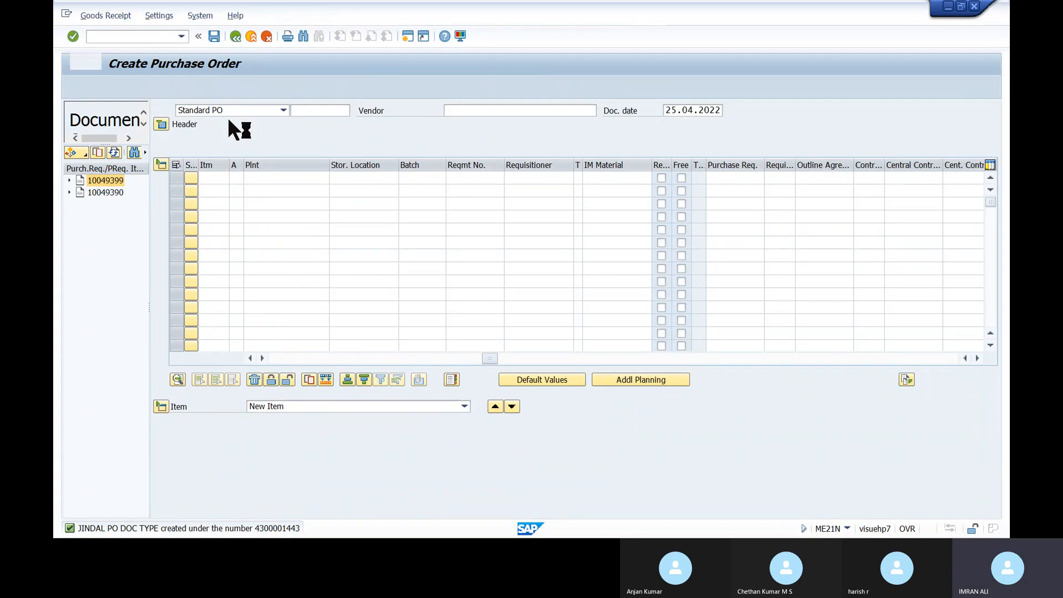
key("alt+Tab")
Choose Goods Receipt as the action and Purchase Order as the reference document
left_click(234, 110)
left_click(236, 112)
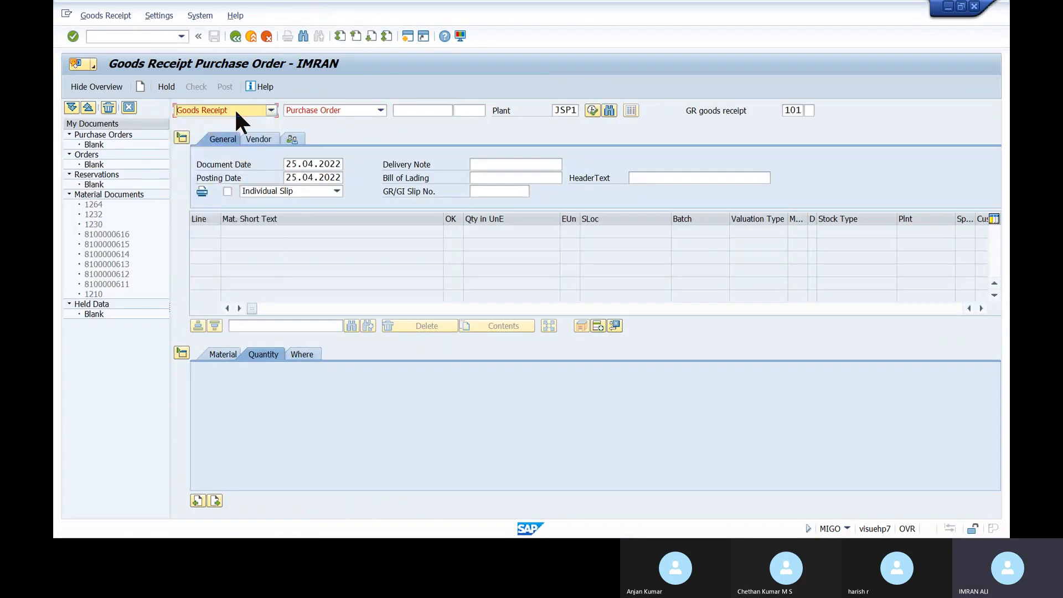
left_click(327, 111)
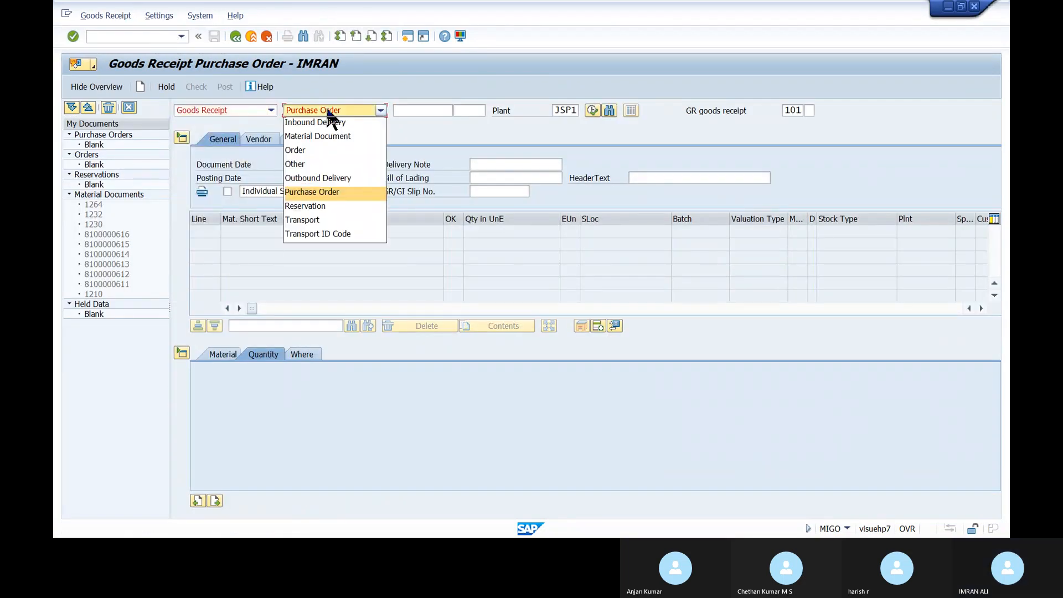
left_click(320, 191)
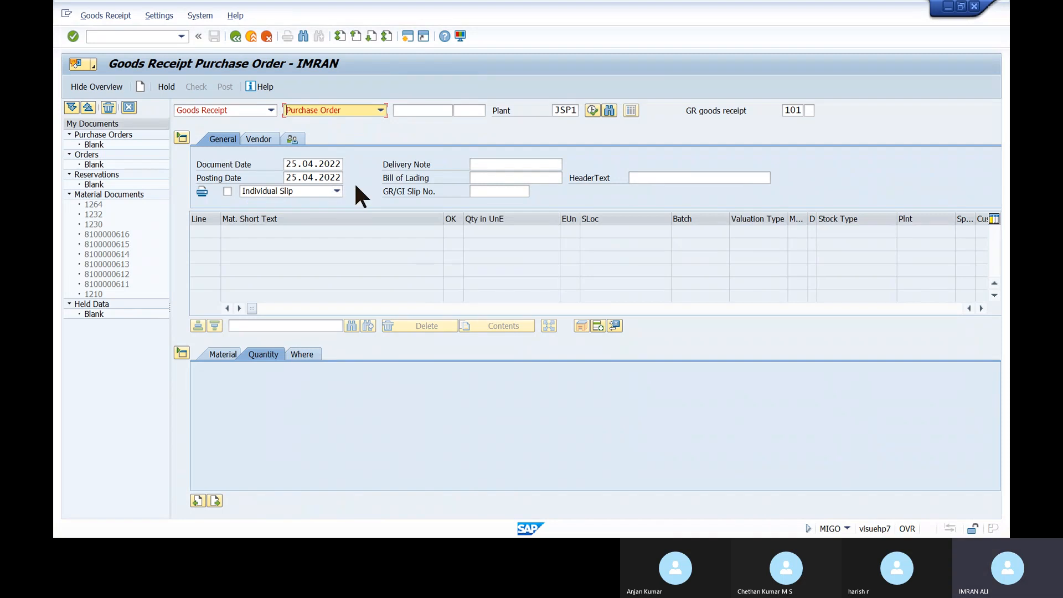
left_click(417, 113)
type("36500")
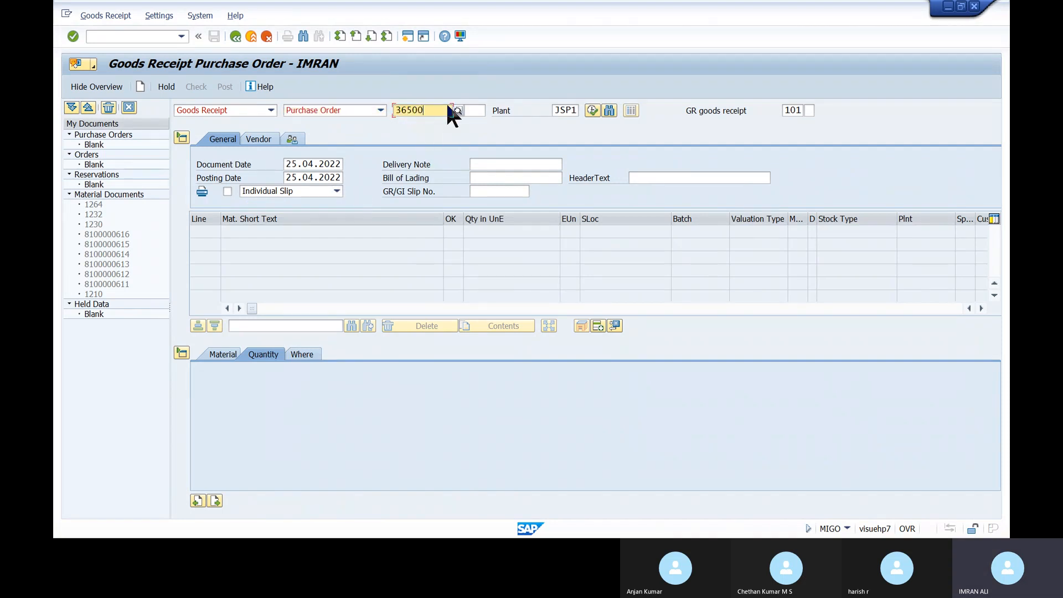
double_click(442, 110)
key("BackSpace")
Switch to the Word document and copy the scheduling agreement number from the Contract column of material 721
key("alt+Tab")
key("alt+Tab")
key("alt+Tab")
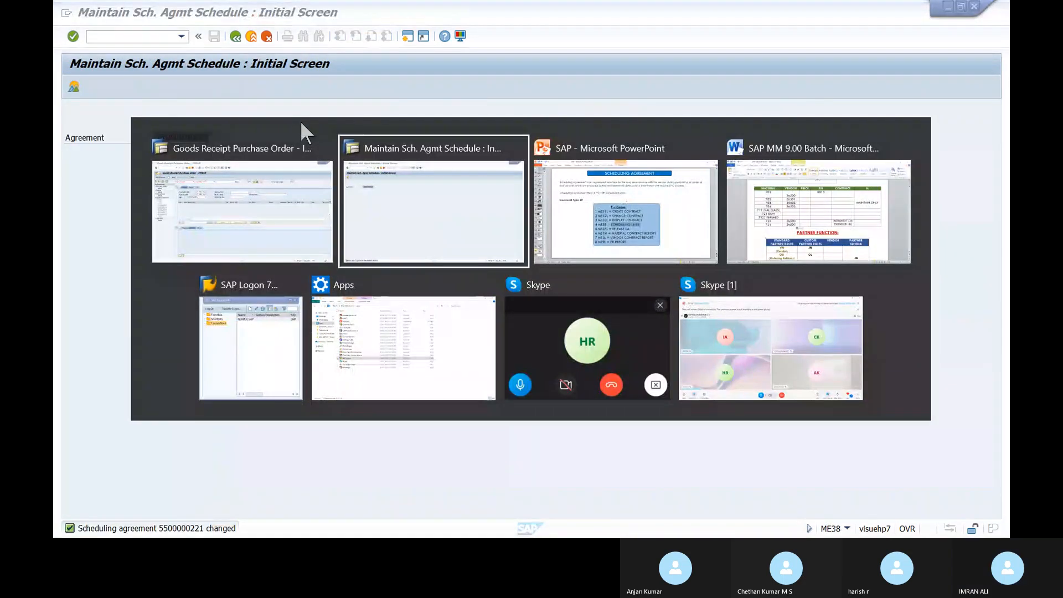
key("alt+Tab")
key("alt+Tab")
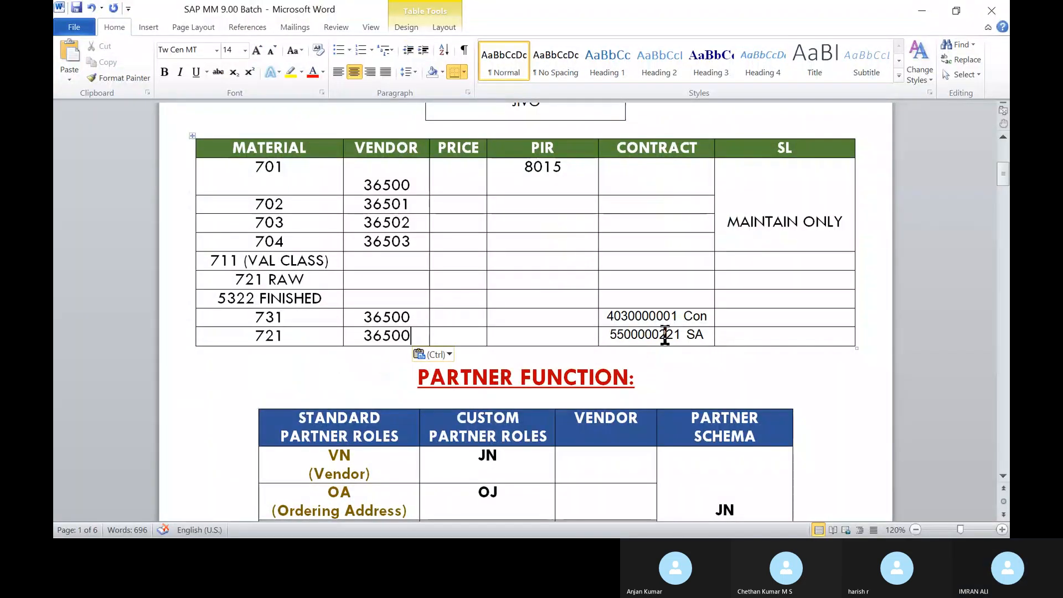
double_click(665, 335)
key("ctrl+c")
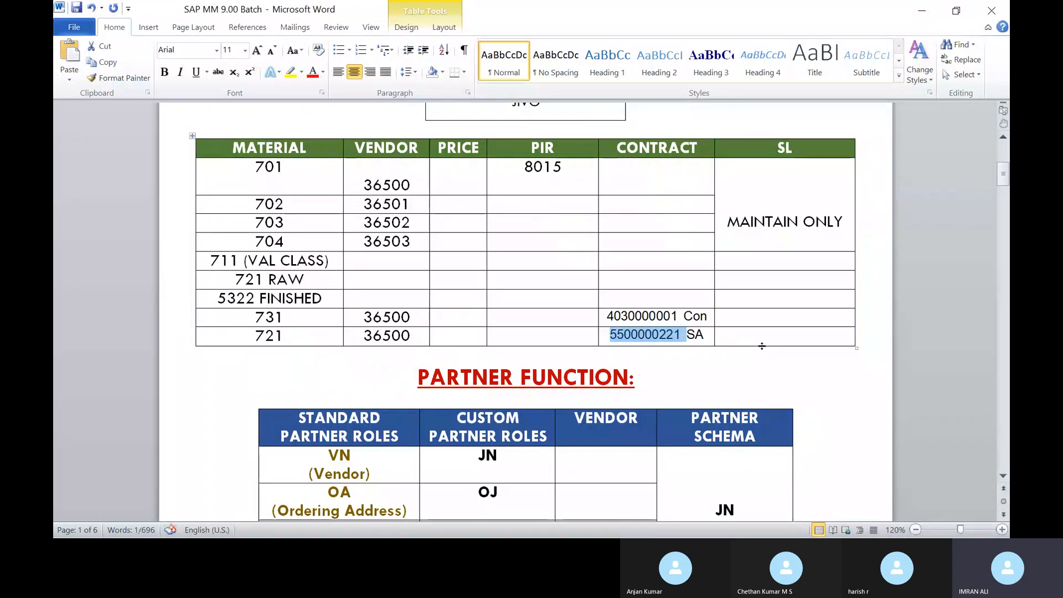
Return to the MIGO goods receipt, paste the scheduling agreement number as the reference document and load its item
key("alt+Tab")
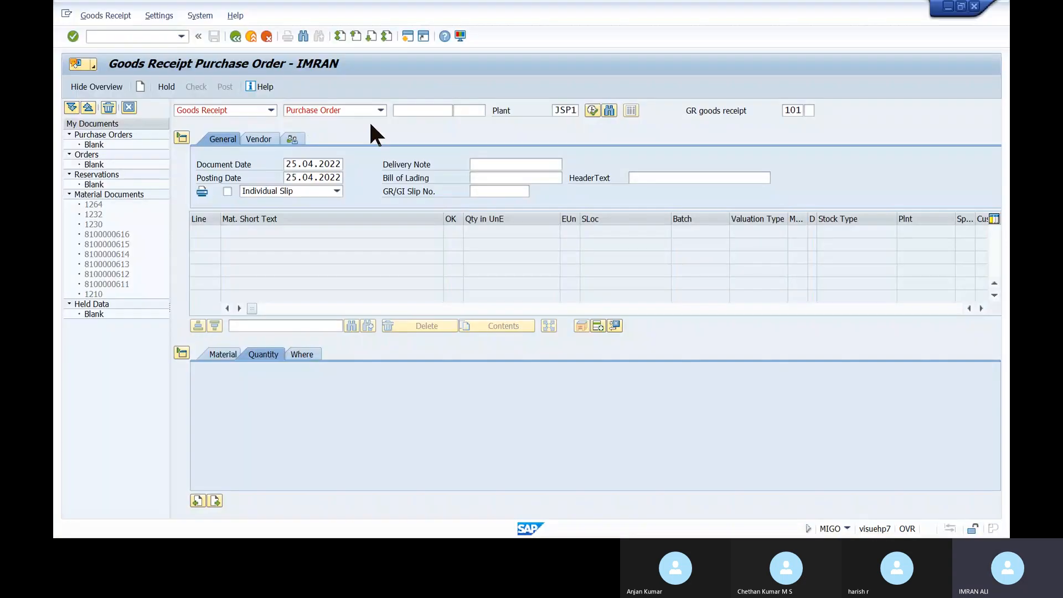
left_click(408, 112)
key("ctrl+v")
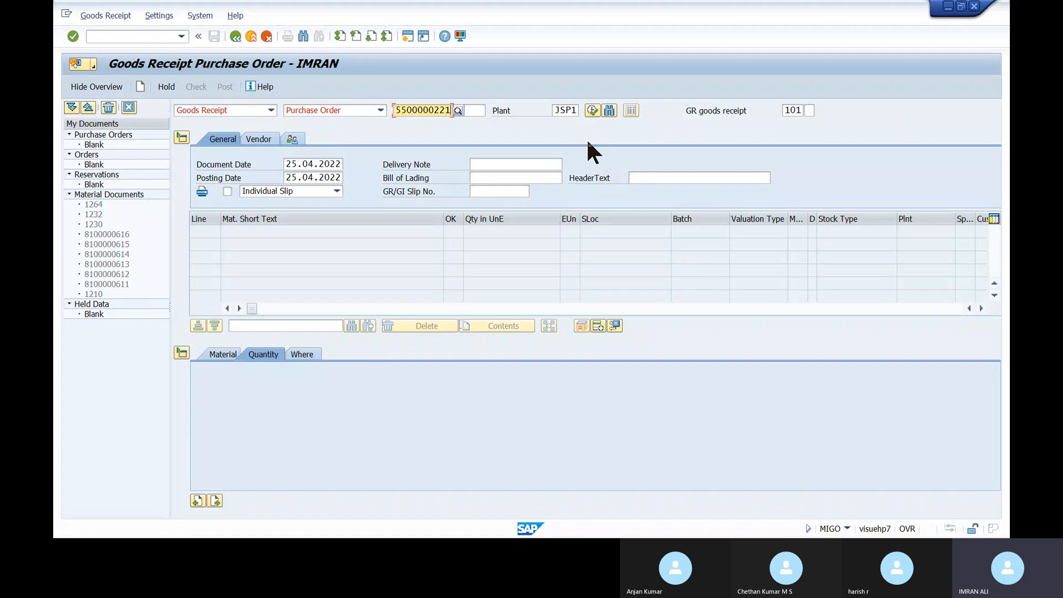
key("Return")
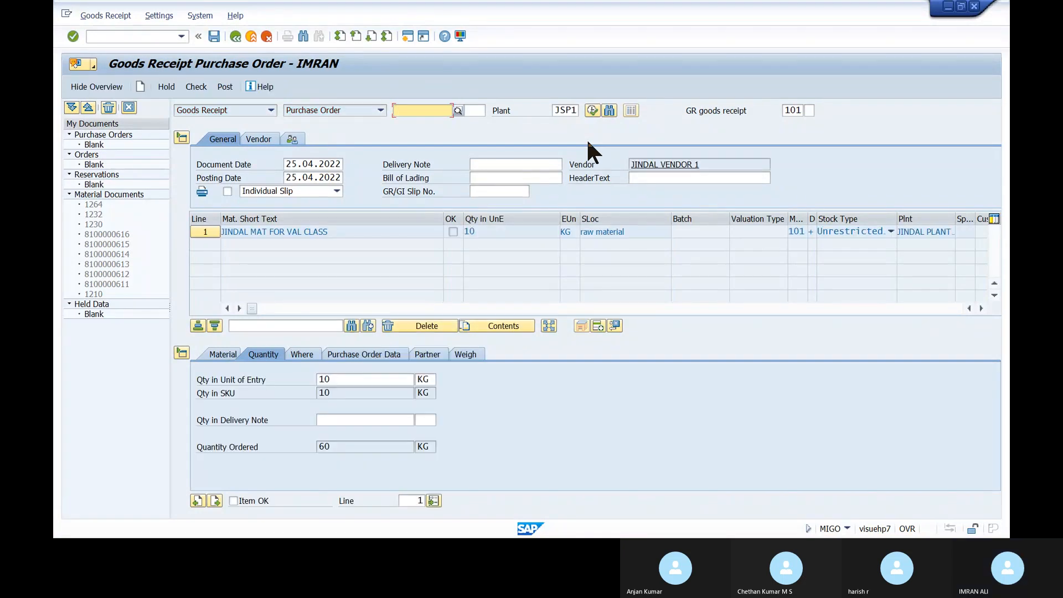
Compare the receipt's quantity in unit of entry with the first schedule line of item 10 in ME38
double_click(339, 381)
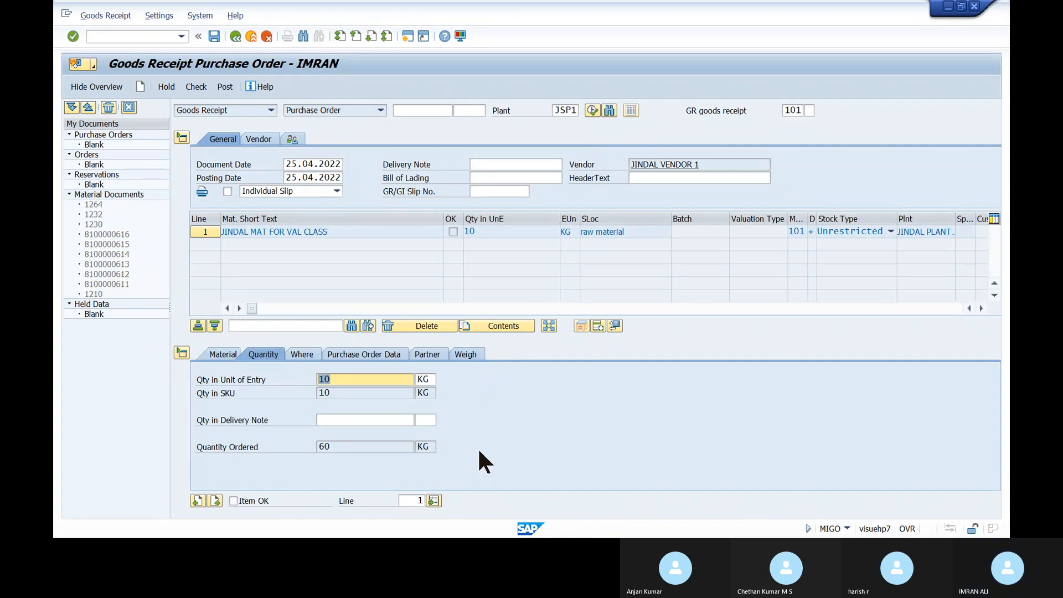
key("alt+Tab")
key("alt+Tab")
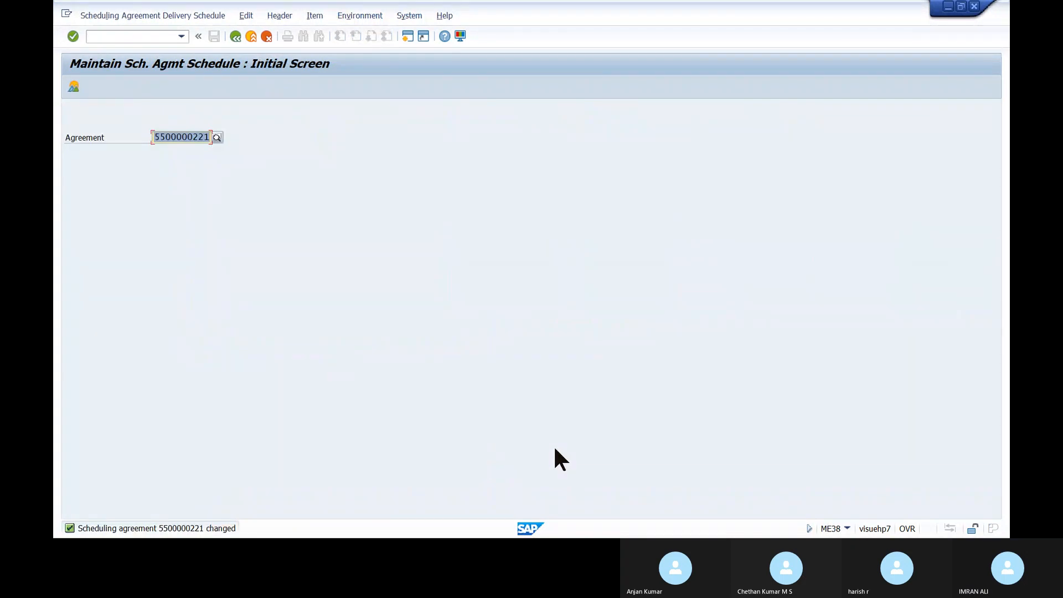
key("Return")
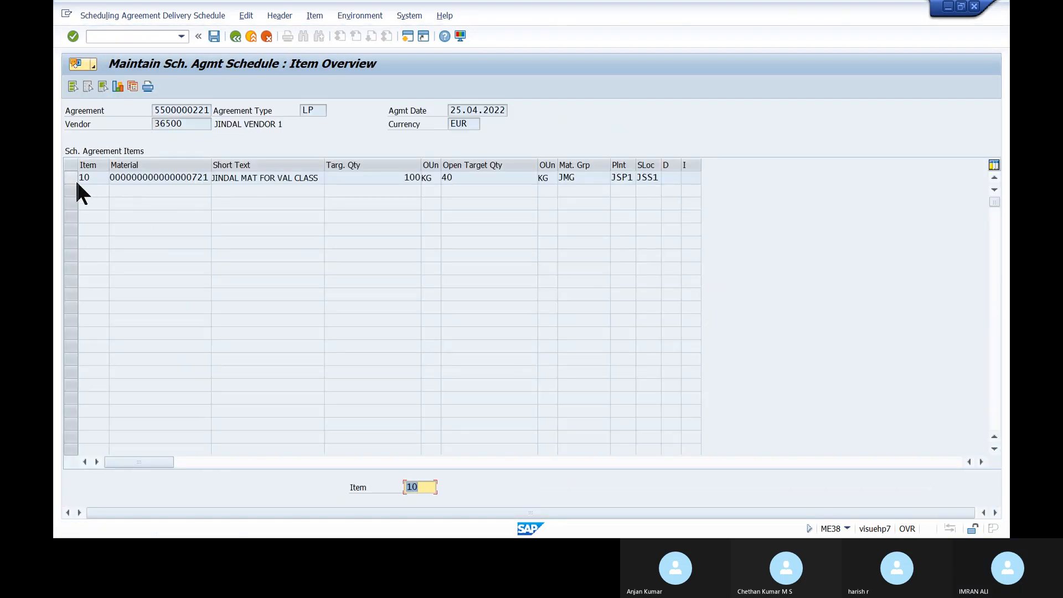
left_click(74, 179)
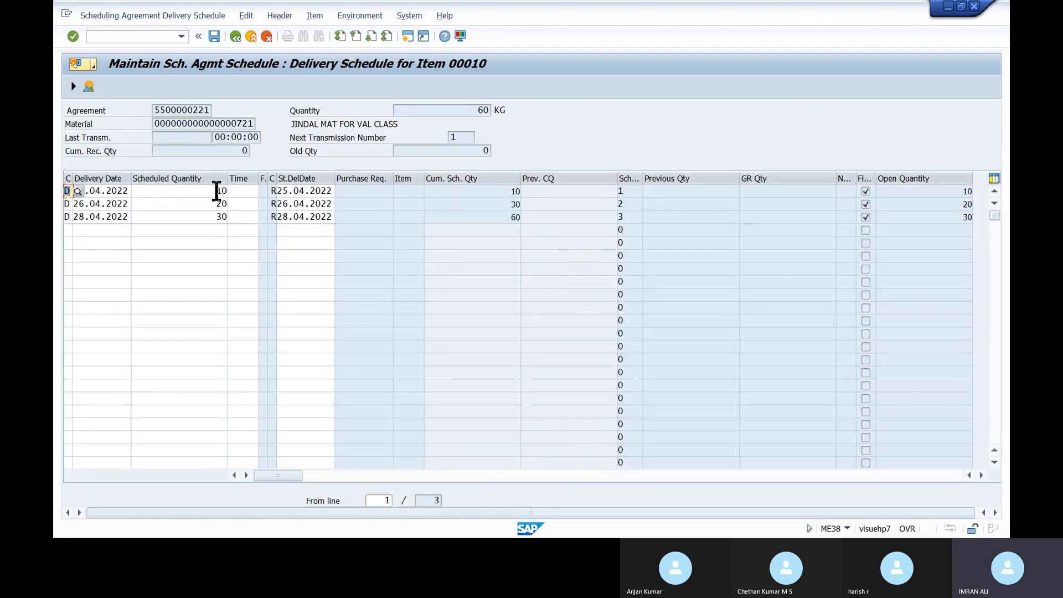
double_click(216, 191)
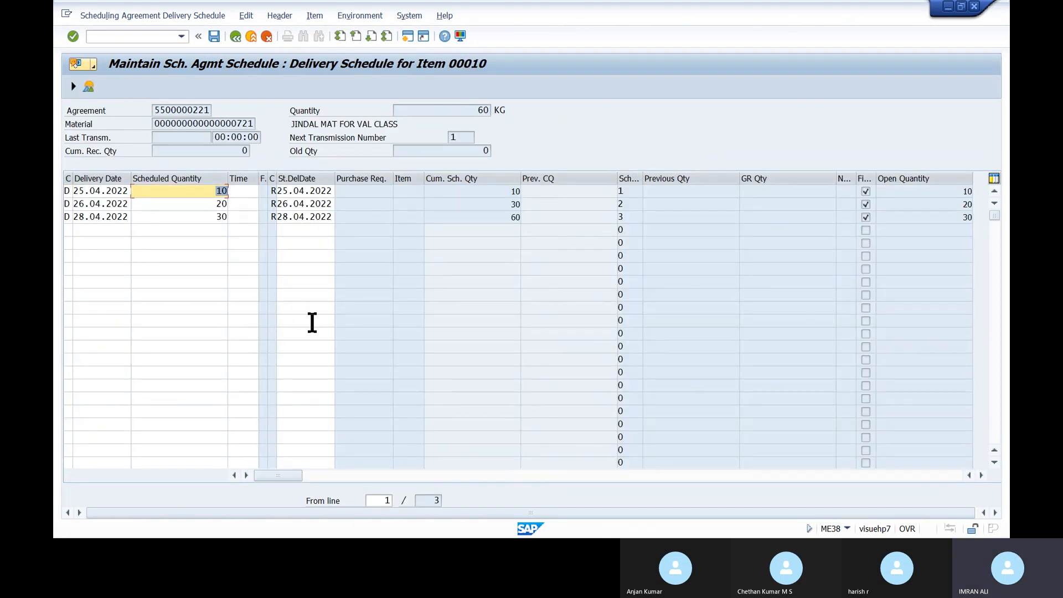
left_click(233, 35)
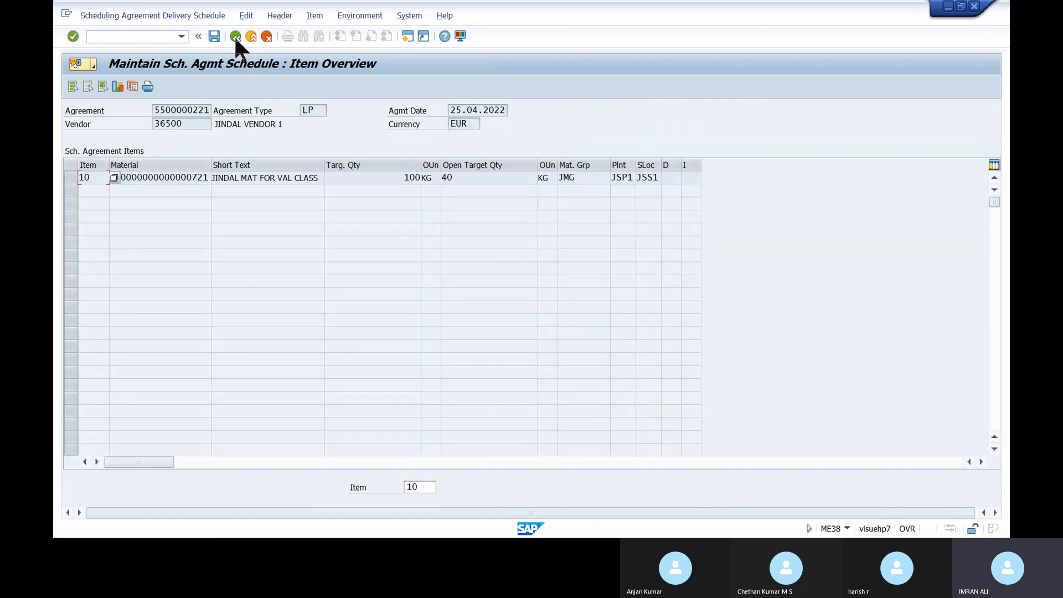
Start transaction ME39 and display the scheduling agreement's delivery schedule for item 10
left_click(162, 36)
type("/NME39")
key("Return")
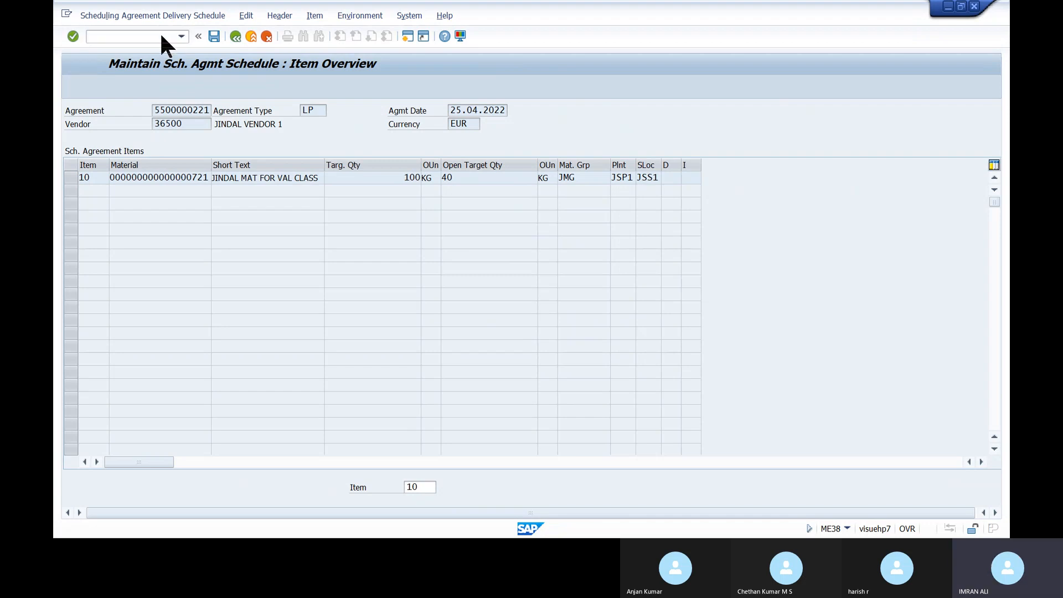
key("Return")
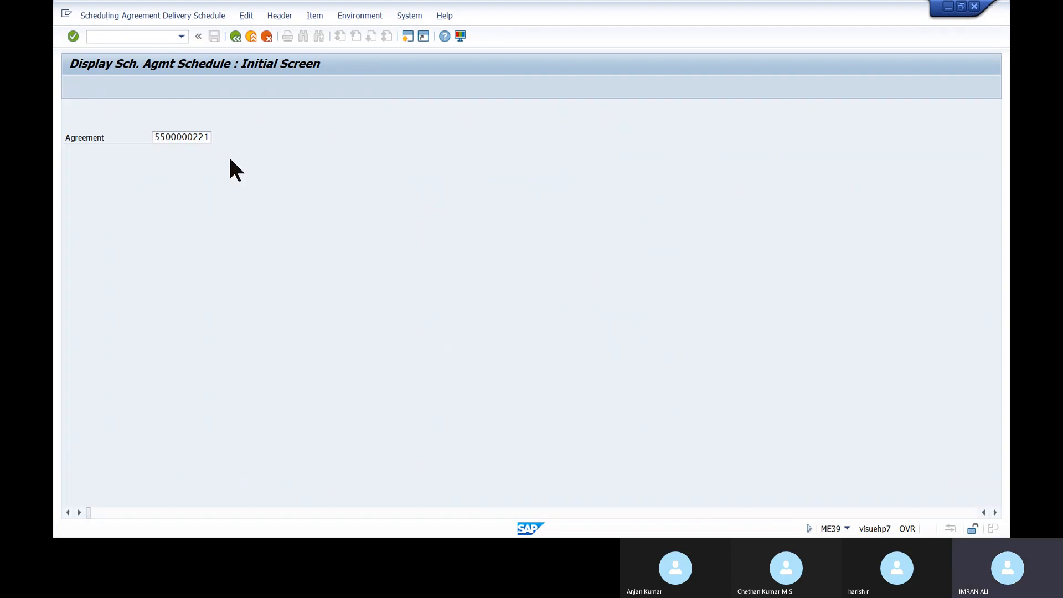
left_click(71, 177)
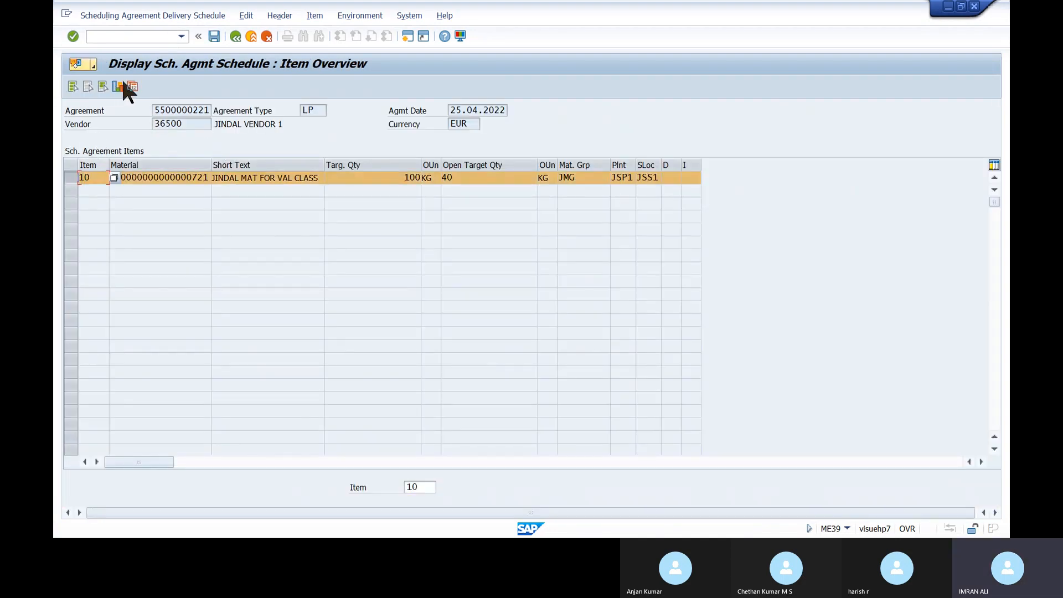
left_click(133, 86)
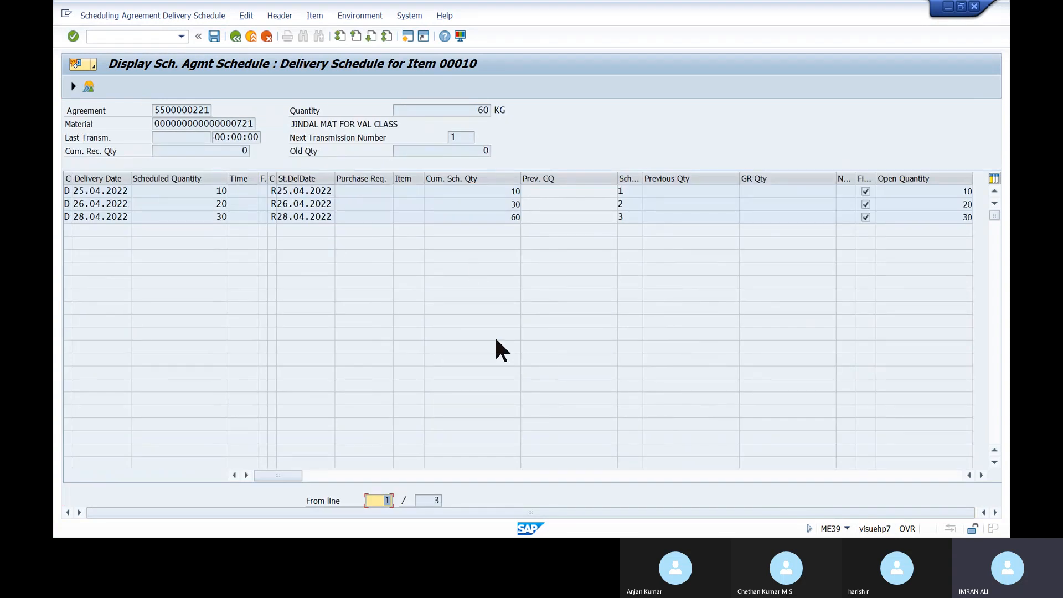
Return to the MIGO goods receipt and mark line 1 as Item OK
key("alt+Tab")
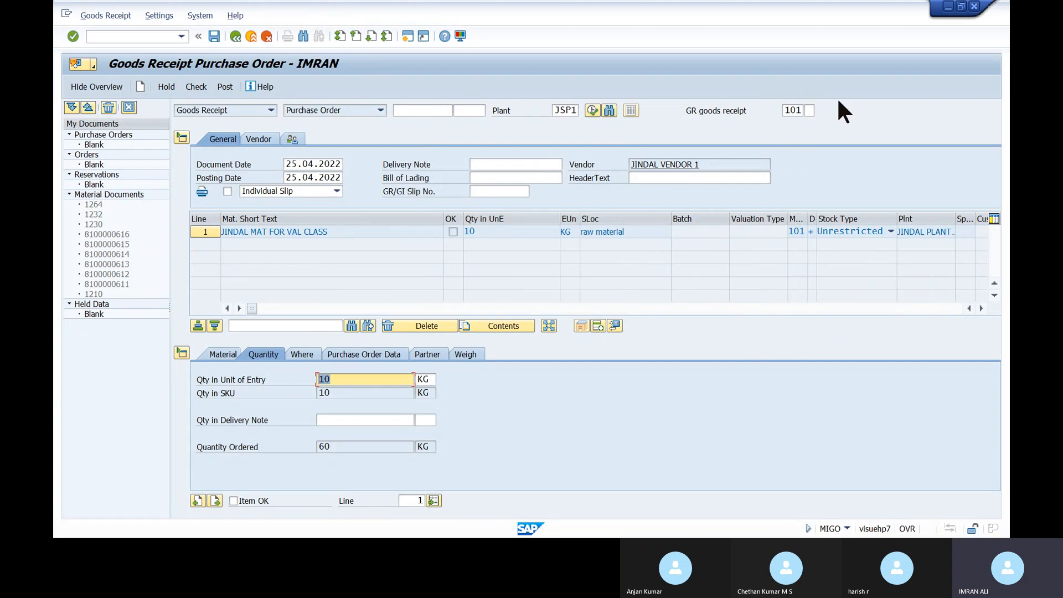
left_click(233, 500)
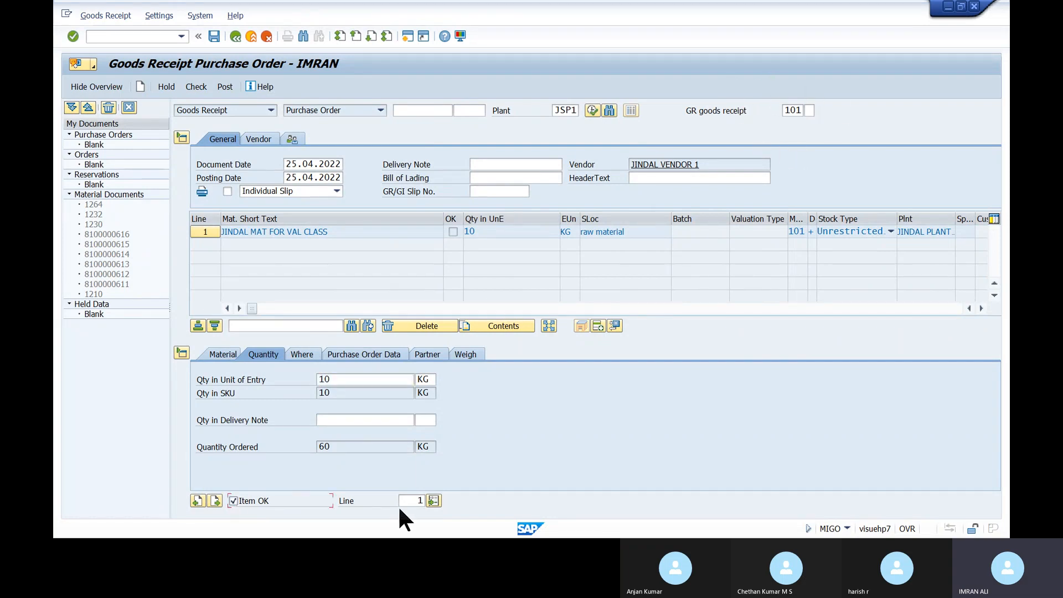
Check the goods receipt for the scheduling agreement and post it
left_click(196, 86)
left_click(226, 86)
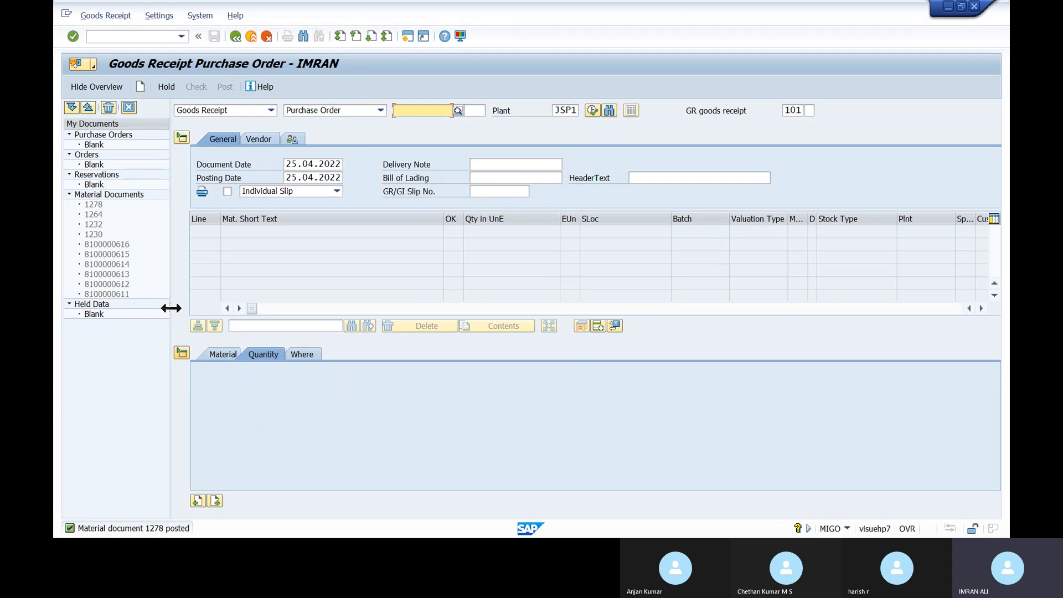
Switch to the ME39 session, restart the transaction and display the scheduling agreement's delivery schedule for item 10
key("alt+Tab")
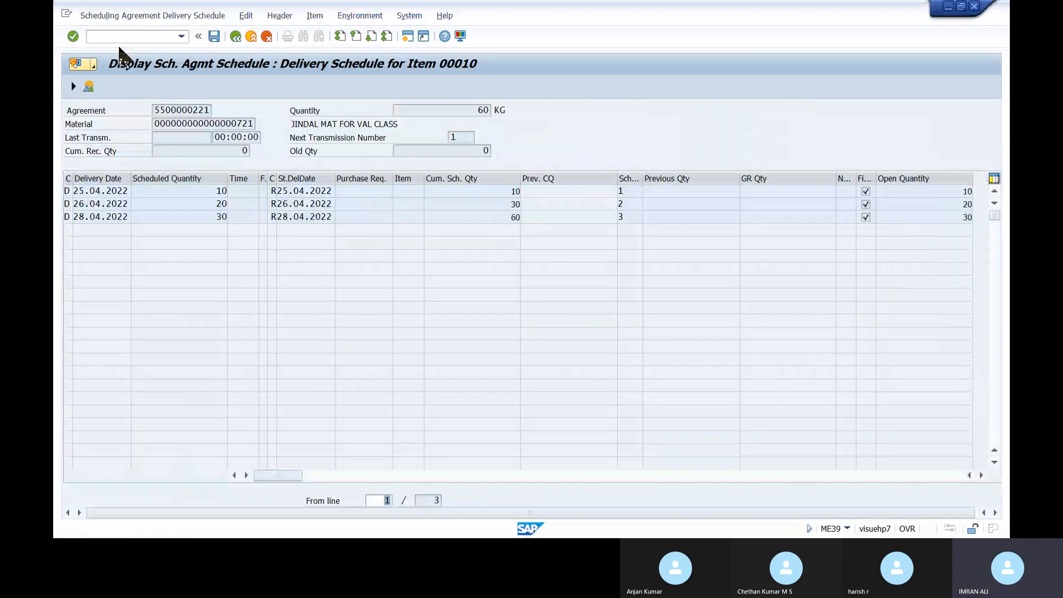
left_click(181, 36)
left_click(144, 46)
key("Return")
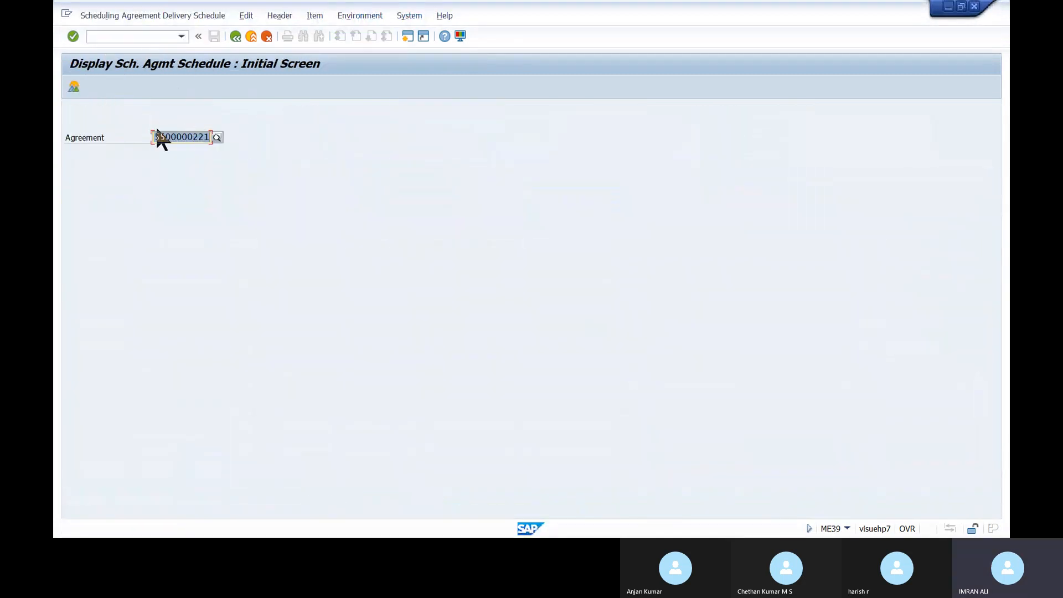
key("Return")
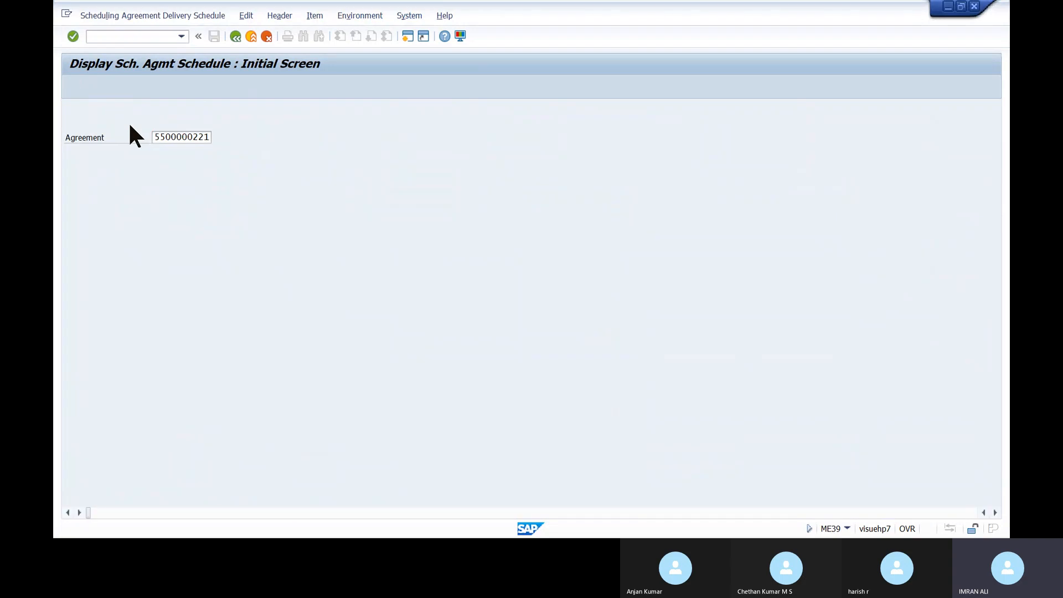
left_click(69, 178)
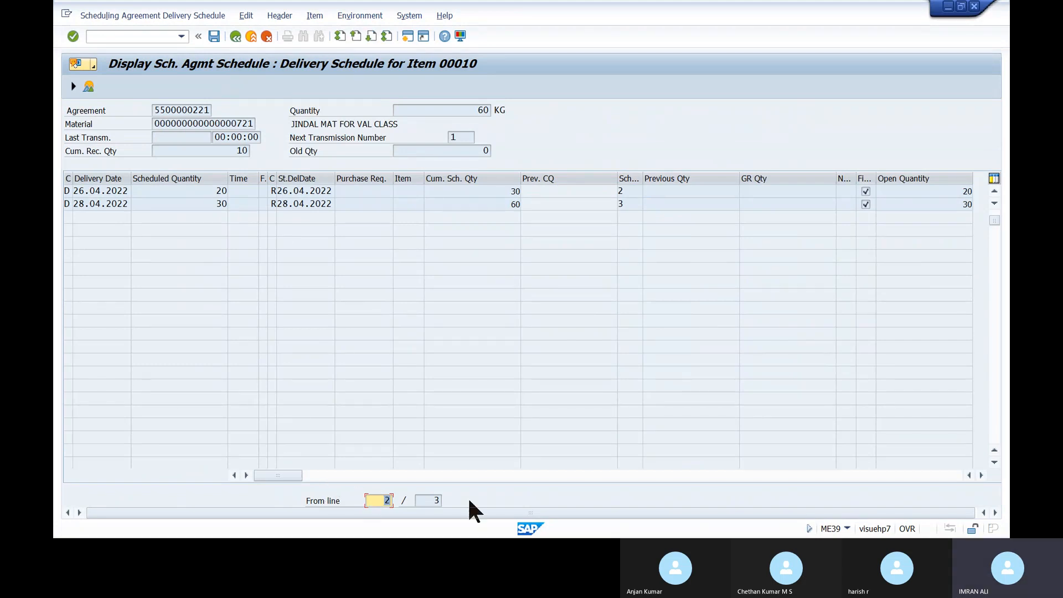
List the schedule from line 1 and examine the GR quantity and open quantity of the 25.04.2022 delivery
type("1")
key("Return")
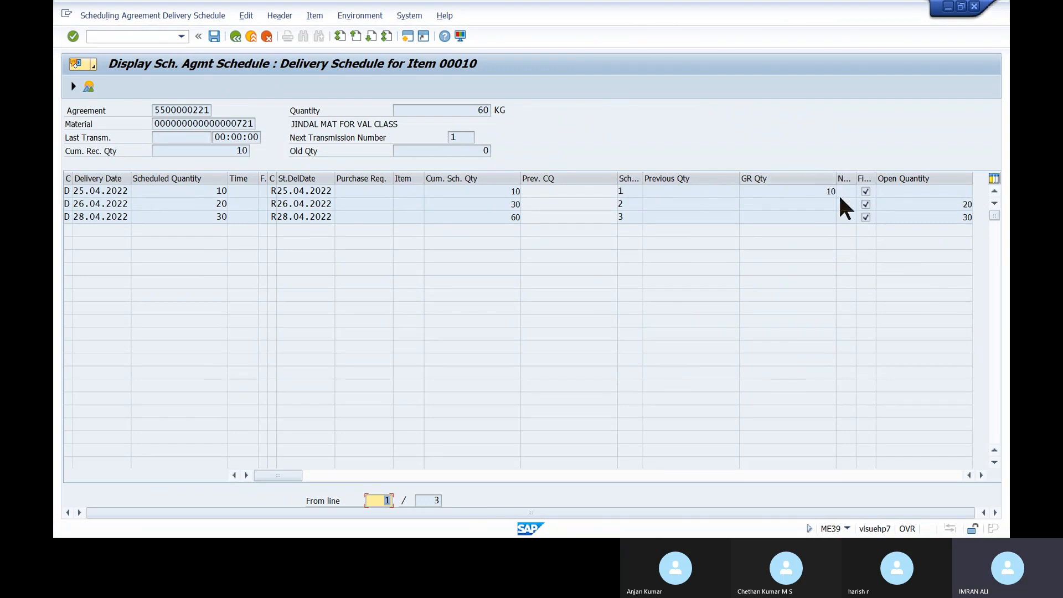
left_click(964, 192)
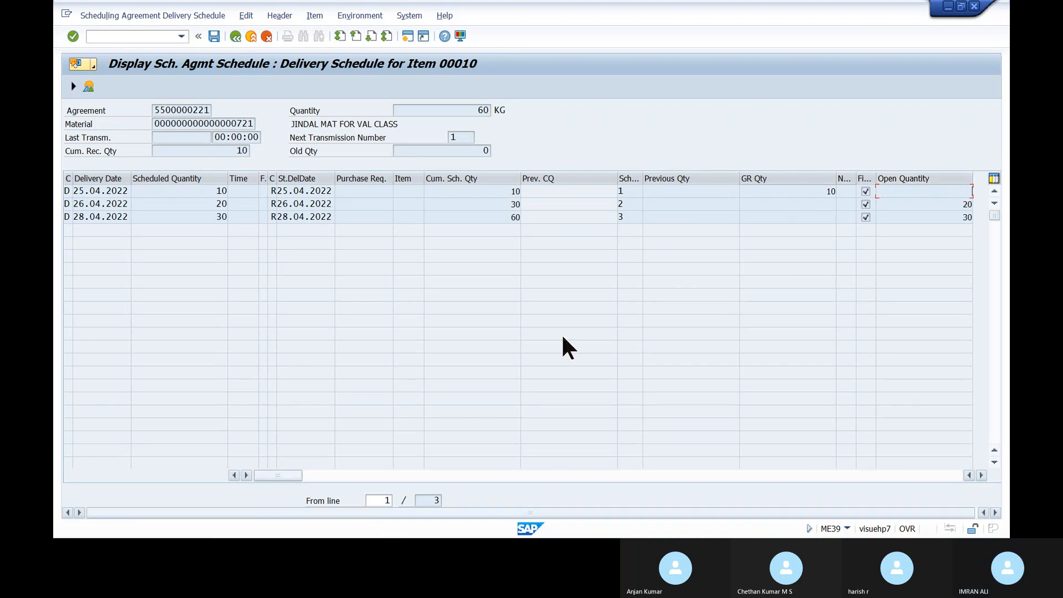
Return to the goods receipt session and start the incoming invoice transaction MIRO
key("alt+Tab")
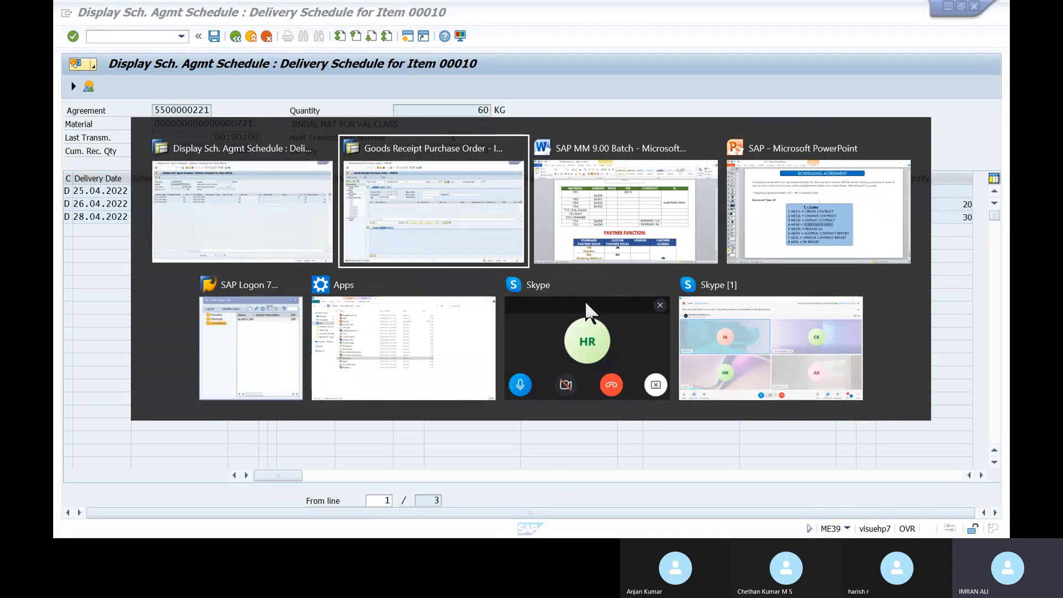
left_click(169, 36)
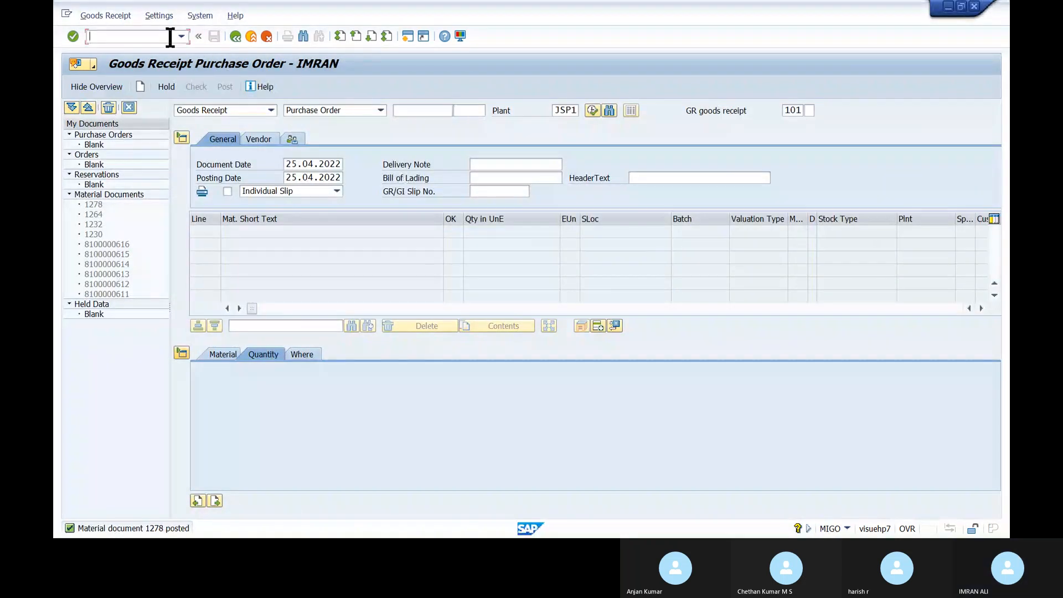
type("/NMIR")
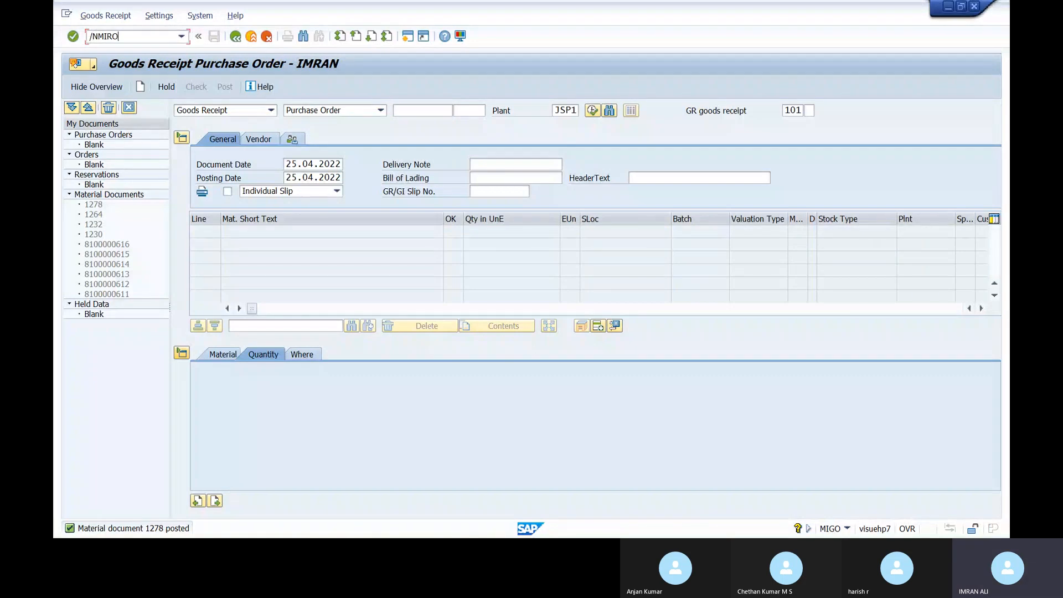
type("O")
key("Return")
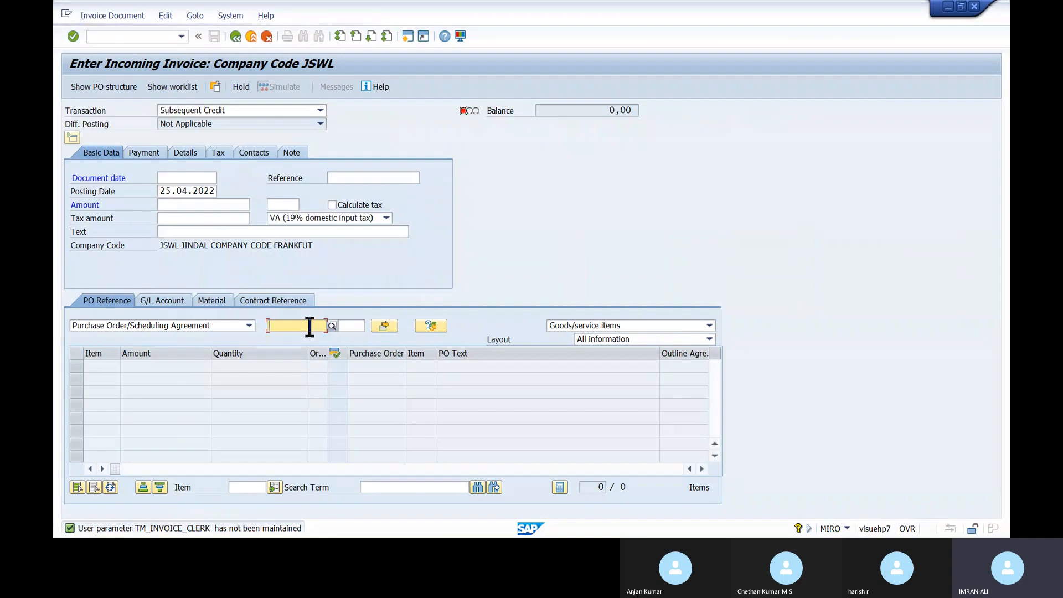
Paste the scheduling agreement number as the invoice reference, set the document date to 25.04.2022 and load the item
key("ctrl+v")
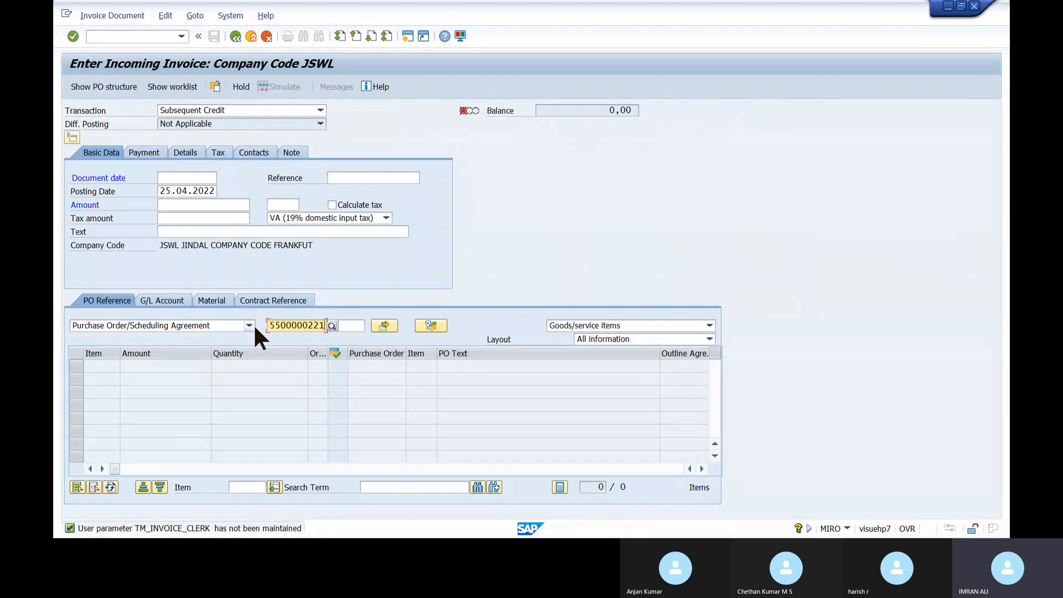
key("Return")
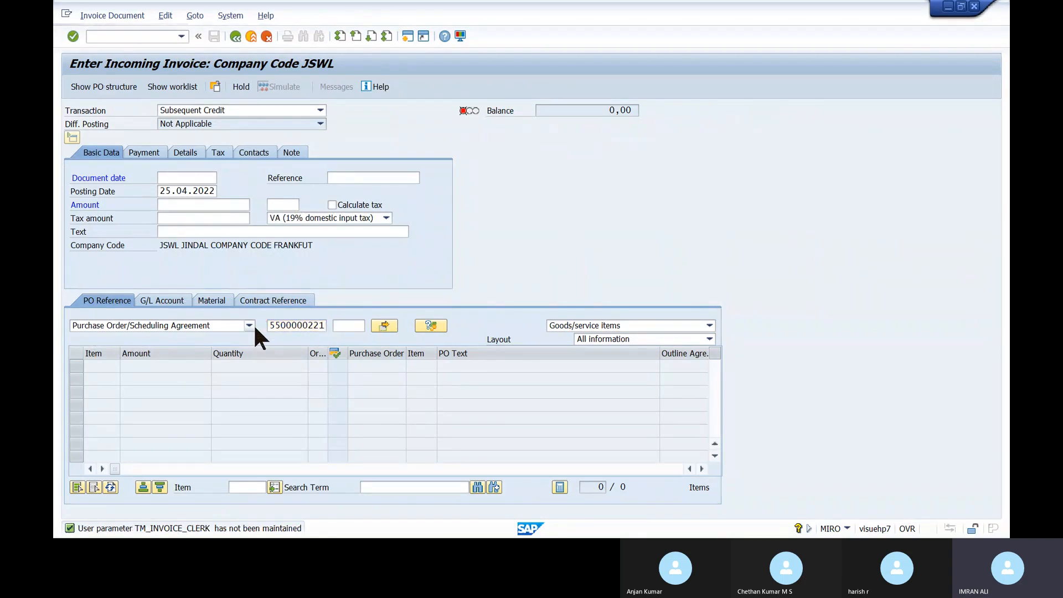
left_click(195, 178)
left_click(194, 194)
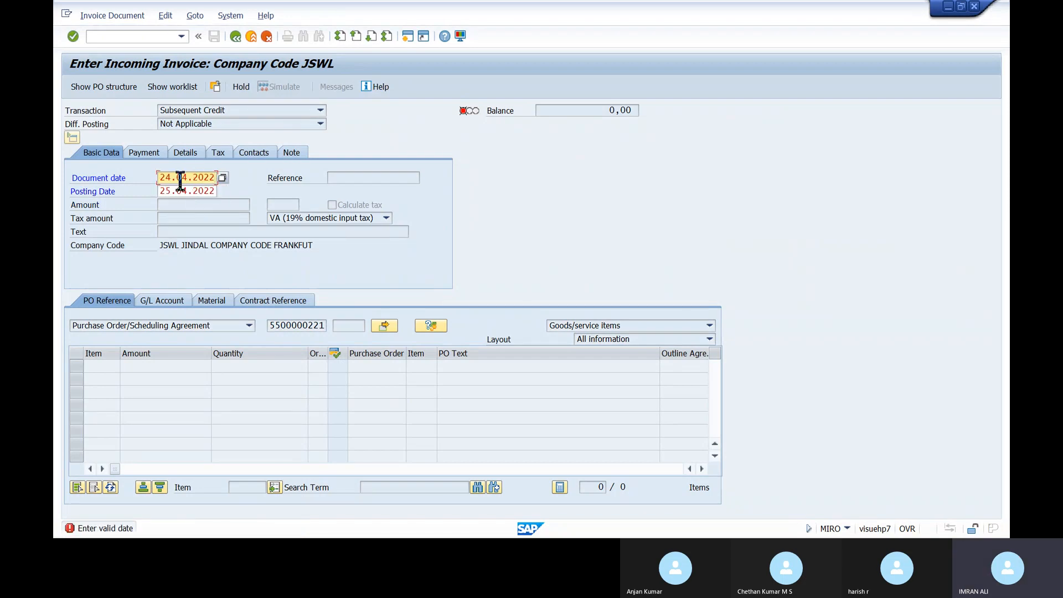
type("25")
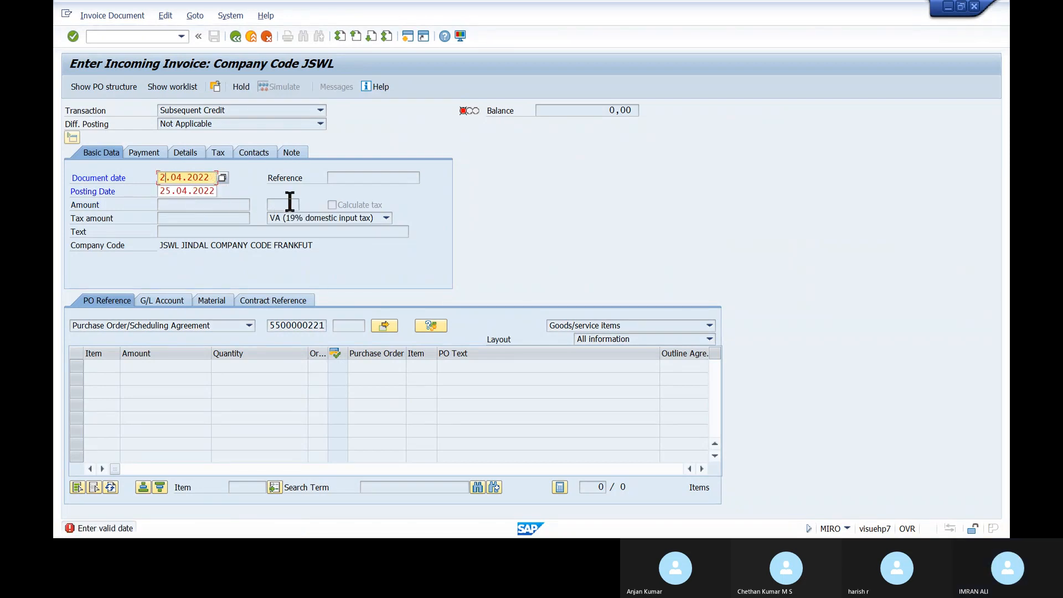
key("Return")
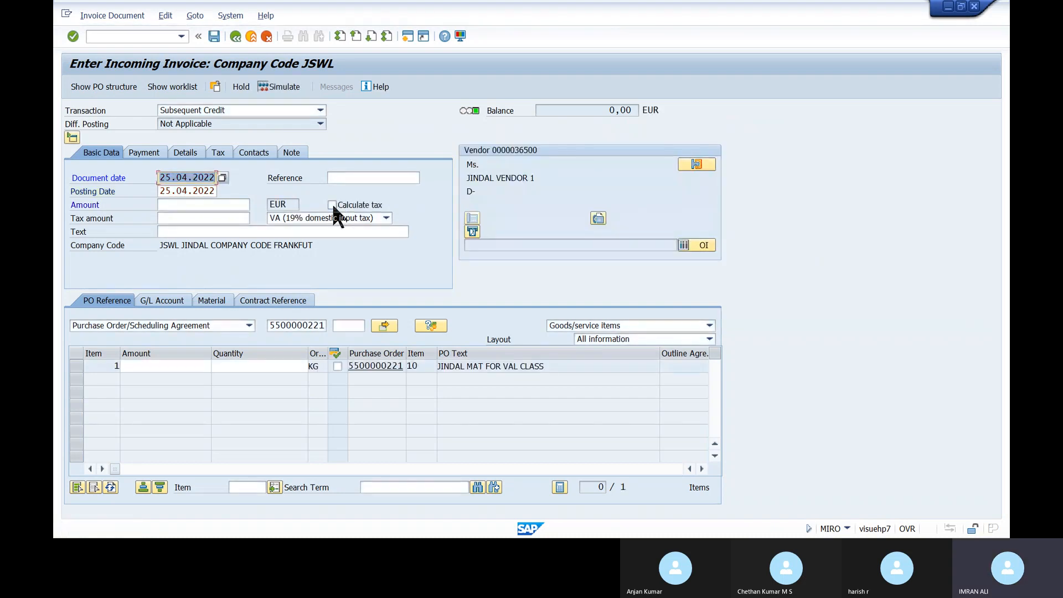
Enable Calculate tax, set the payment baseline date to 30.05.2022 and return to the basic data
key("Return")
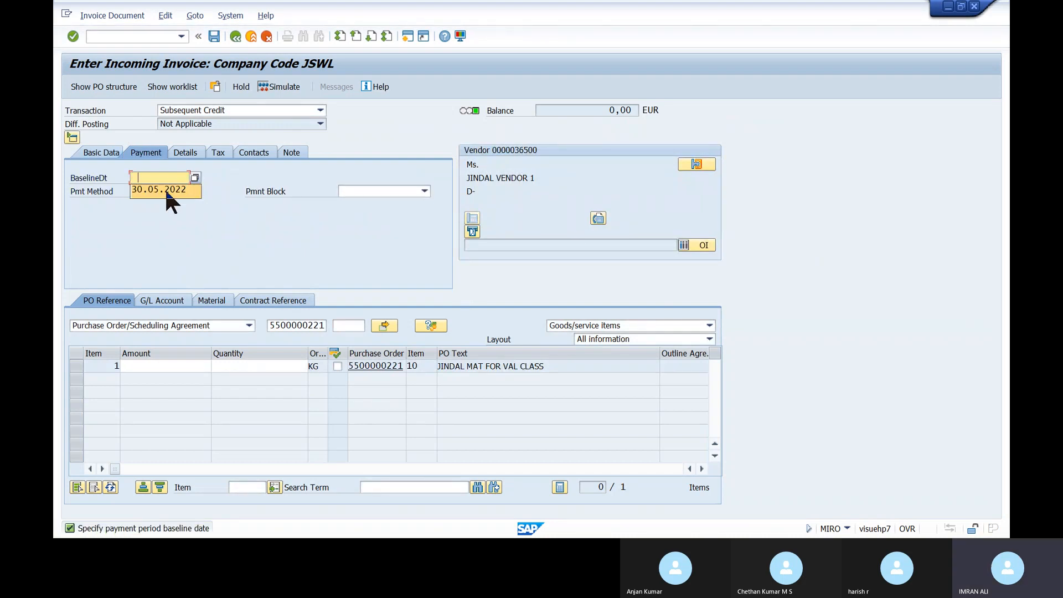
left_click(166, 190)
key("Return")
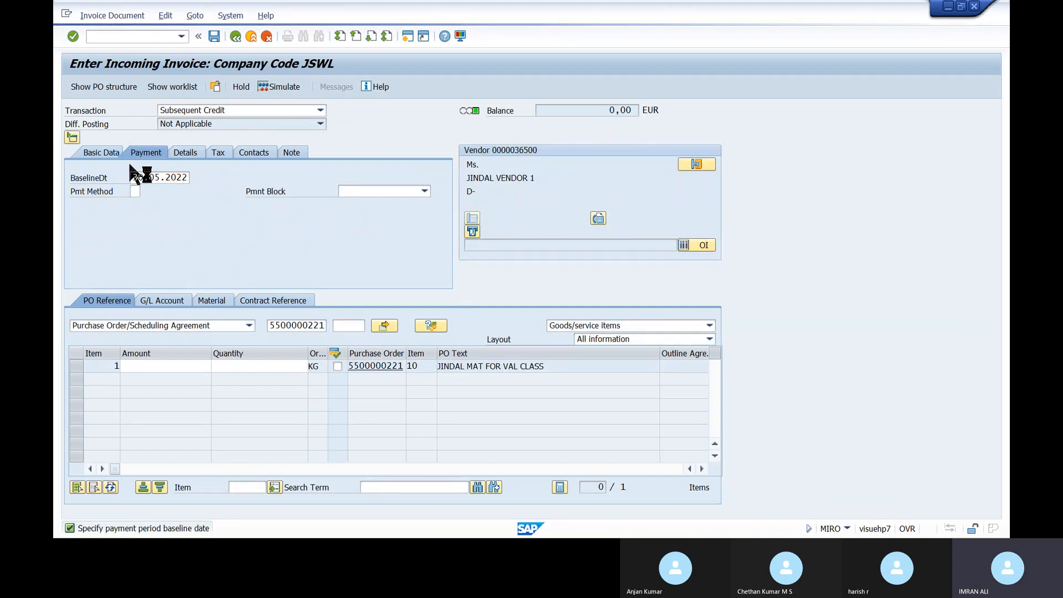
left_click(114, 152)
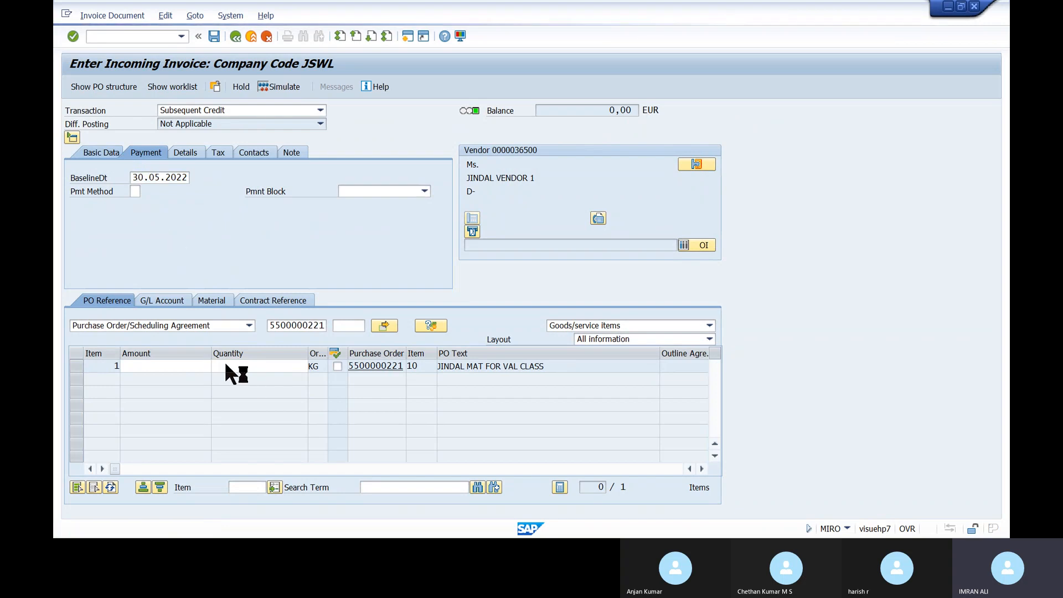
Enter a quantity of 10 and an amount of 100 for invoice item 1
left_click(264, 366)
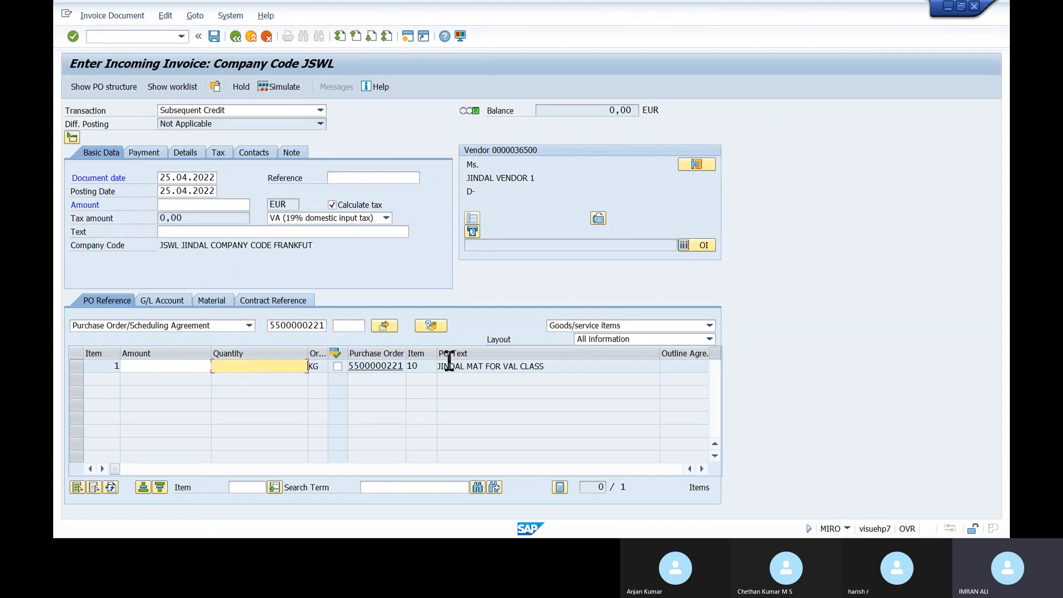
type("10")
left_click(193, 368)
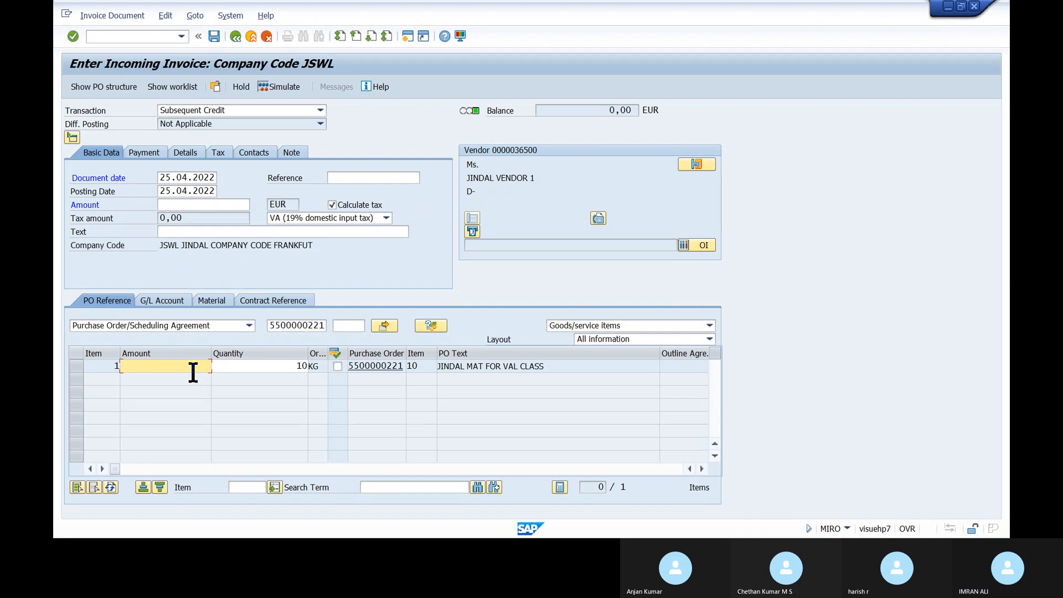
key("alt+Tab")
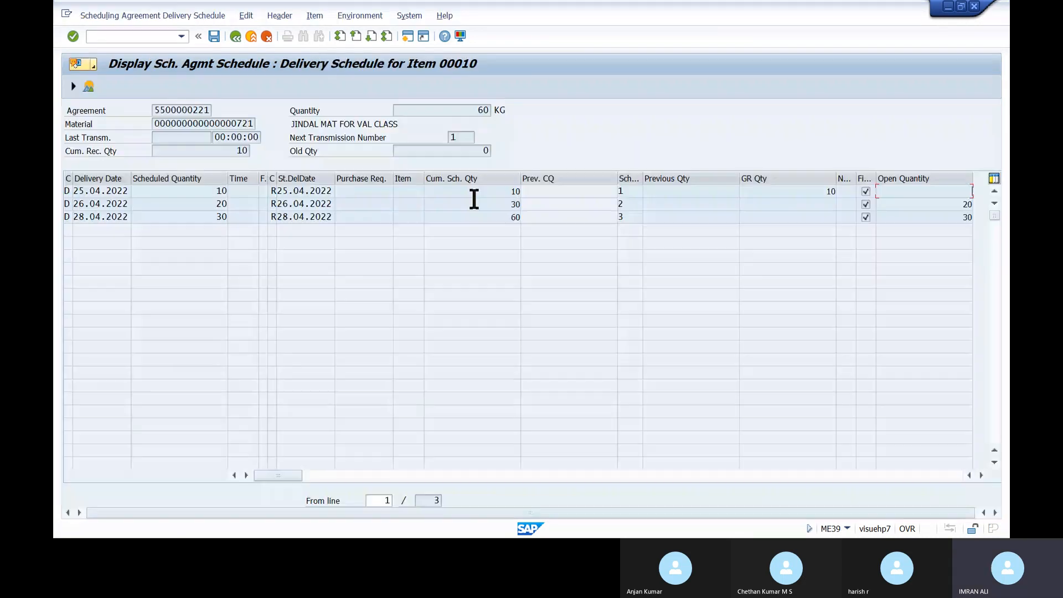
key("alt+Tab")
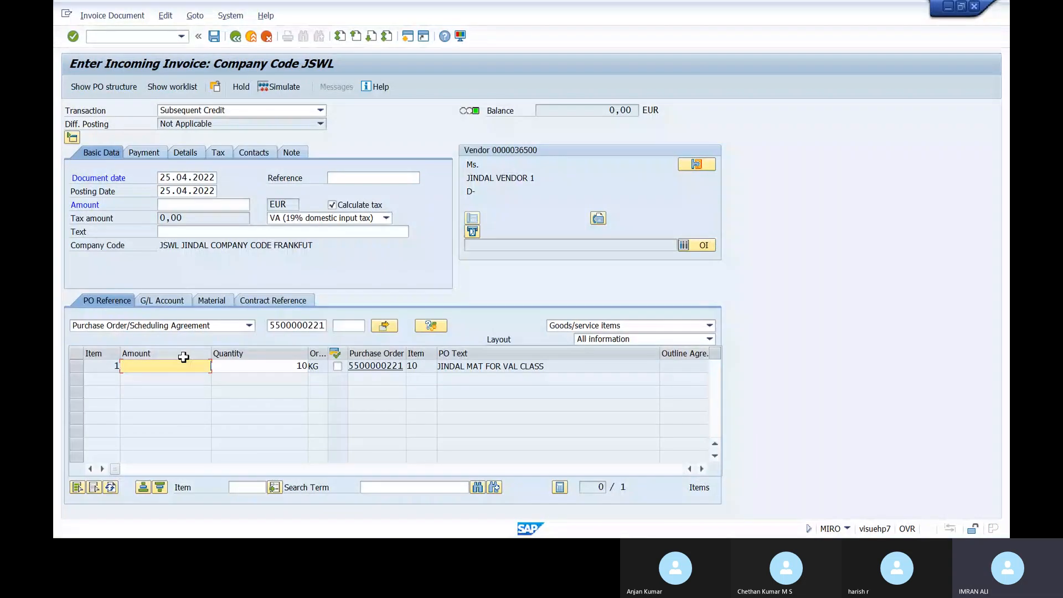
type("100")
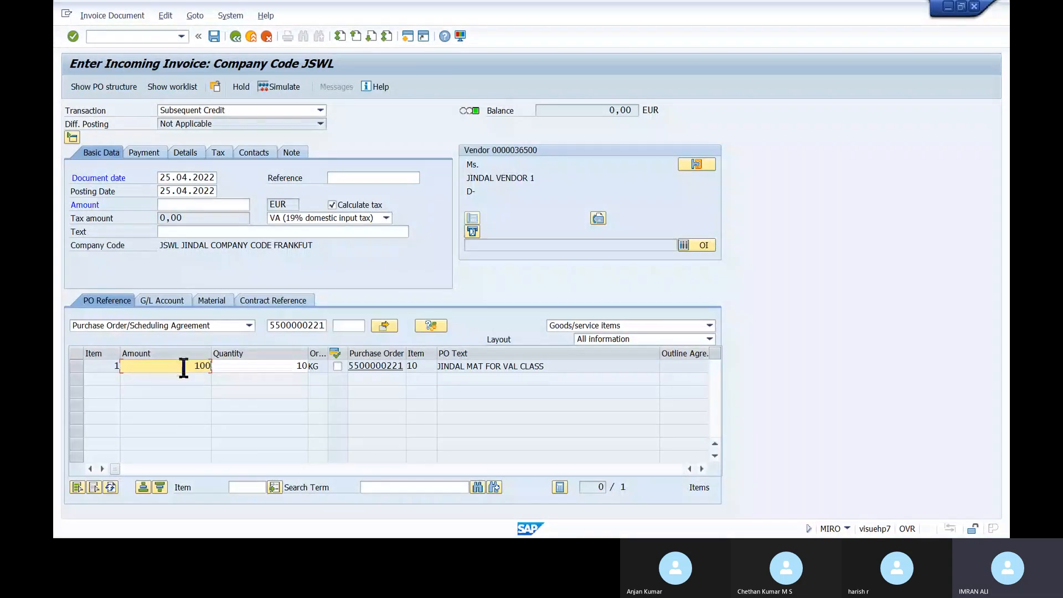
key("Return")
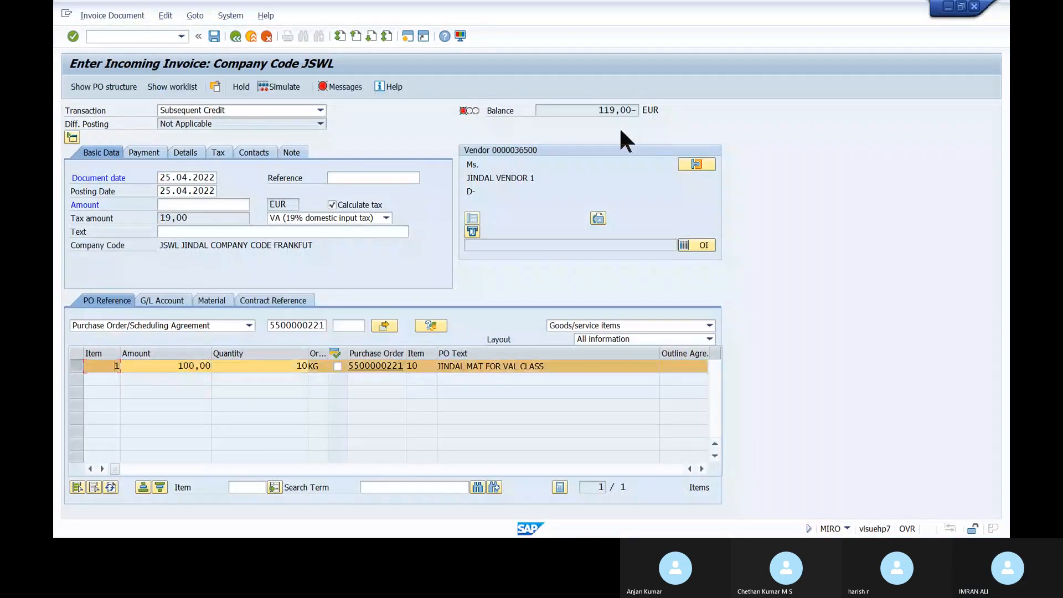
Copy the balance into the invoice header amount as 119,00 and refresh the invoice
left_click_drag(599, 110, 631, 109)
key("ctrl+c")
left_click(181, 204)
key("ctrl+v")
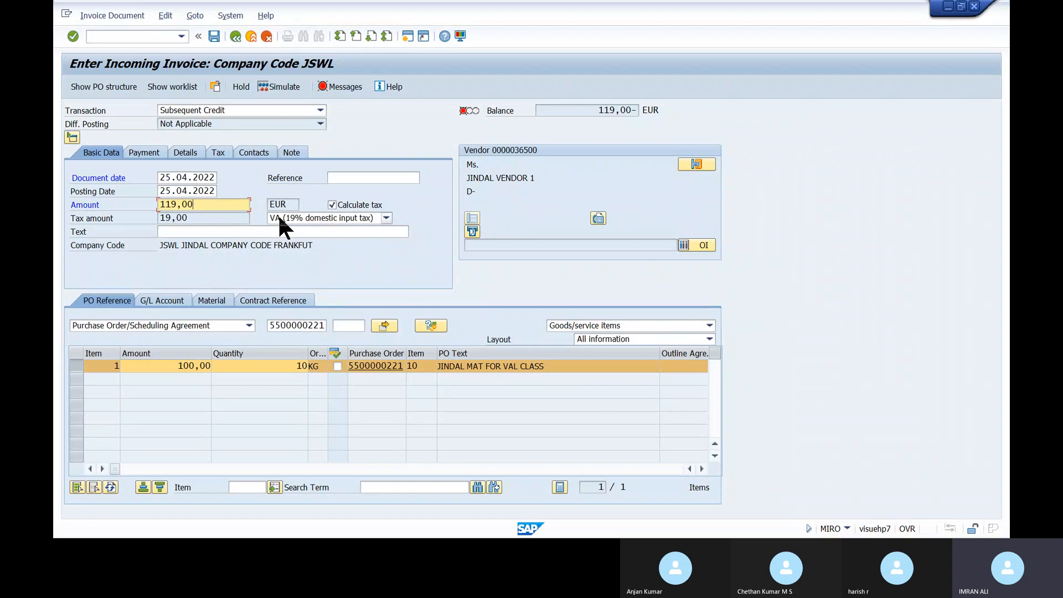
left_click_drag(199, 217, 69, 218)
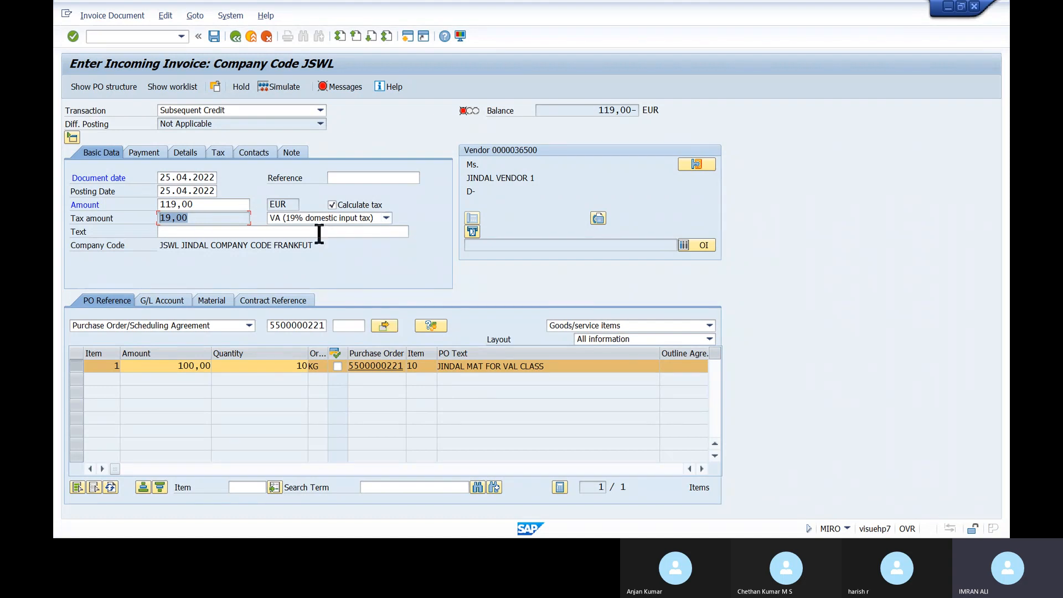
key("Return")
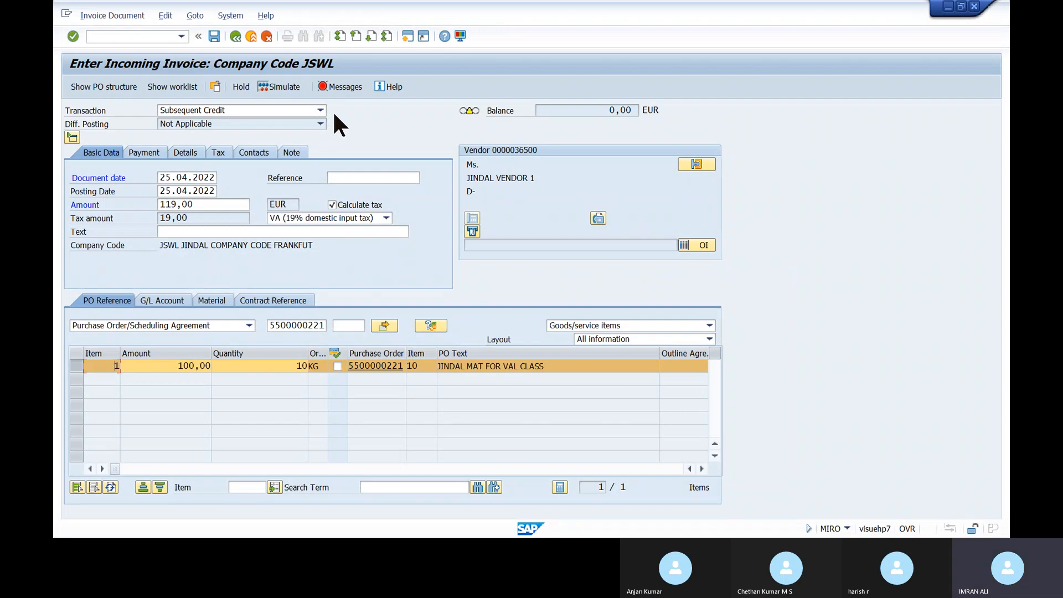
Try to post the invoice, then review its messages in the verification log and close the log
left_click(212, 38)
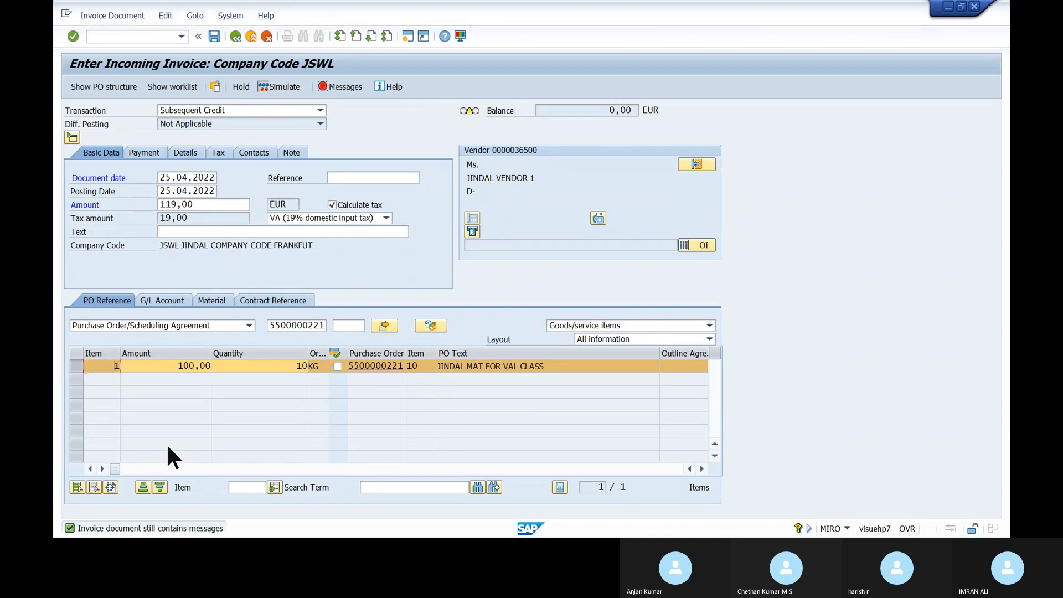
left_click(332, 87)
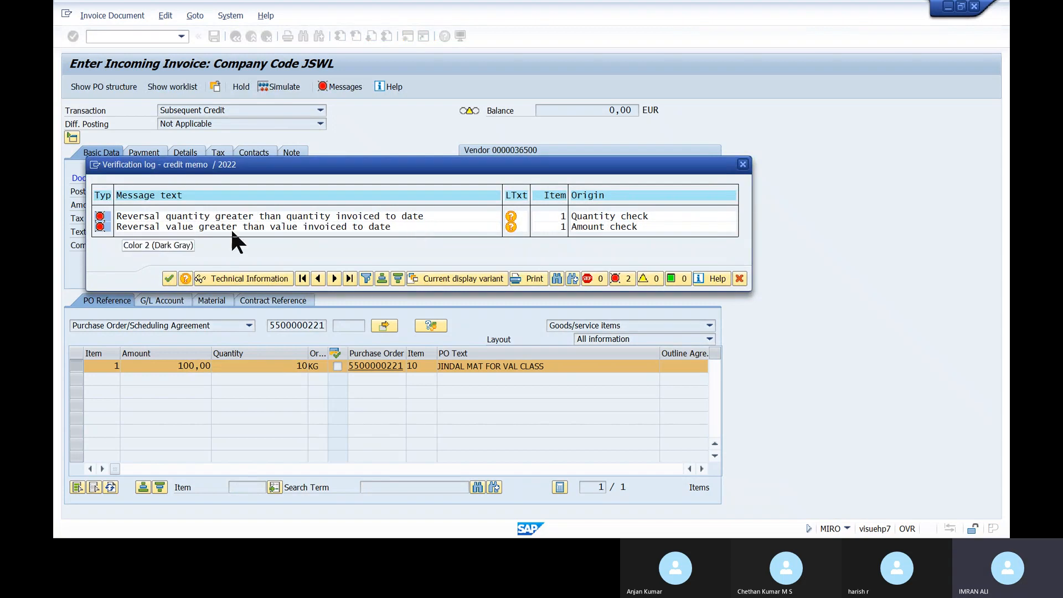
left_click(743, 164)
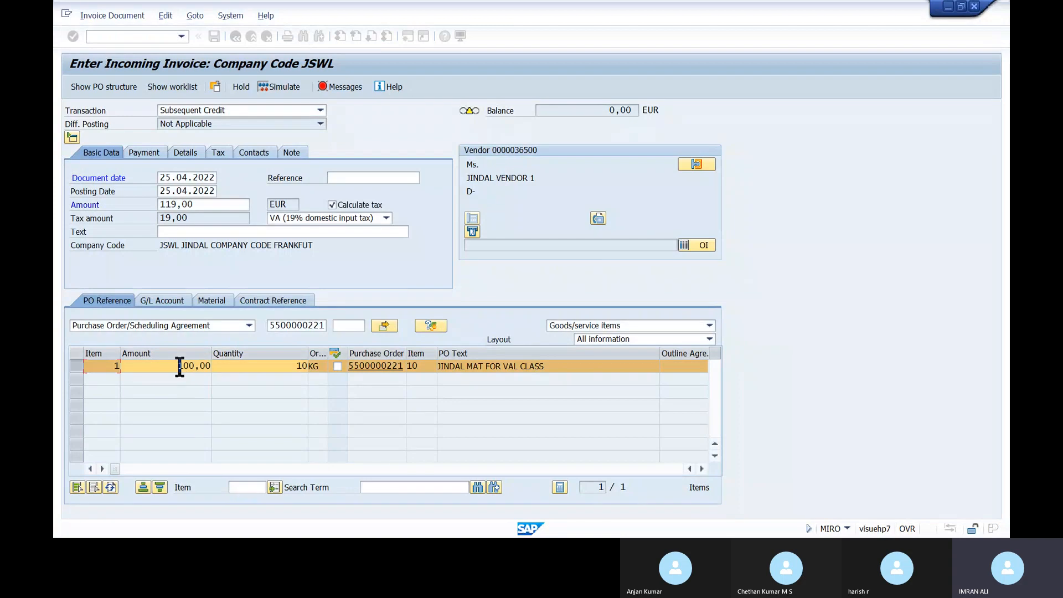
Set the amount of invoice item 1 to 1000
left_click(178, 365)
double_click(200, 365)
type("1000")
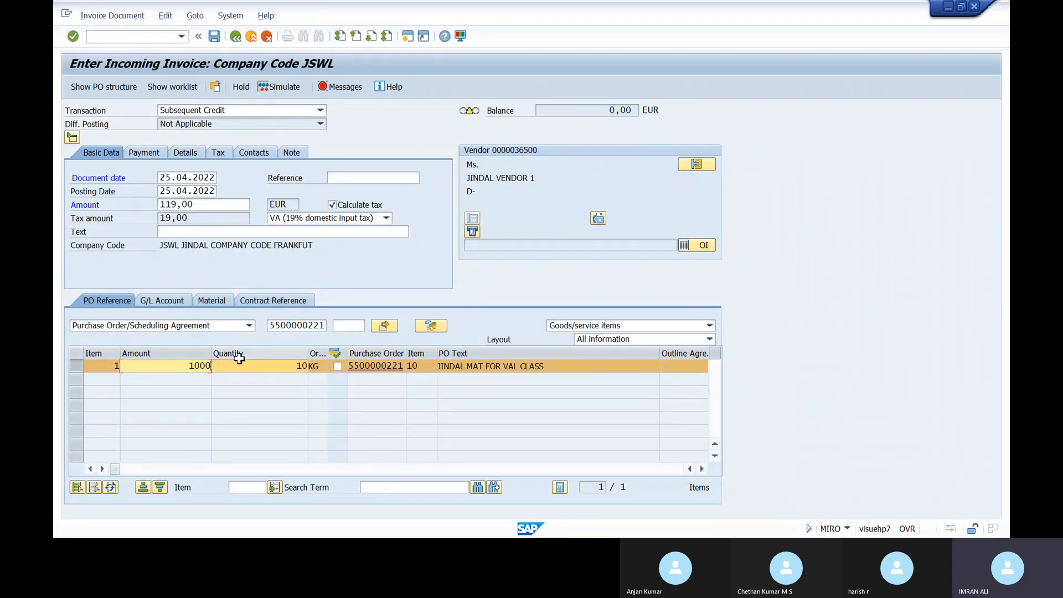
key("Return")
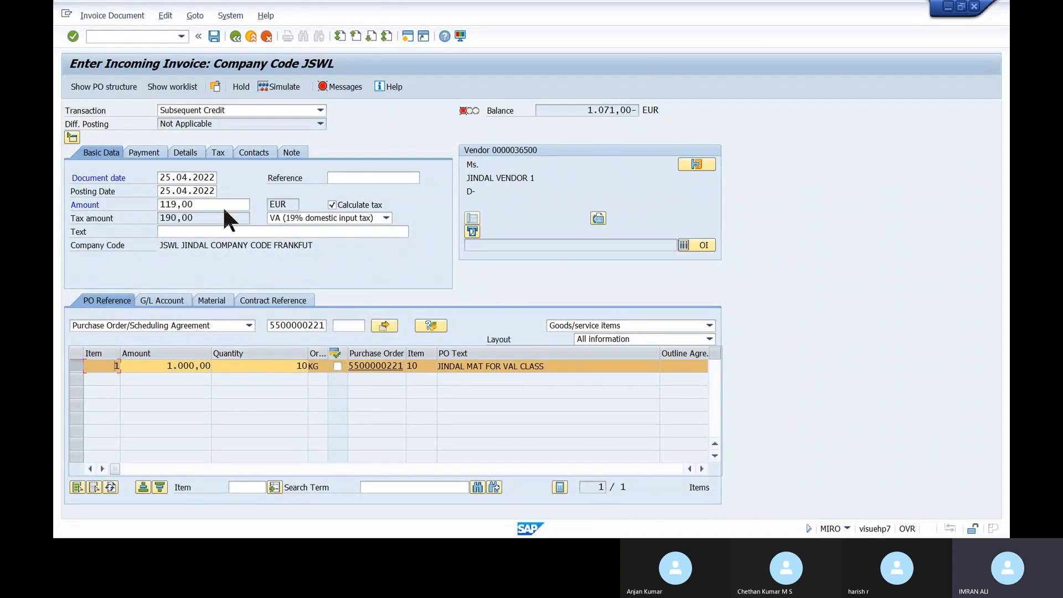
Clear the invoice header amount, recalculate the balance and enter it as the new amount of 1.190,00
left_click_drag(223, 205, 60, 210)
key("BackSpace")
key("Return")
left_click_drag(588, 110, 634, 111)
key("ctrl+c")
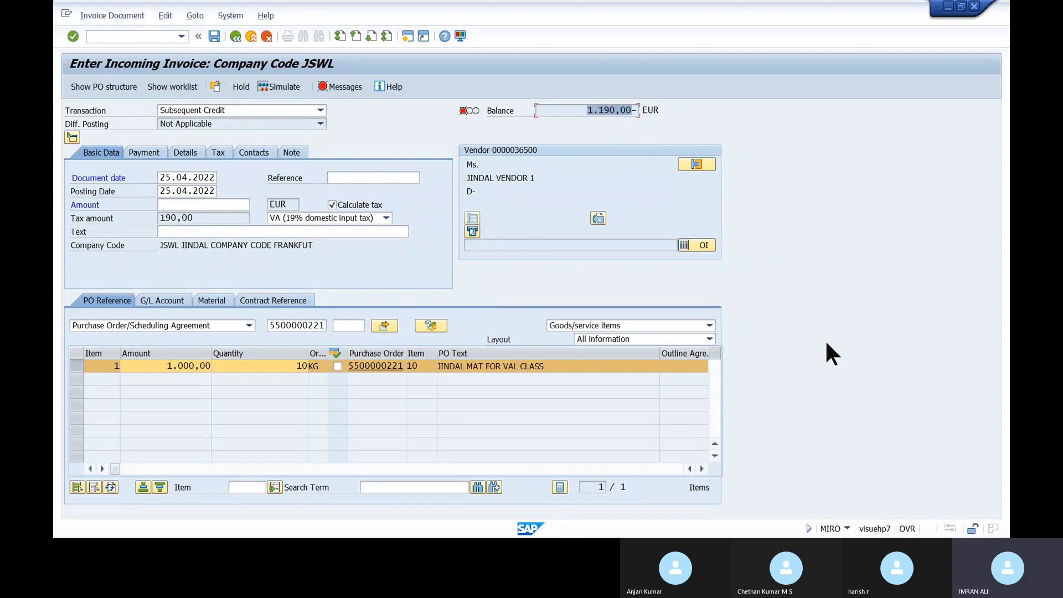
left_click(228, 206)
key("ctrl+v")
key("Return")
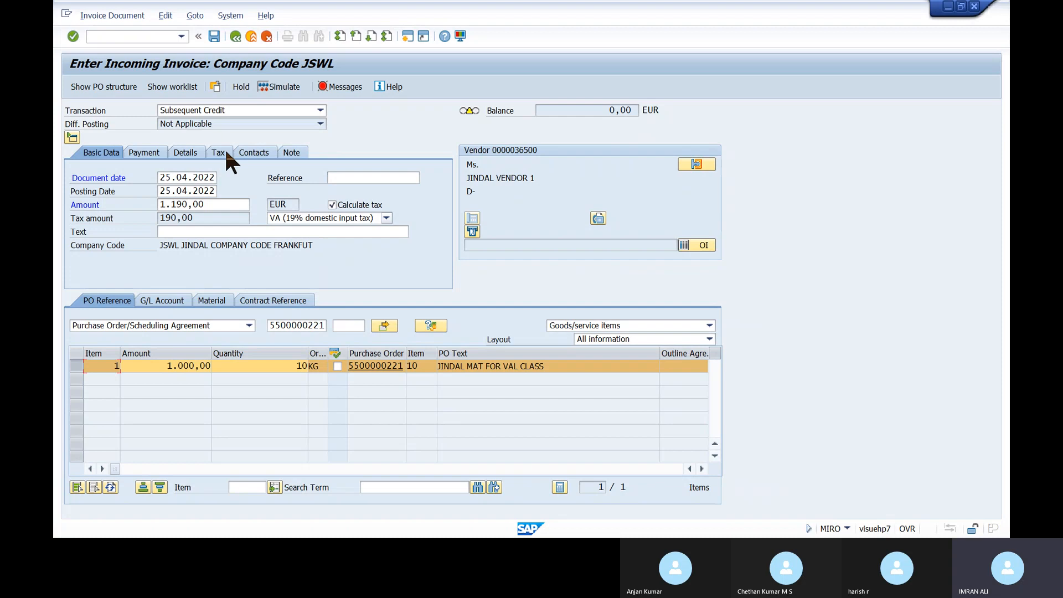
Simulate the invoice document's postings, then review the messages in the verification log and close it
left_click(280, 87)
left_click_drag(283, 185, 361, 76)
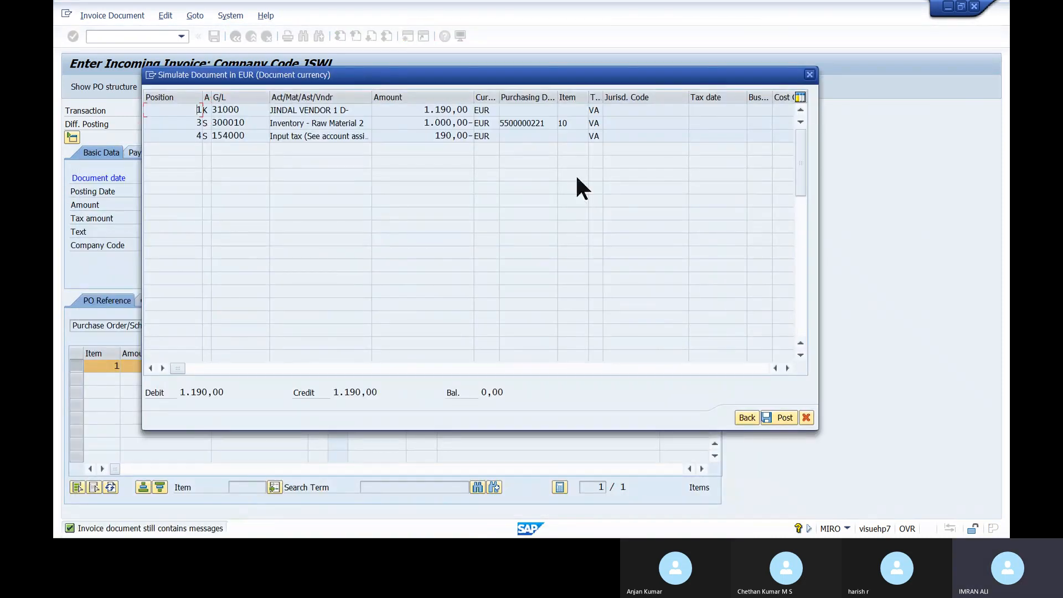
left_click(810, 74)
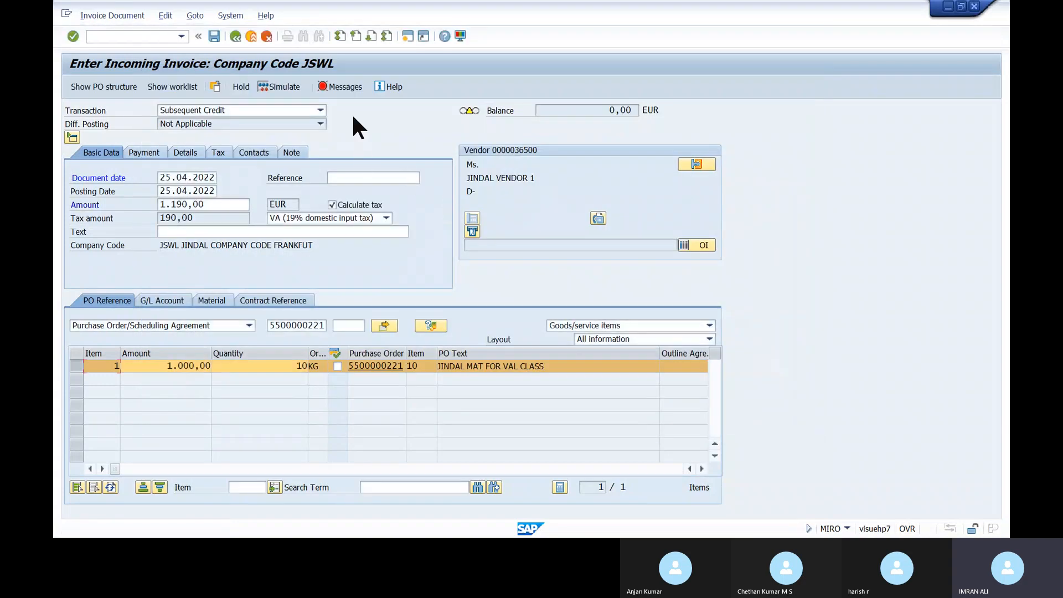
left_click(343, 87)
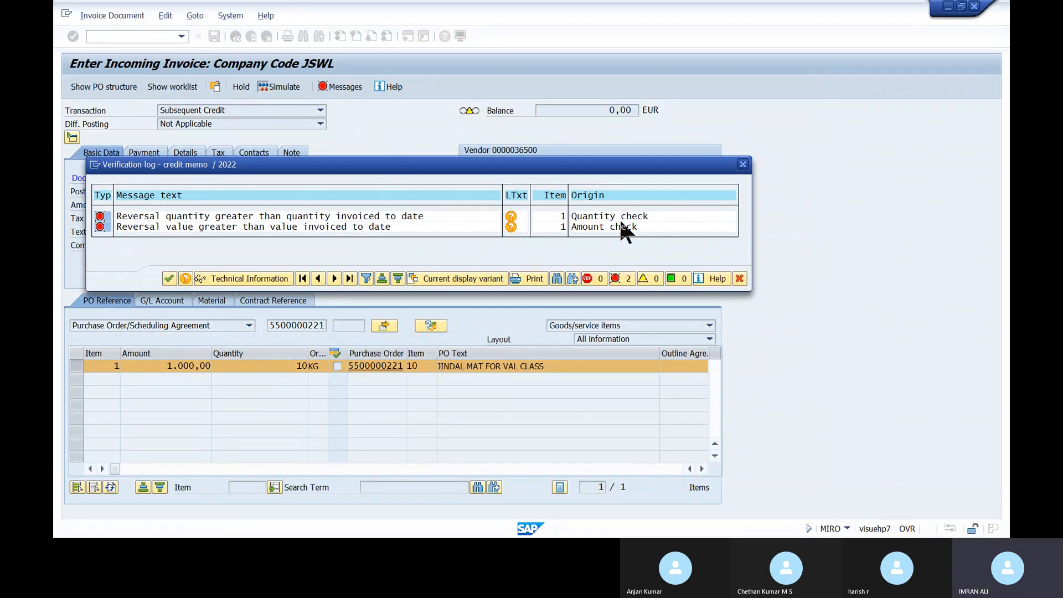
left_click(745, 169)
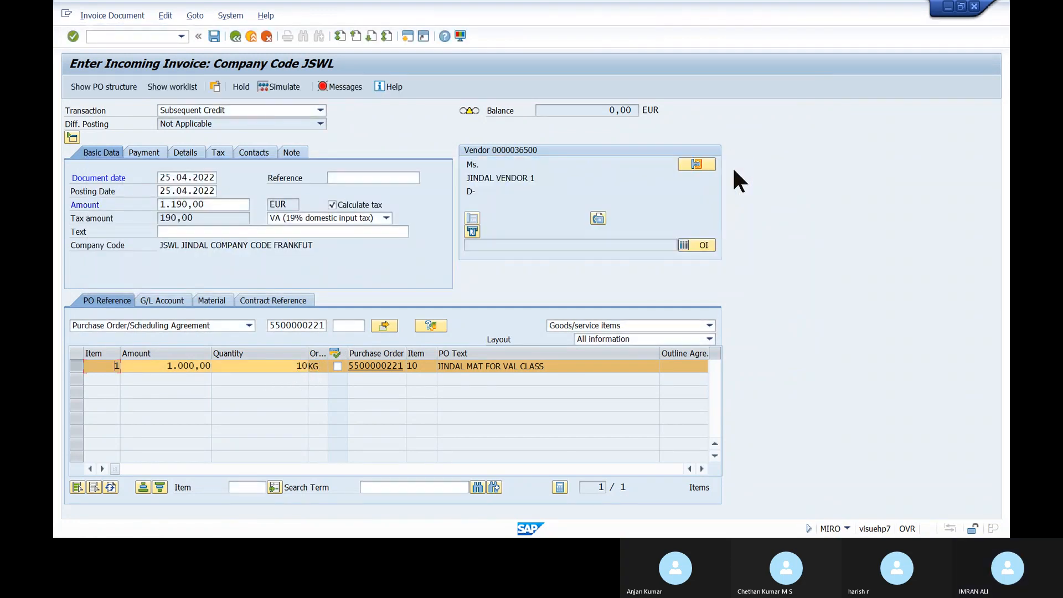
Open transaction ME33L in a new session and display the invoice's scheduling agreement
left_click(181, 37)
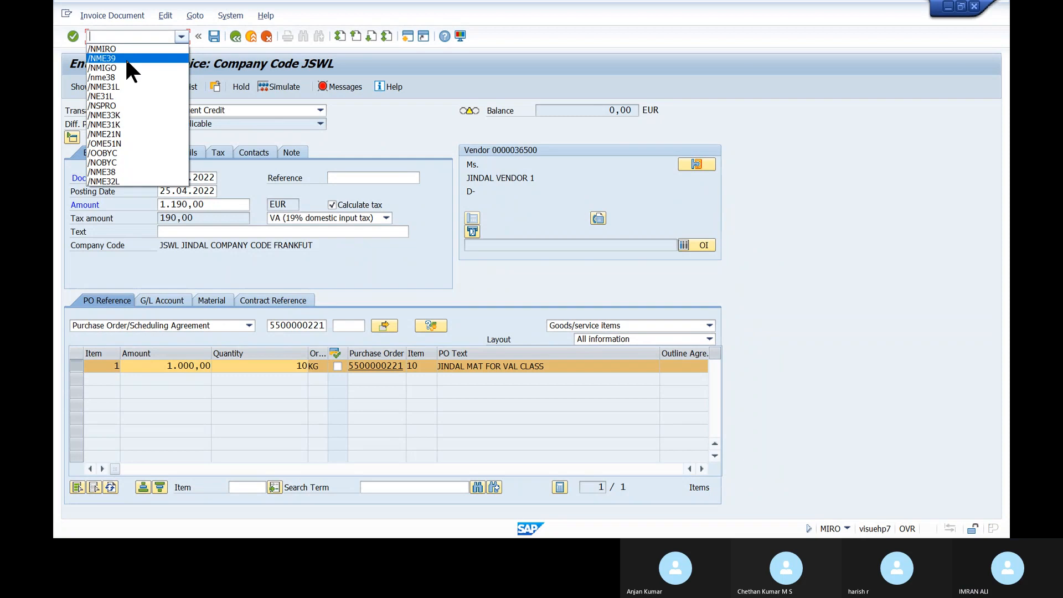
left_click(124, 88)
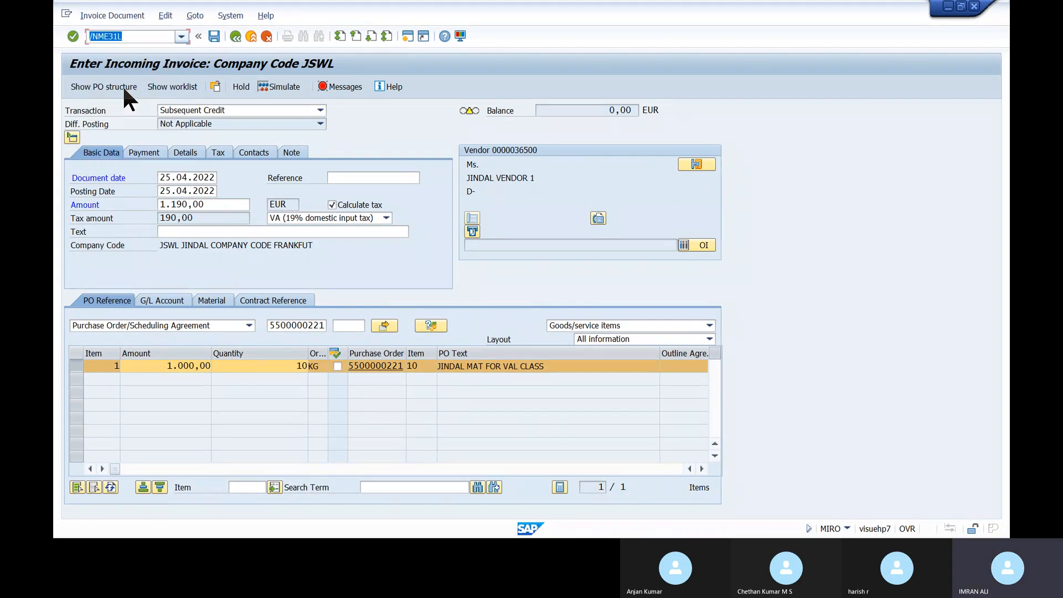
left_click(116, 37)
key("BackSpace")
type("3")
key("BackSpace")
type("O")
key("Return")
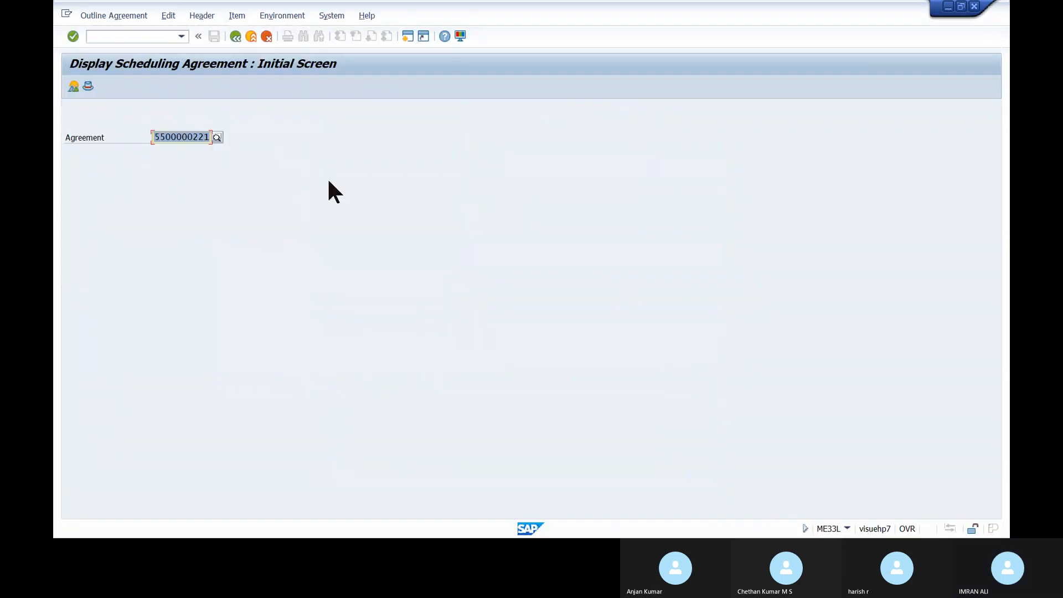
key("Return")
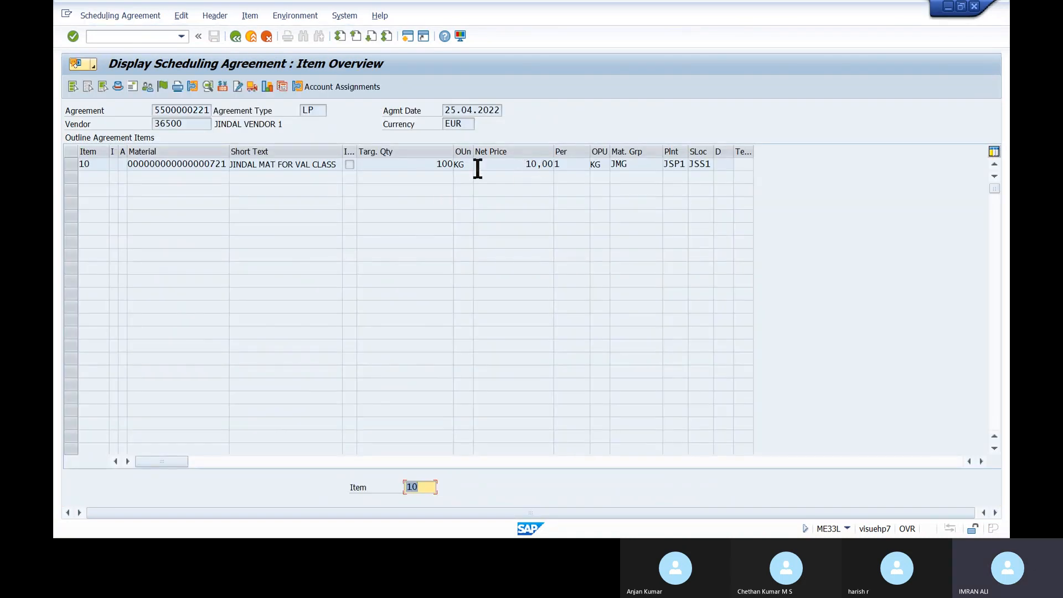
Check the target quantity and net price of agreement item 10, and switch back to the invoice session
left_click(417, 164)
left_click(521, 164)
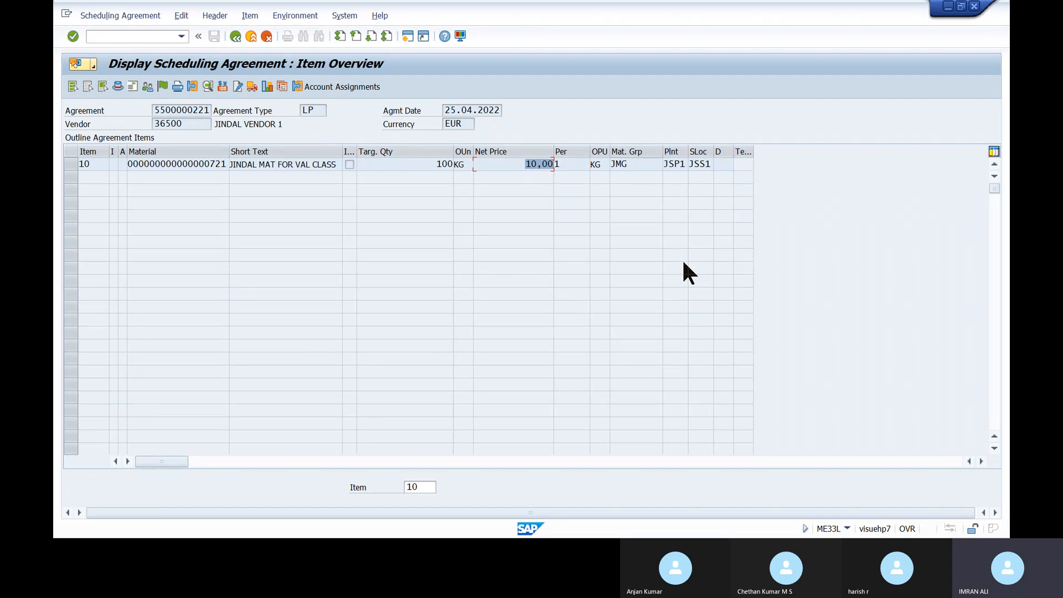
left_click(120, 16)
left_click(71, 163)
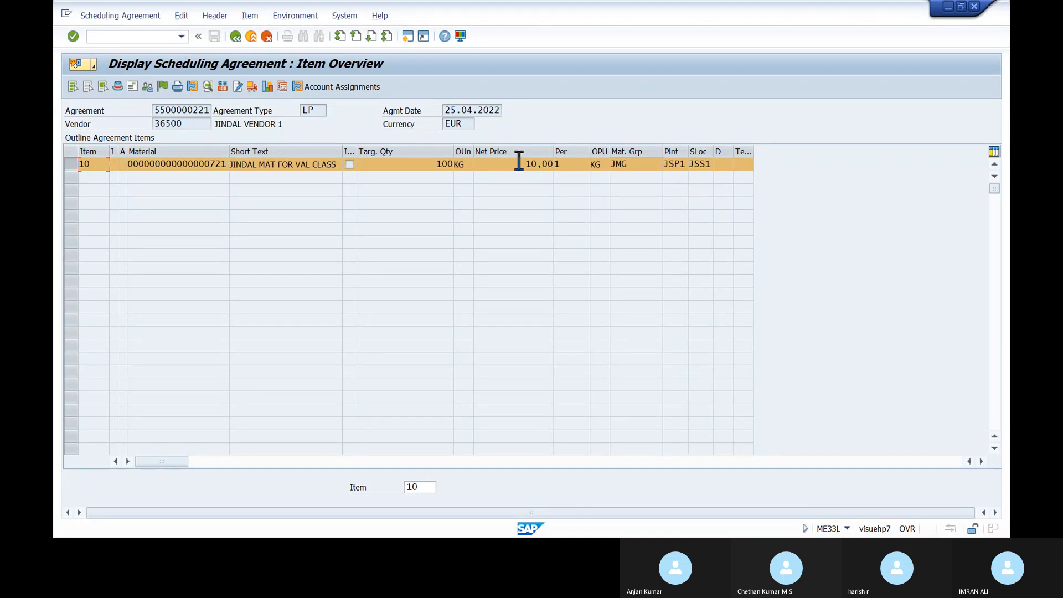
key("alt+Tab")
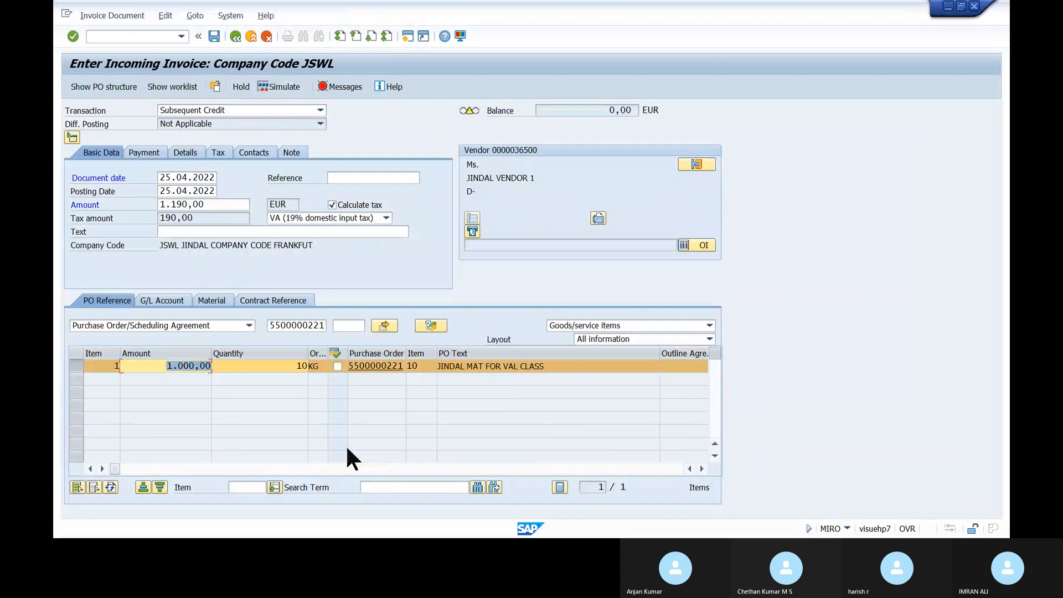
Clear the invoice header amount and set the amount of item 1 to 100
left_click_drag(212, 205, 52, 214)
key("BackSpace")
key("Return")
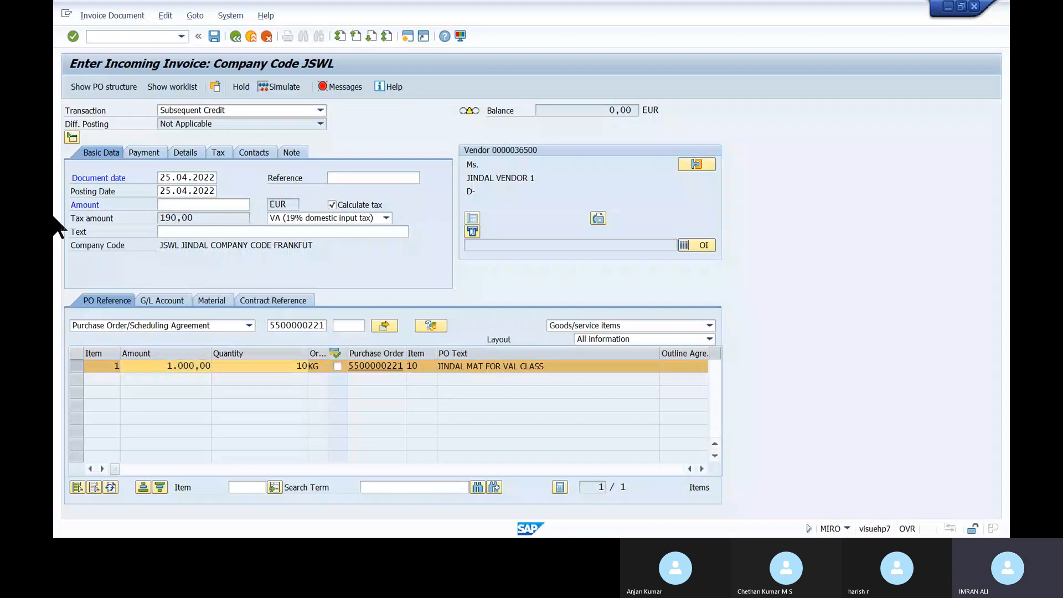
left_click_drag(164, 366, 278, 363)
type("100")
key("Return")
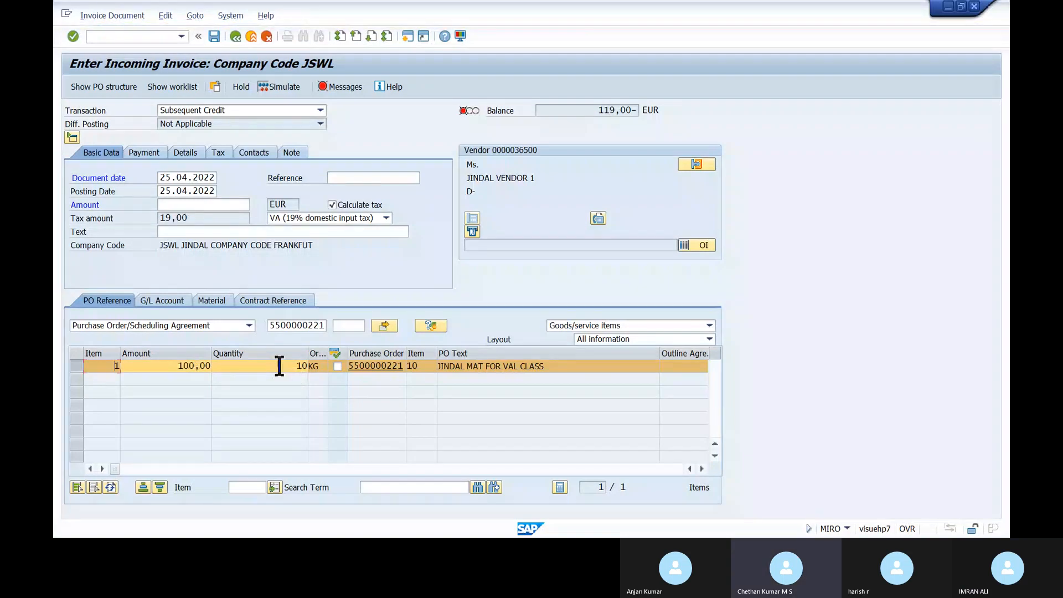
Enter the outstanding balance of 119 as the invoice header amount and refresh the invoice
left_click(187, 203)
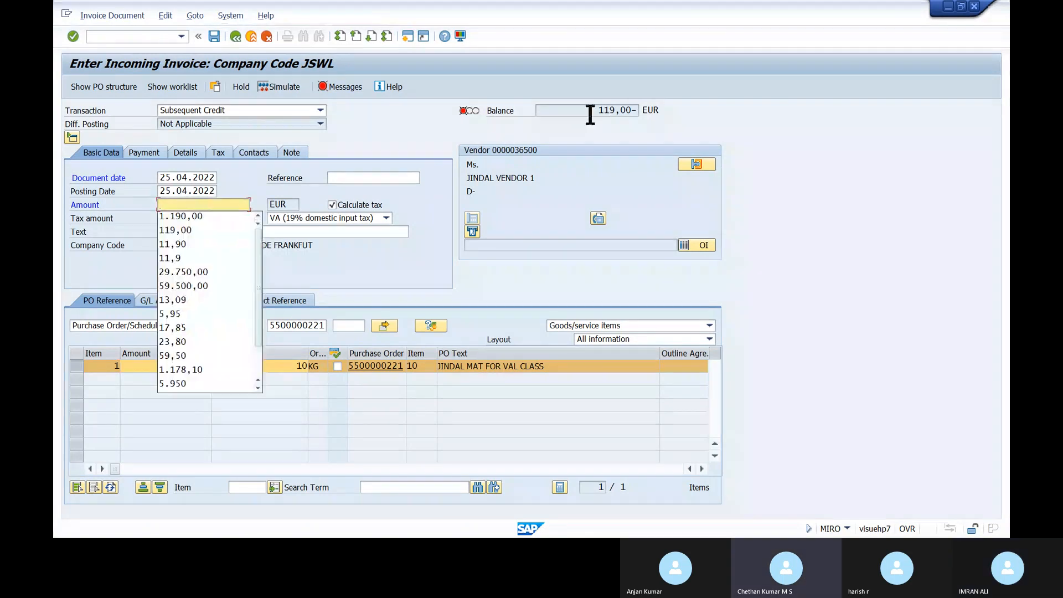
left_click(632, 111)
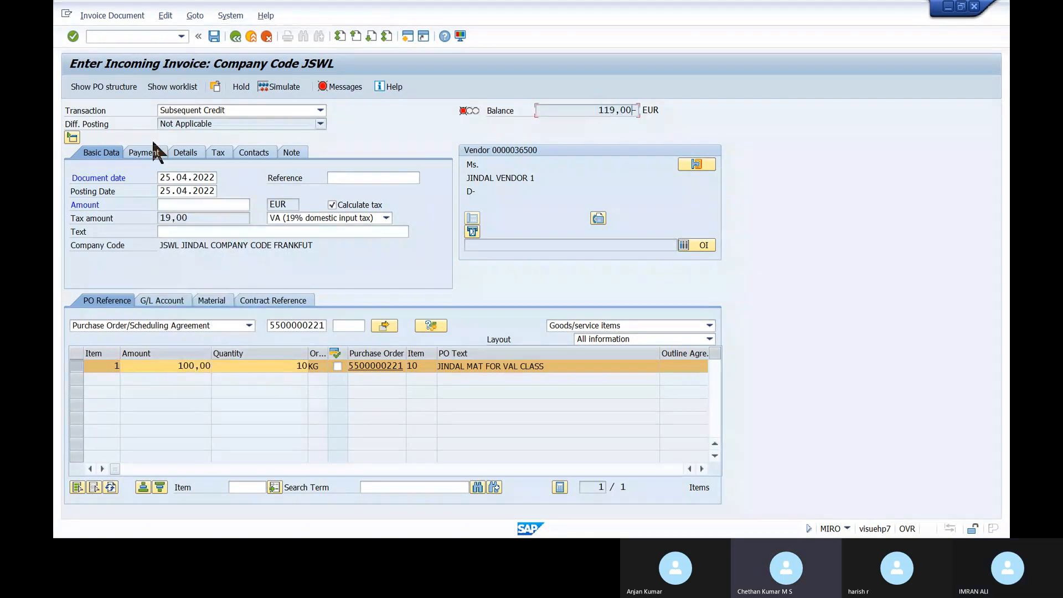
left_click(188, 204)
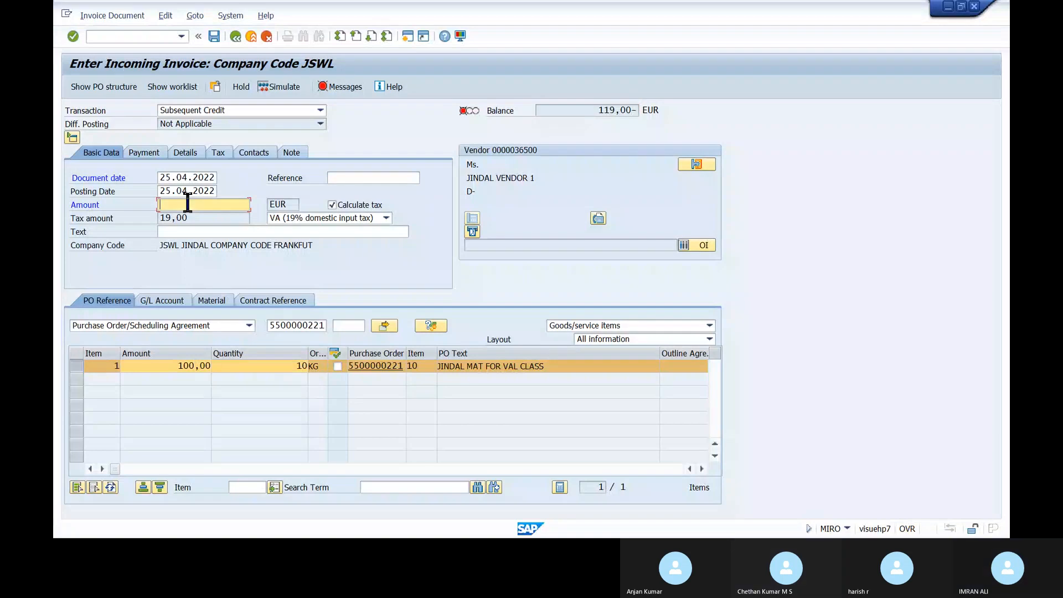
type("119")
key("Return")
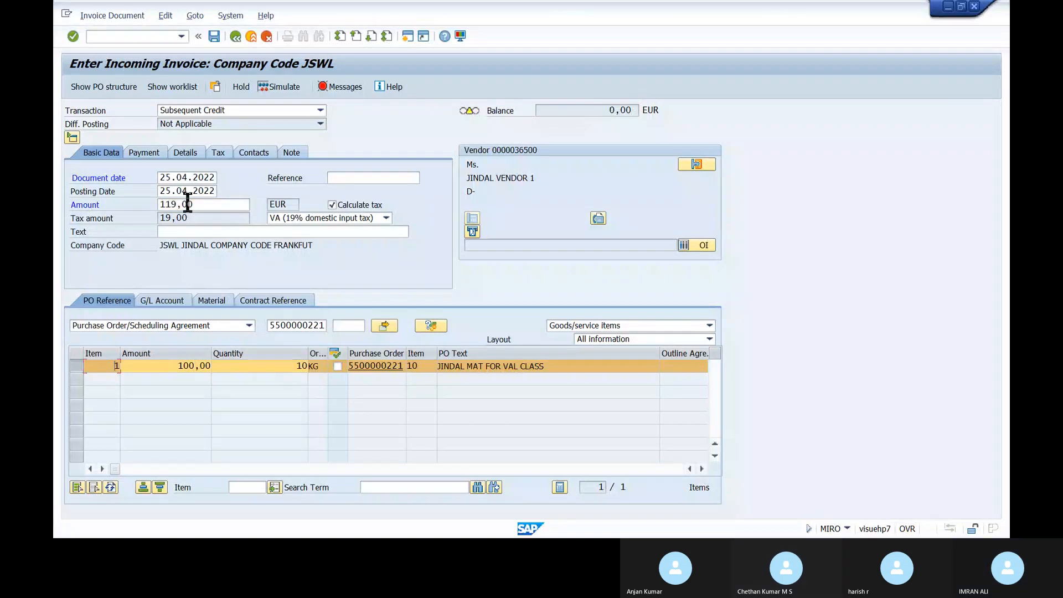
Review the verification log and read the long text of the reversal quantity message, closing both windows
left_click(335, 83)
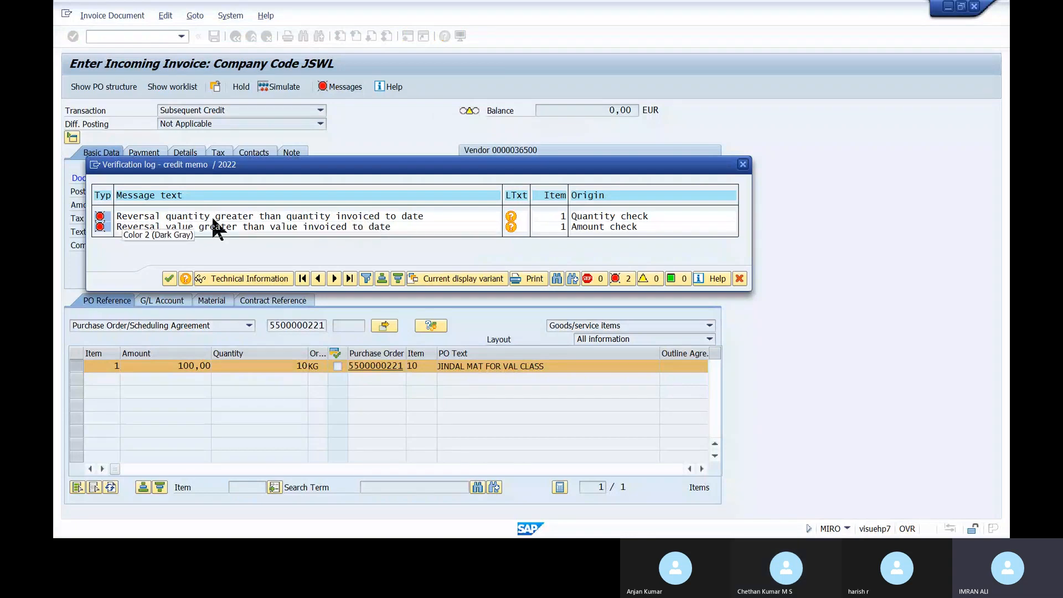
double_click(351, 217)
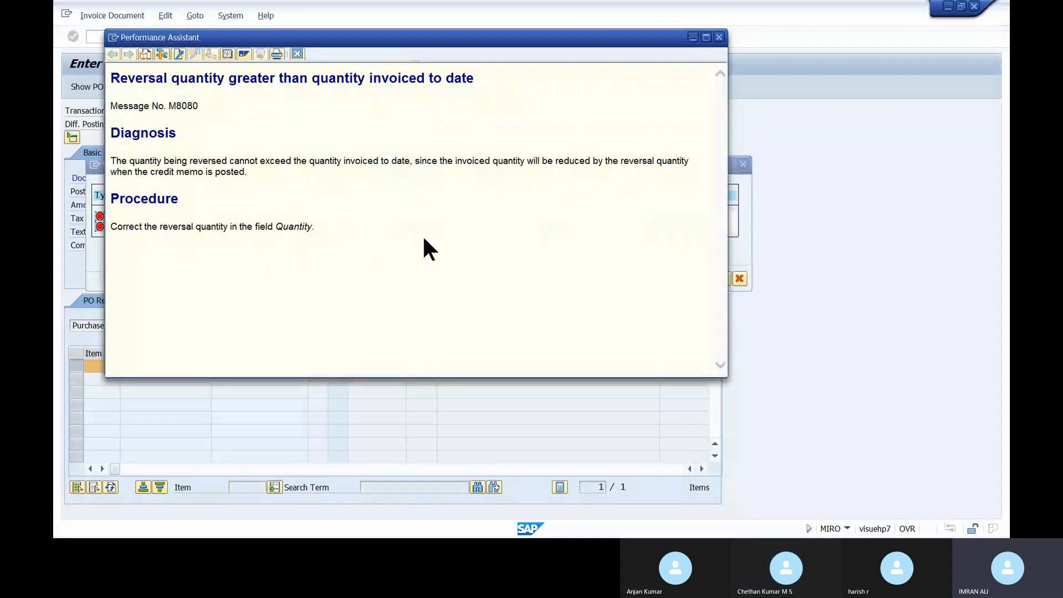
left_click(720, 37)
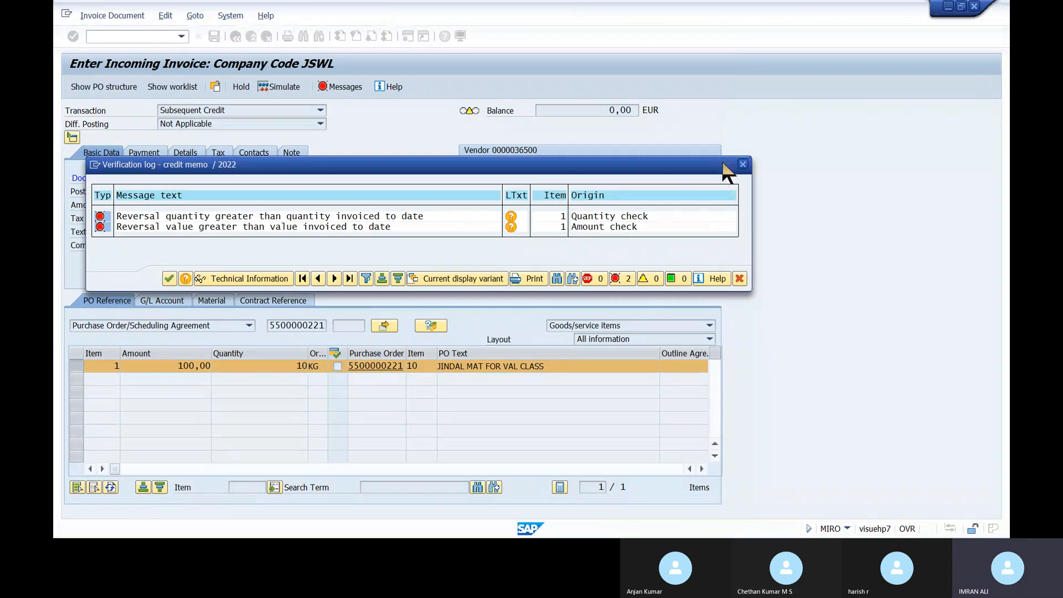
left_click(743, 165)
Change the transaction type of the document from Subsequent Credit to Invoice
left_click(321, 110)
left_click(243, 123)
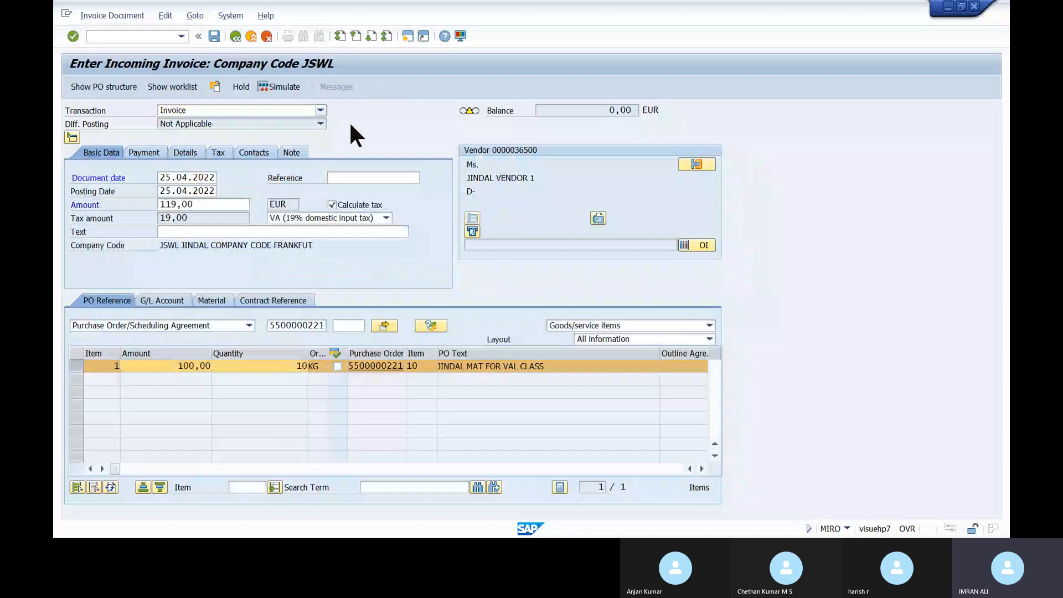
key("Return")
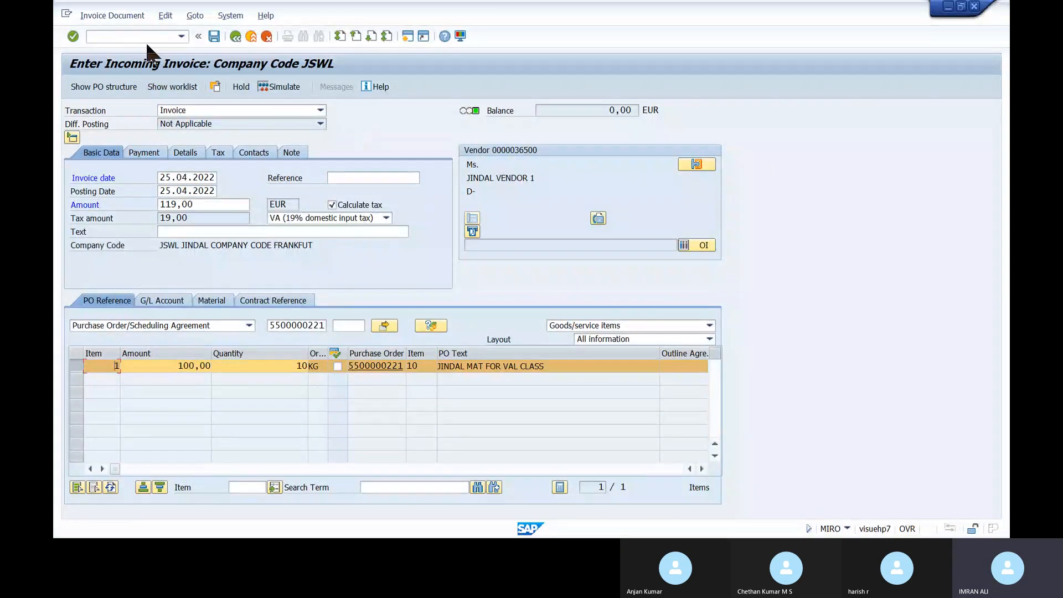
Restart MIRO with an empty invoice and enter the same scheduling agreement as its purchase order reference
left_click(182, 36)
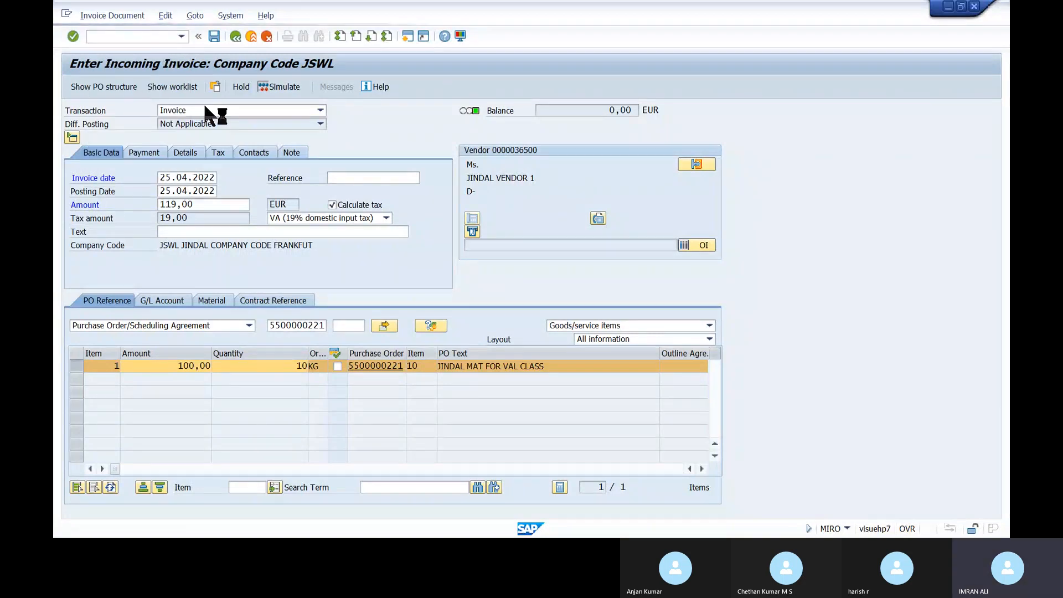
left_click(290, 327)
type("119,00")
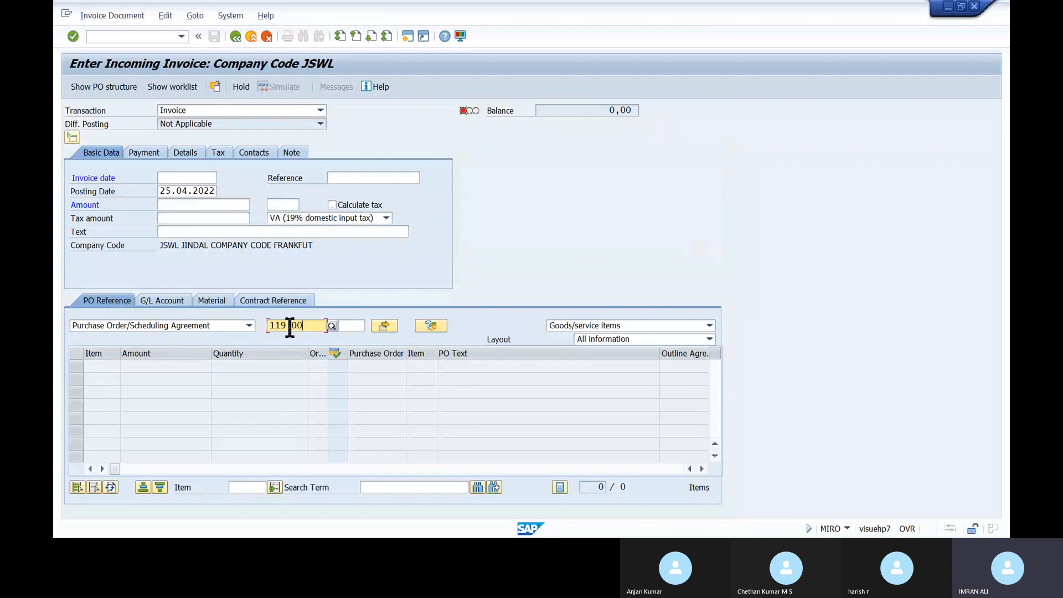
left_click_drag(308, 325, 89, 318)
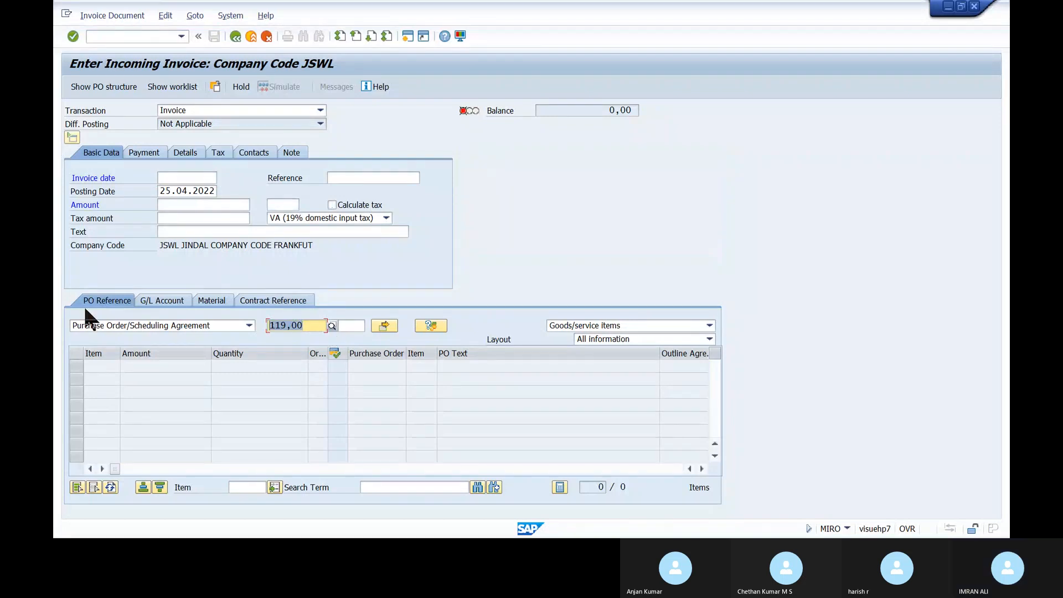
key("BackSpace")
key("ctrl+z")
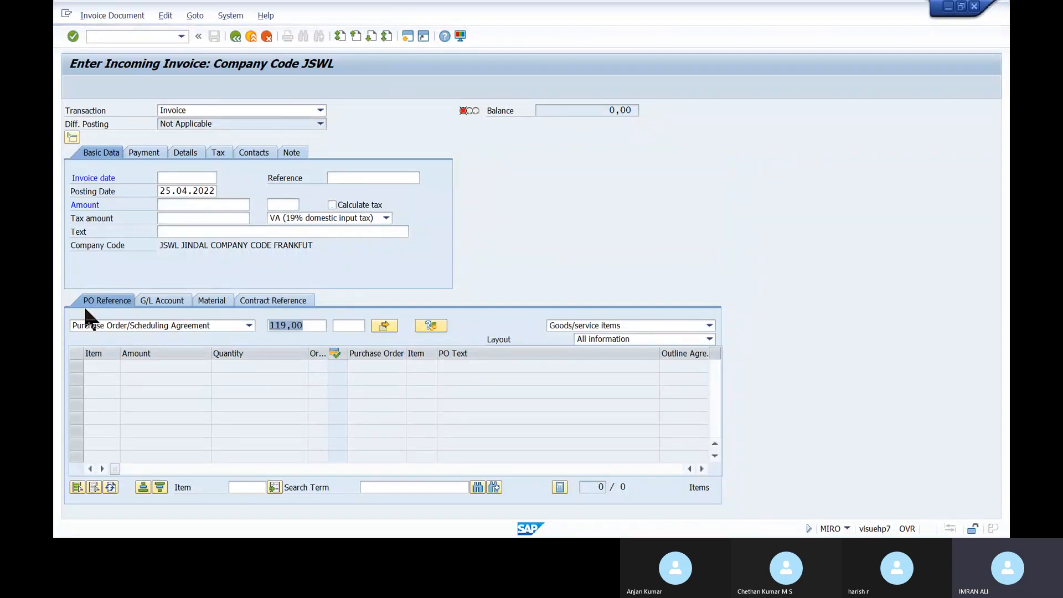
key("BackSpace")
key("Down")
key("Return")
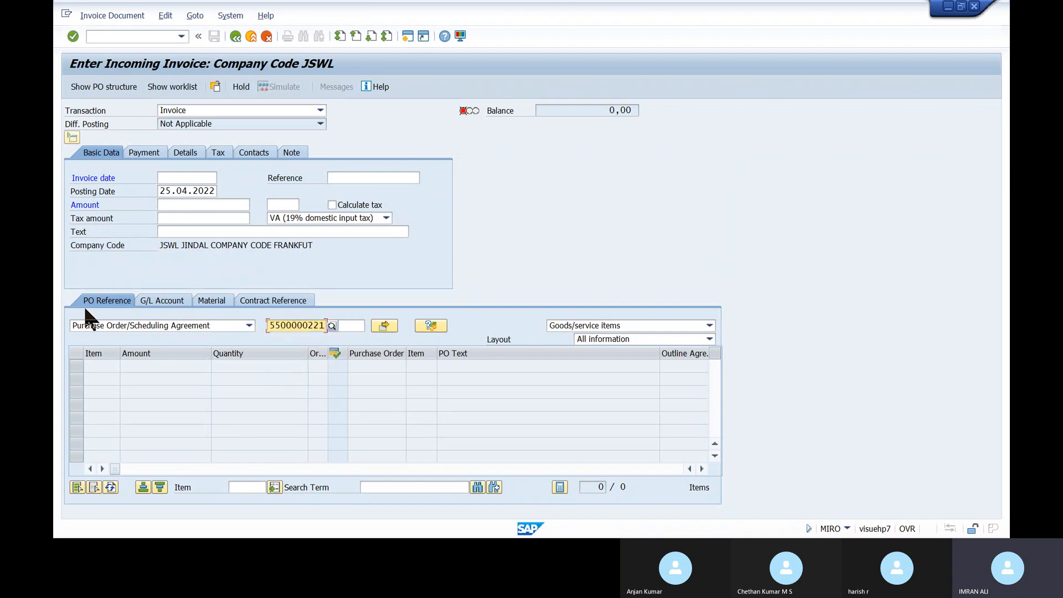
Set the invoice date to 25.04.2022 and load the scheduling agreement's item into the invoice
left_click(184, 178)
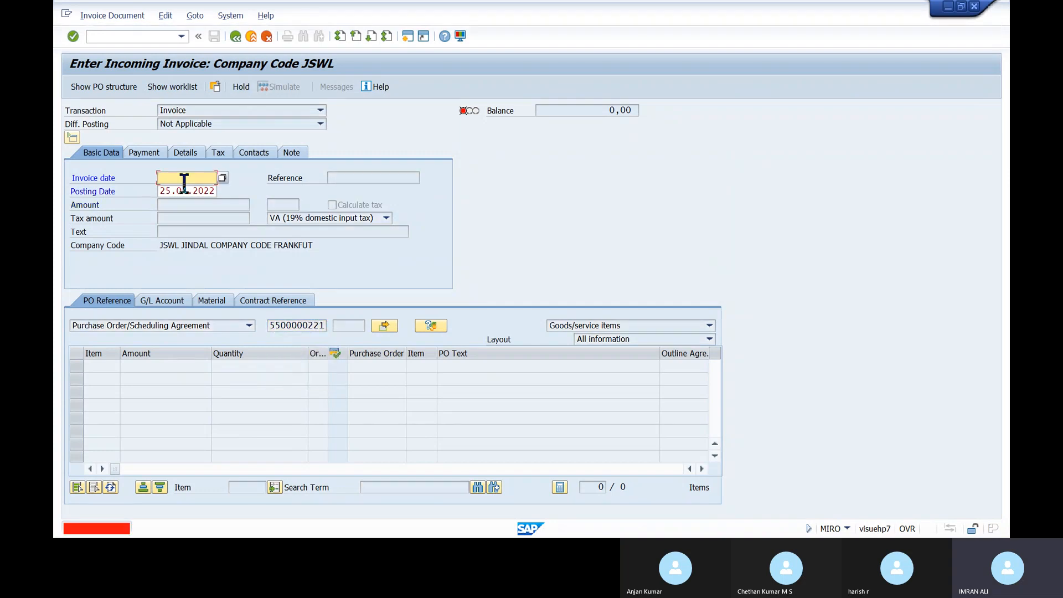
type("25.04.2022")
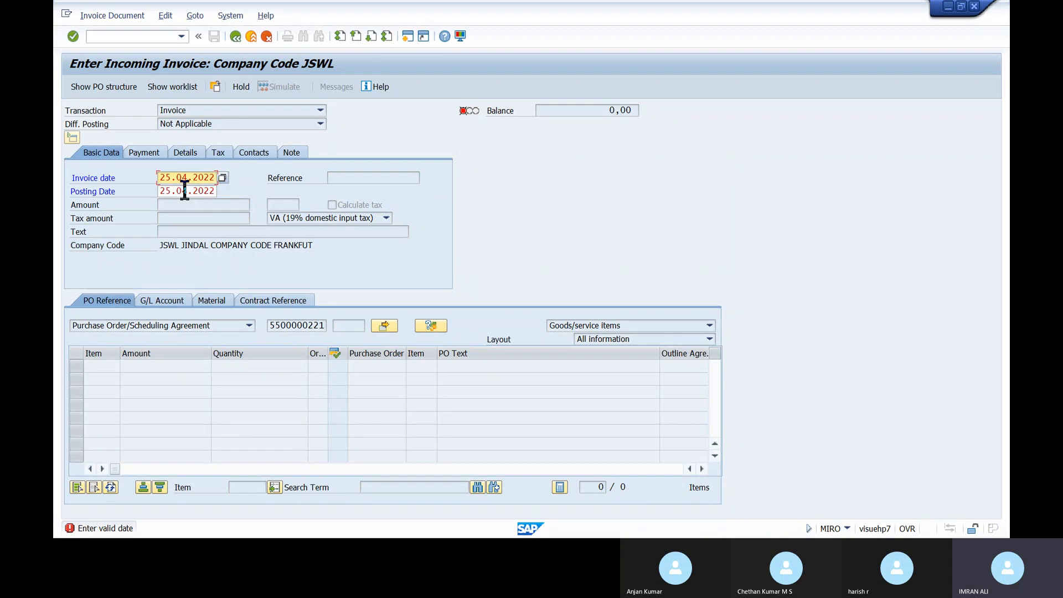
key("Return")
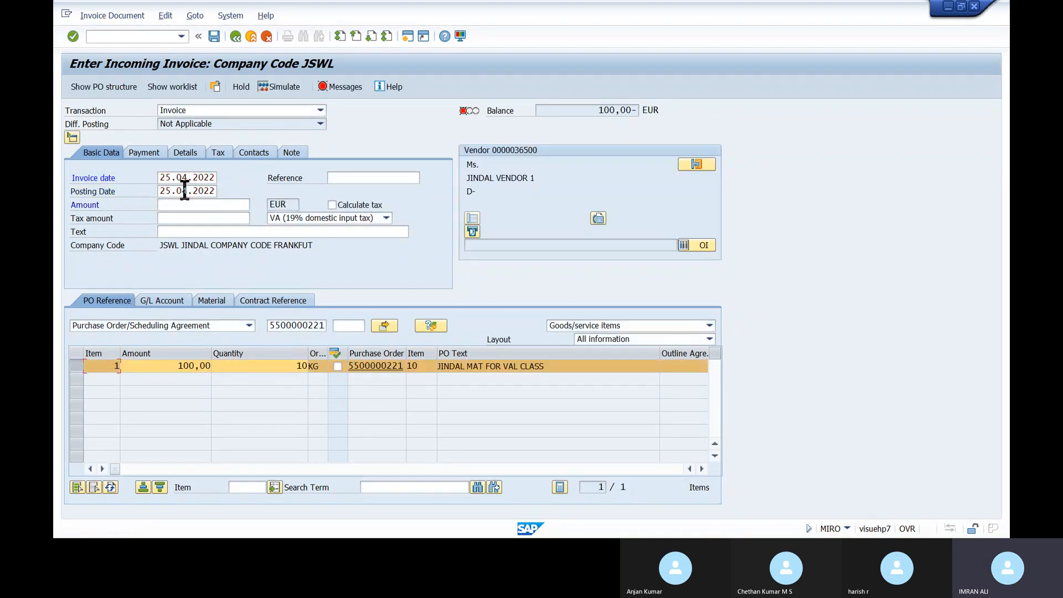
Check the quantity and amount of item 1, turn on Calculate tax and refresh the invoice balance
double_click(287, 367)
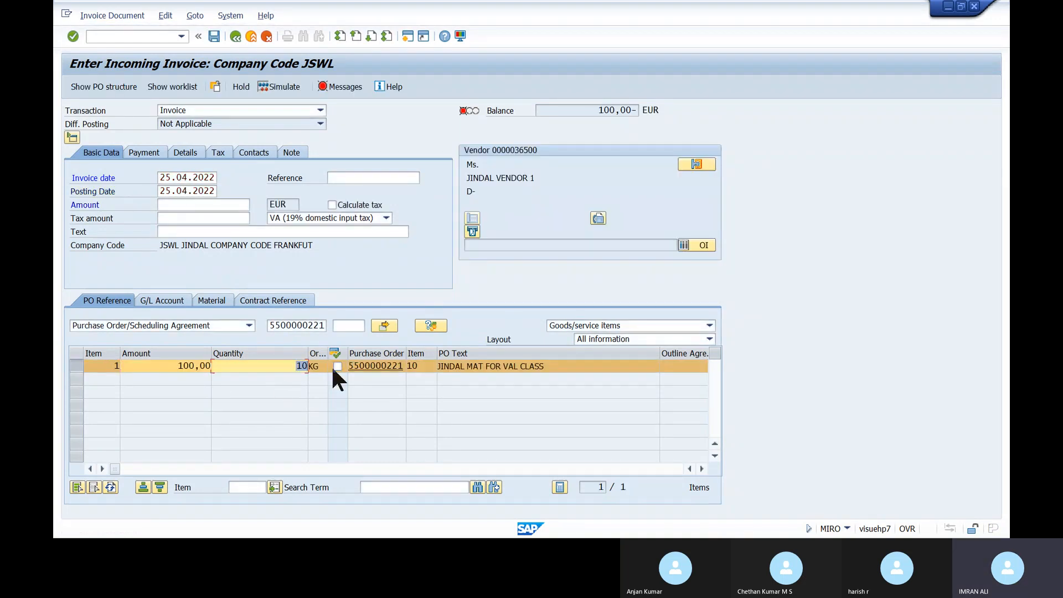
double_click(178, 367)
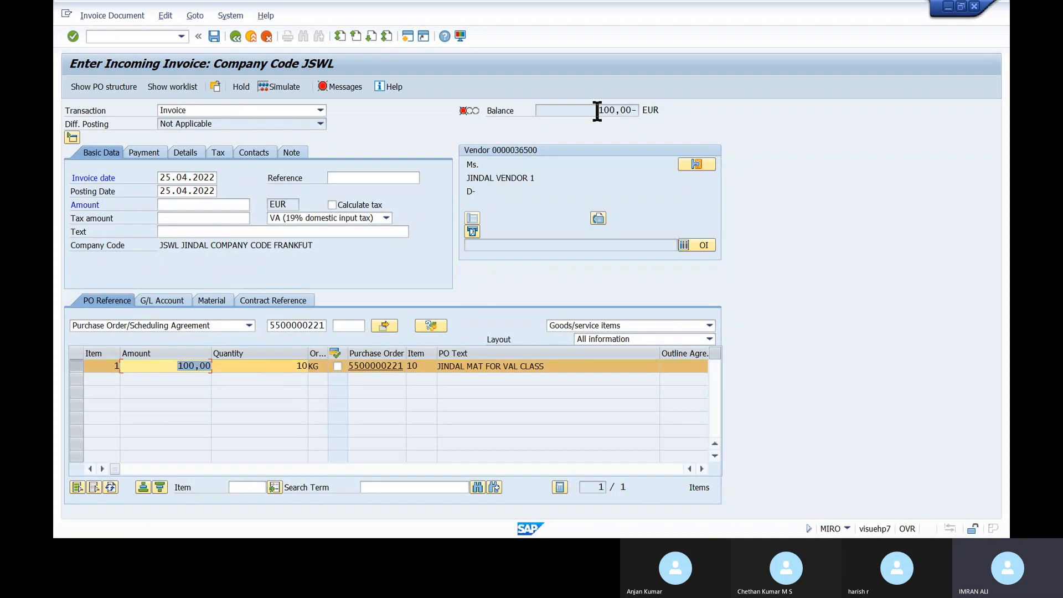
left_click(332, 204)
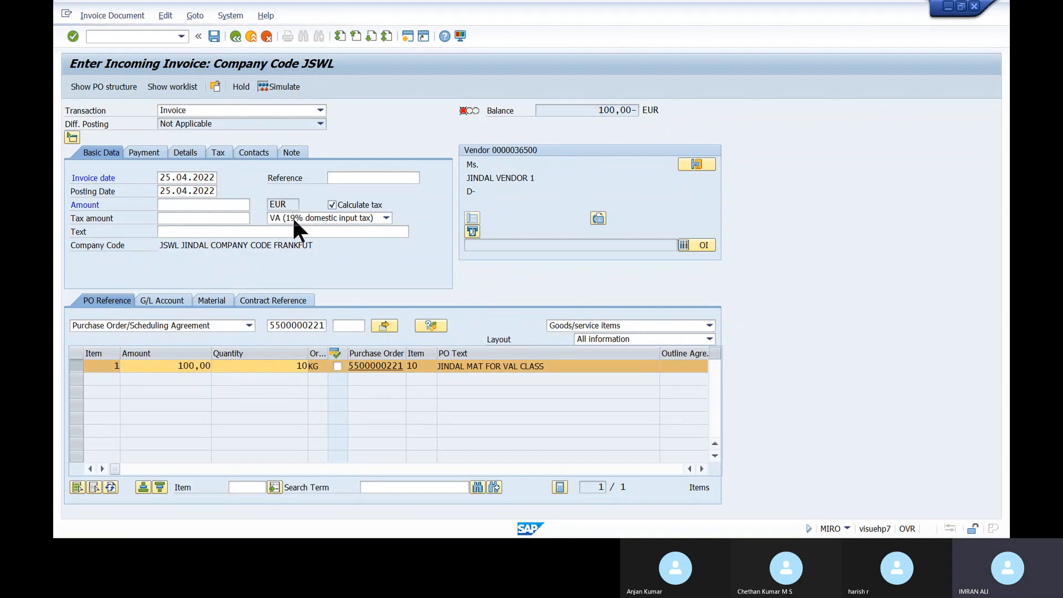
key("Return")
key("space")
left_click(151, 191)
key("Return")
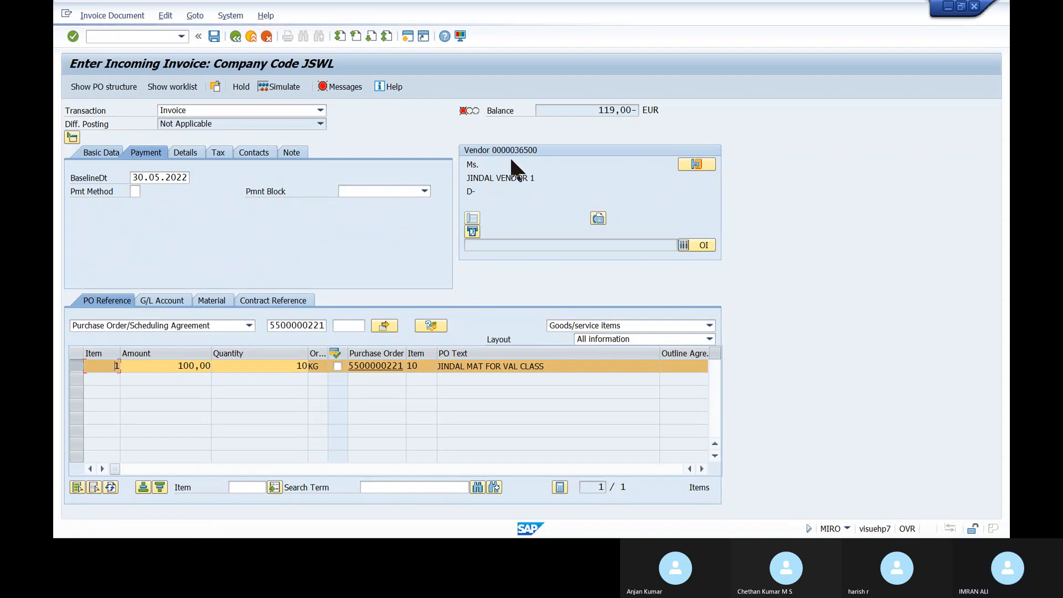
Enter the outstanding balance of 119,00 EUR as the invoice amount and refresh the invoice balance
left_click_drag(597, 109, 633, 110)
key("ctrl+c")
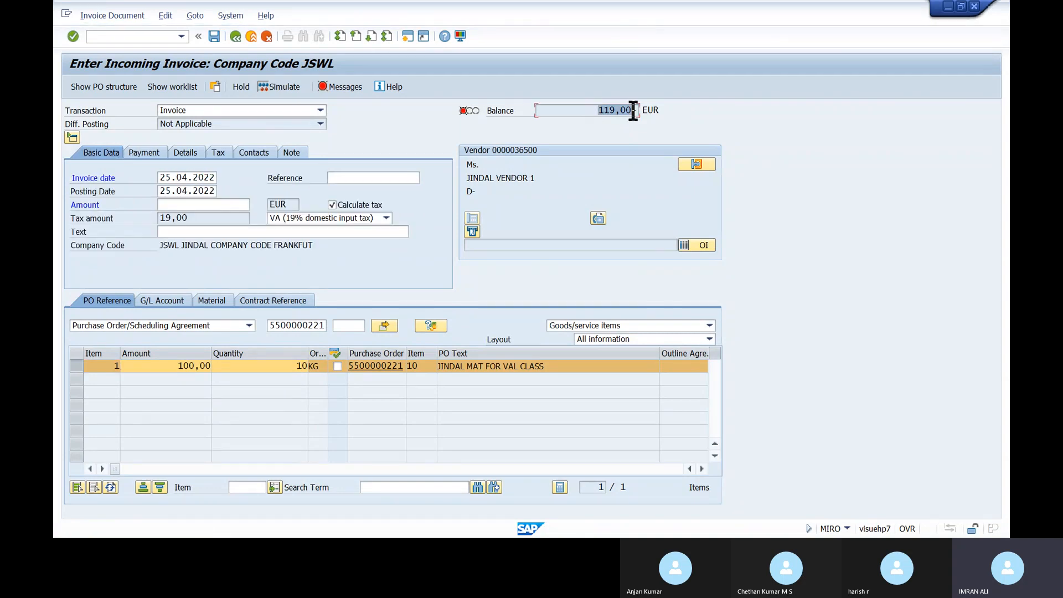
left_click(235, 204)
key("ctrl+v")
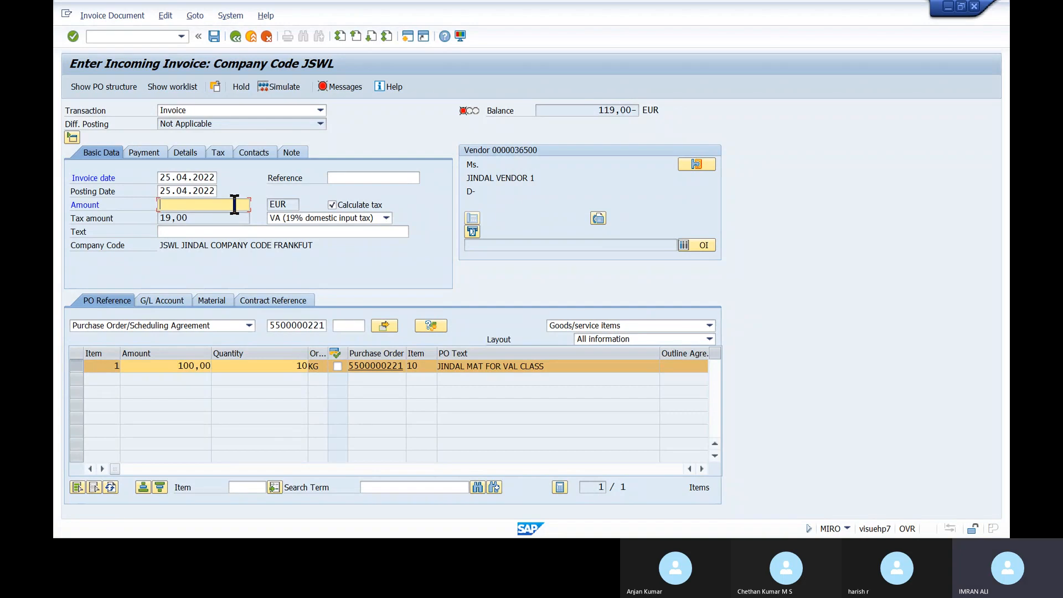
key("Return")
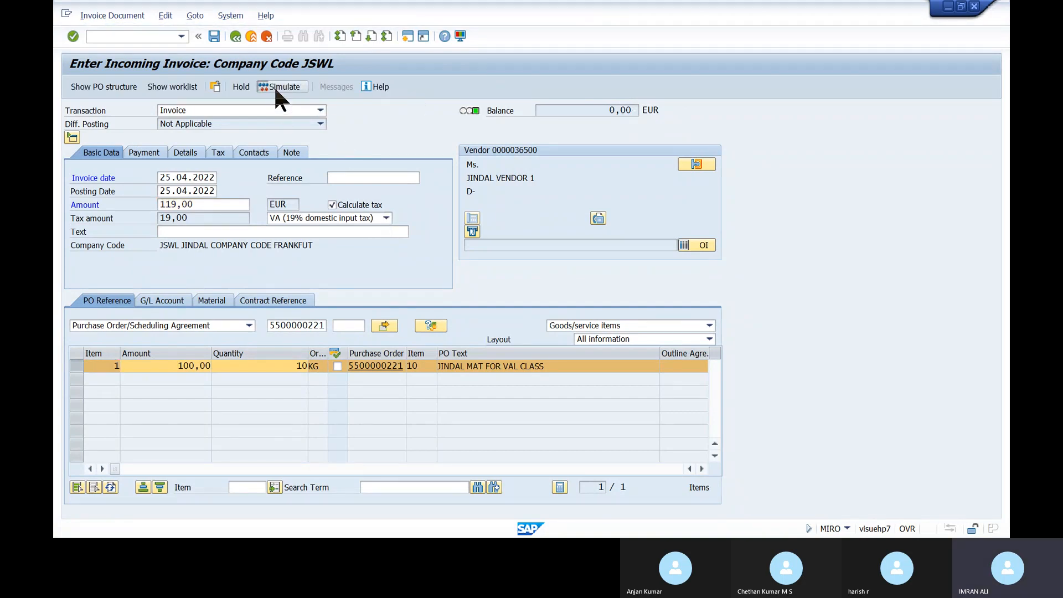
Simulate the invoice document, review its account postings and post it
left_click(275, 88)
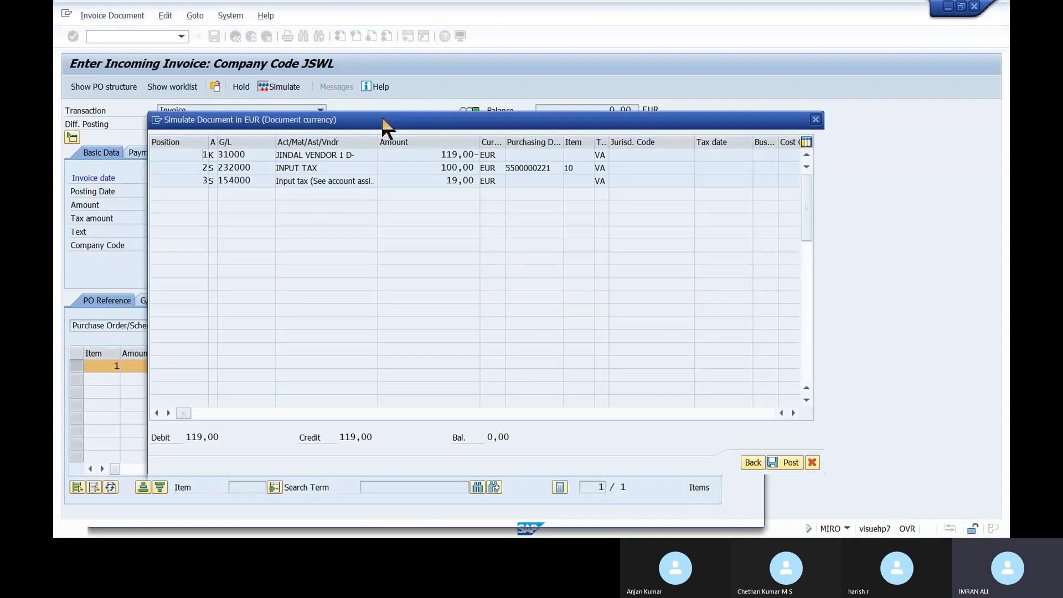
left_click_drag(385, 127, 399, 106)
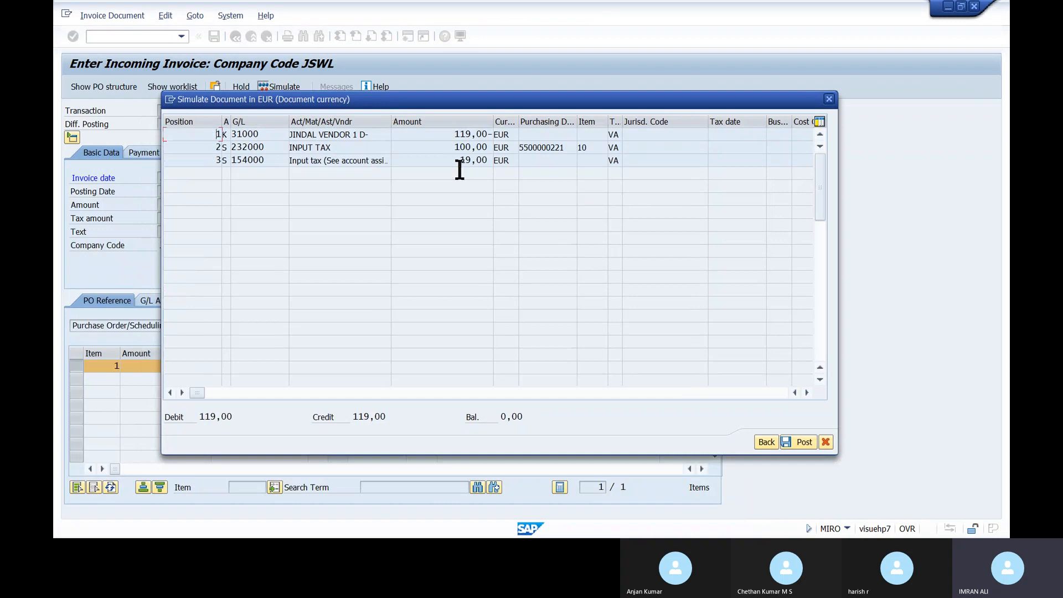
left_click(802, 445)
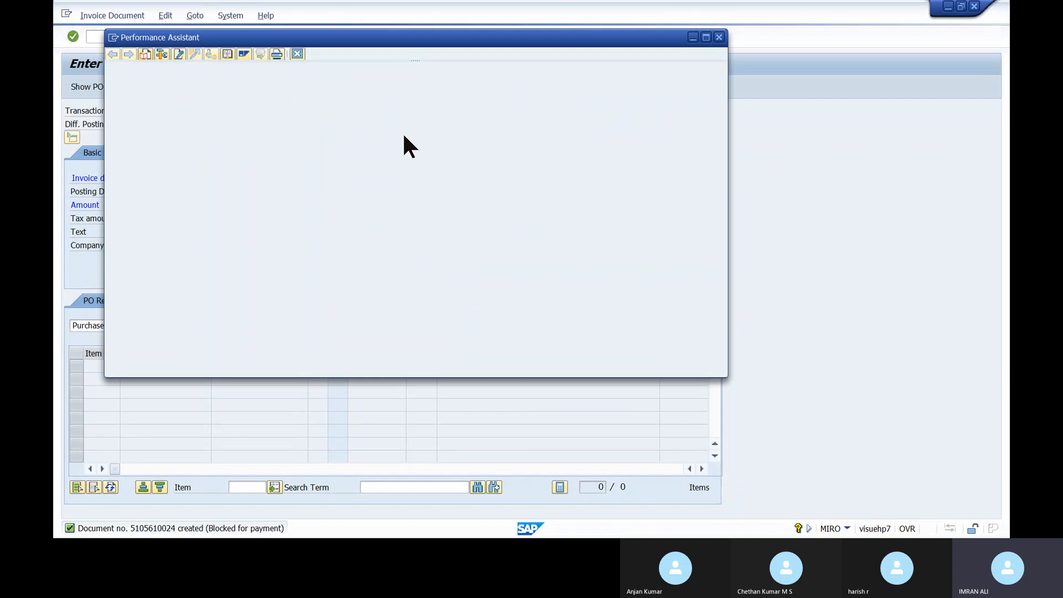
Copy the posted invoice's document number from the detailed message help and close the help
left_click_drag(111, 78, 493, 77)
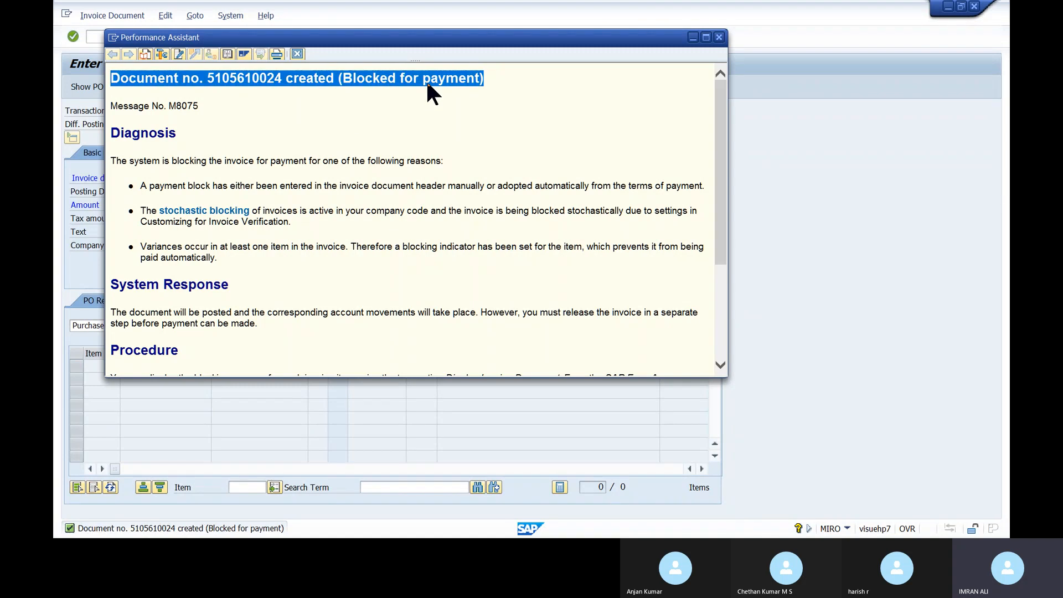
double_click(247, 79)
key("ctrl+c")
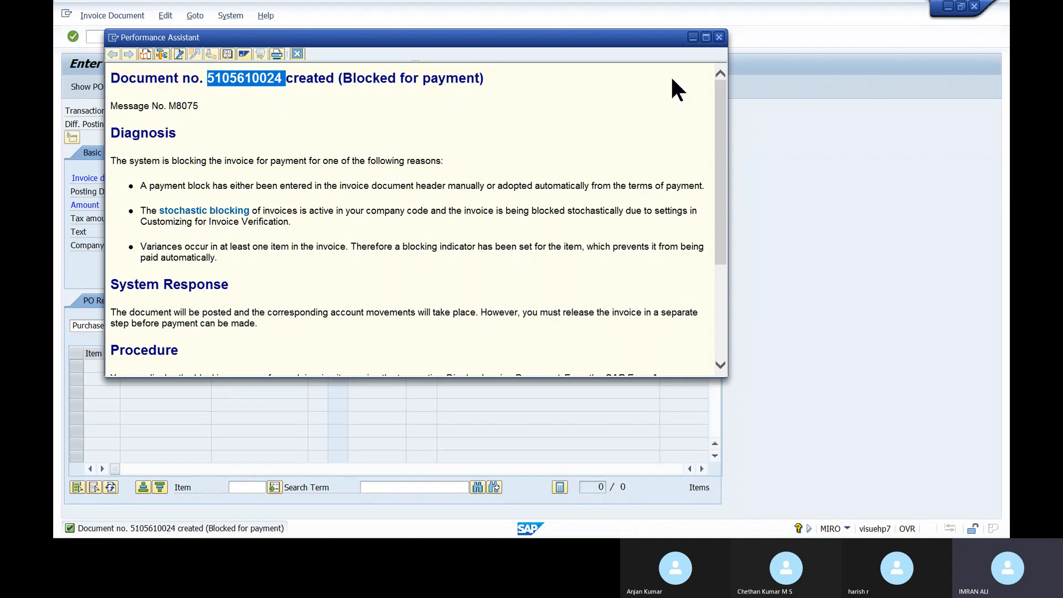
left_click(719, 37)
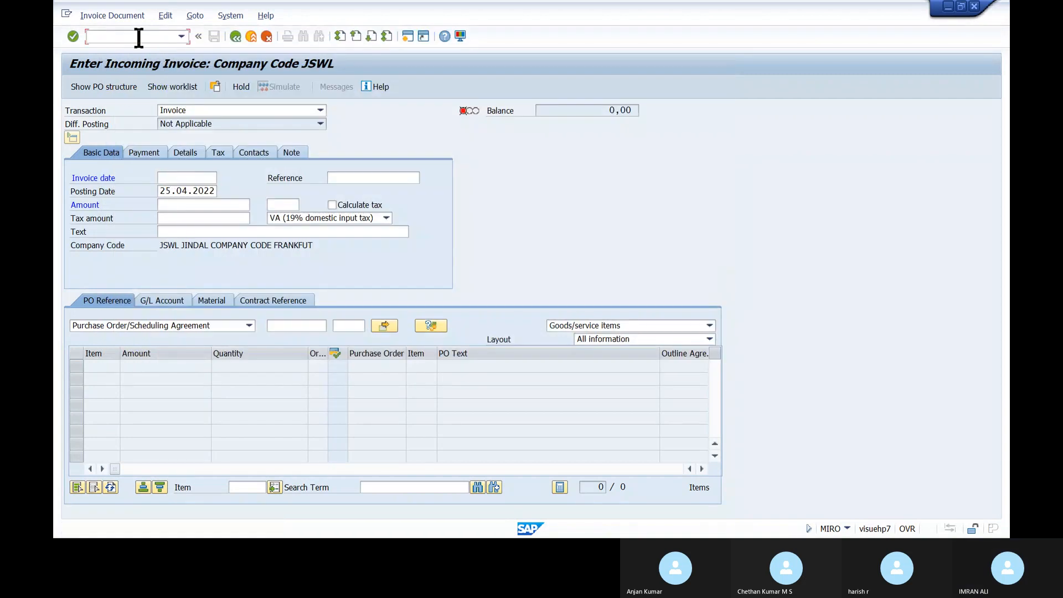
Open transaction MRBR and list the blocked invoices for the copied invoice document number
type("/NMRBR")
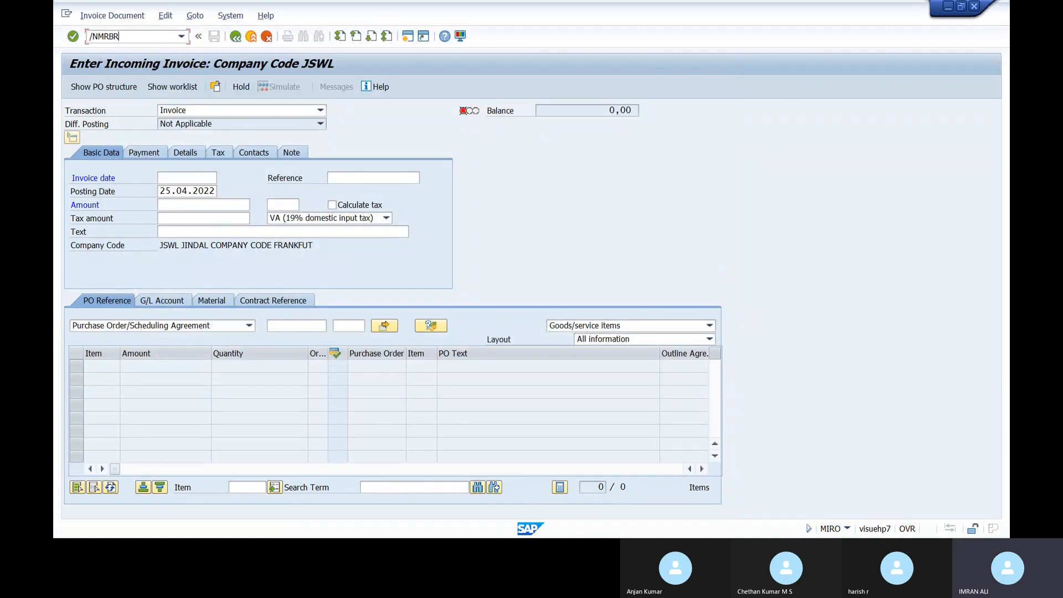
key("Return")
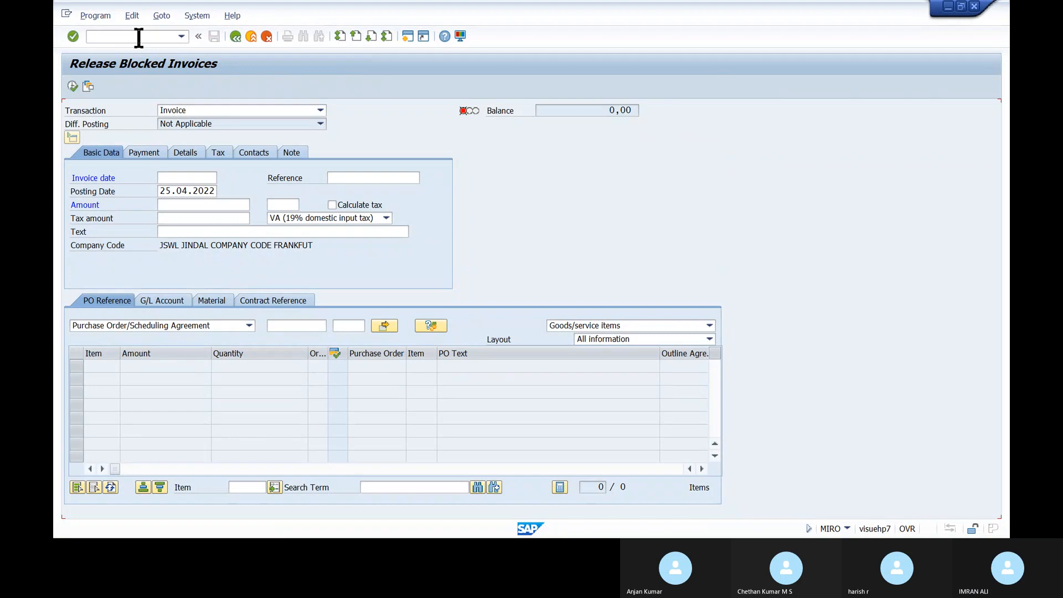
left_click_drag(253, 138, 381, 139)
key("ctrl+v")
key("shift+Home")
left_click(72, 85)
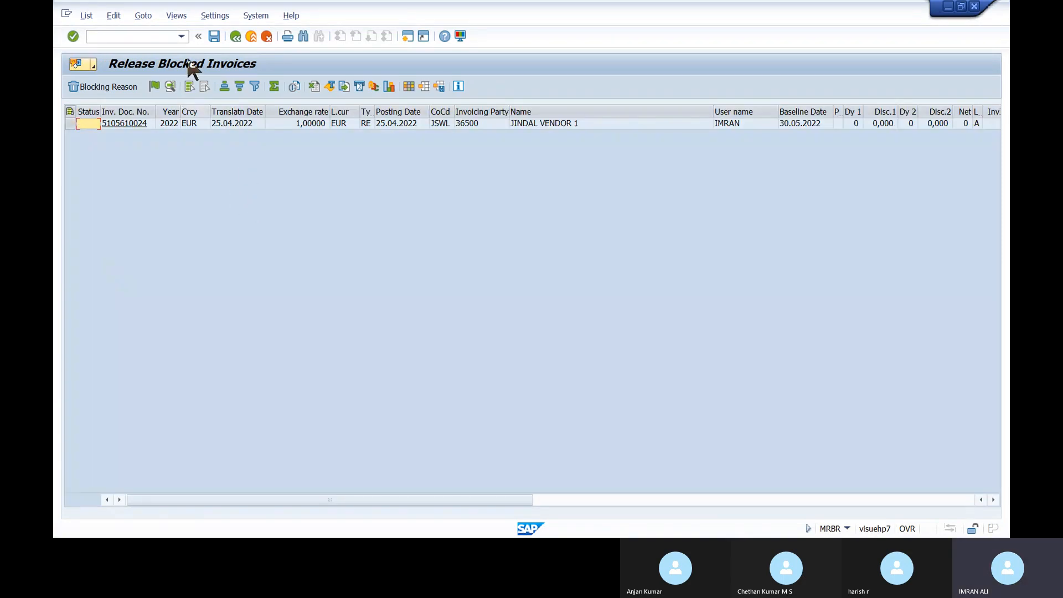
Return to the selection criteria, review the processing options with Release Manually selected and list the blocked invoice again
key("F3")
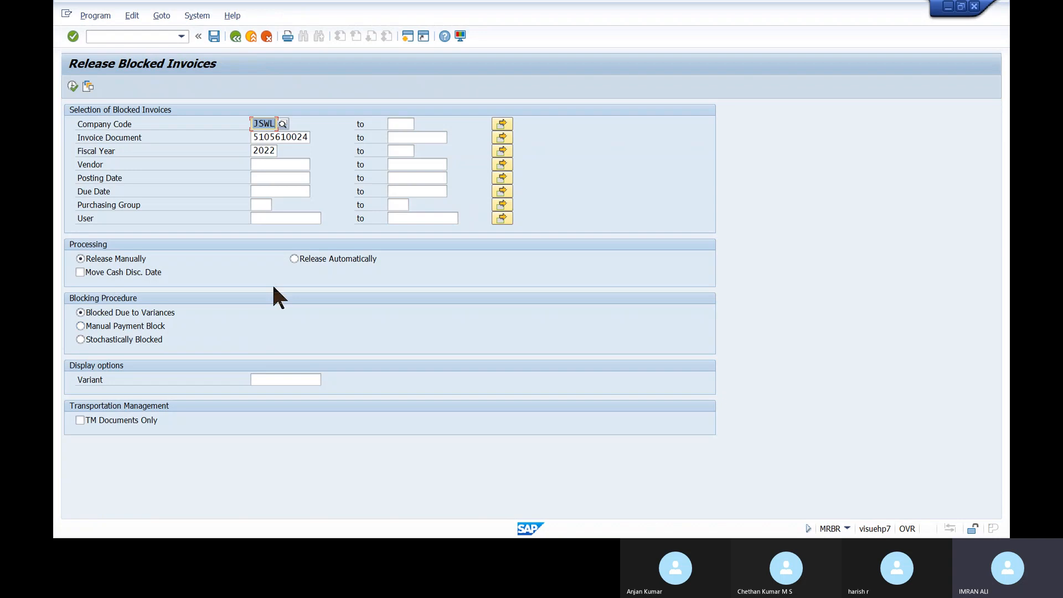
left_click(294, 258)
left_click(91, 259)
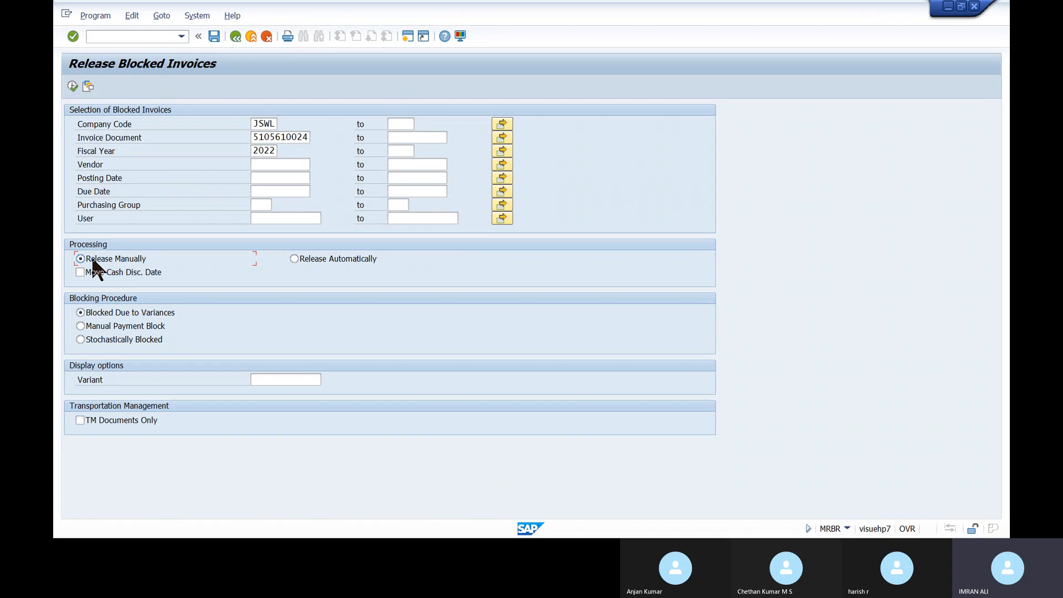
left_click(73, 86)
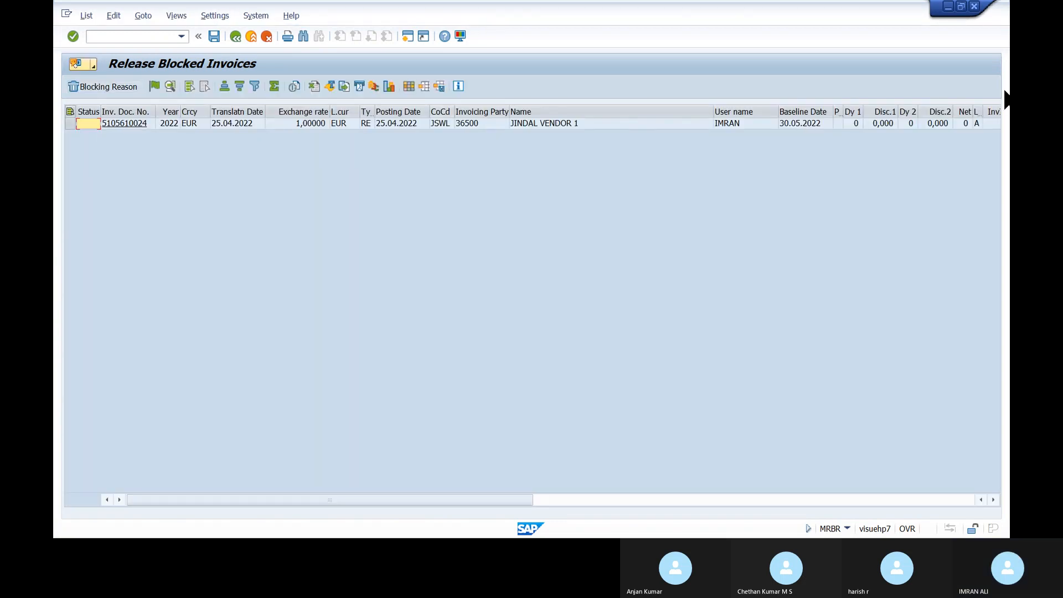
Flag the listed blocked invoice for release and save the release
left_click(66, 122)
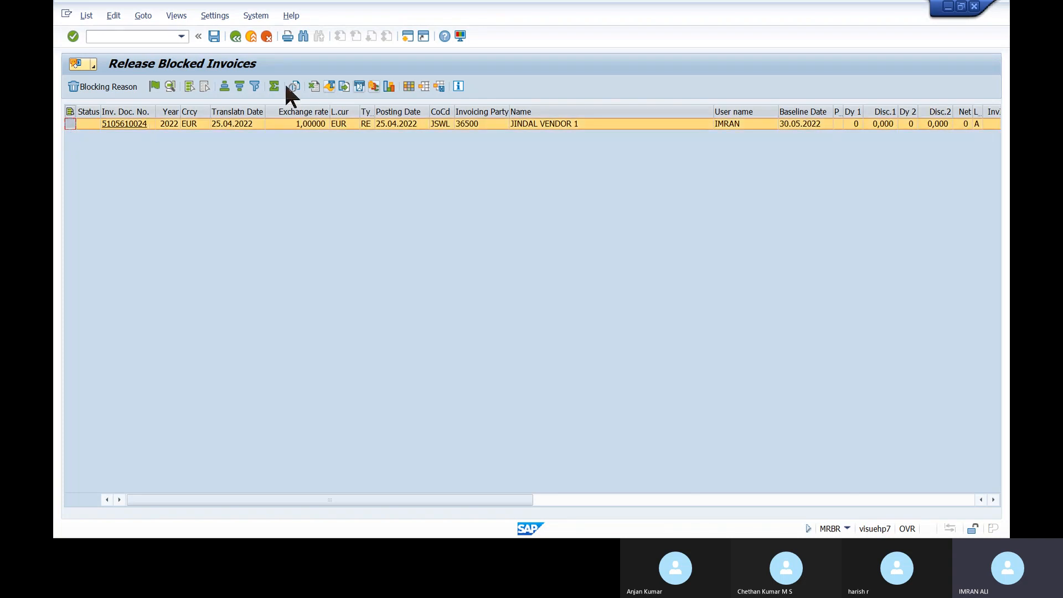
left_click(157, 88)
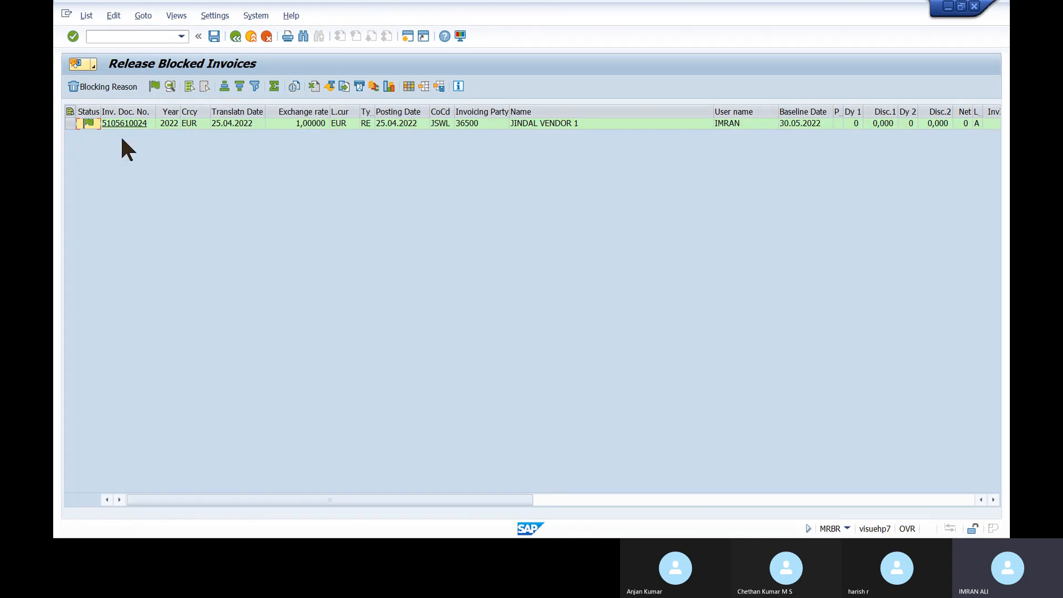
left_click(271, 80)
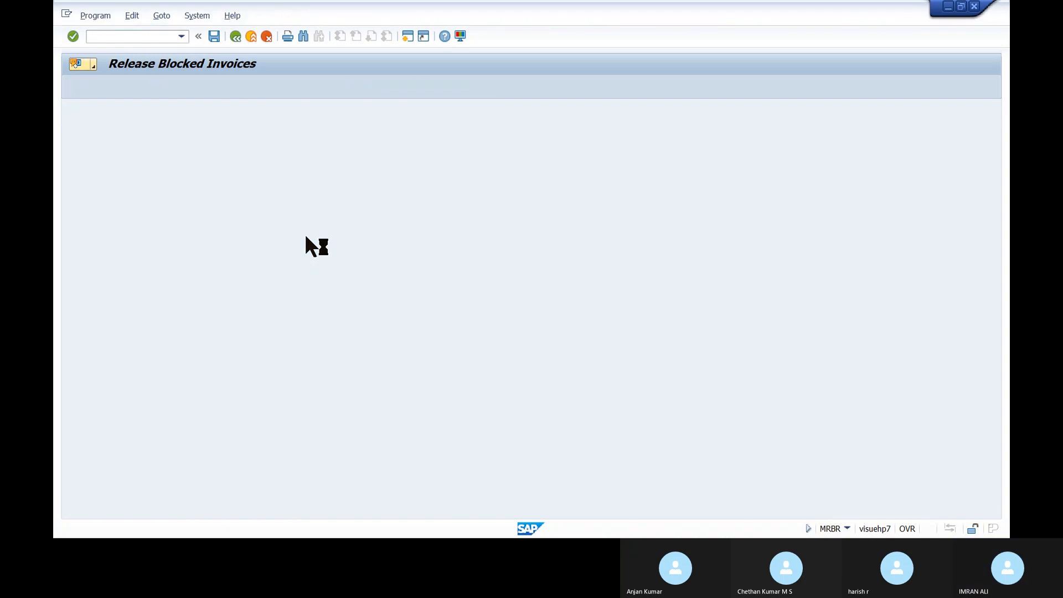
left_click(250, 241)
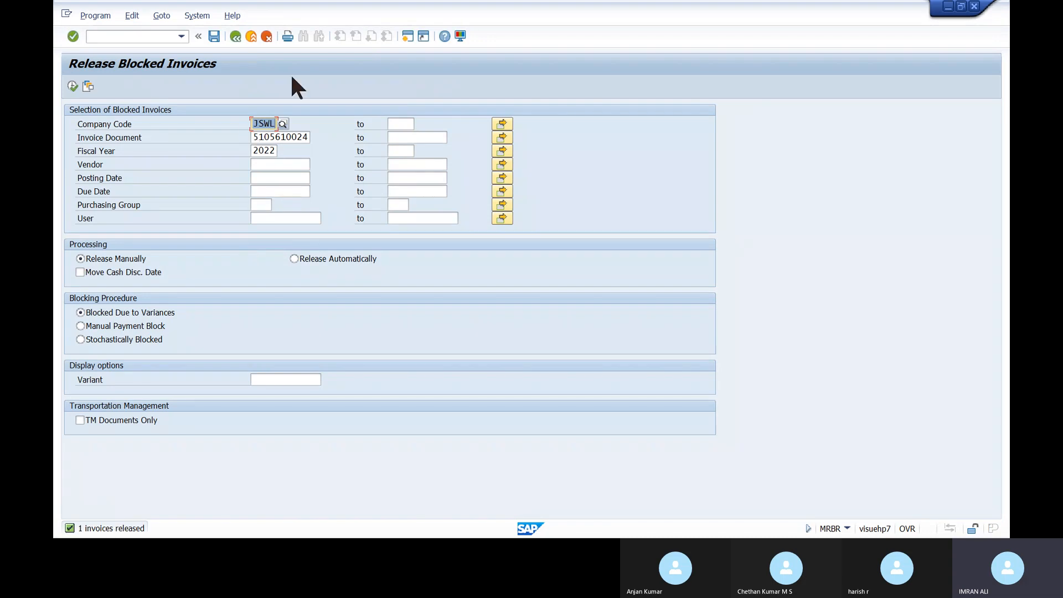
Run the blocked-invoice selection again for the same invoice document to check its release
left_click(72, 86)
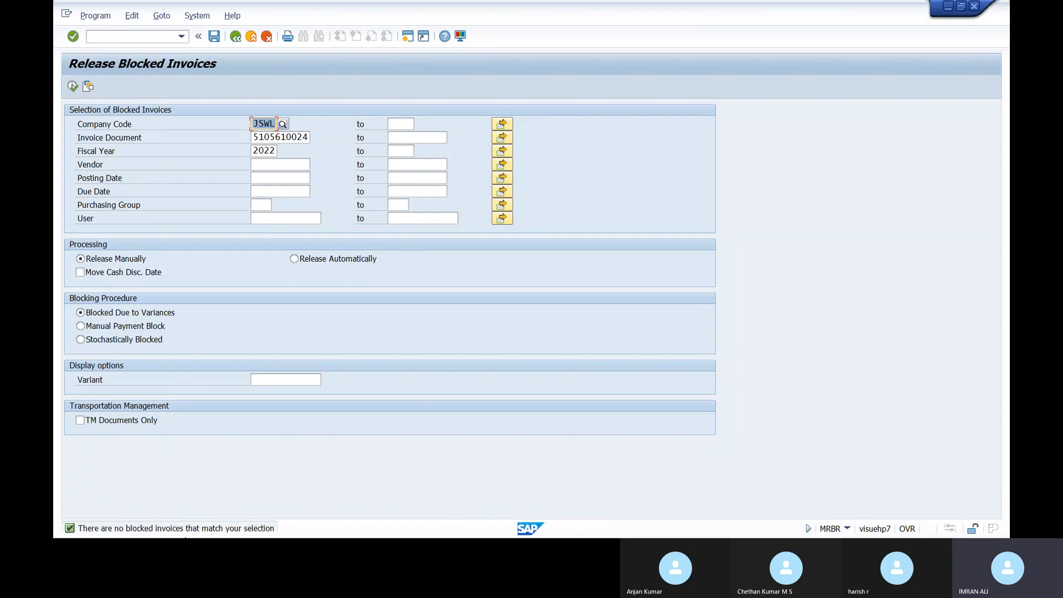
left_click_drag(253, 138, 307, 139)
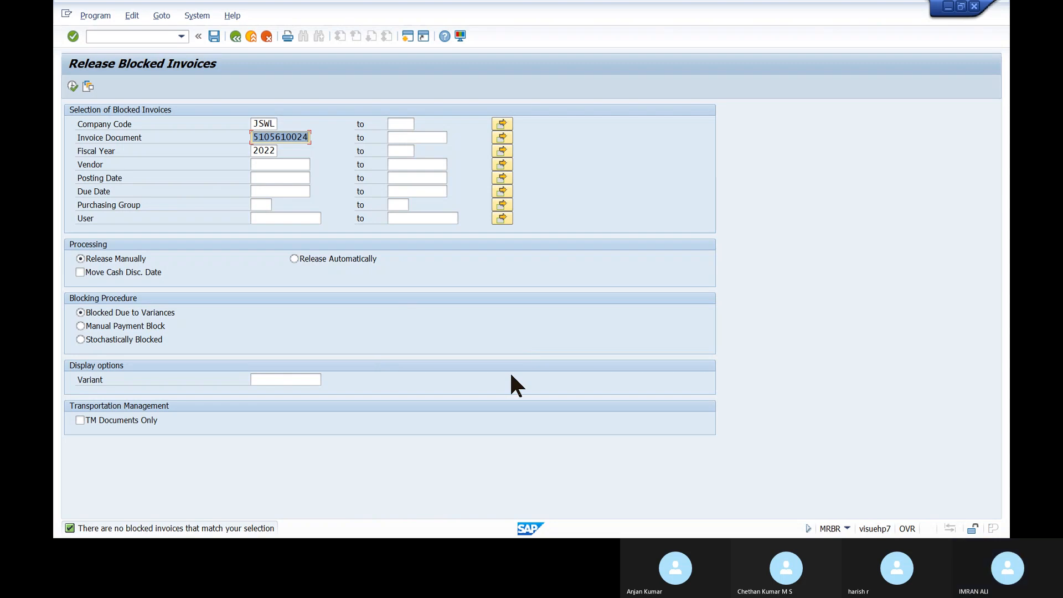
Switch to the SAP presentation in Microsoft PowerPoint
key("alt+Tab")
key("alt+Tab")
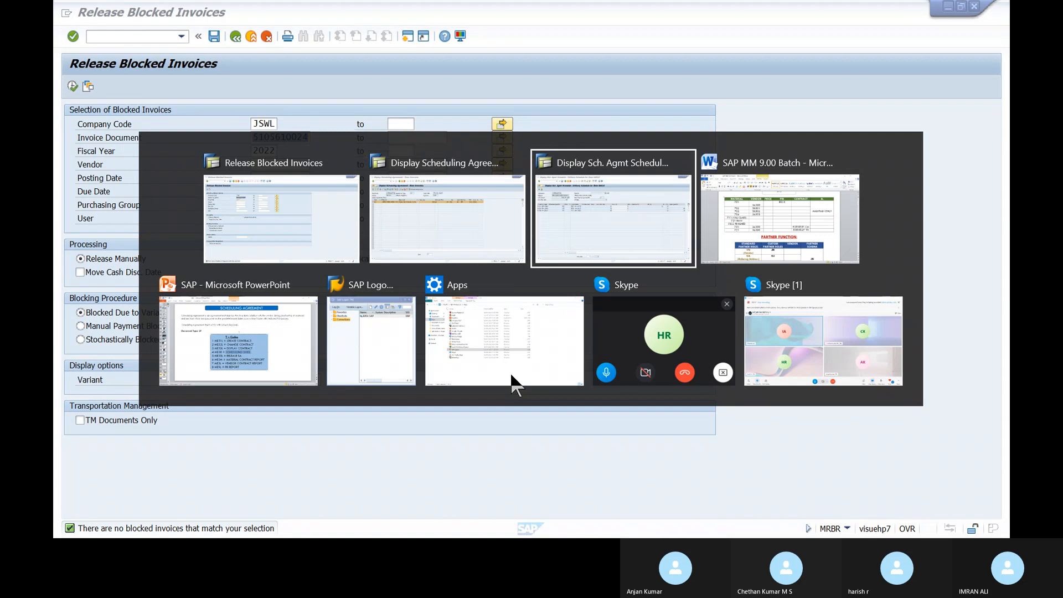
key("alt+Tab")
key("alt+Tab")
key("alt+Tab")
key("alt+Tab")
key("alt+Tab")
key("alt+Tab")
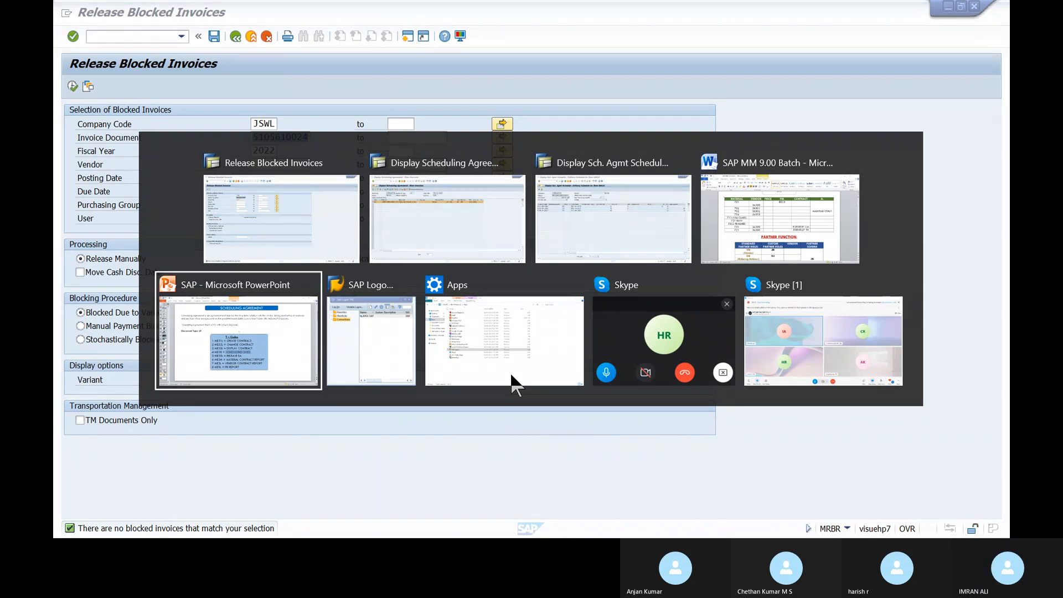